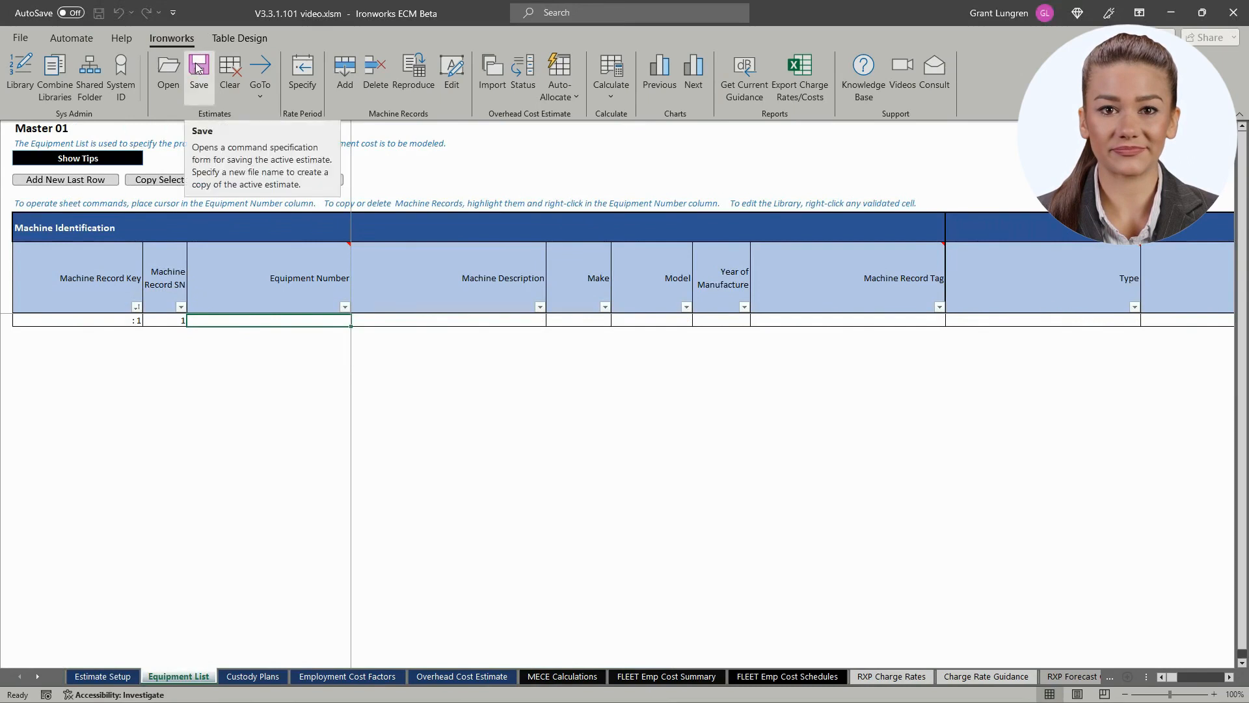
Save the estimate under the name 2024 Master, calculating the pending changes first.
click(198, 67)
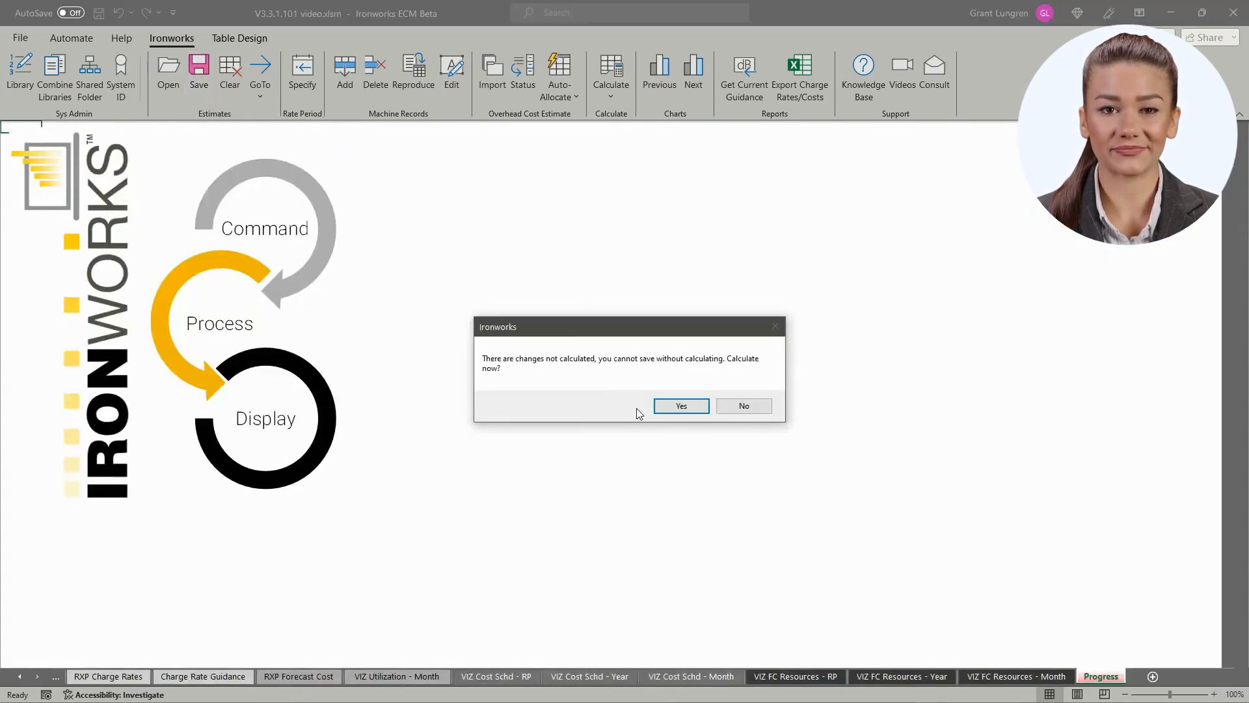
click(667, 410)
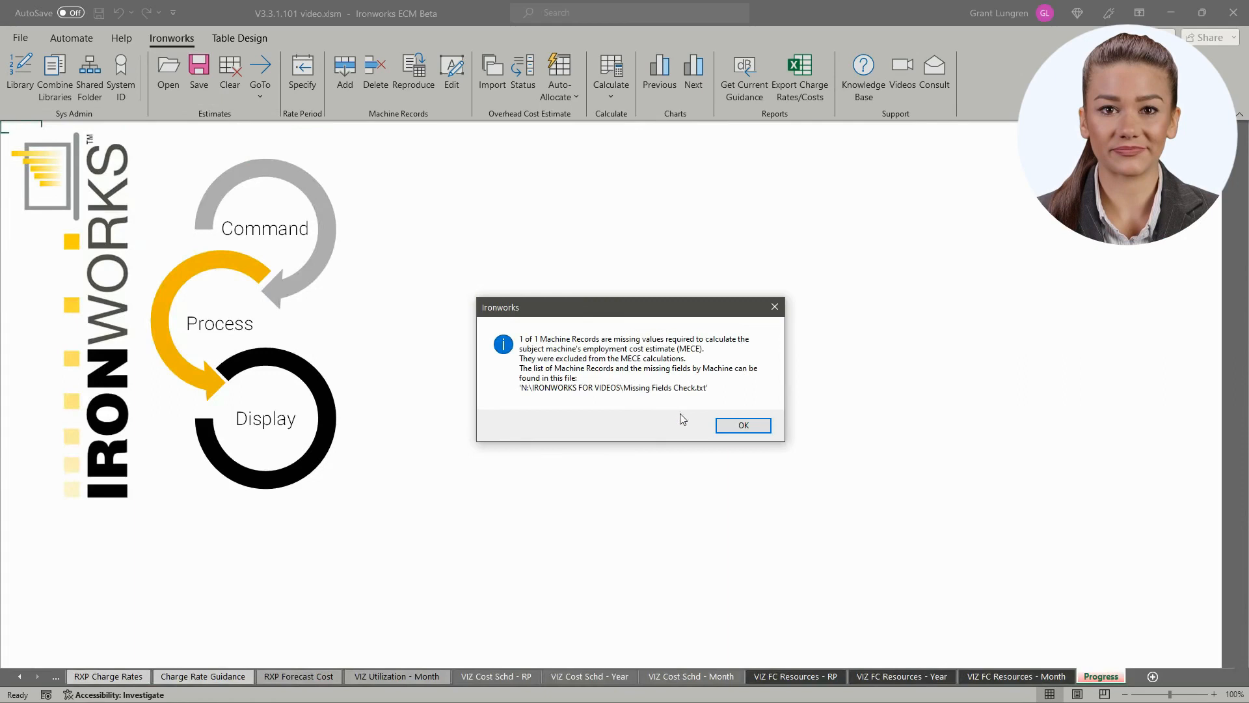
click(729, 428)
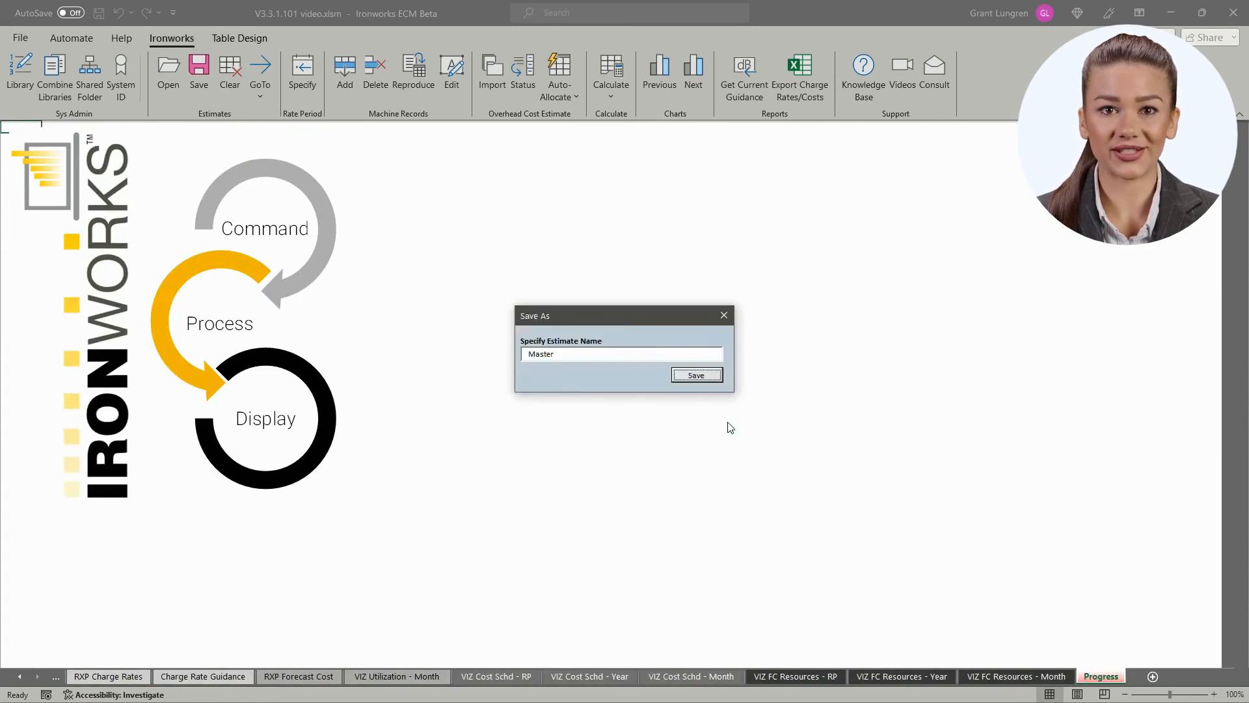
click(531, 352)
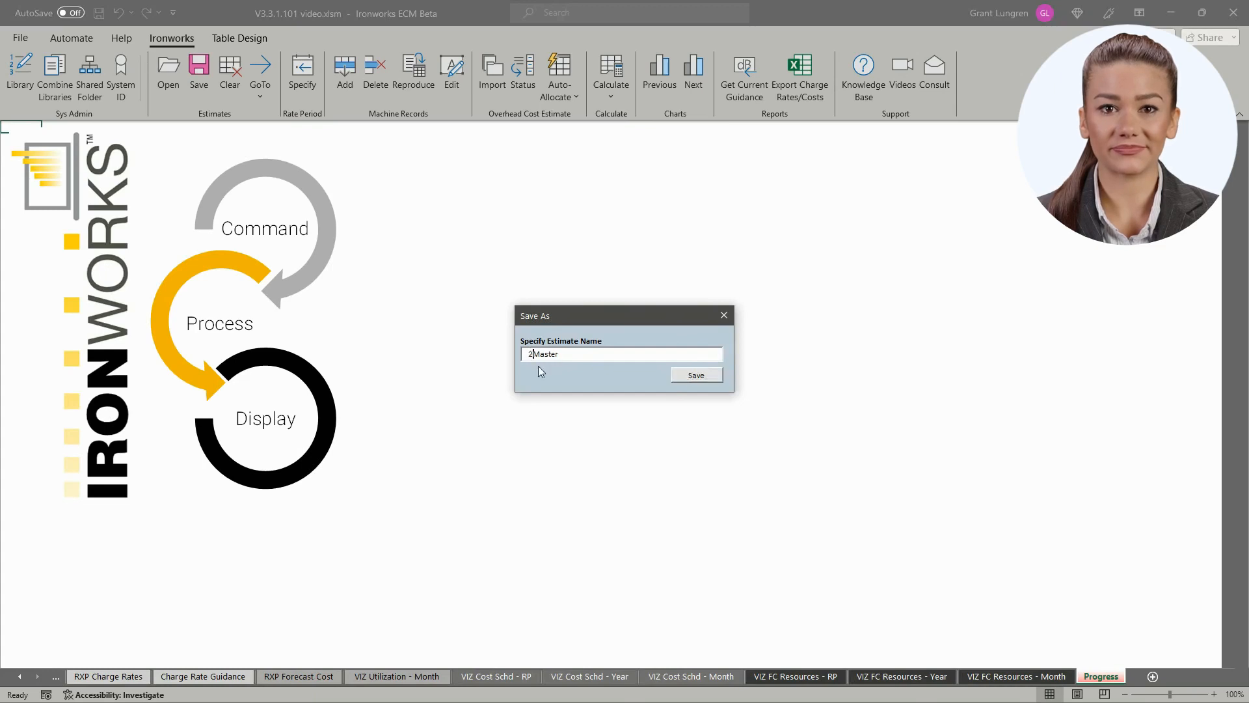
text(2024)
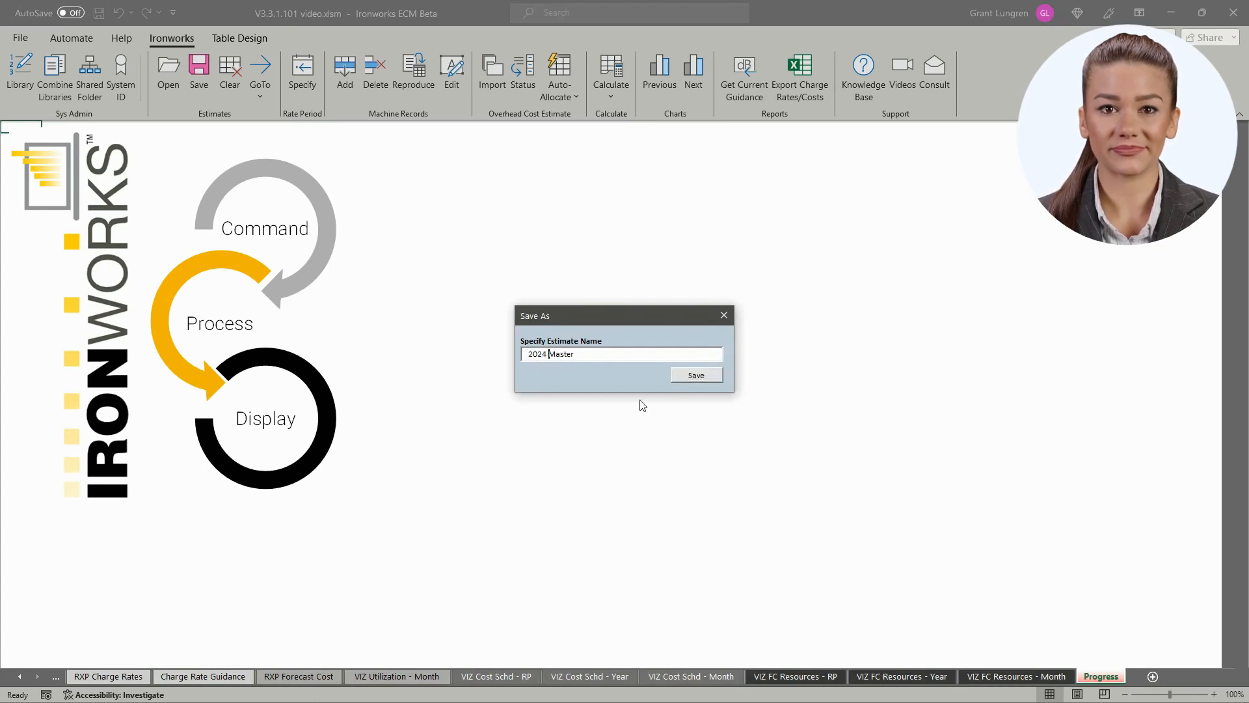
click(695, 376)
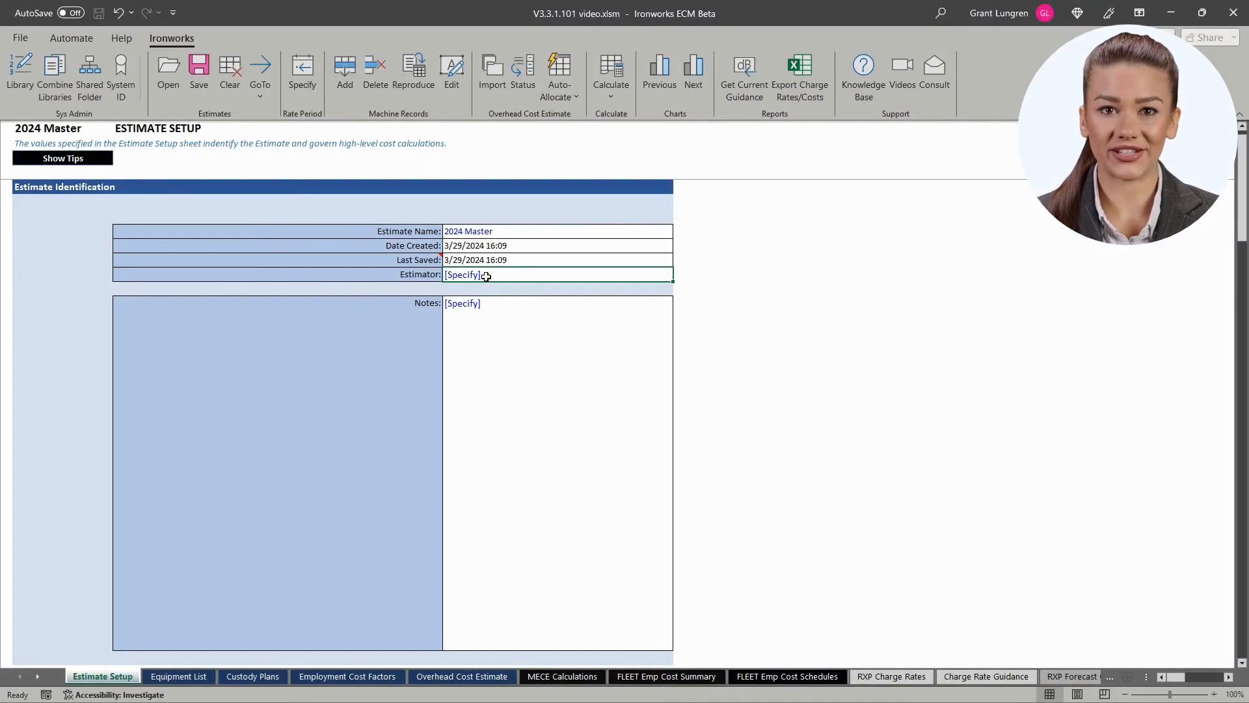
Enter the estimator's name and notes stating that the entire fleet is listed, no new equipment is planned after 2025, and forecast employment matches last year.
text(Nathan)
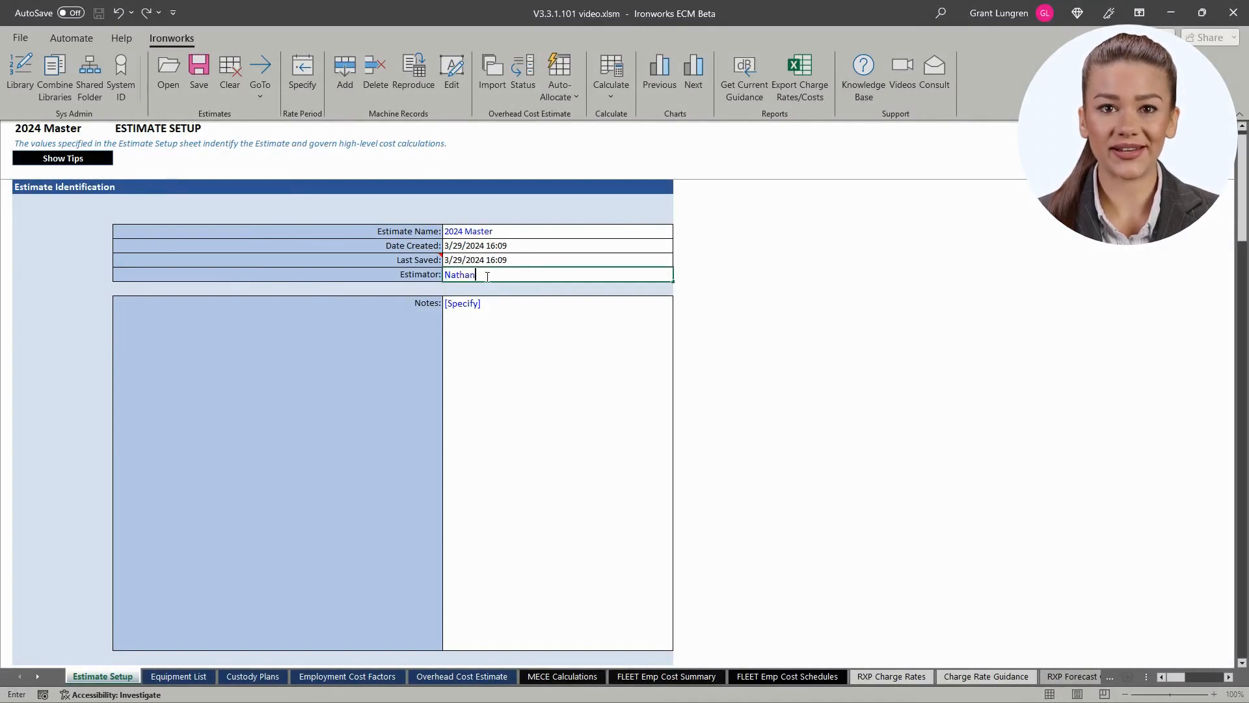
click(479, 305)
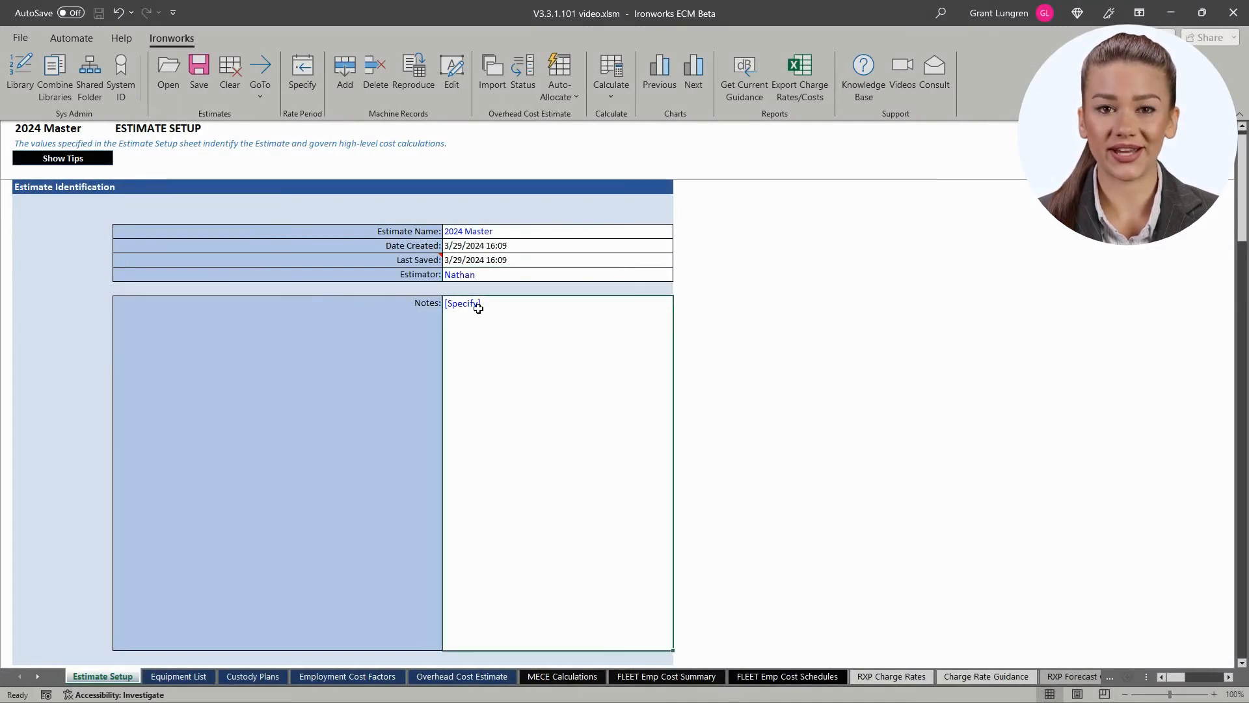
text(Entire fleet is listed. No new equipment is planned after 2025. Forecast employment for all machines is equal to last year's actual, plus 10%. Cost Factor values assume "moderate" field conditions  for all machines. Overhead costs are equal to last year's actual, plus 10%.)
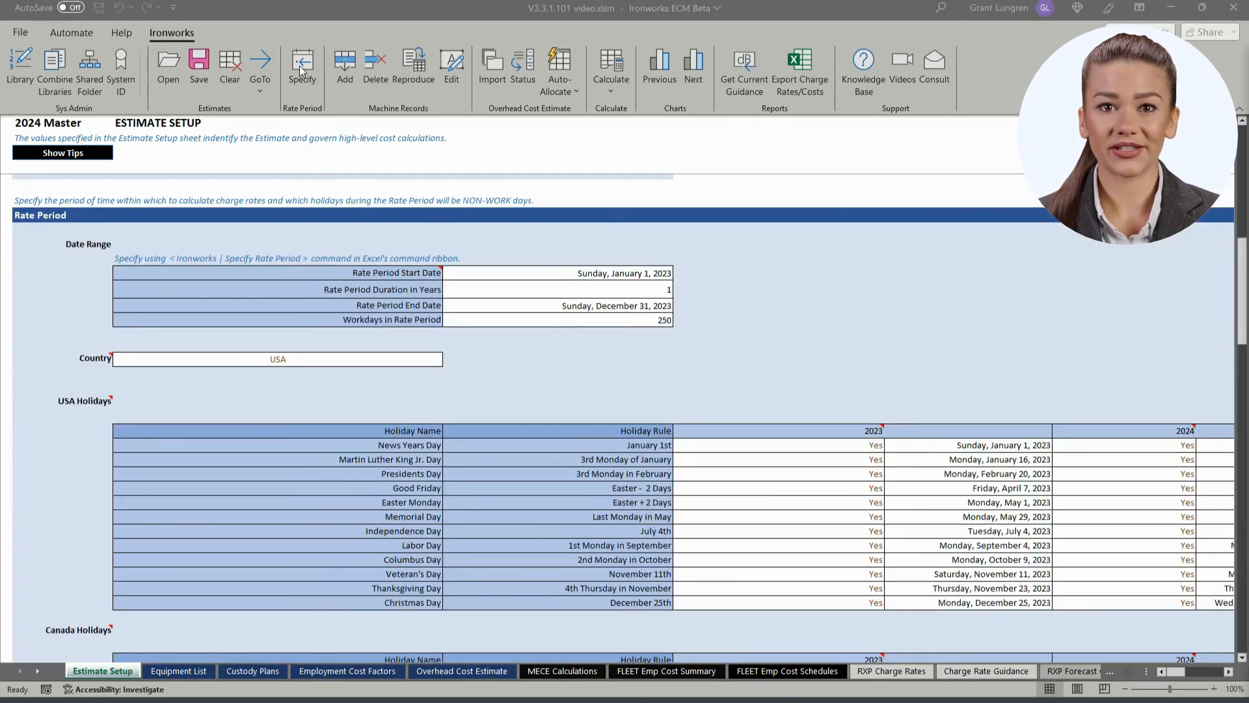
Specify the rate period with a start date of 2024-01-01 and a duration of 1 year.
click(300, 67)
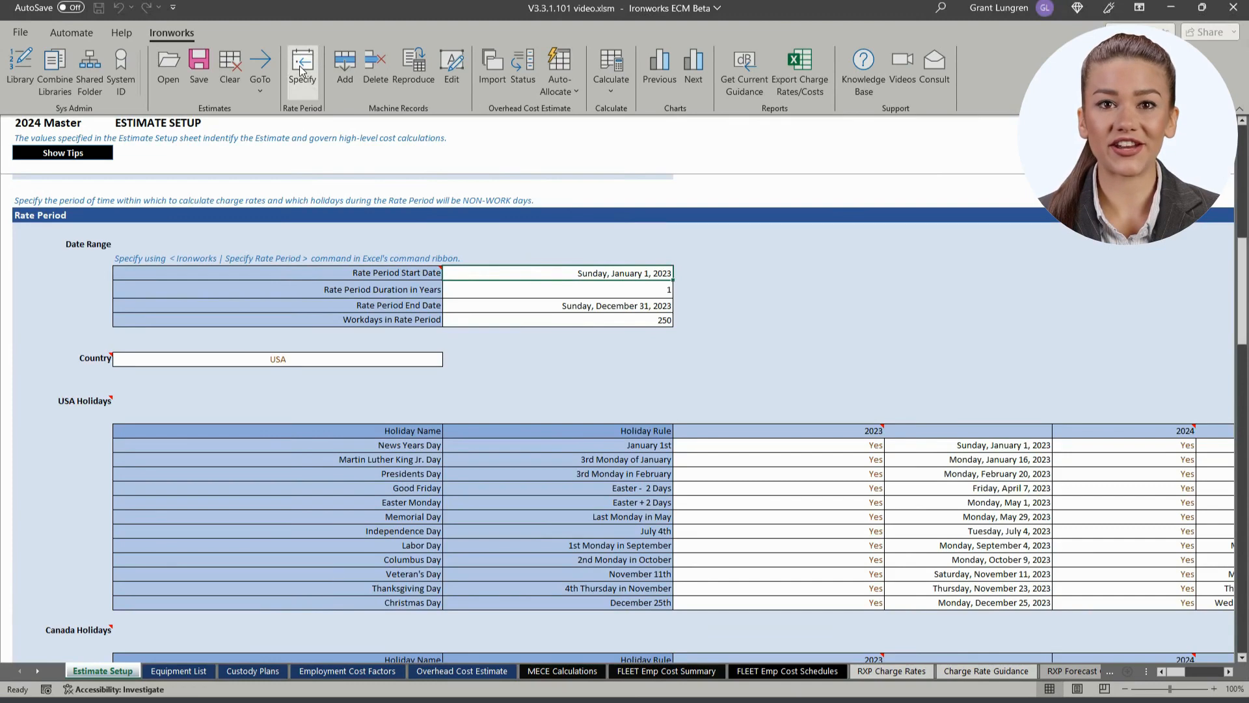
click(300, 67)
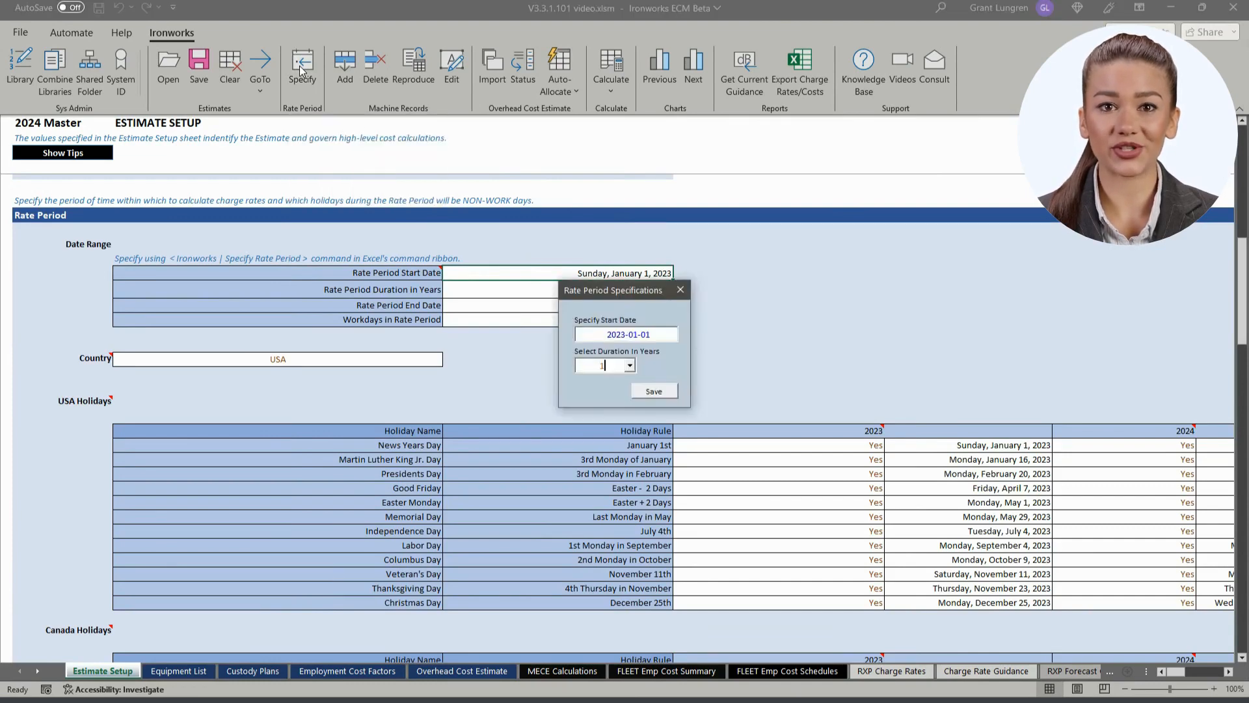
click(584, 339)
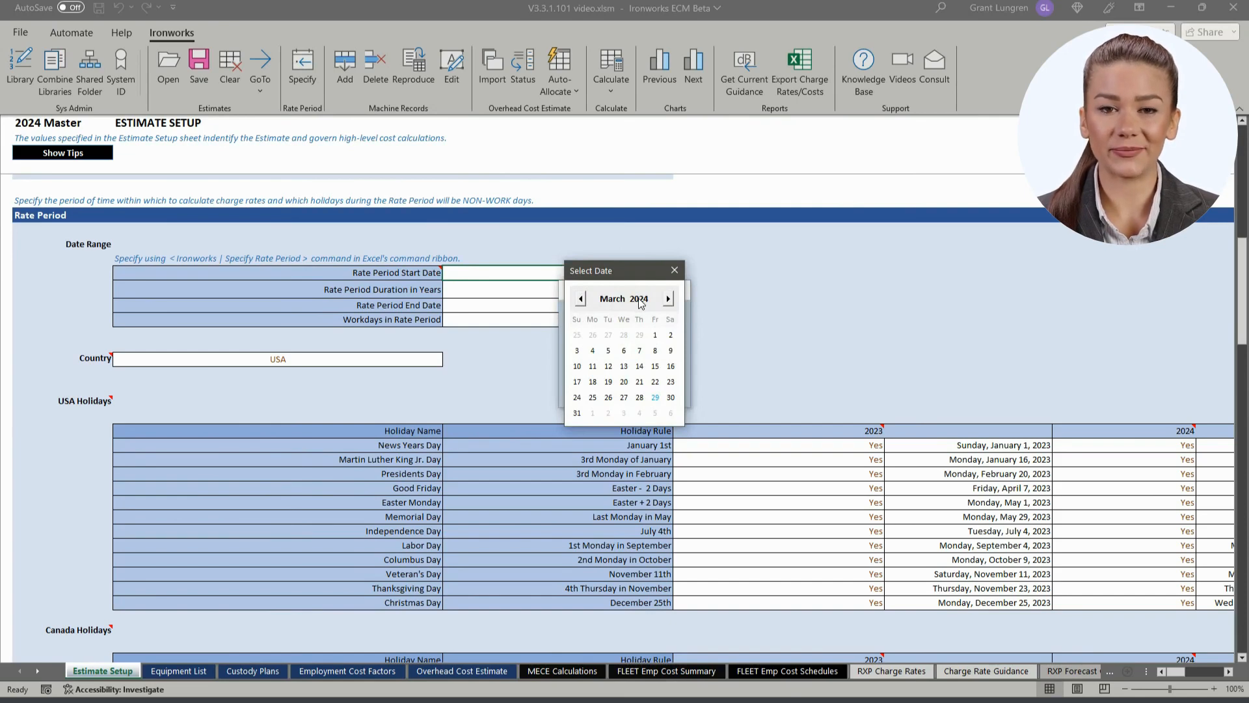
click(640, 300)
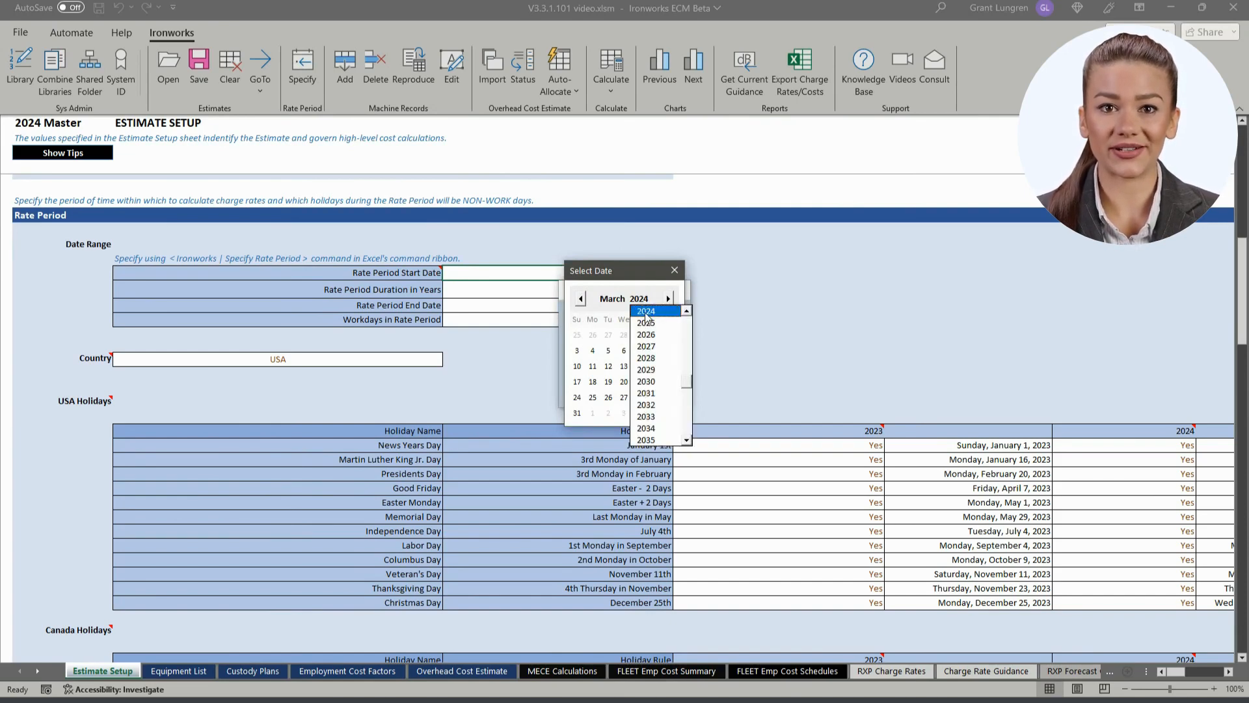
click(646, 315)
click(613, 299)
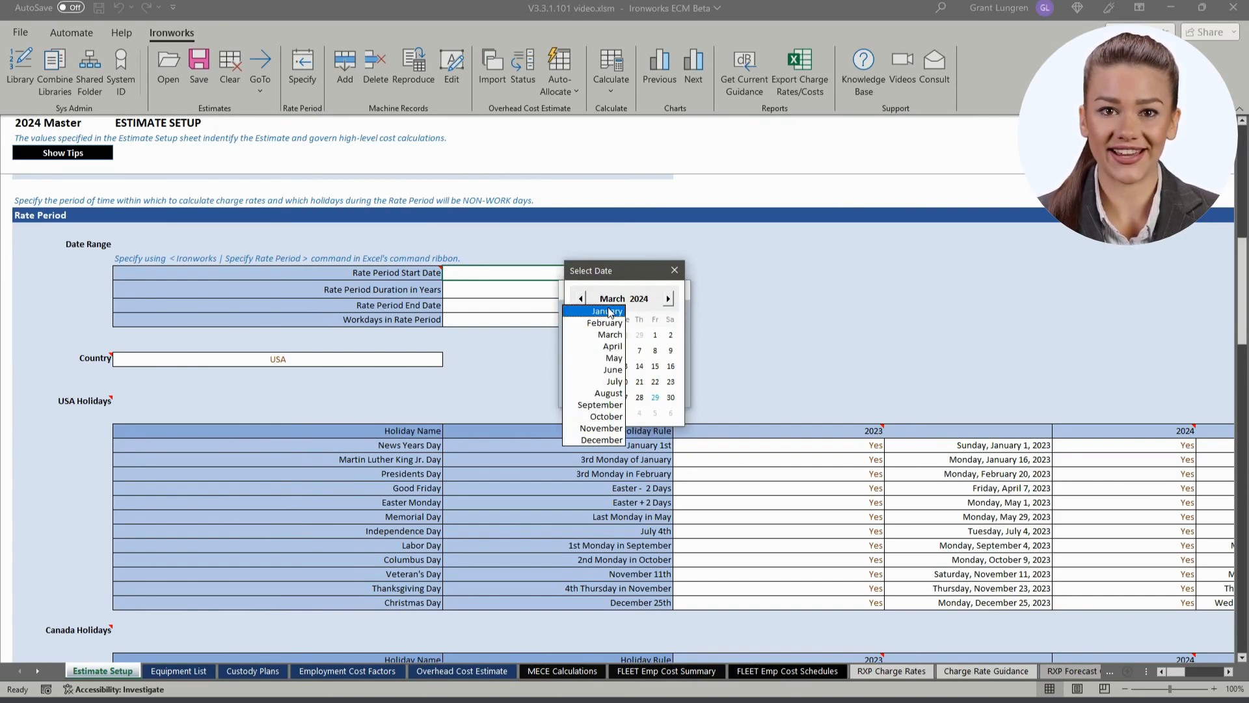
click(610, 313)
click(593, 335)
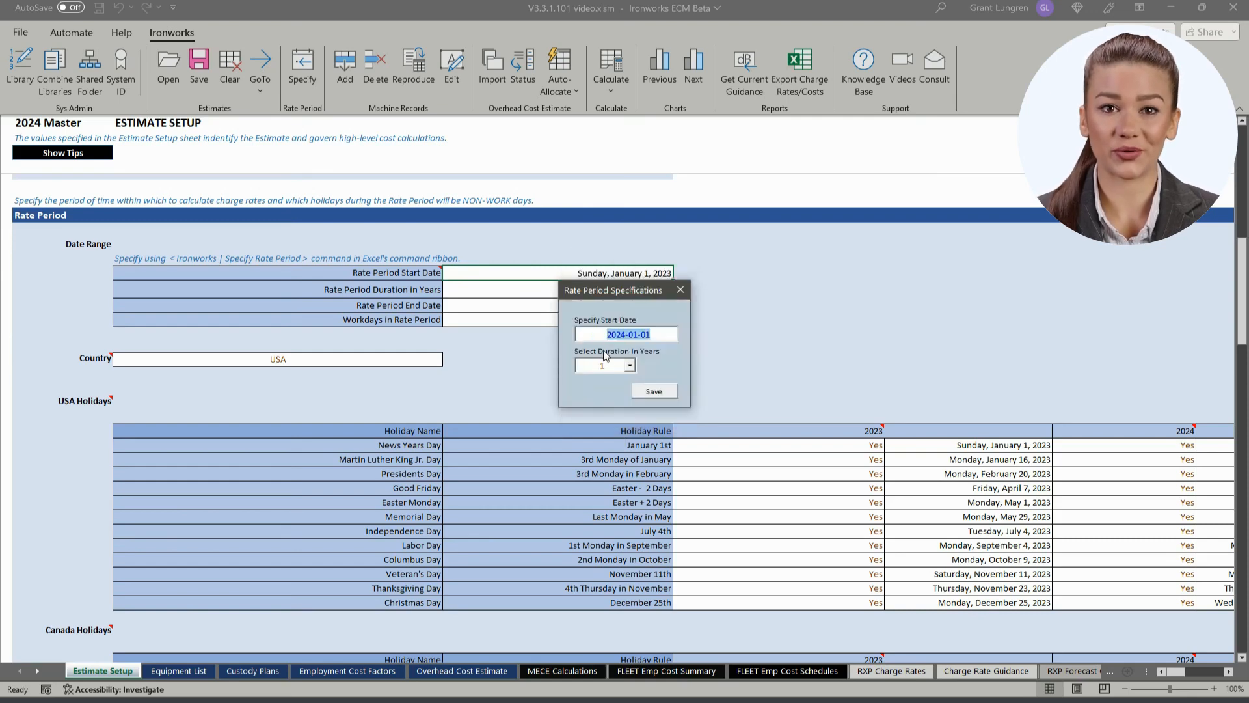
click(629, 366)
click(622, 383)
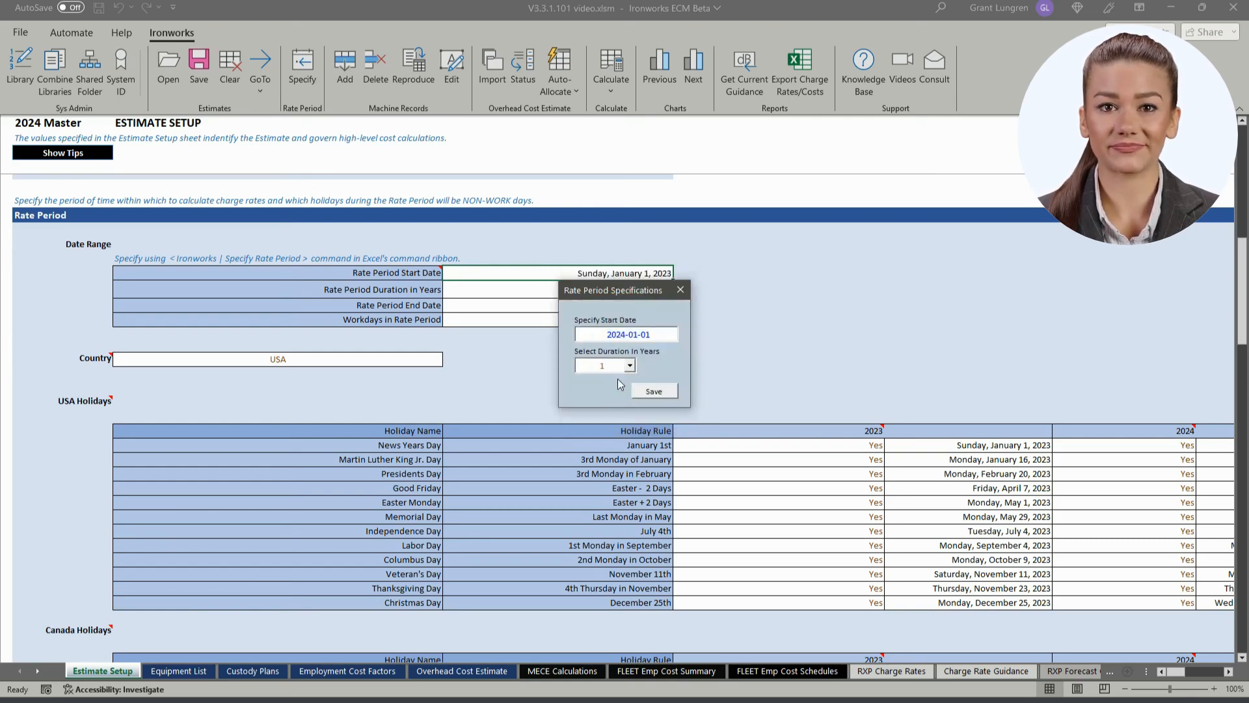
click(654, 391)
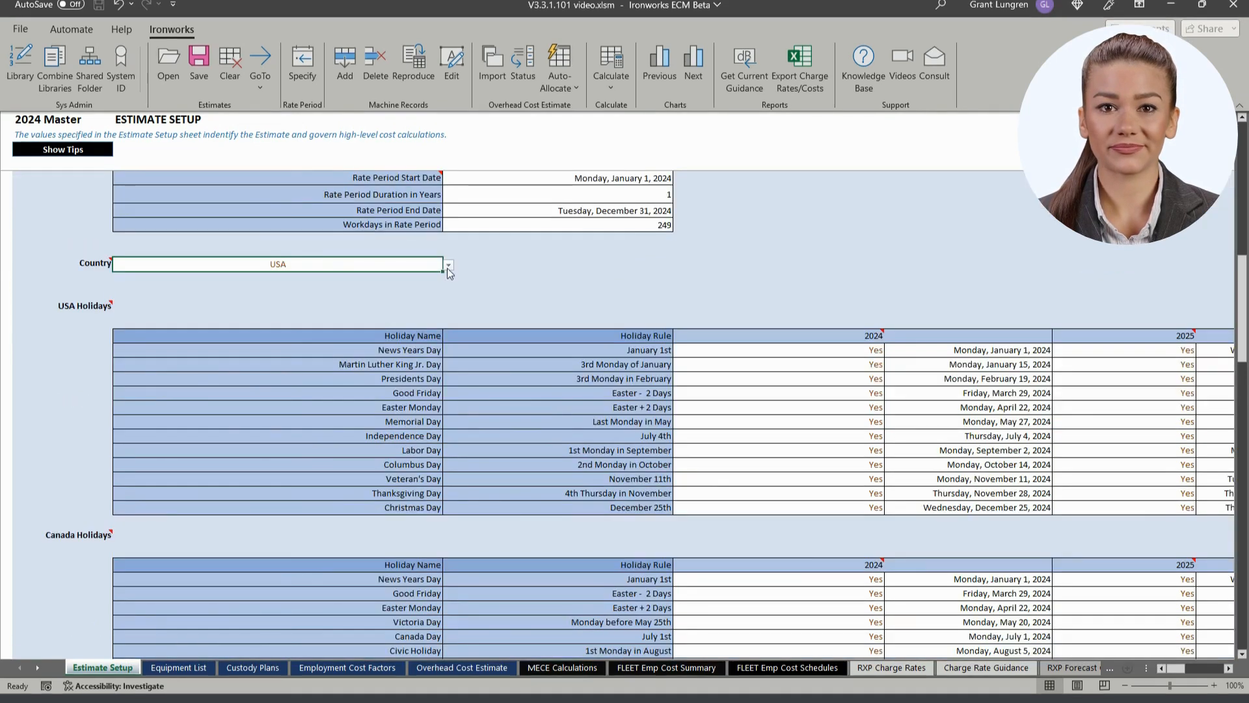
Select USA as the country and review the 2024 and 2025 non-work selections for the USA holidays.
click(449, 267)
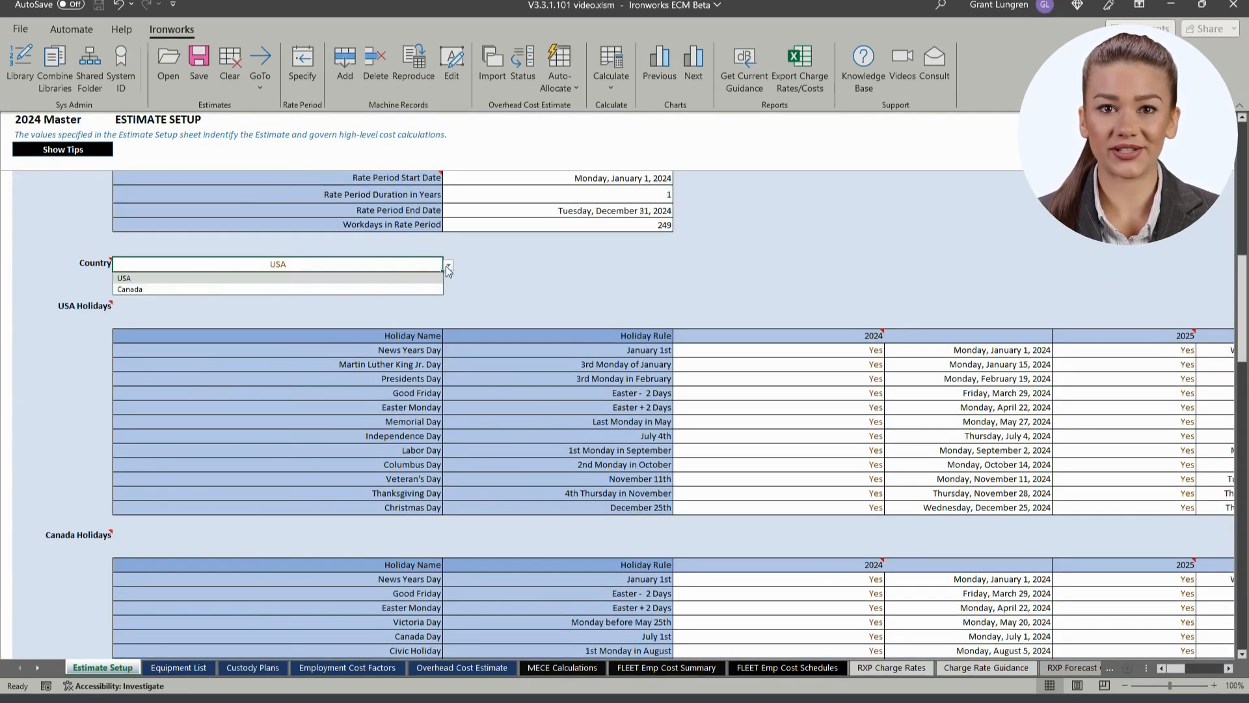
click(418, 278)
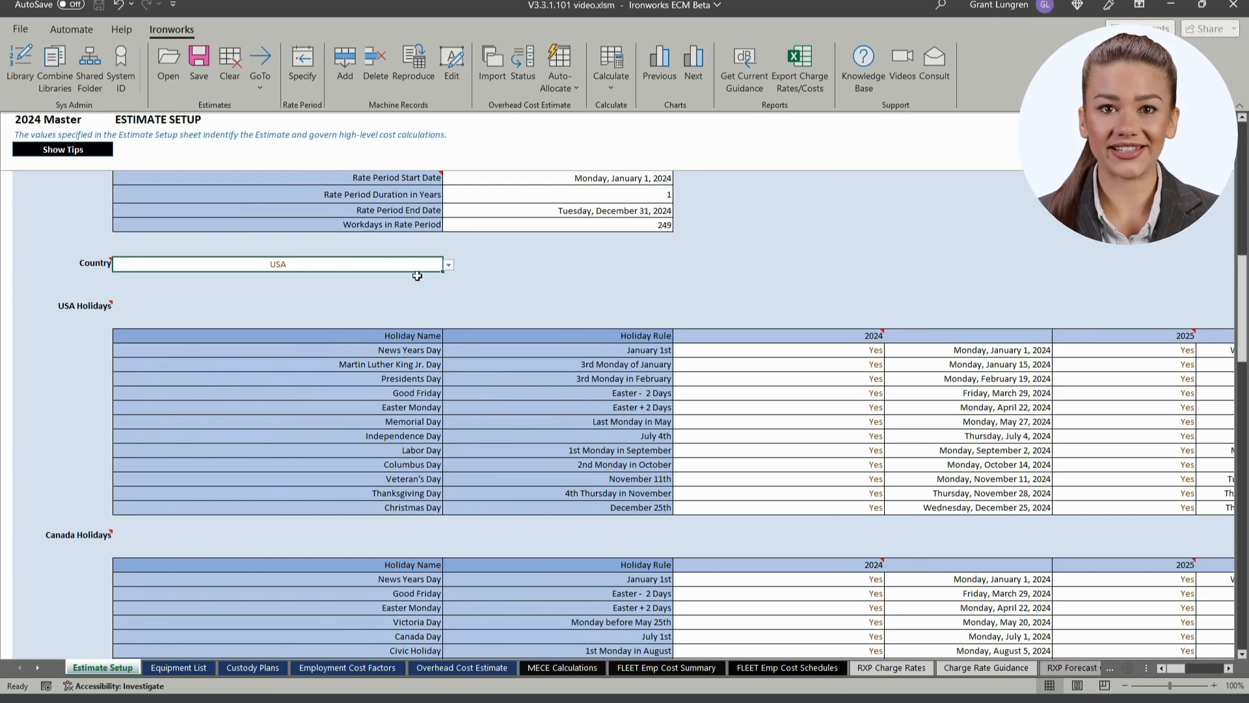
drag(736, 354, 759, 503)
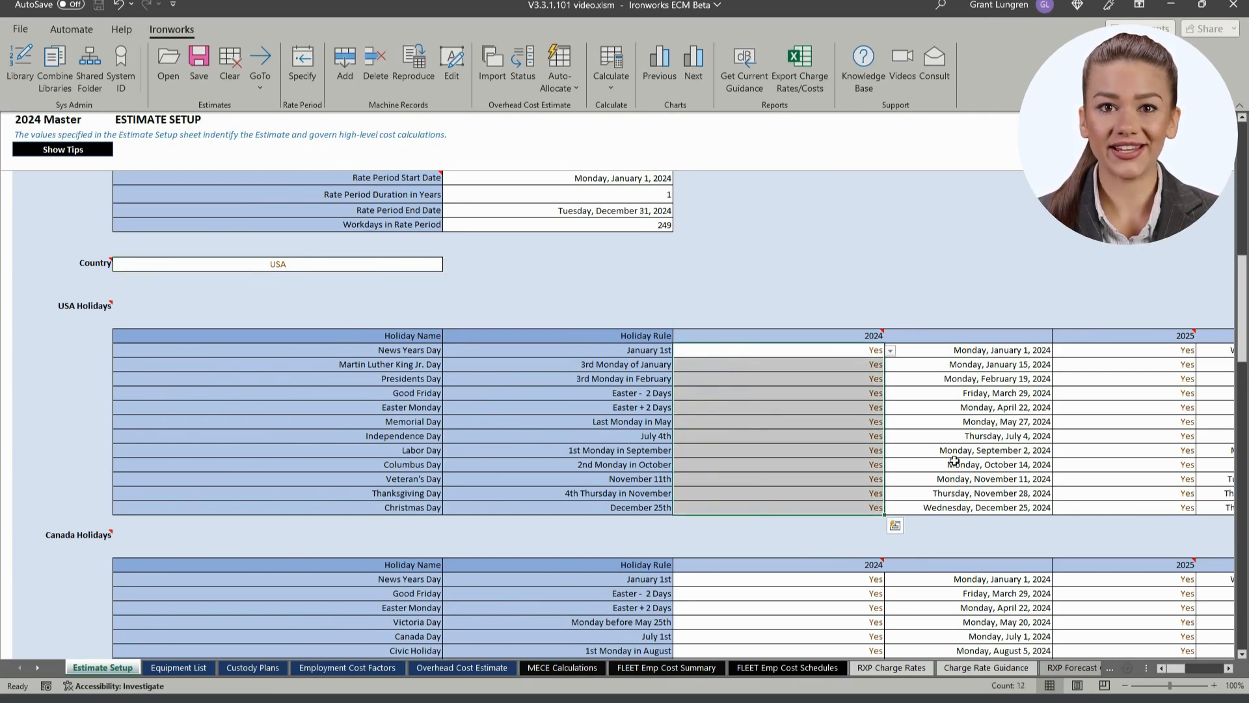
drag(1079, 353, 1079, 501)
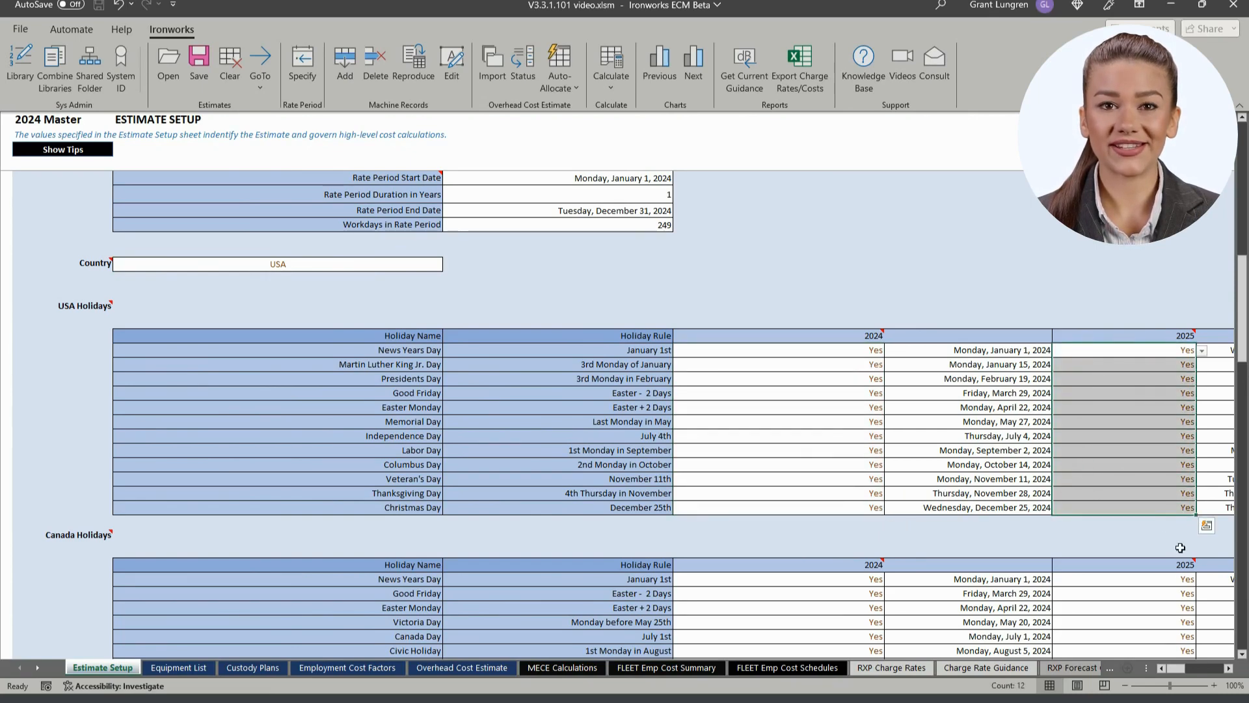
Review the Jan-24 shifts per workday and hours per shift in the Shift Arrangements table.
click(1242, 603)
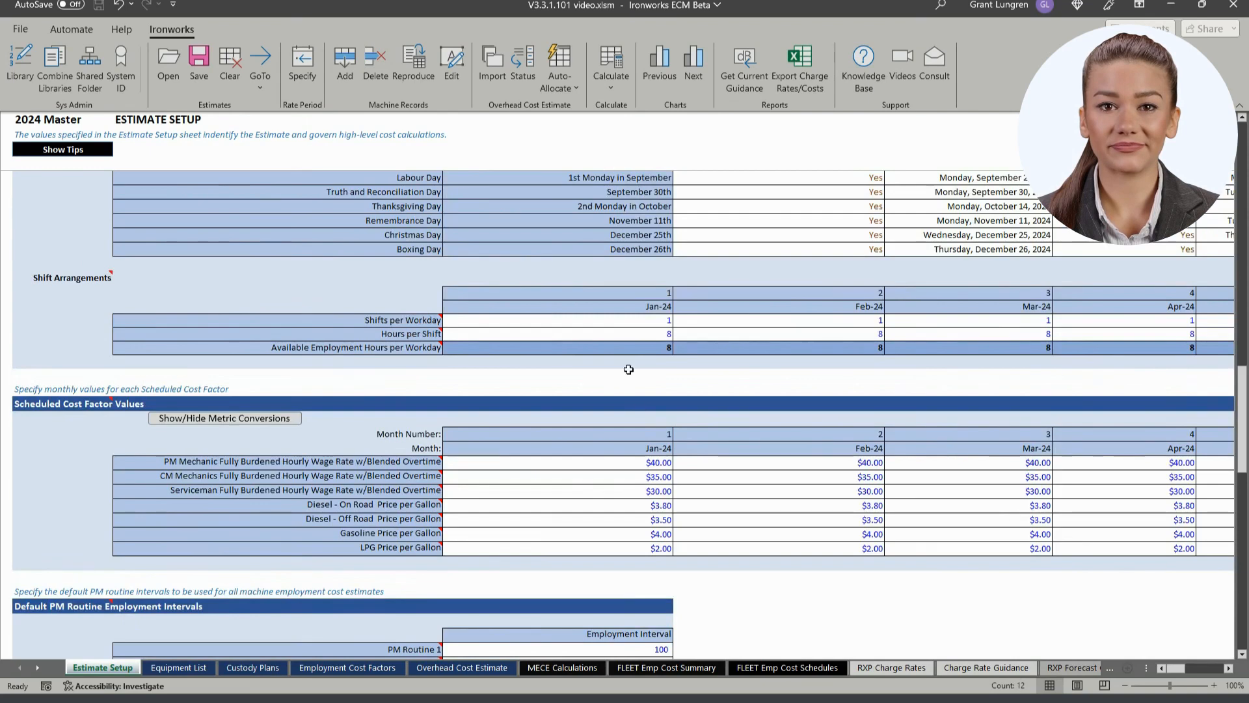
click(637, 322)
drag(638, 322, 638, 335)
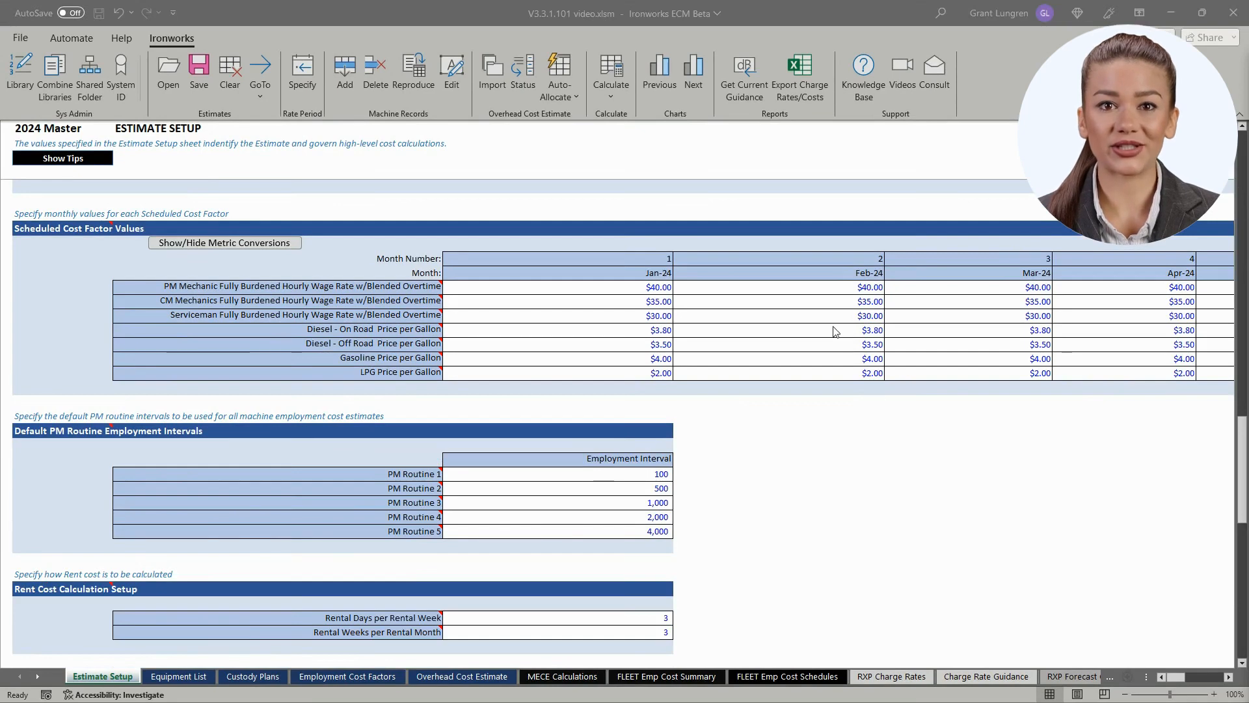
Enter the formula =D95*1.005 as the Feb-24 price per gallon for on-road diesel.
click(825, 331)
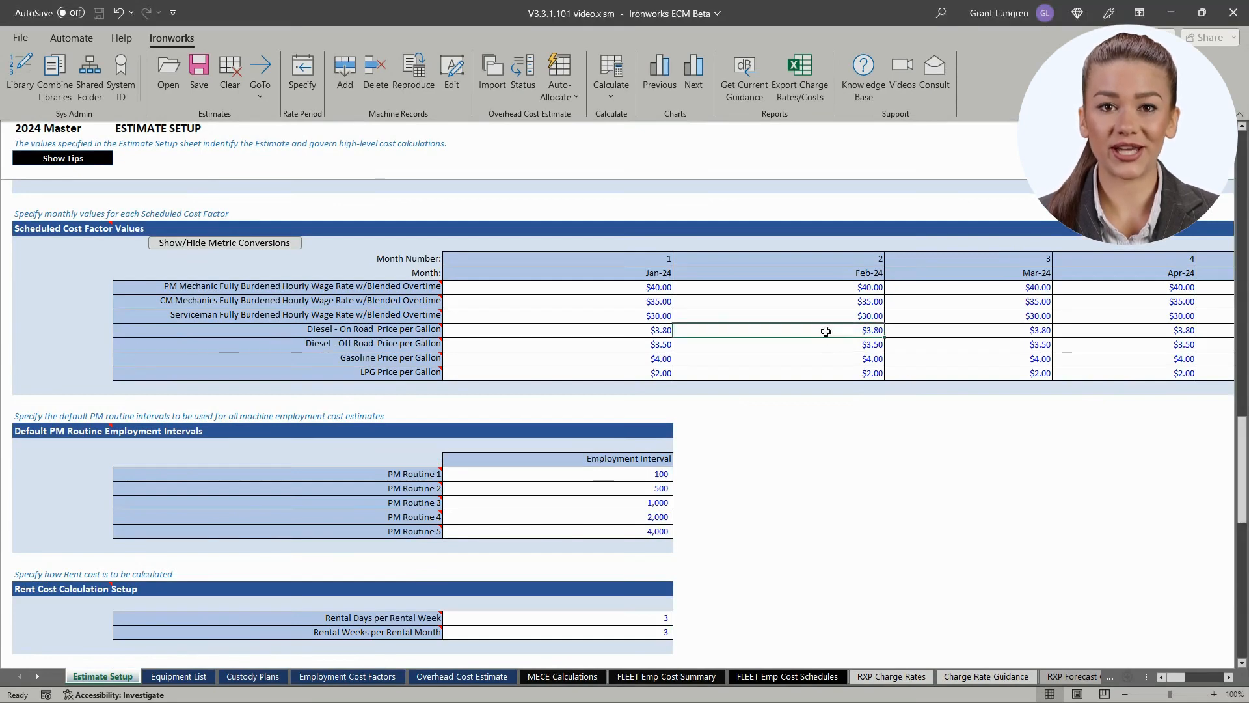
text(=)
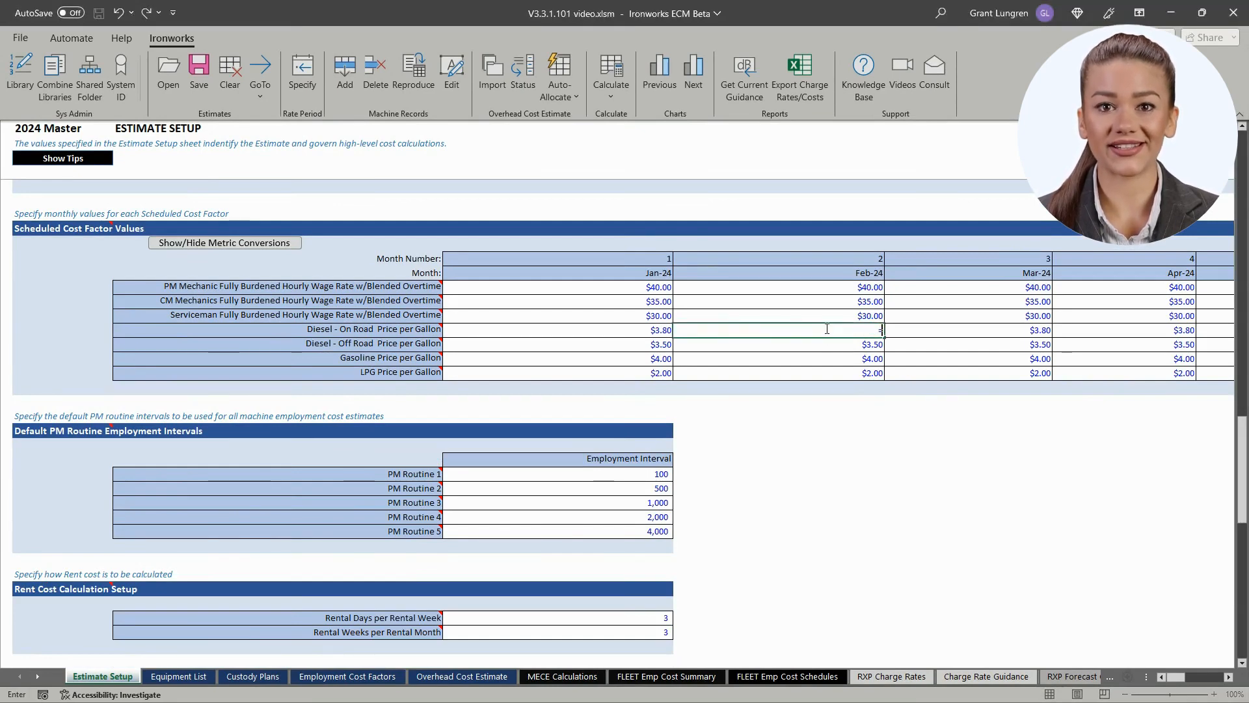
click(651, 329)
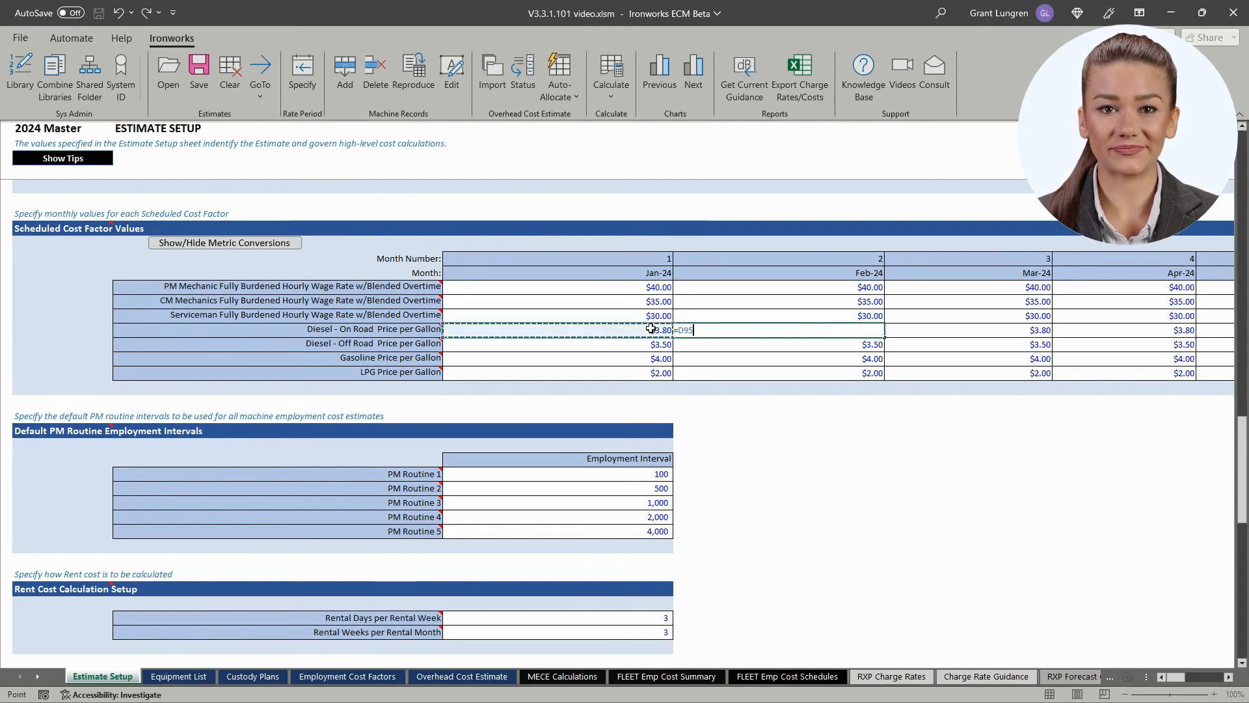
text(*)
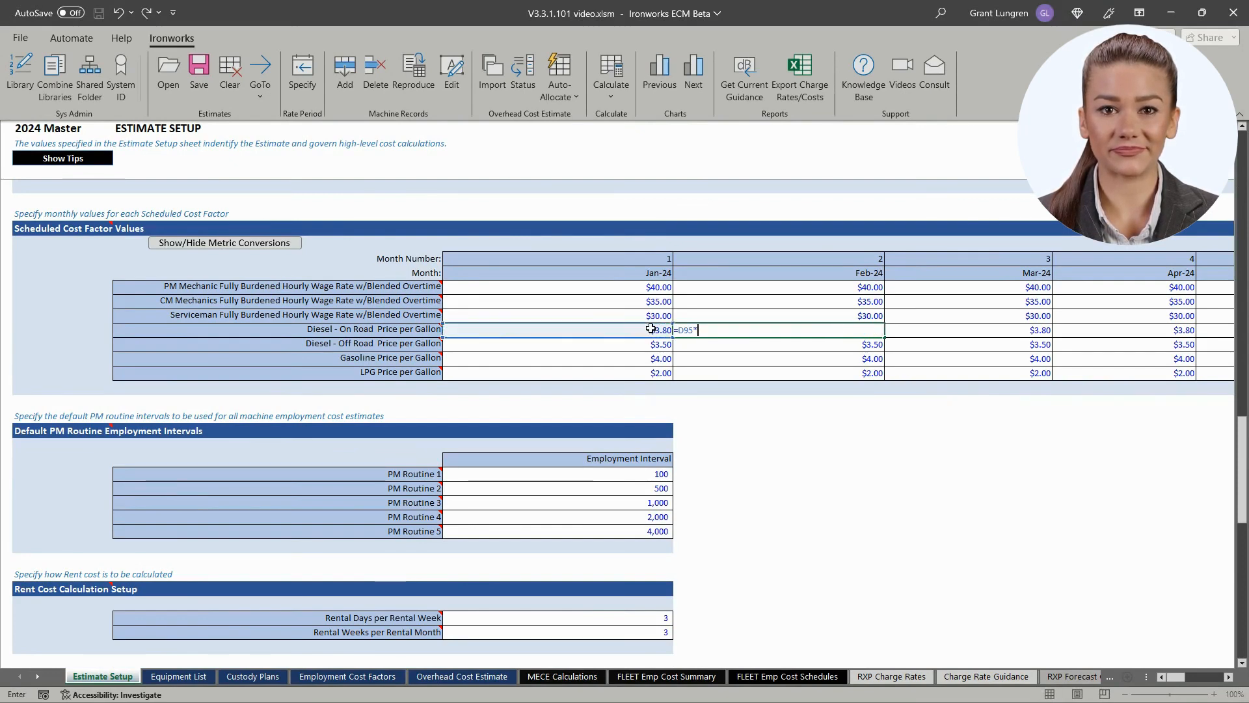
text(1.)
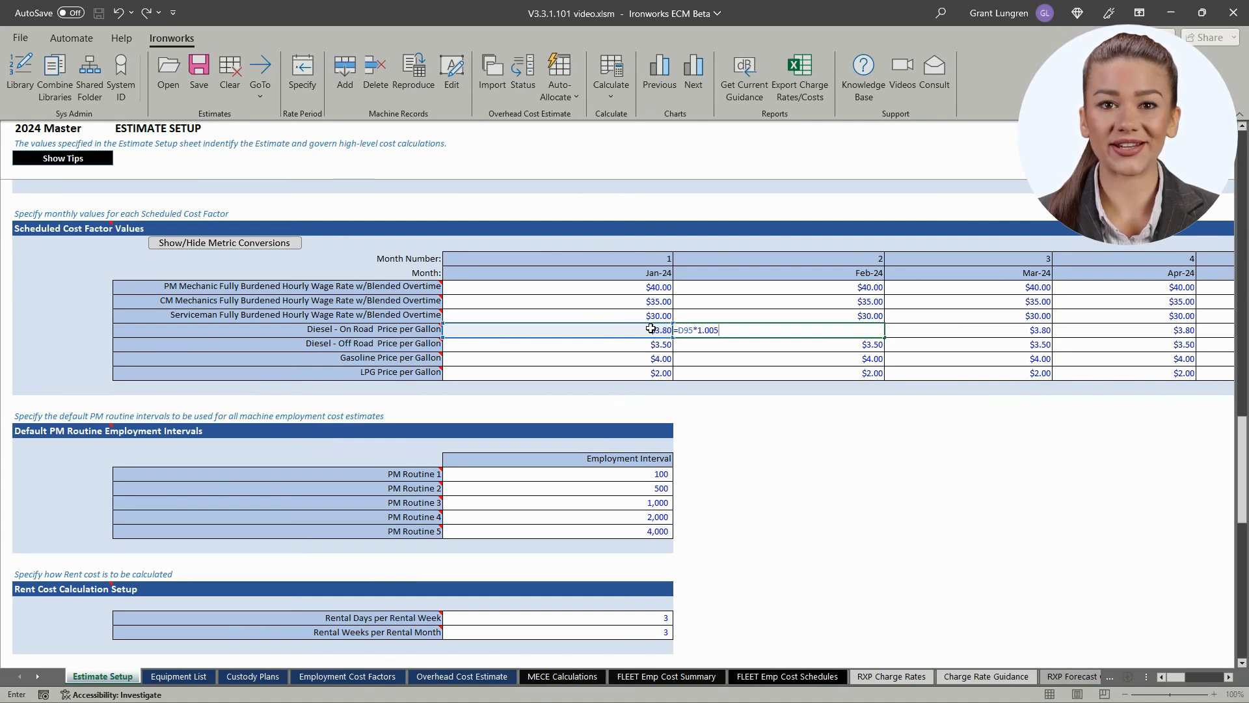
text(005)
key(Return)
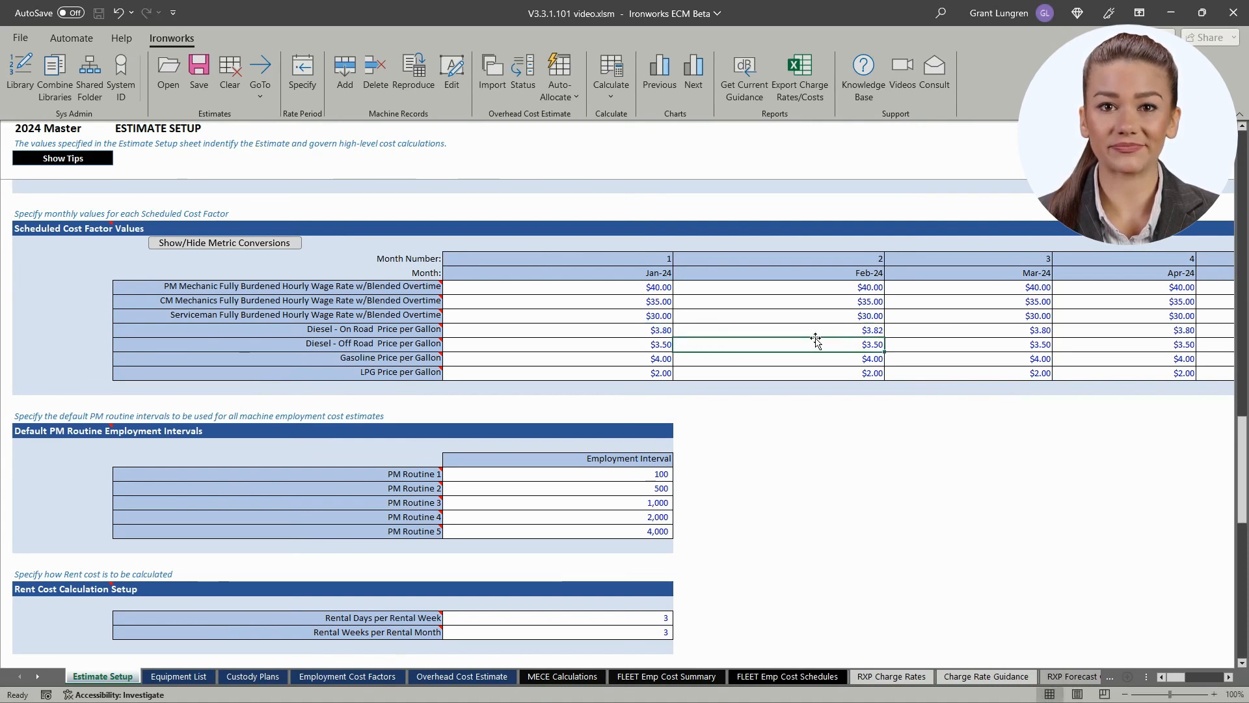
Fill the Feb-24 on-road diesel formula down through the LPG price and across all remaining months of the fuel price rows.
click(845, 330)
drag(884, 337, 1169, 383)
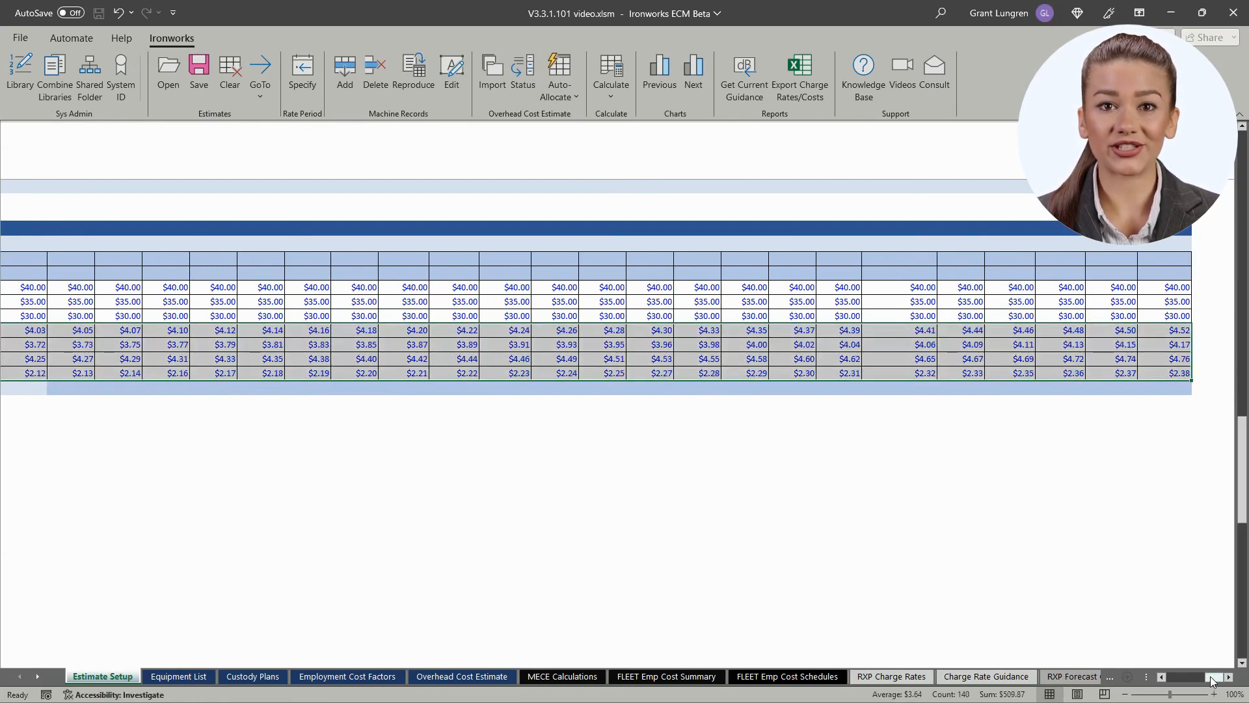
drag(1213, 680, 1174, 680)
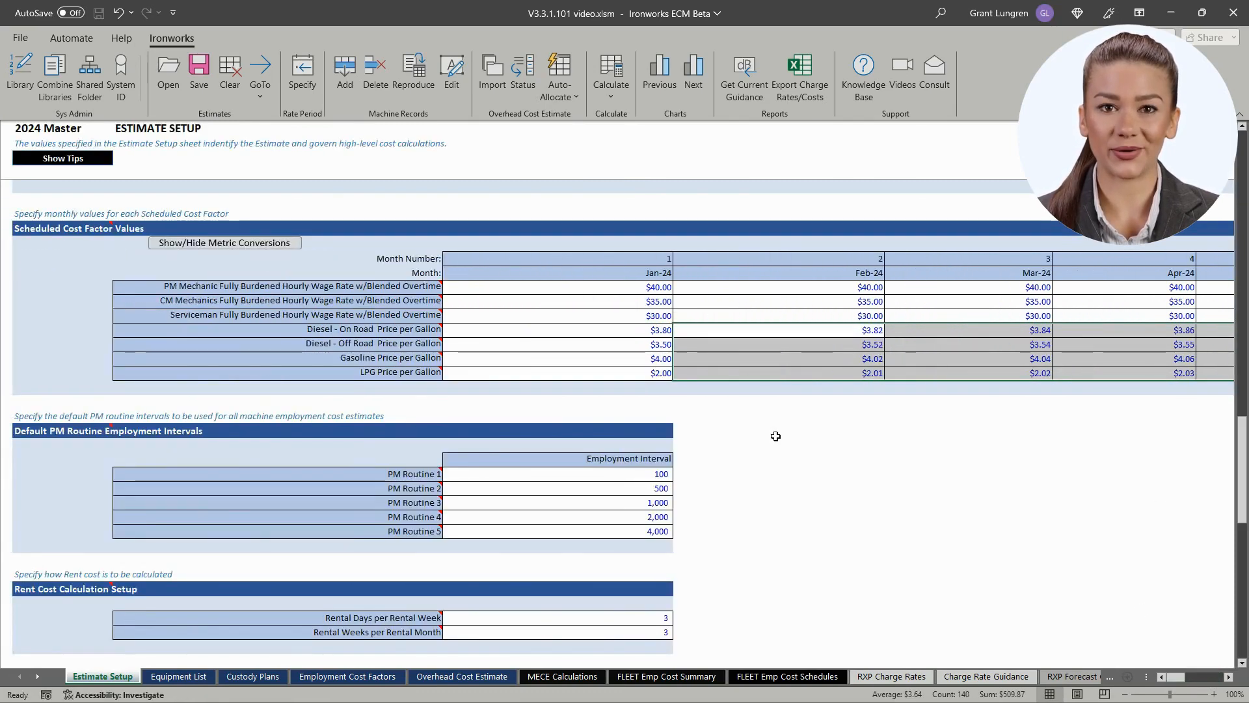
click(647, 330)
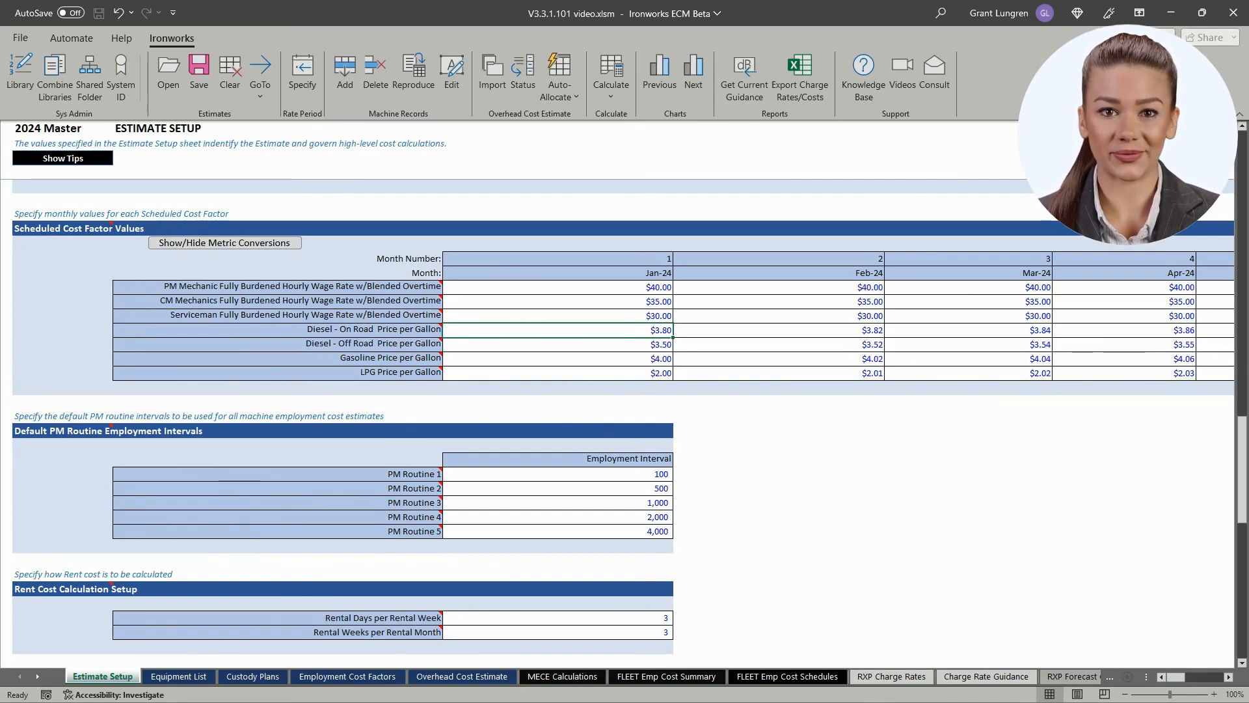
Examine the default PM routine intervals and read the note on Rental Days per Rental Week.
scroll(489, 418, down, 5)
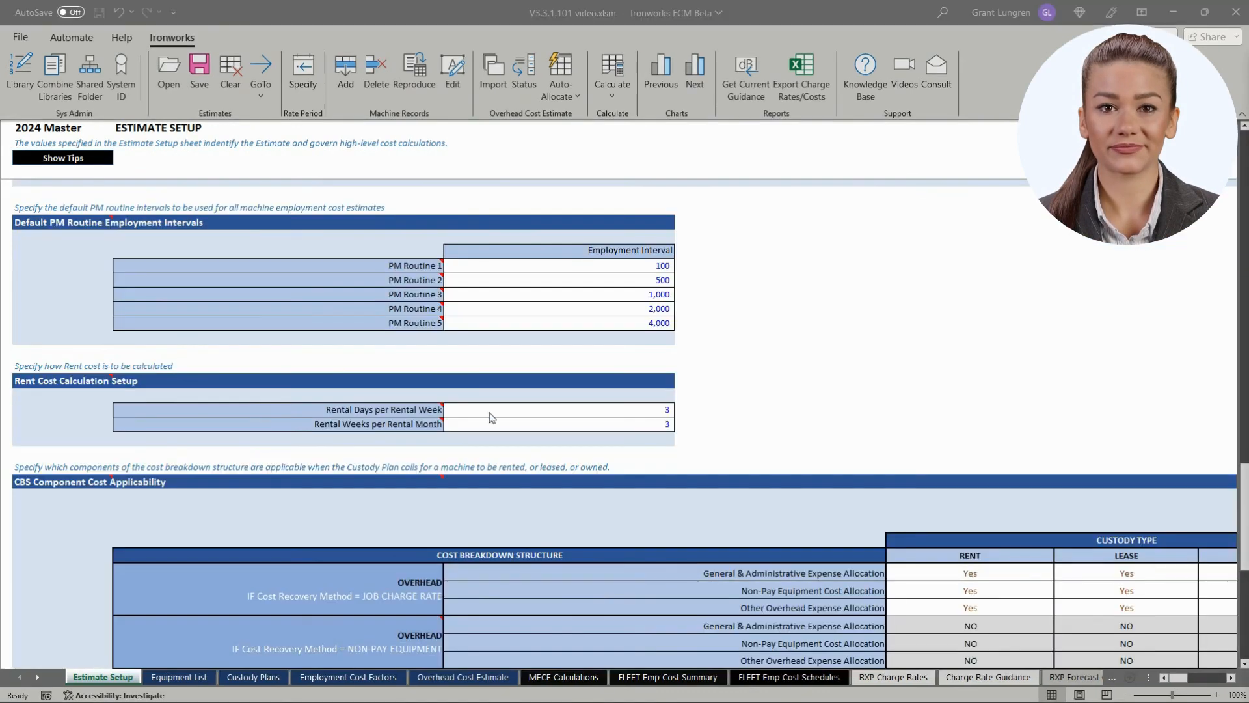
click(433, 271)
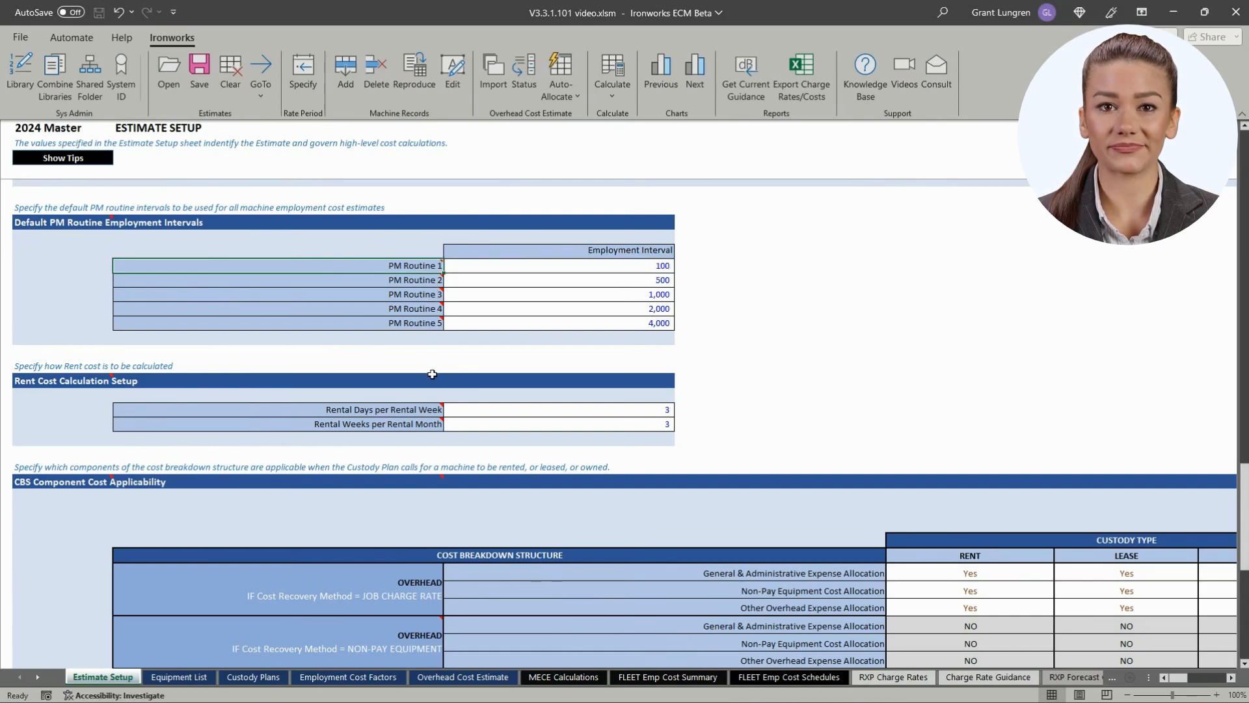
click(430, 408)
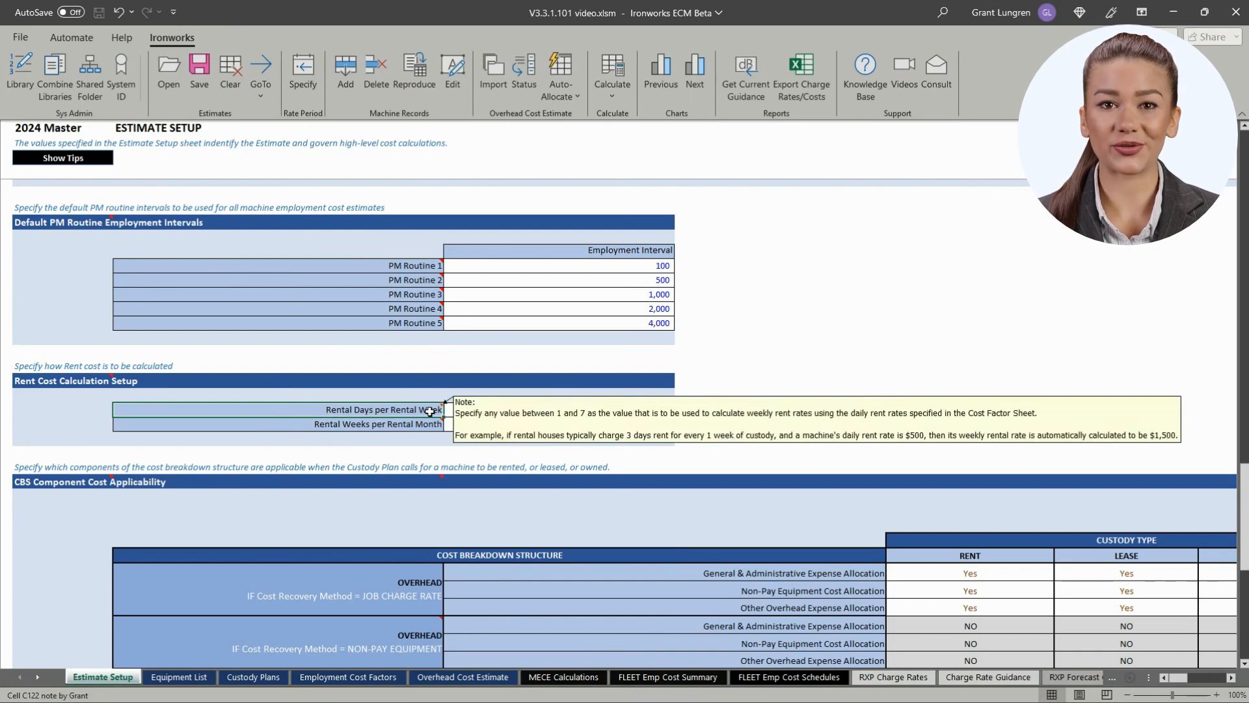
Review the CBS Component Cost Applicability settings for the Rent and Lease custody types across all cost breakdown components.
mouse_move(430, 429)
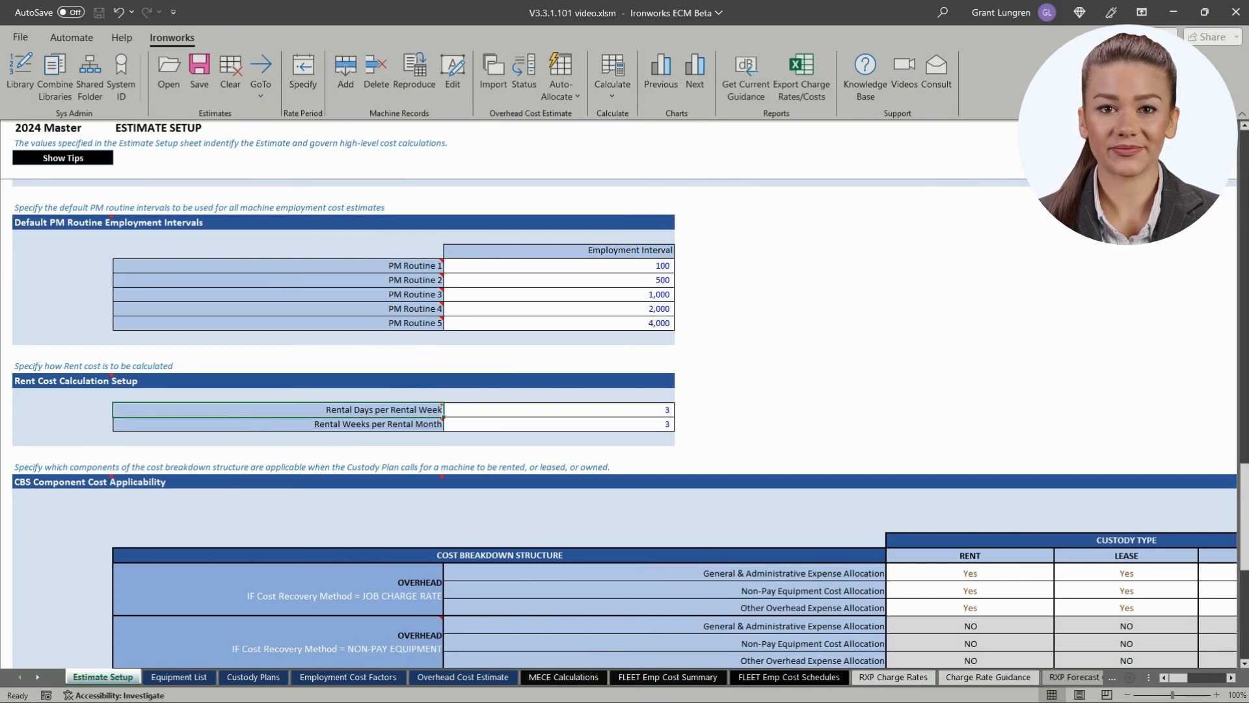
scroll(932, 647, down, 6)
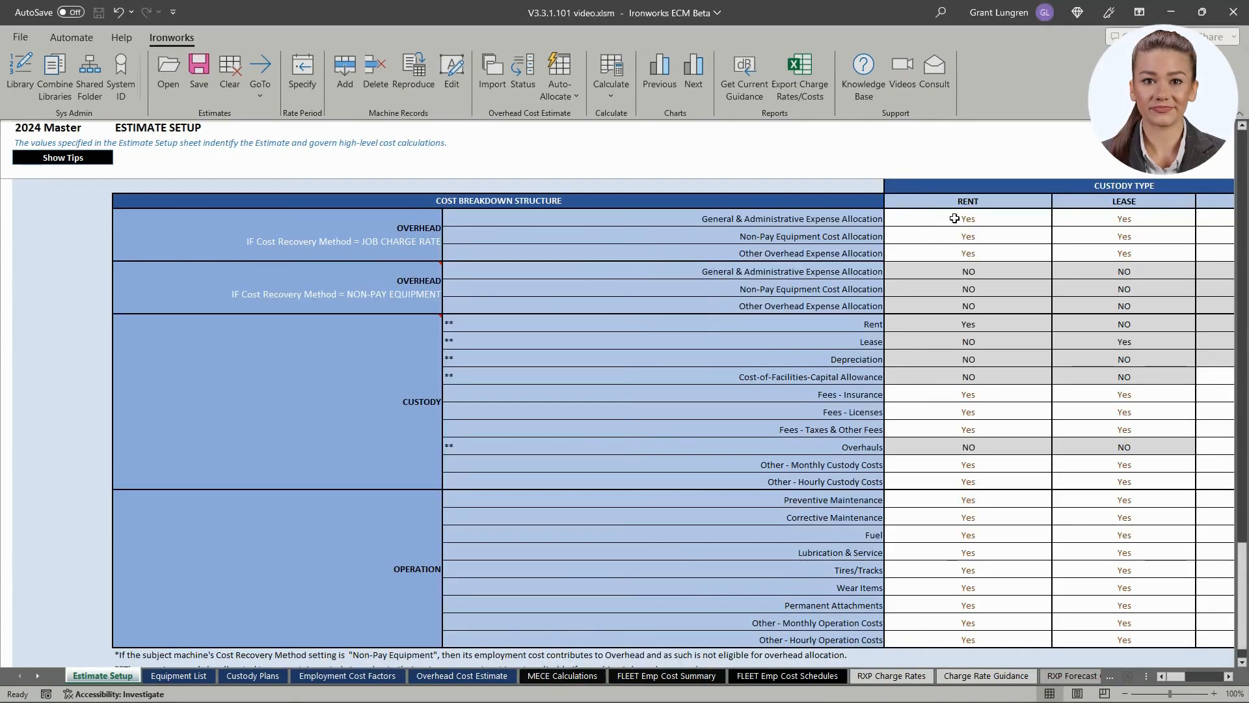
drag(953, 217, 967, 640)
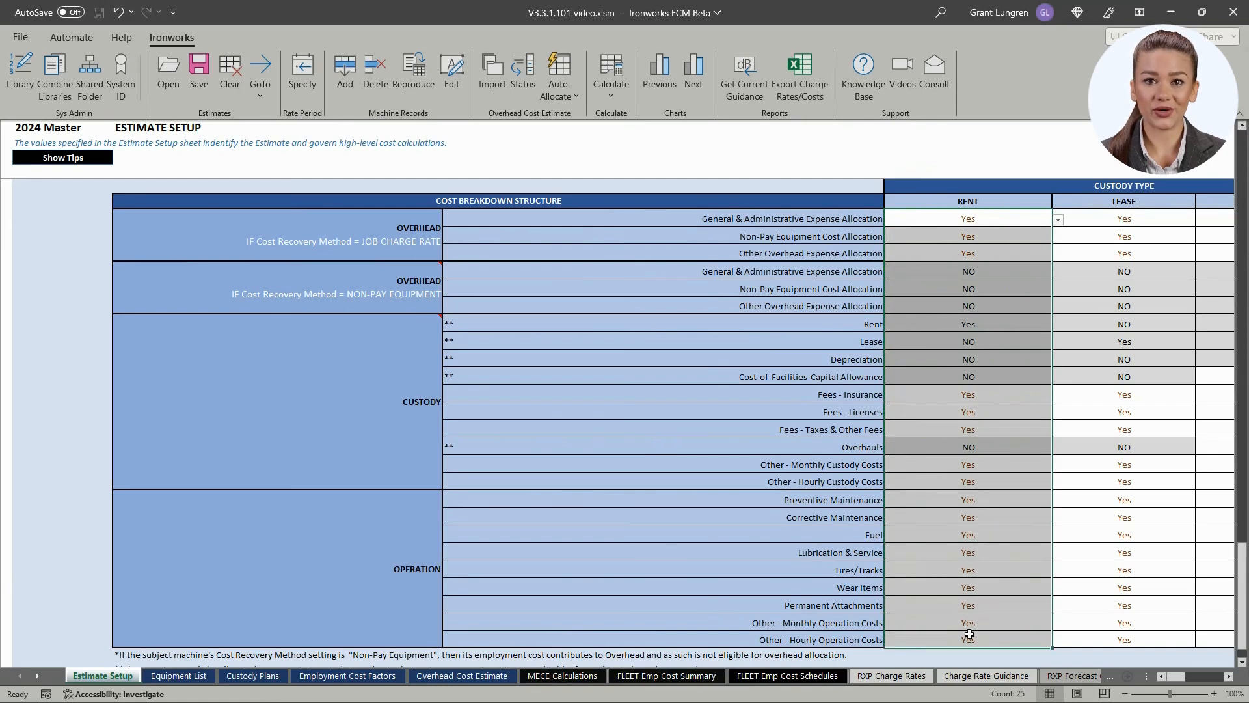
click(1138, 214)
drag(1138, 213, 1140, 637)
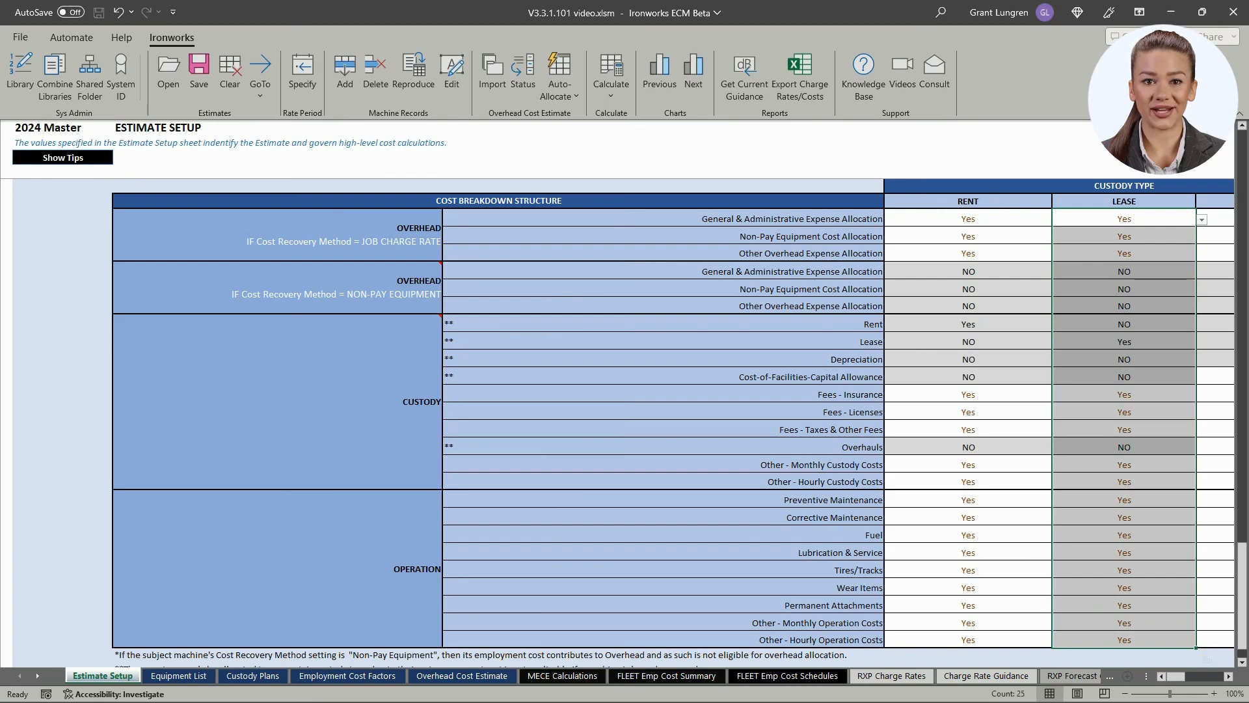
click(899, 222)
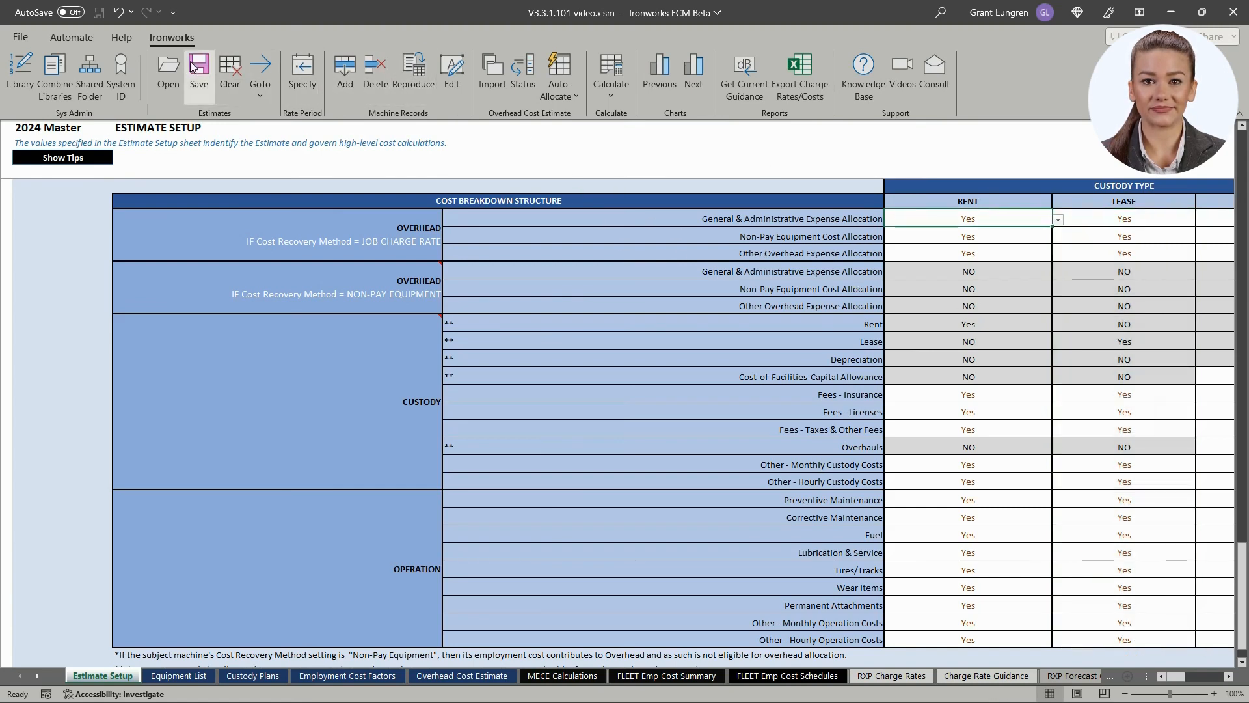
Save the 2024 Master estimate, calculating the pending changes and overwriting the existing estimate of the same name.
click(198, 66)
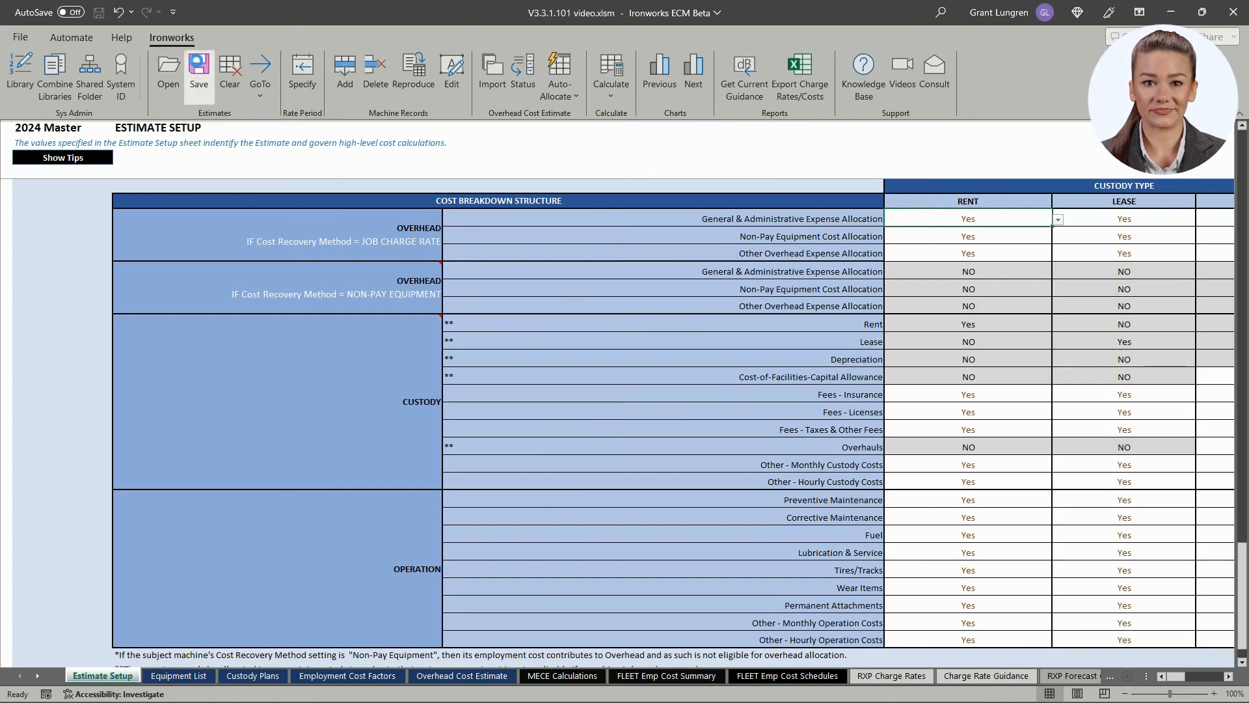
click(677, 400)
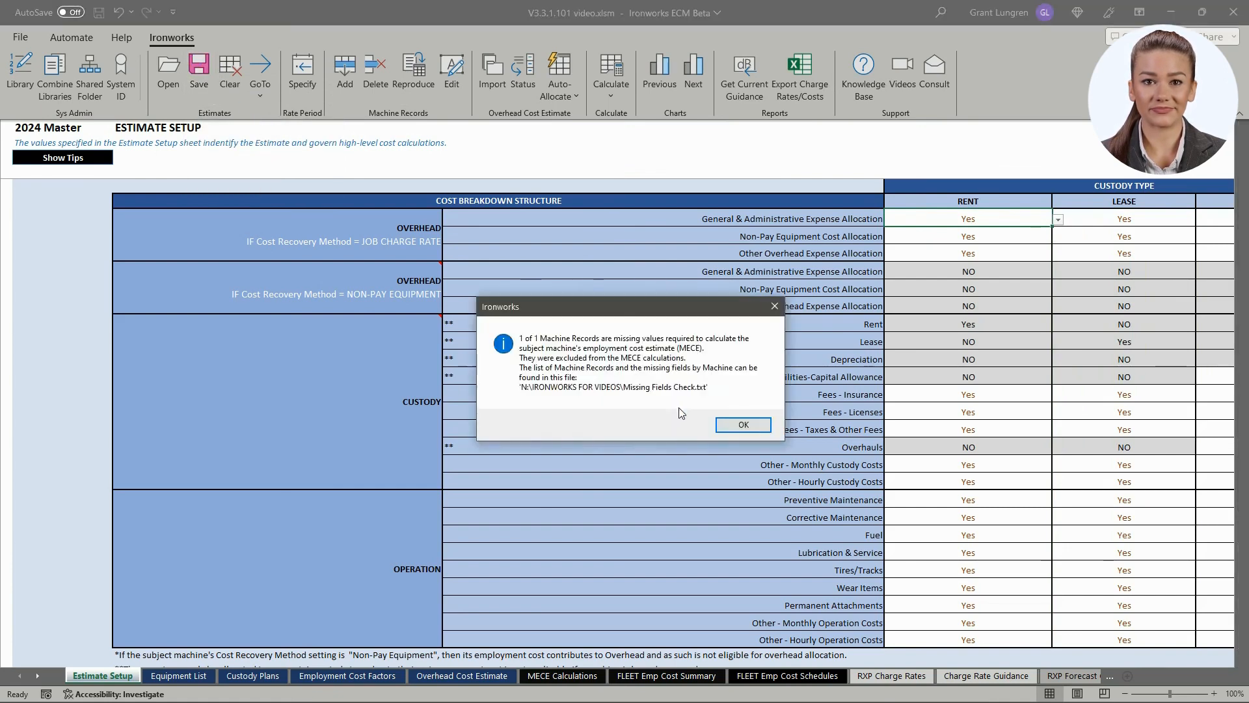
click(727, 427)
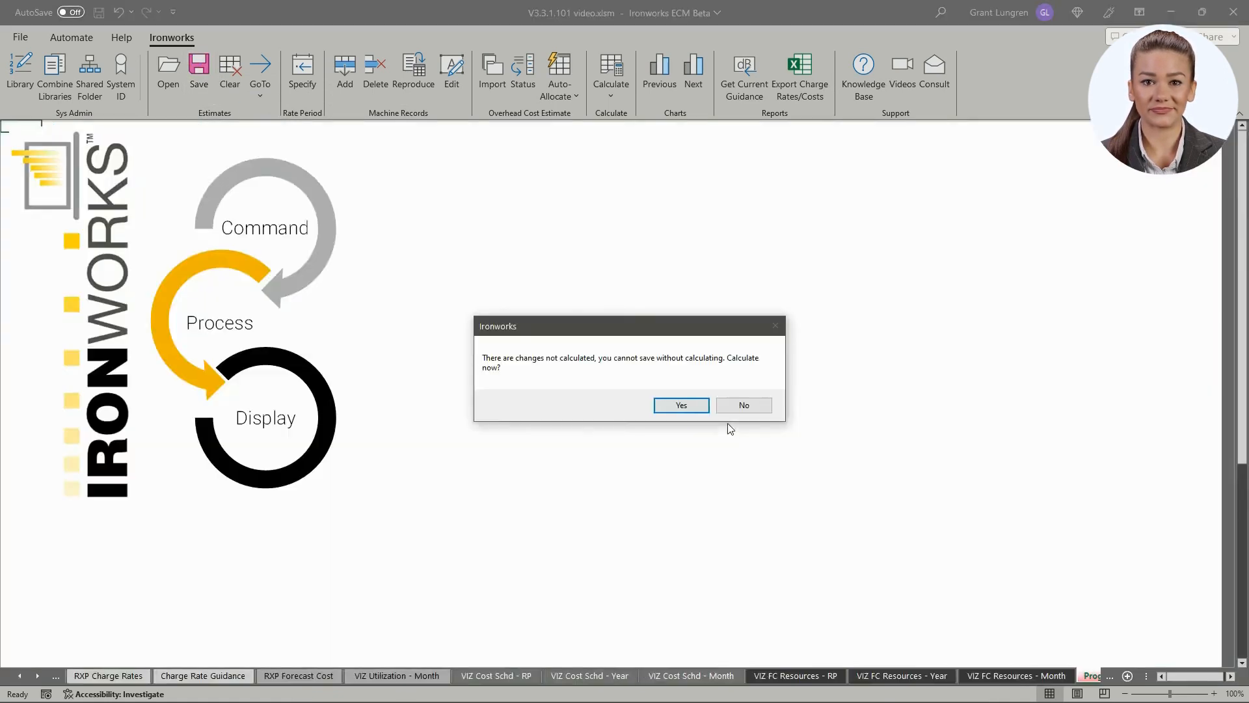
click(681, 406)
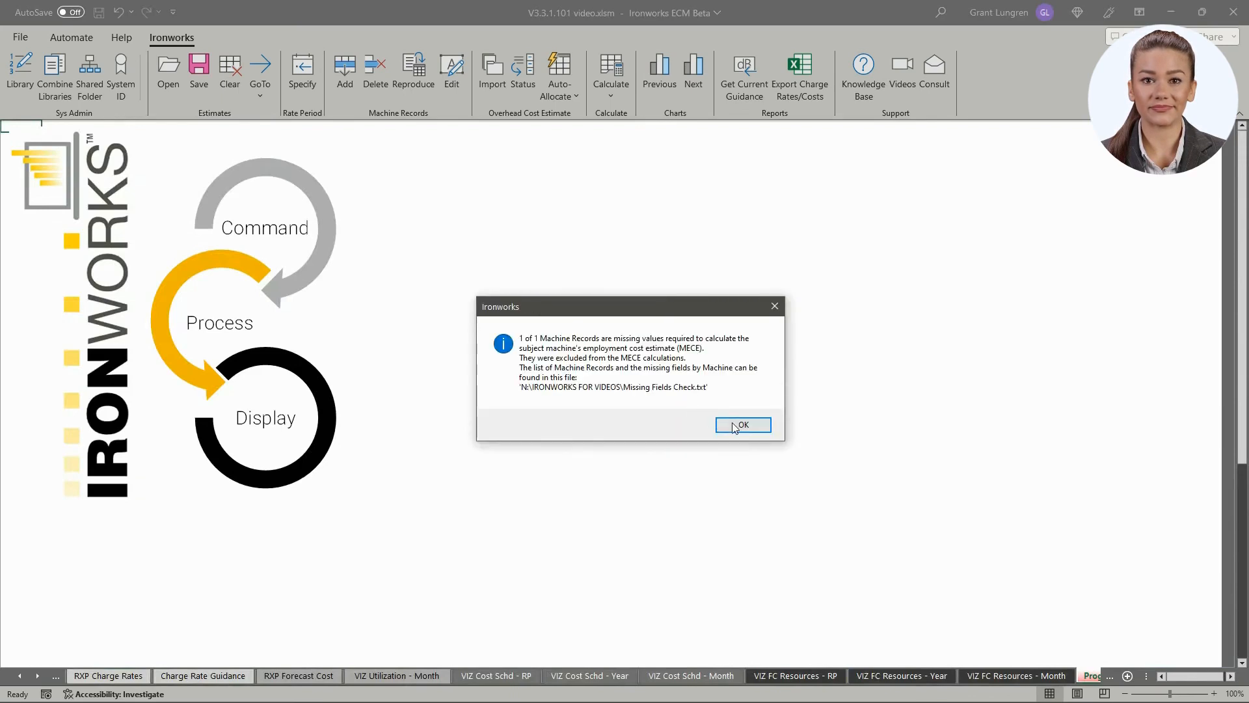
click(735, 426)
click(709, 376)
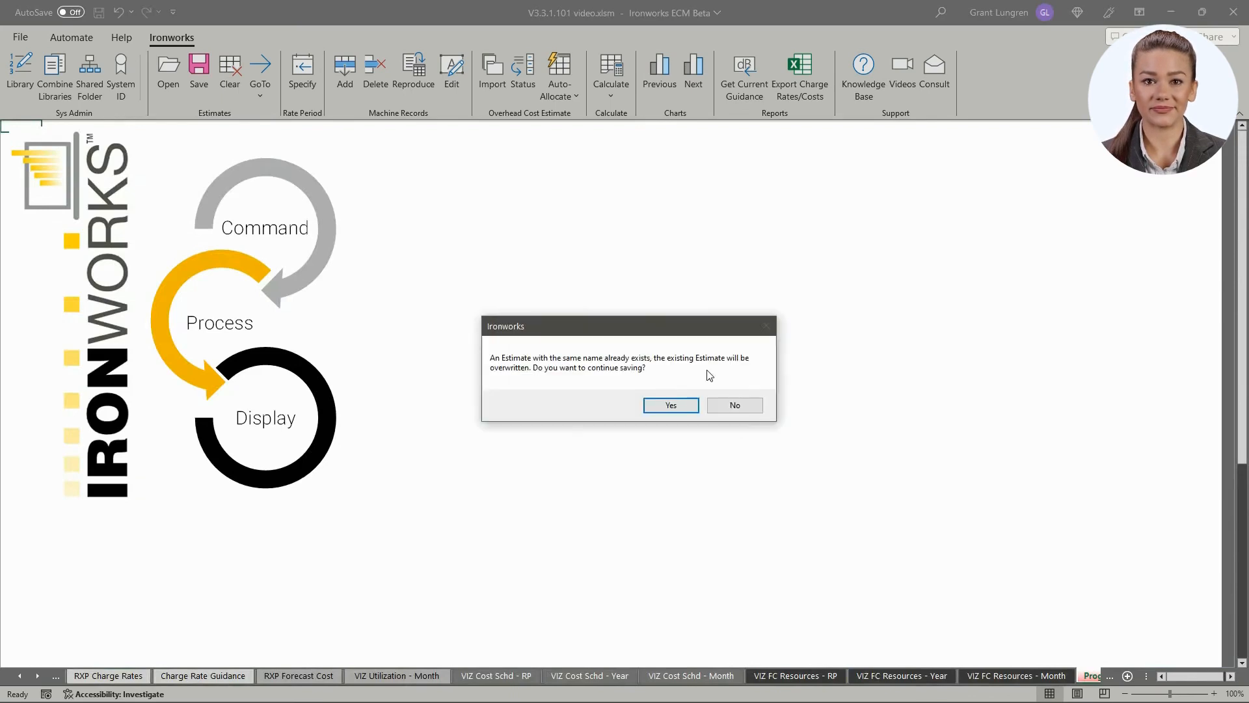
click(672, 406)
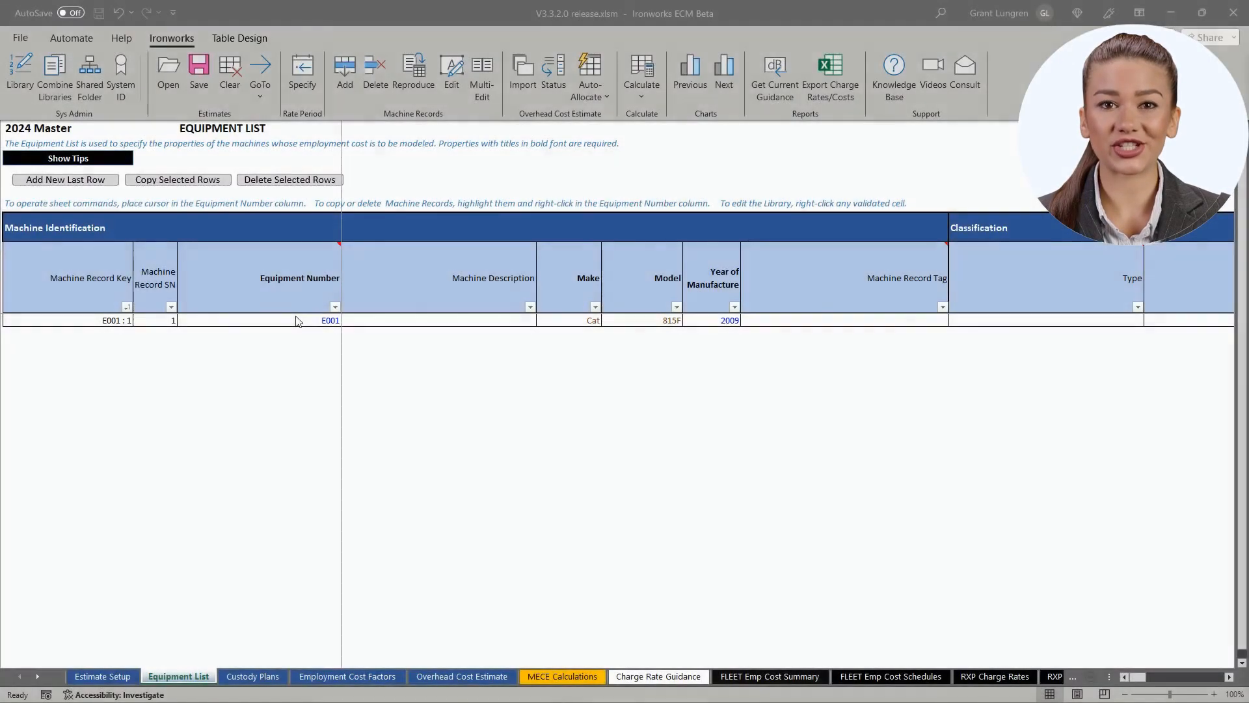
Review machine E001's equipment number, make, year of manufacture, country and USA state in the Equipment List.
click(298, 320)
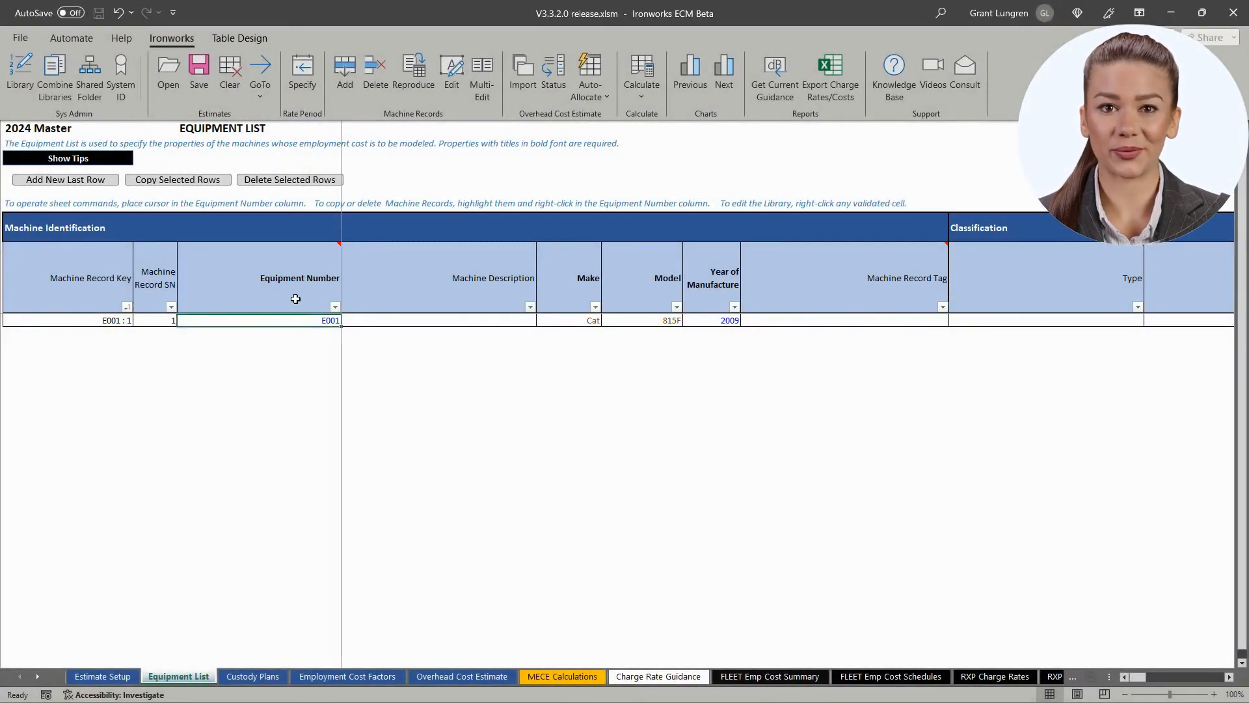
mouse_move(291, 294)
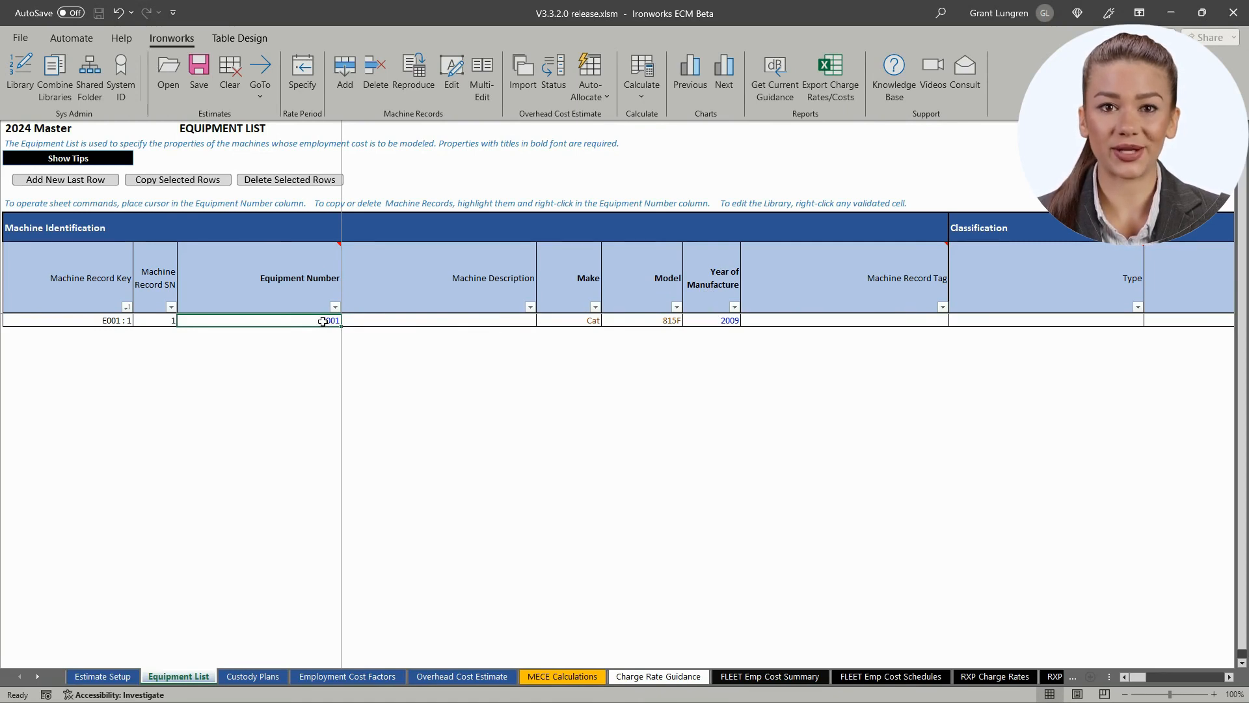
click(576, 320)
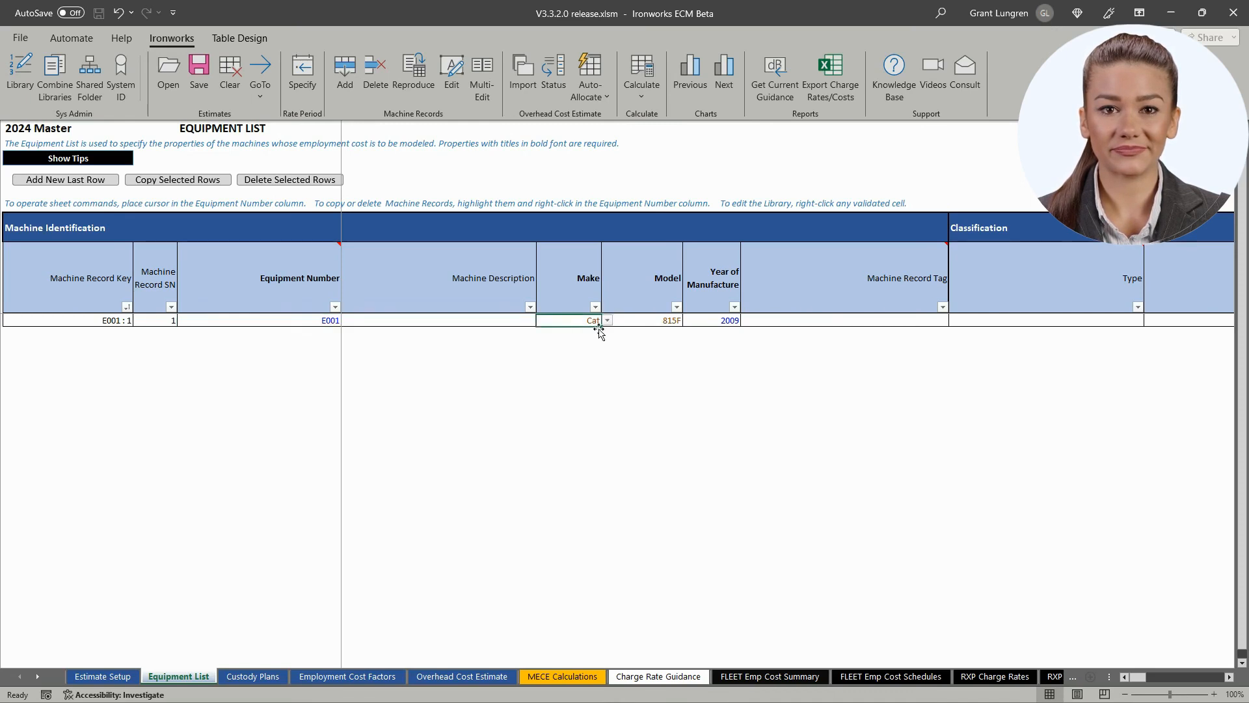
click(724, 320)
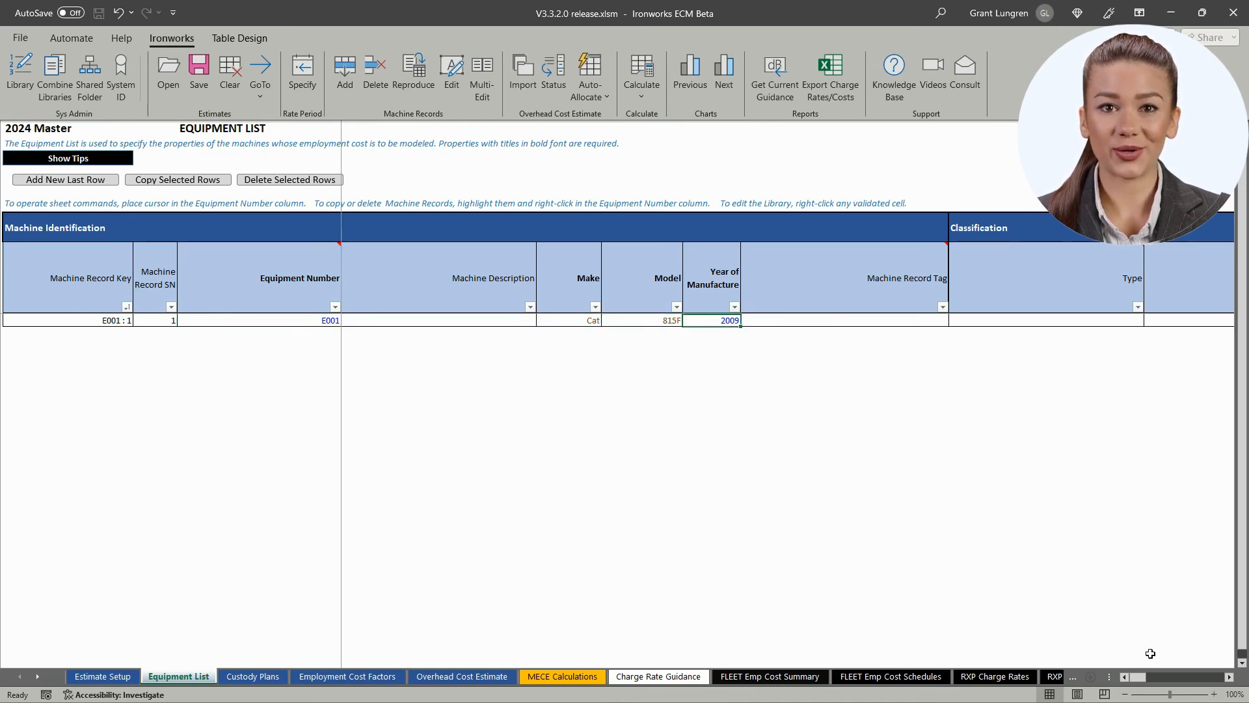
click(1214, 678)
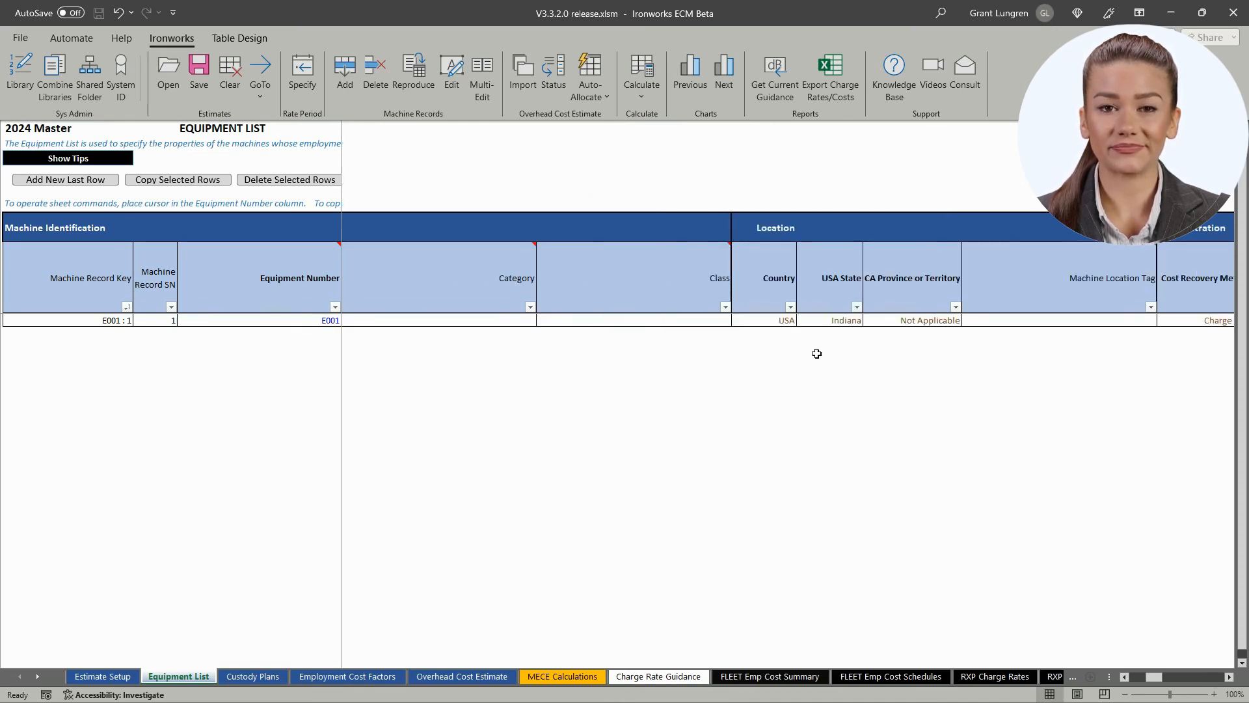
click(789, 320)
click(834, 320)
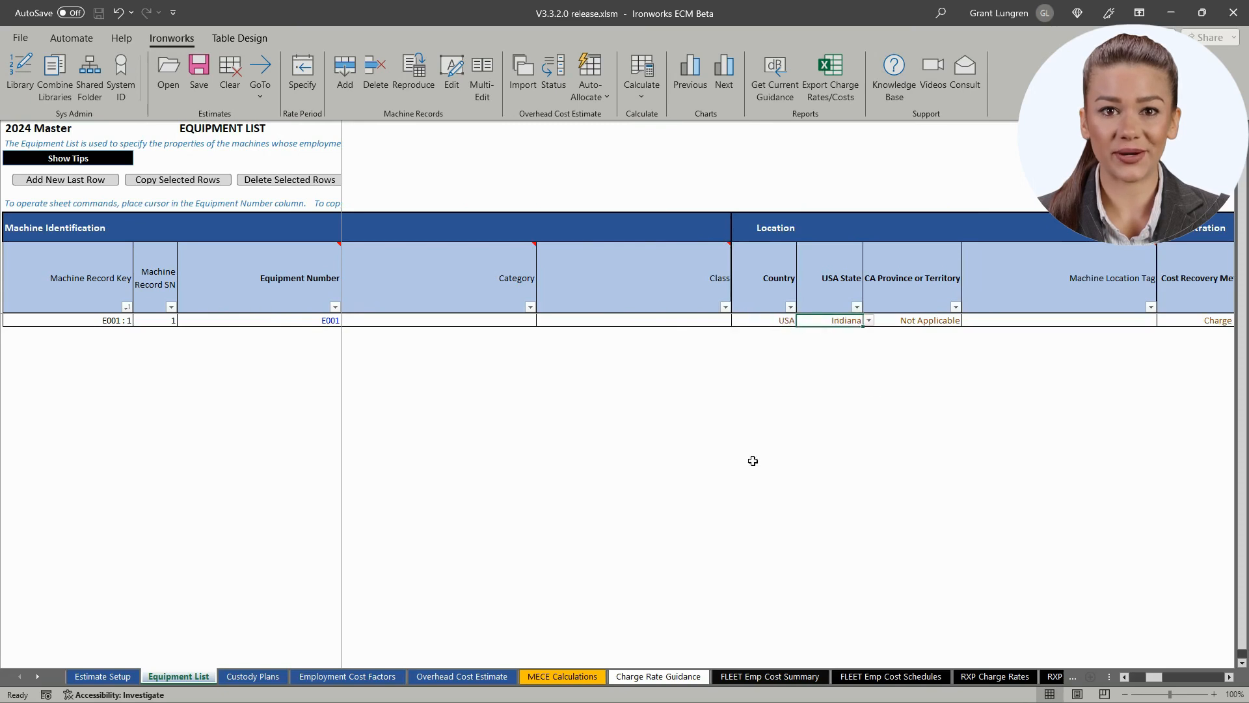
Examine machine E001's cost recovery method, lifetime employment at rate period start and Engine 1 fuel type.
click(1206, 678)
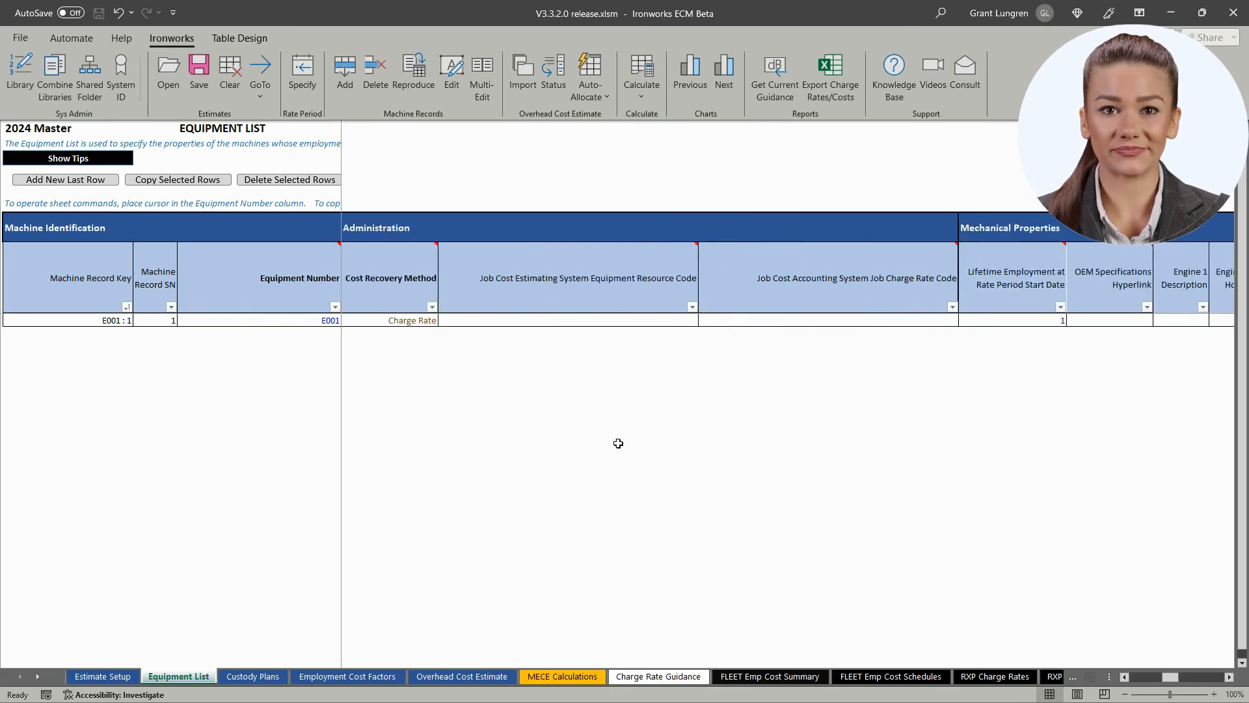
click(426, 322)
click(1049, 321)
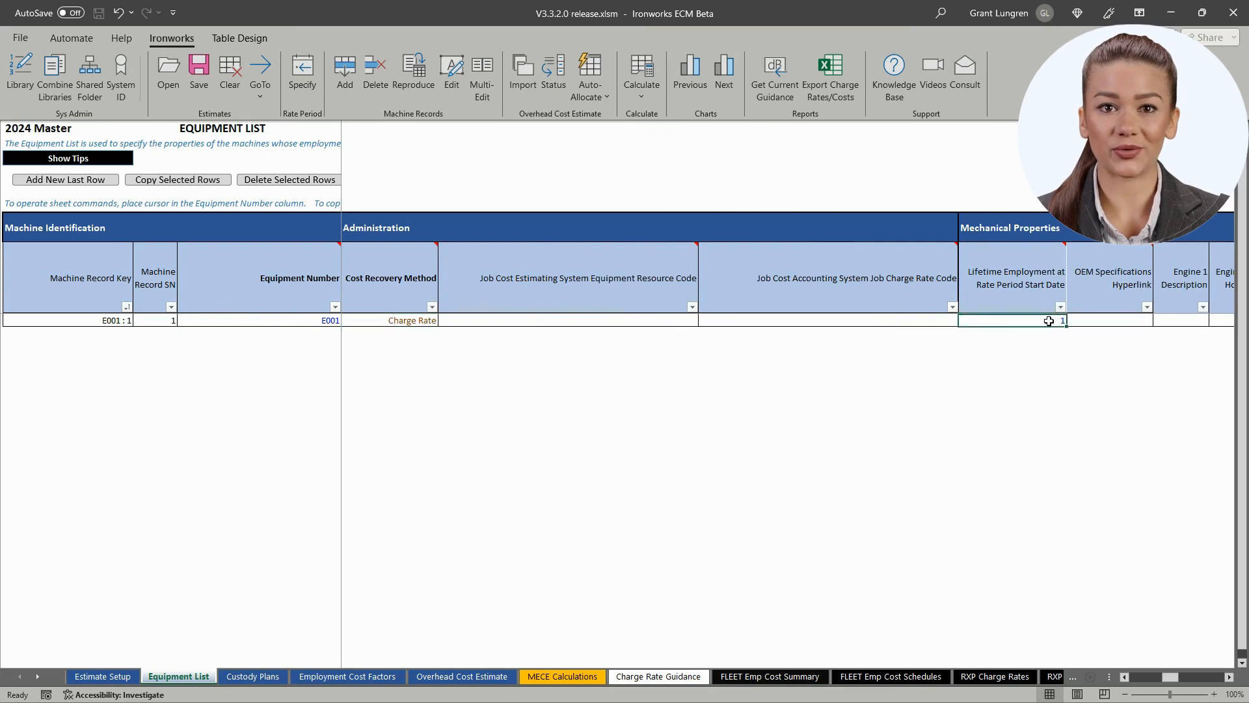
click(1217, 676)
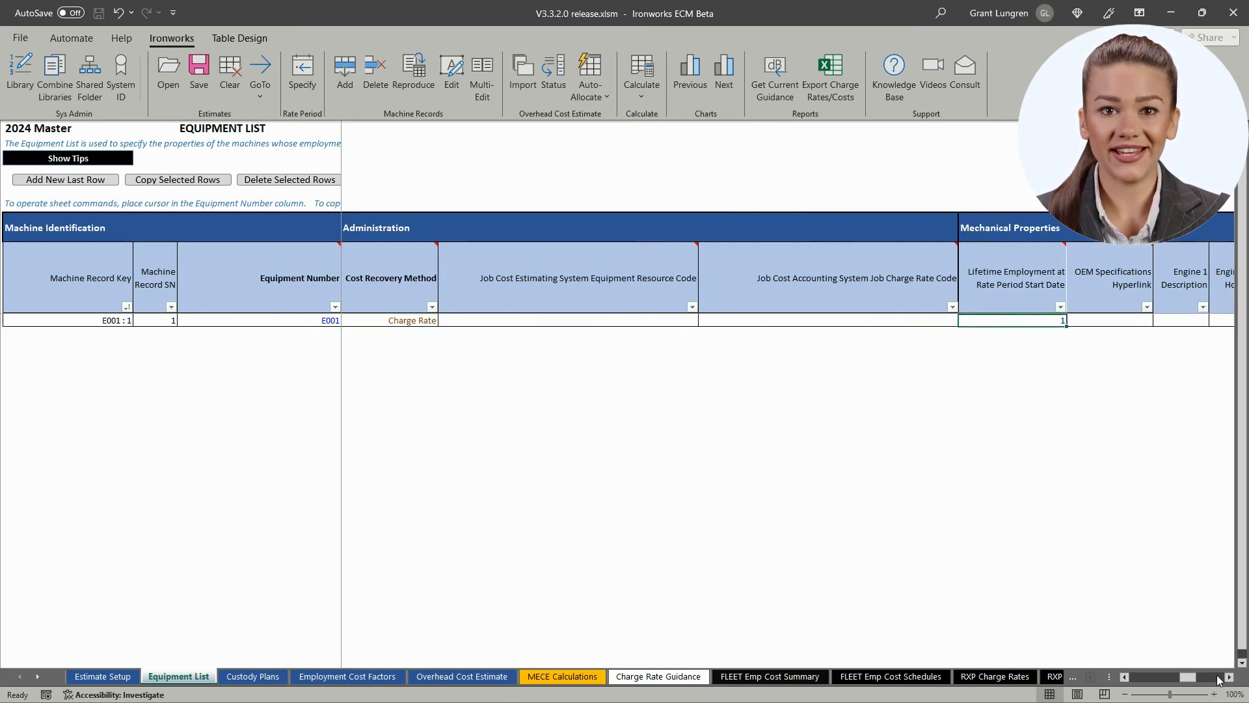
click(473, 320)
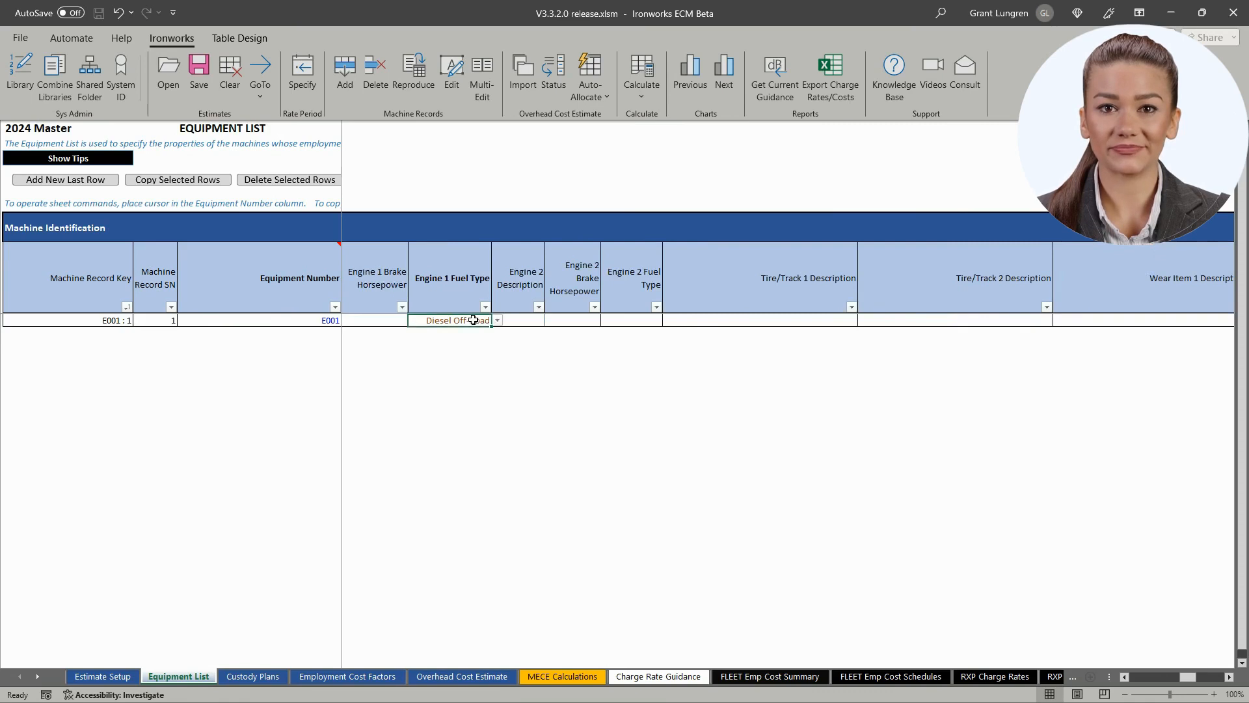
Choose Charge Rate as machine E001's Cost Recovery Method and select its lifetime employment value.
click(1139, 678)
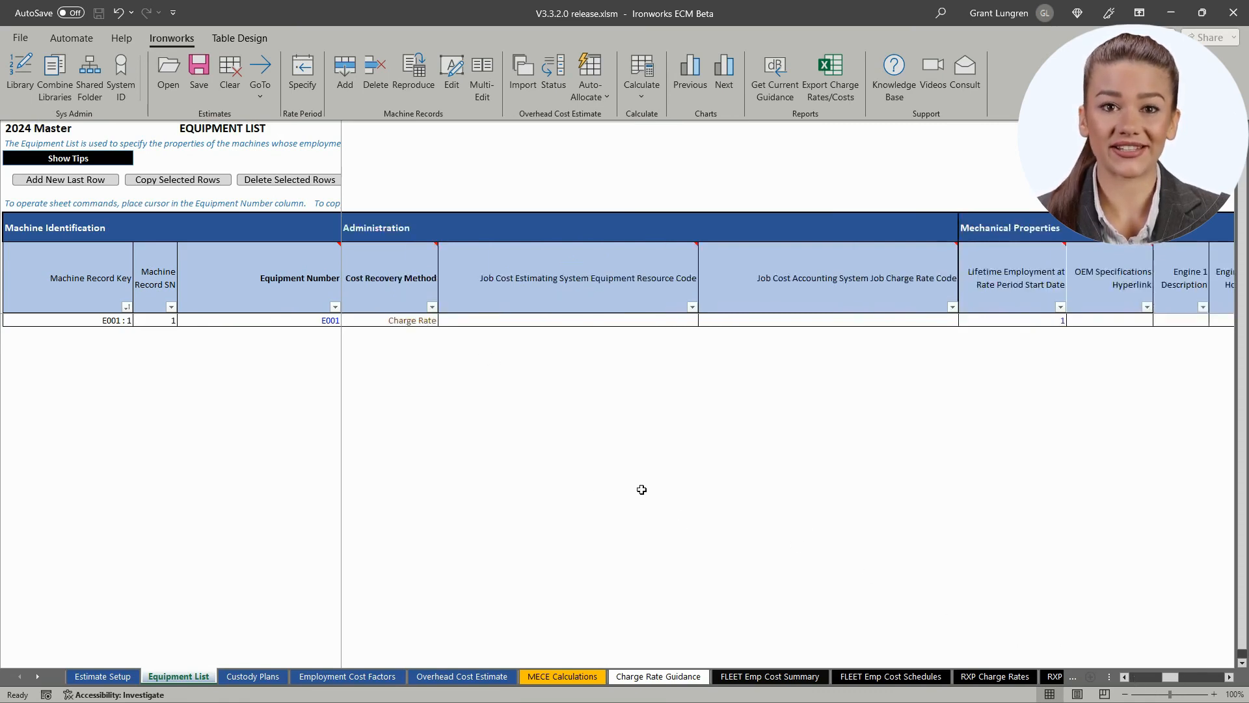
click(424, 321)
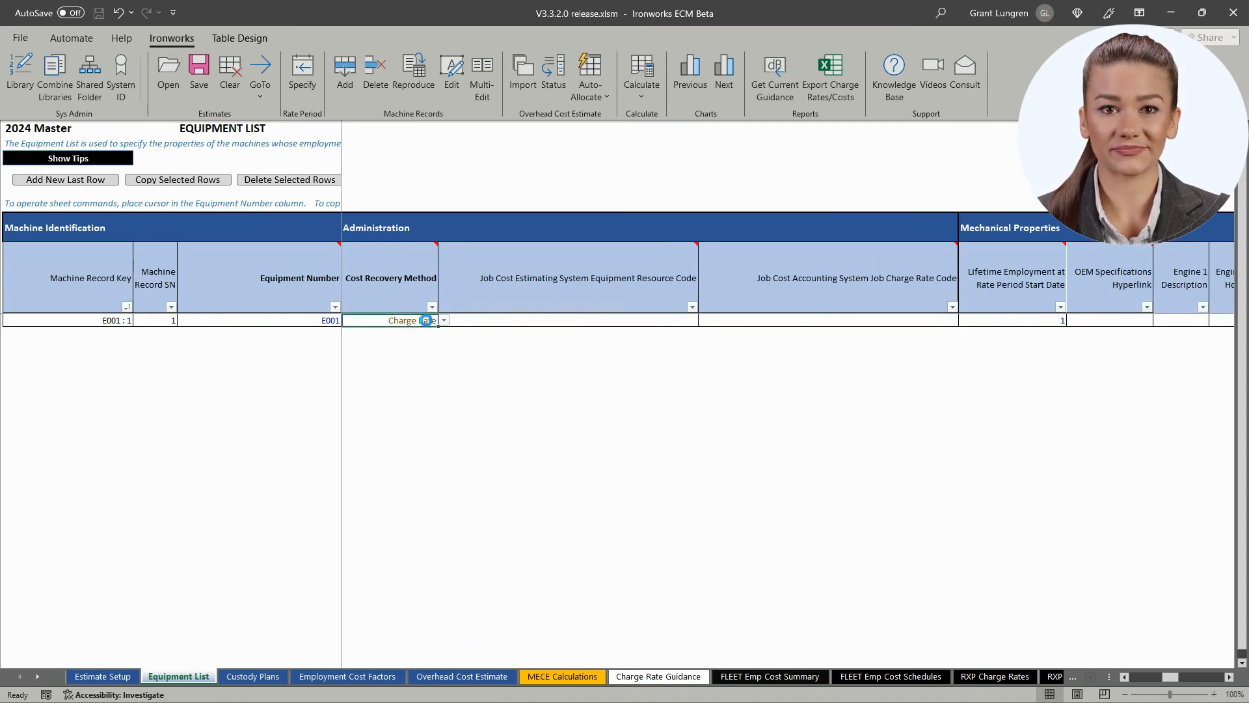
click(444, 321)
click(426, 331)
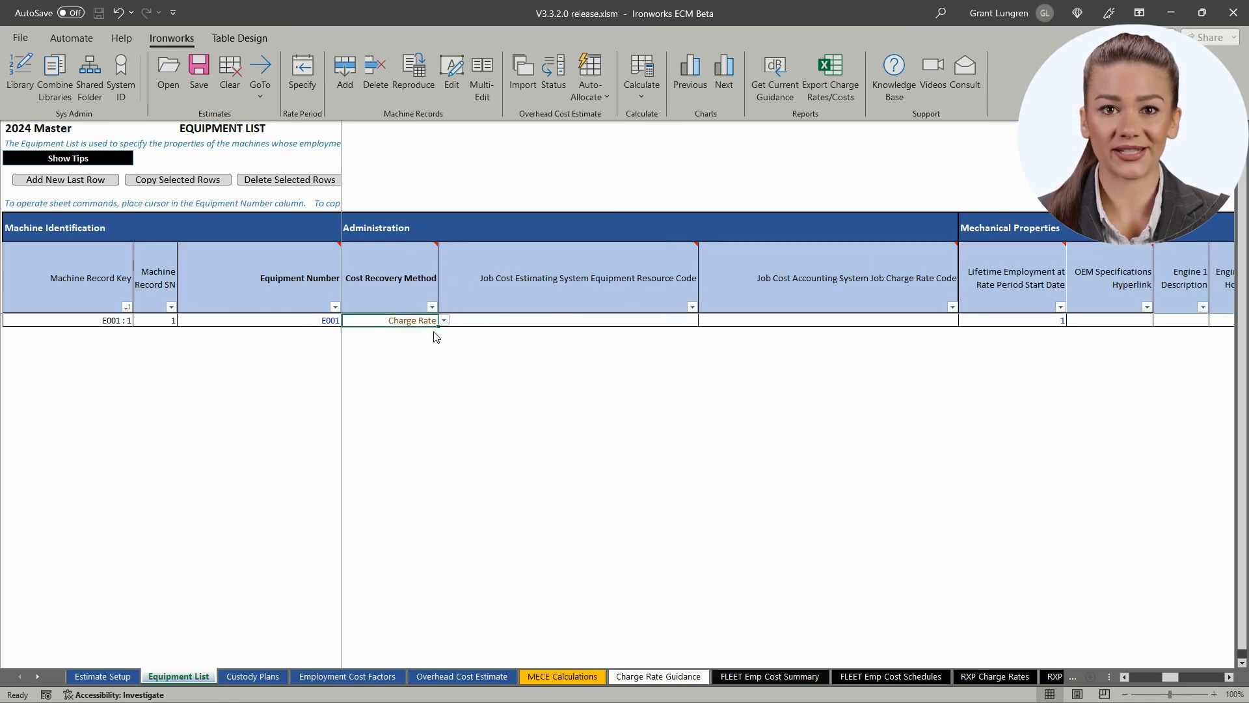
click(997, 322)
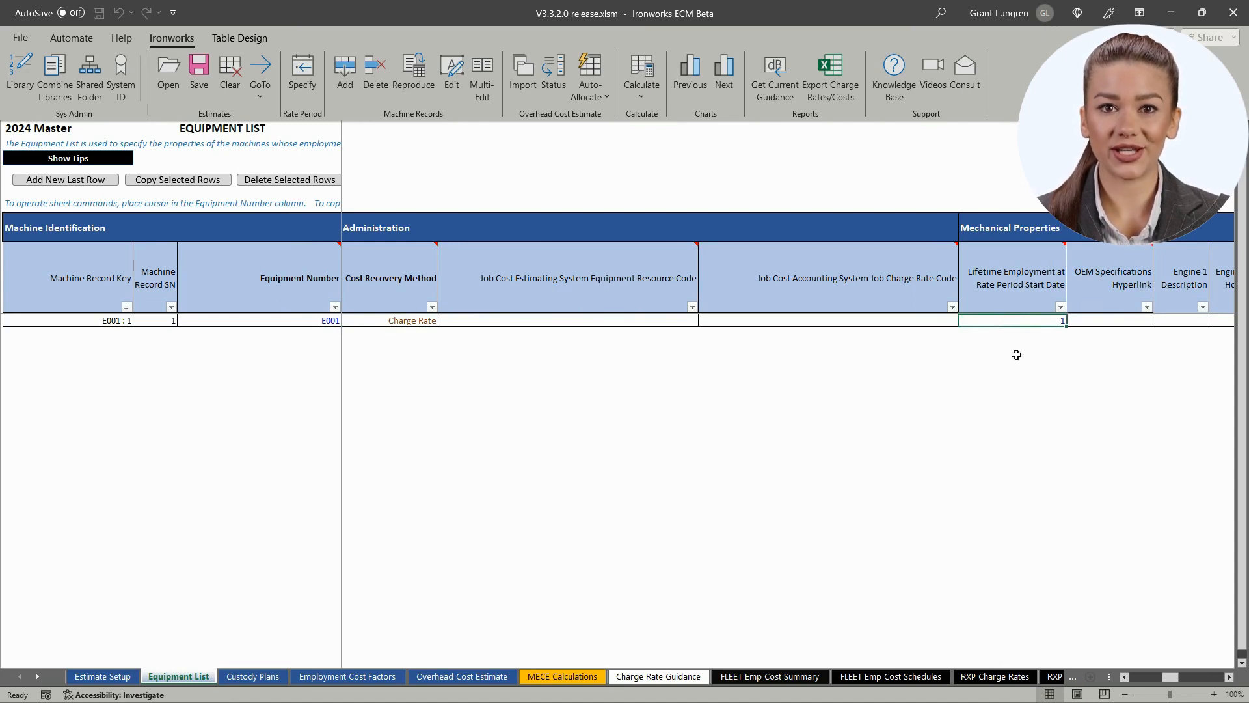
Choose 815F from the valid values as the Model of machine E001.
drag(1169, 677, 1114, 677)
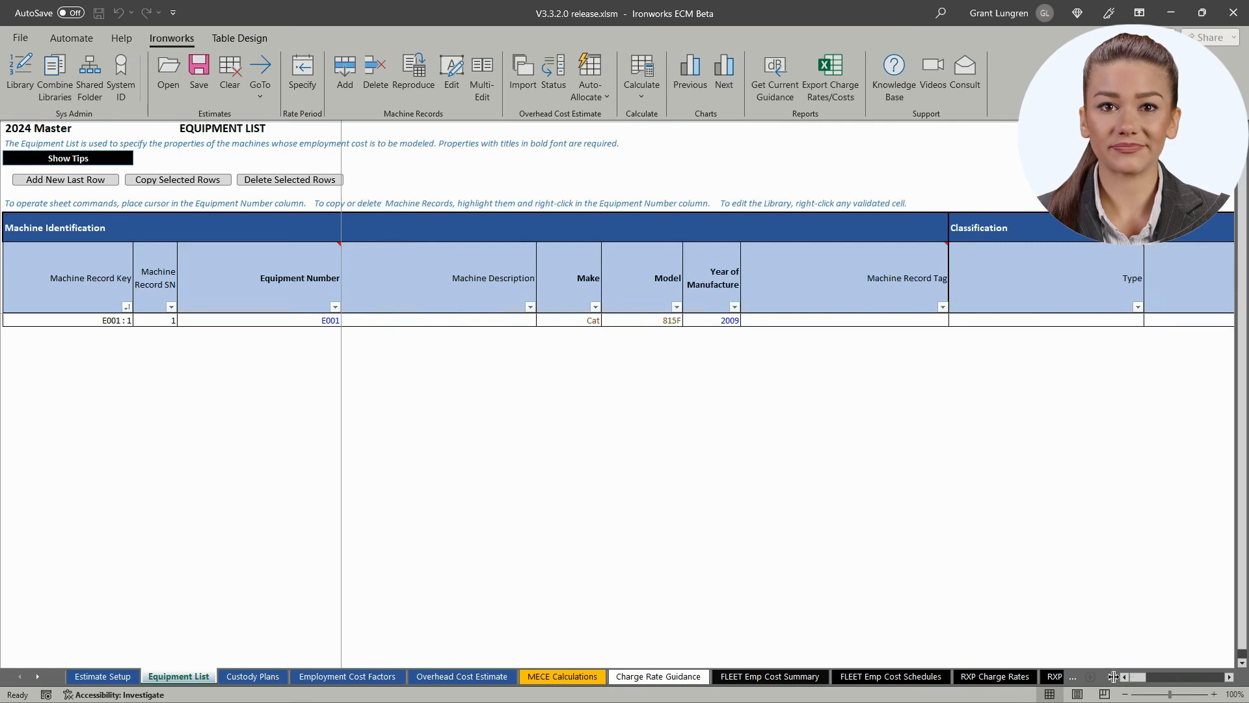
click(669, 320)
click(689, 322)
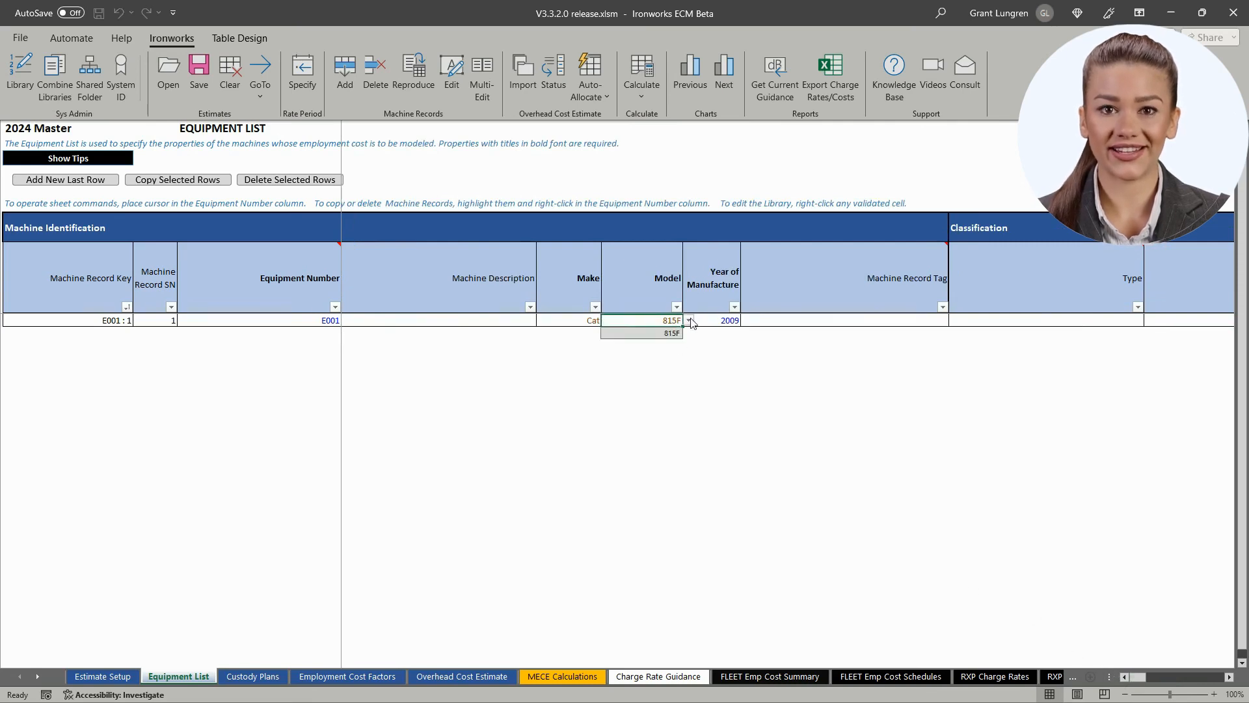
click(676, 332)
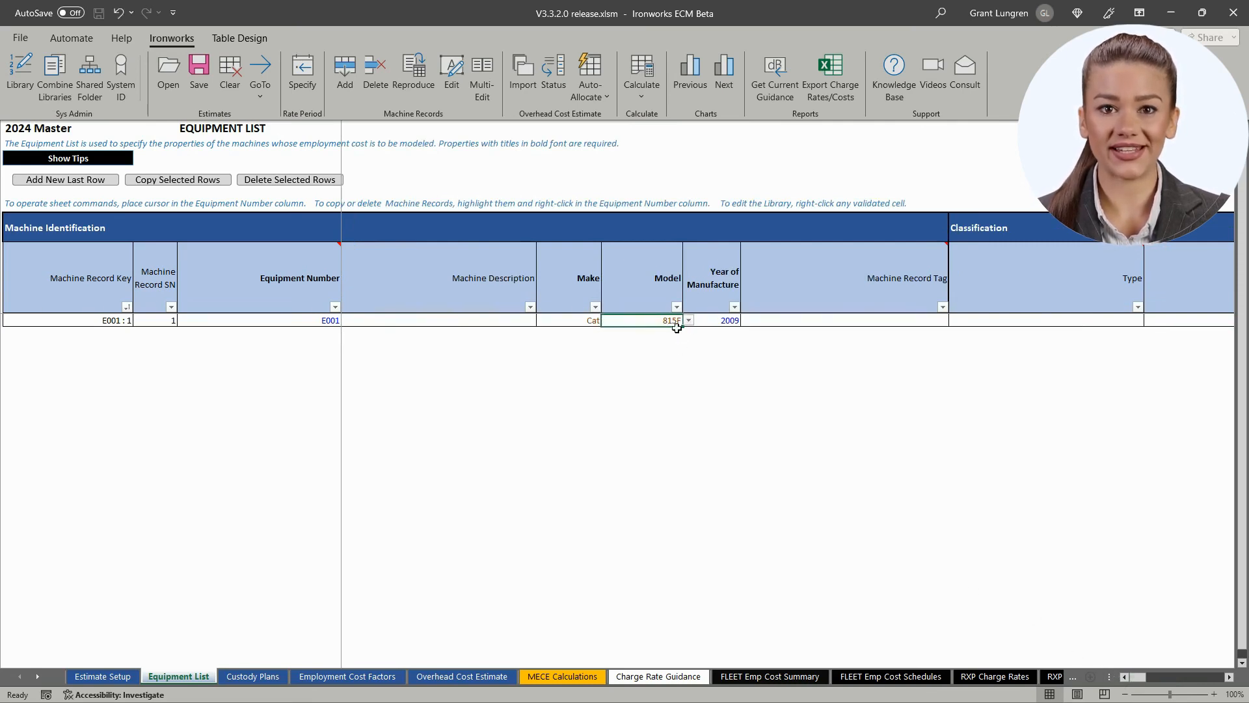
Open the library's Machine Make/Model list from the Model cell and select the 815F model under the make Cat.
right_click(671, 320)
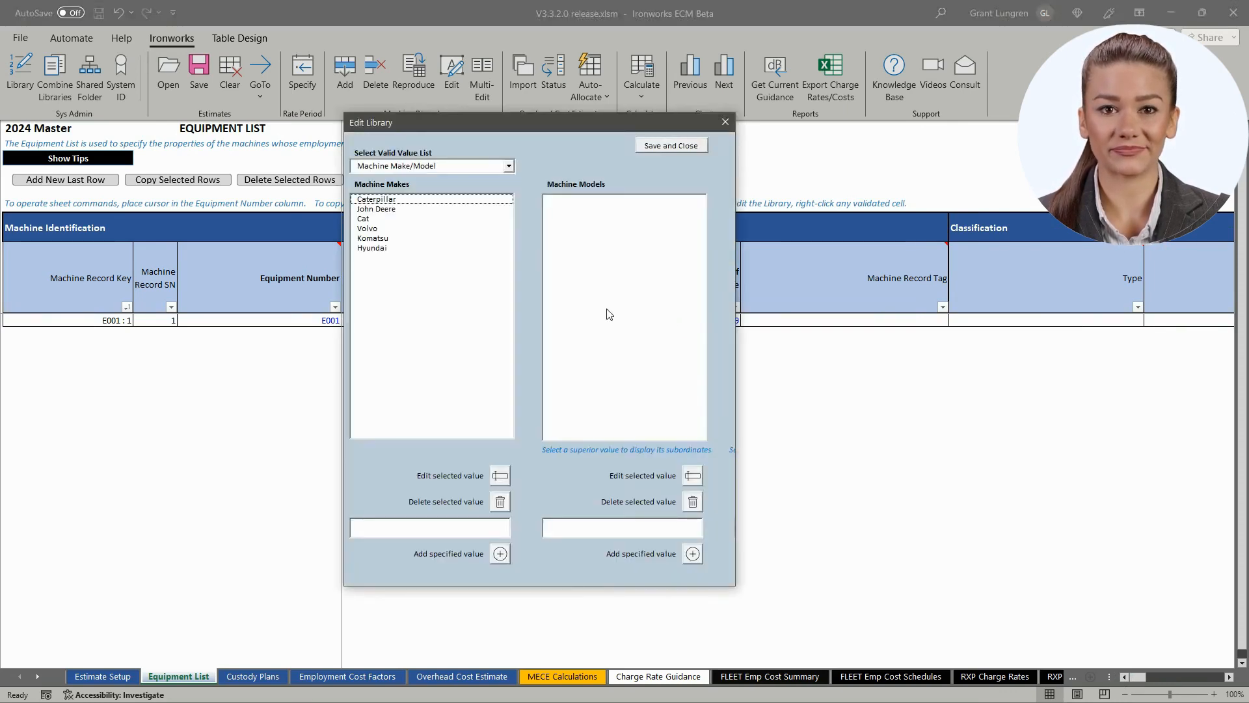
click(363, 220)
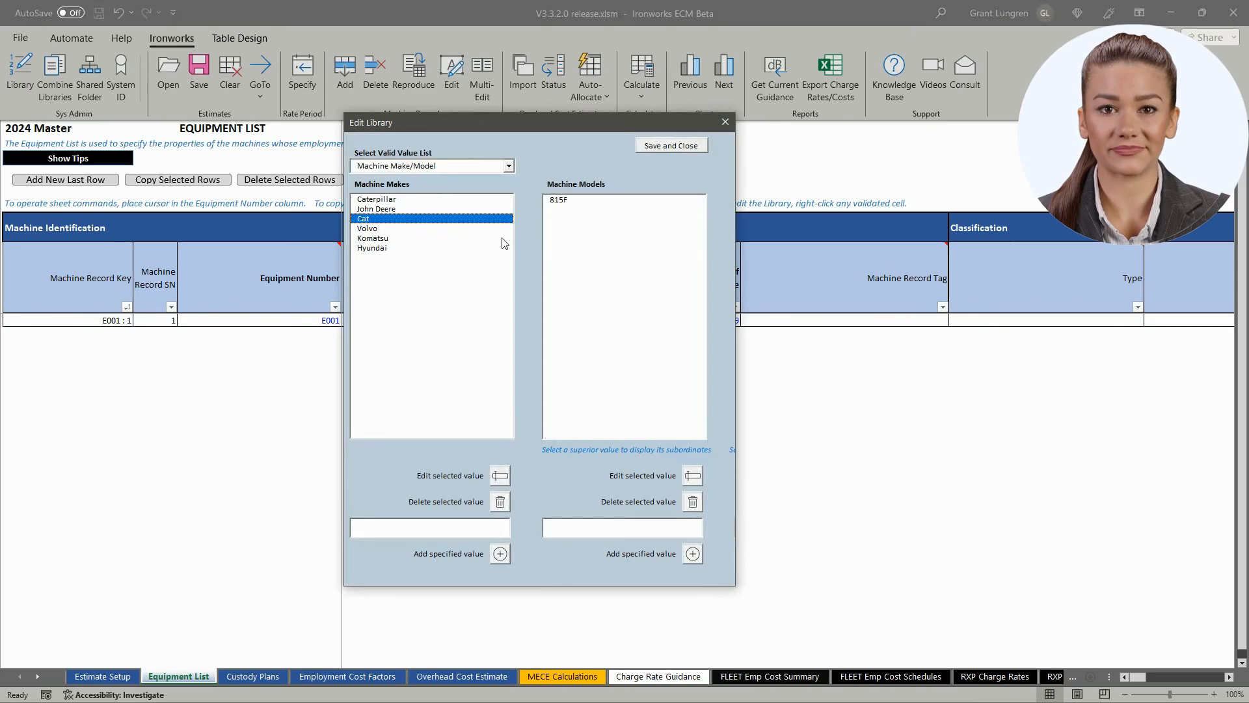
click(558, 201)
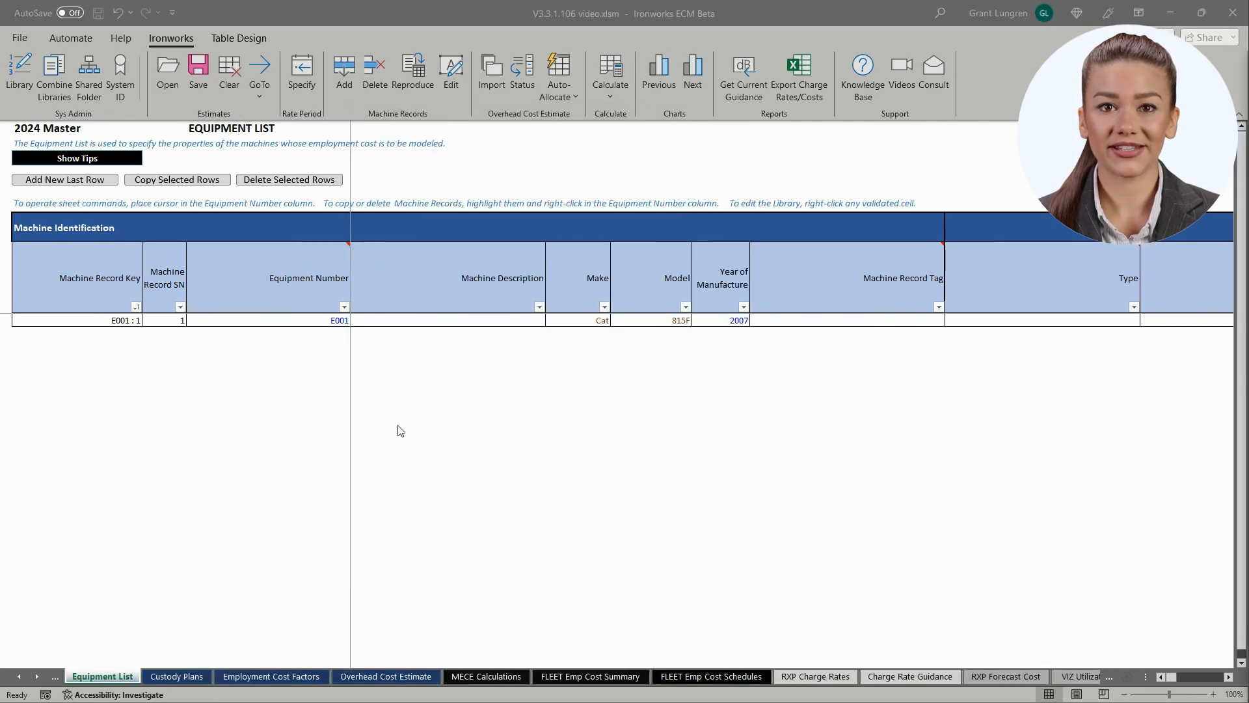
Copy the E001 machine record in the Equipment List and confirm adding the new record.
click(330, 320)
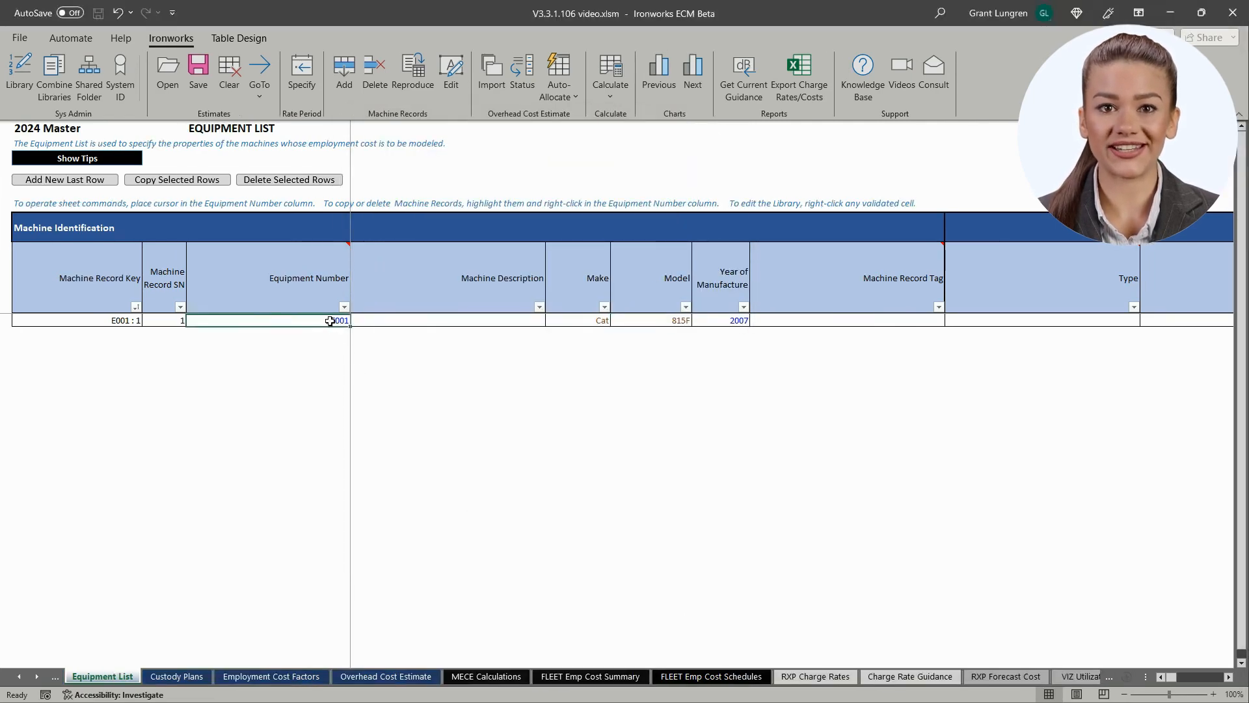
right_click(330, 321)
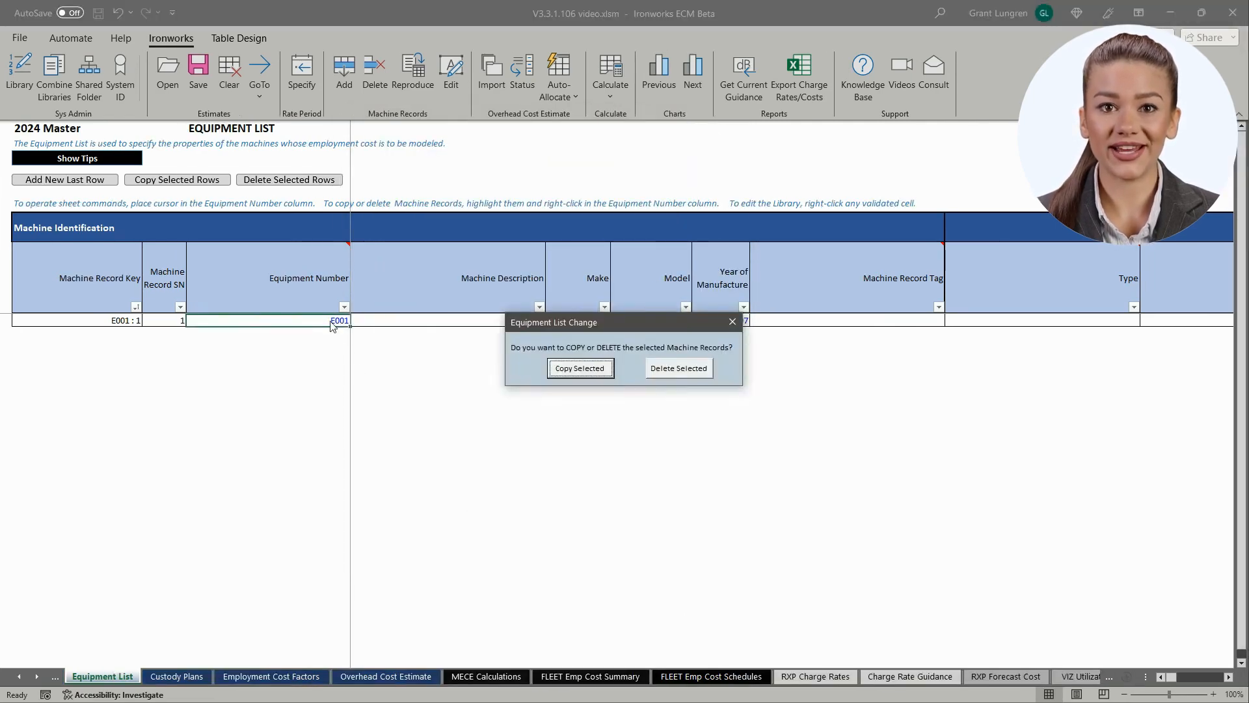
click(597, 369)
click(652, 401)
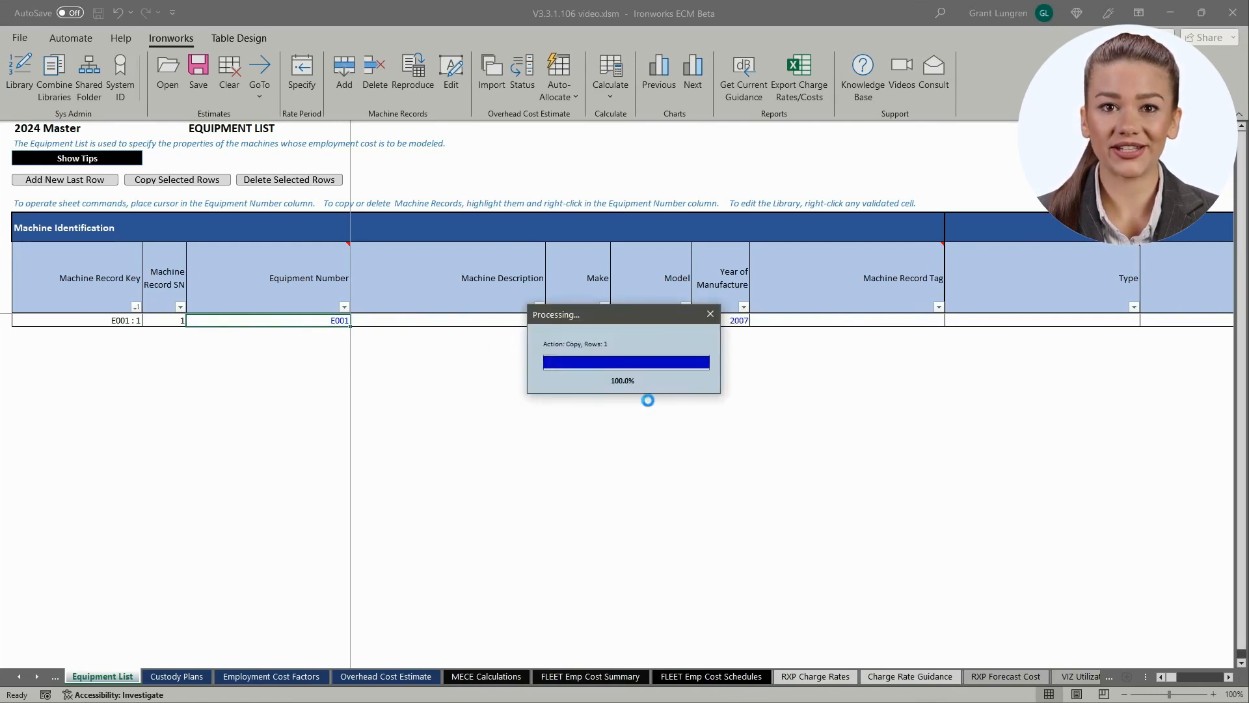
Copy the first E001 machine record in the Equipment List once more and confirm adding one record.
right_click(332, 321)
click(571, 372)
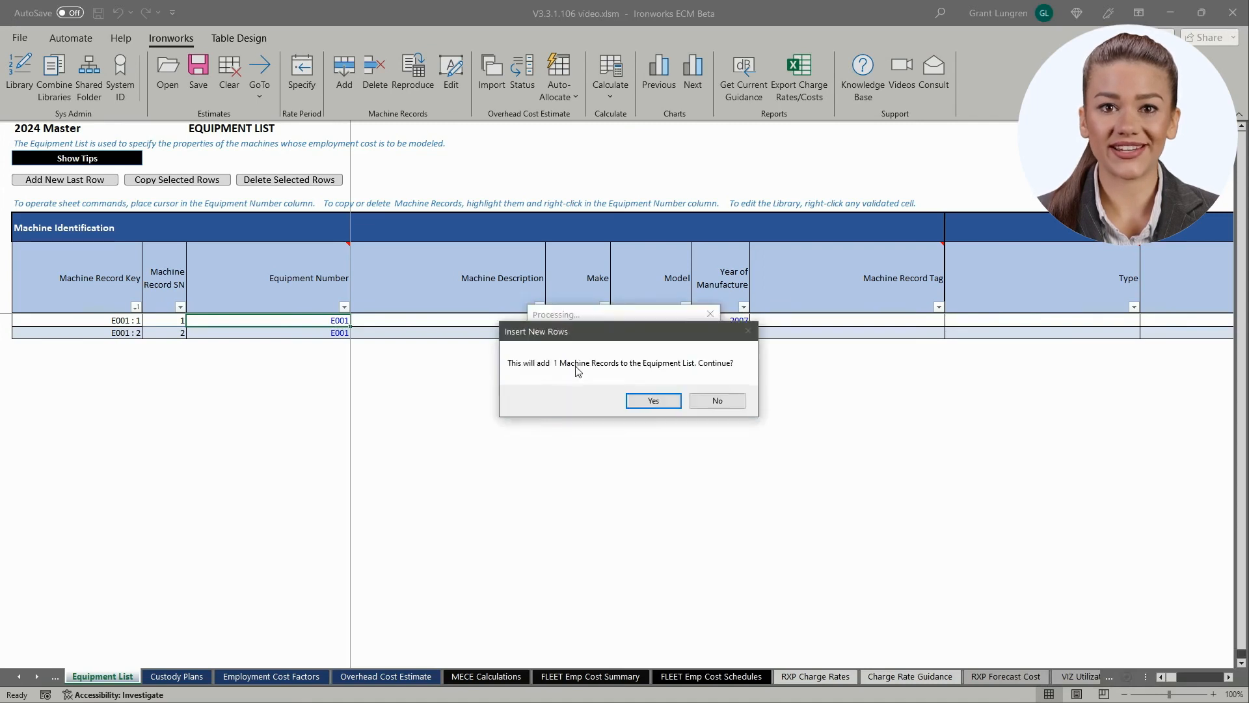
click(652, 400)
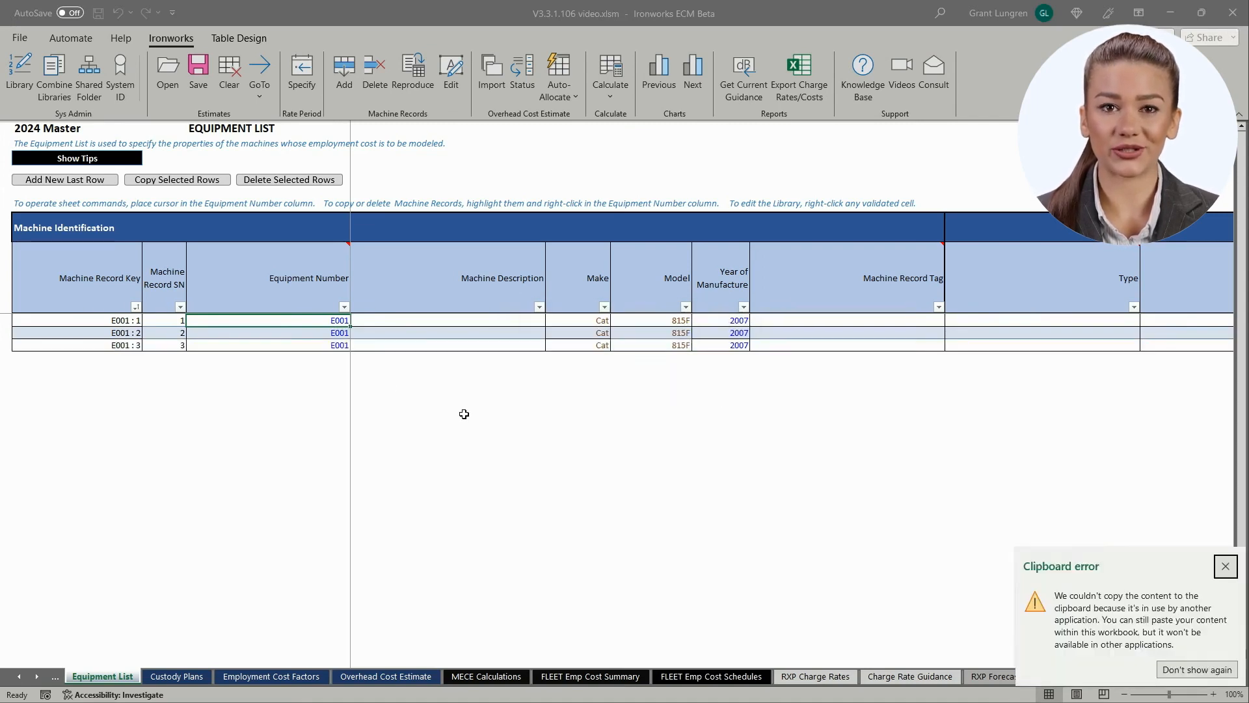
Select all three E001 machine records and copy them together as new records in the Equipment List, confirming the addition.
drag(334, 321, 335, 345)
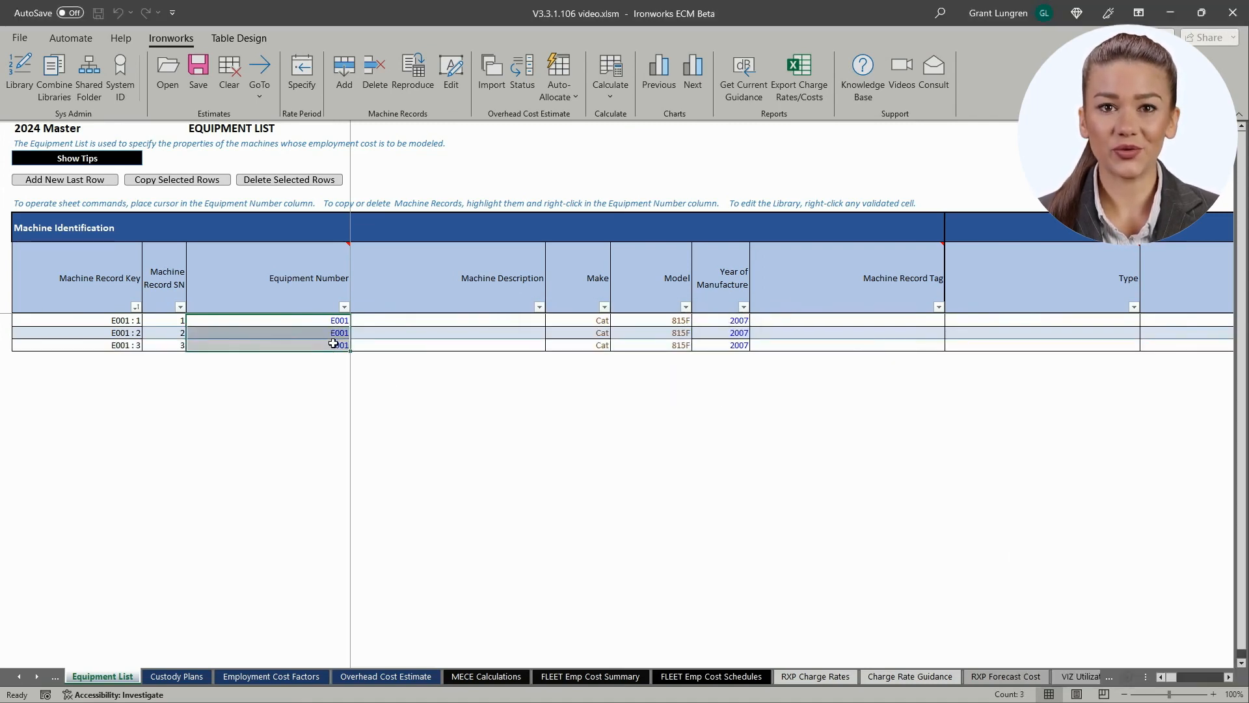
right_click(336, 346)
click(563, 370)
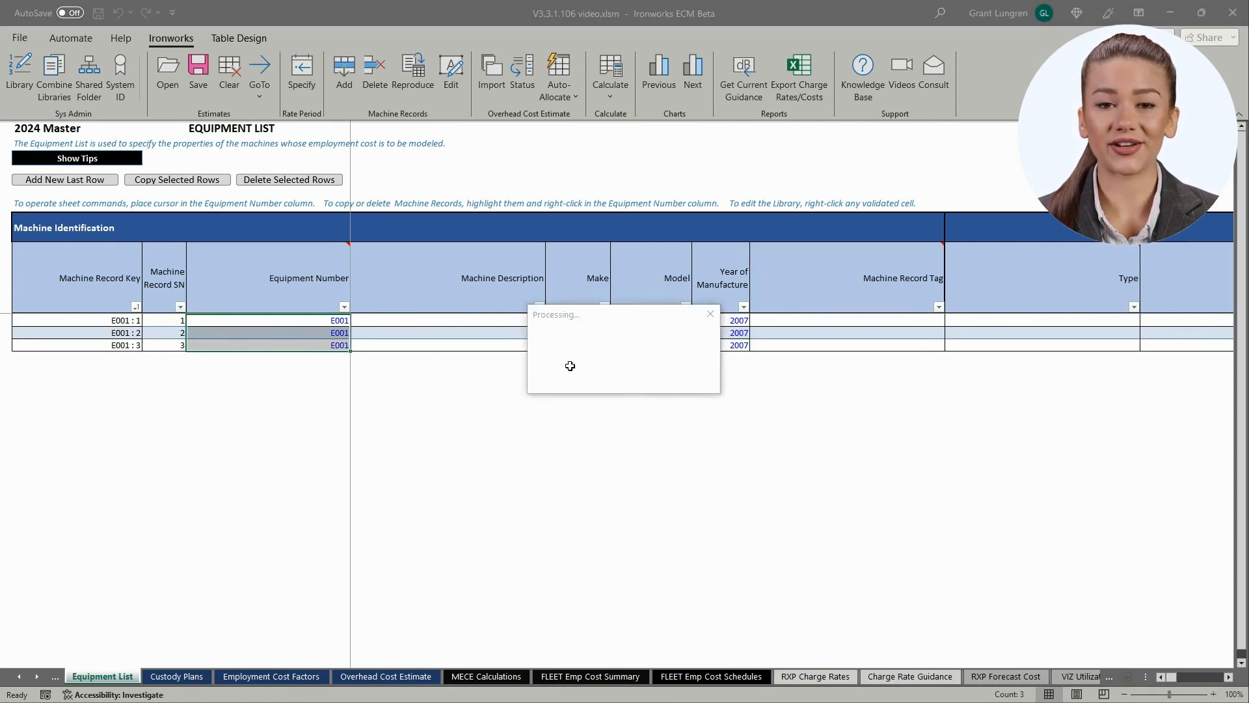
click(651, 400)
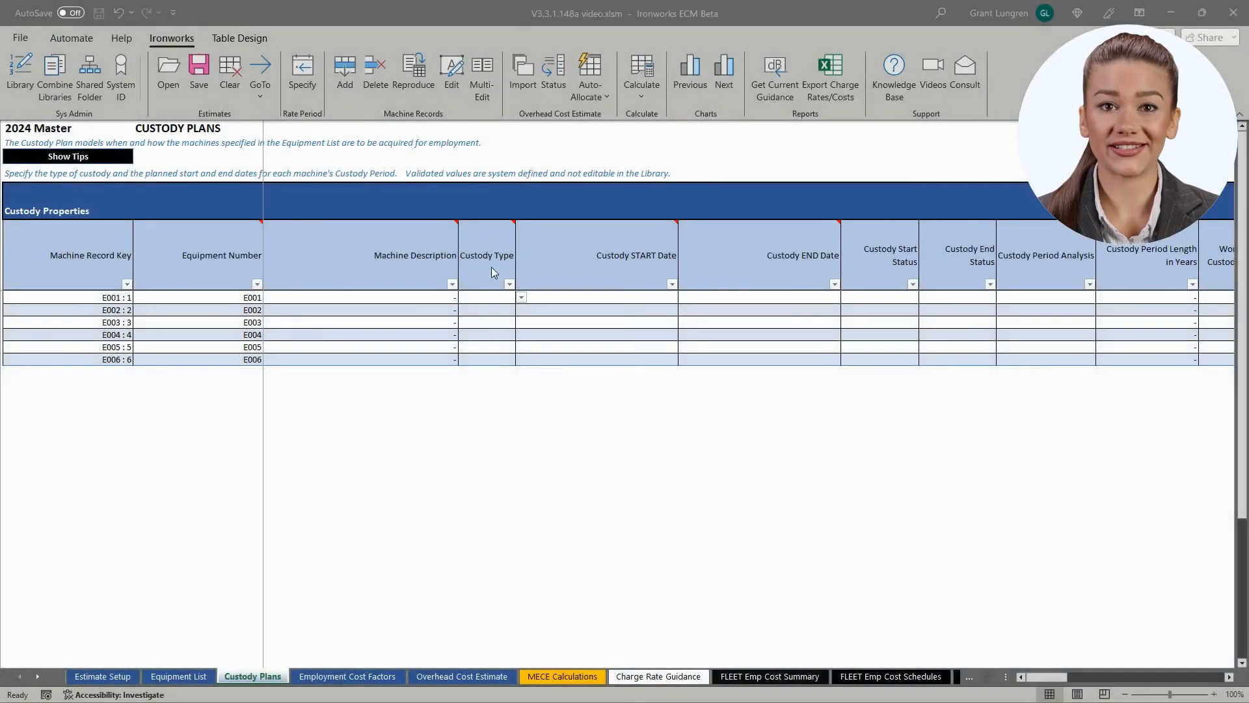
Check the column notes in Custody Plans and set machine E001's Custody Type to Rented.
mouse_move(492, 267)
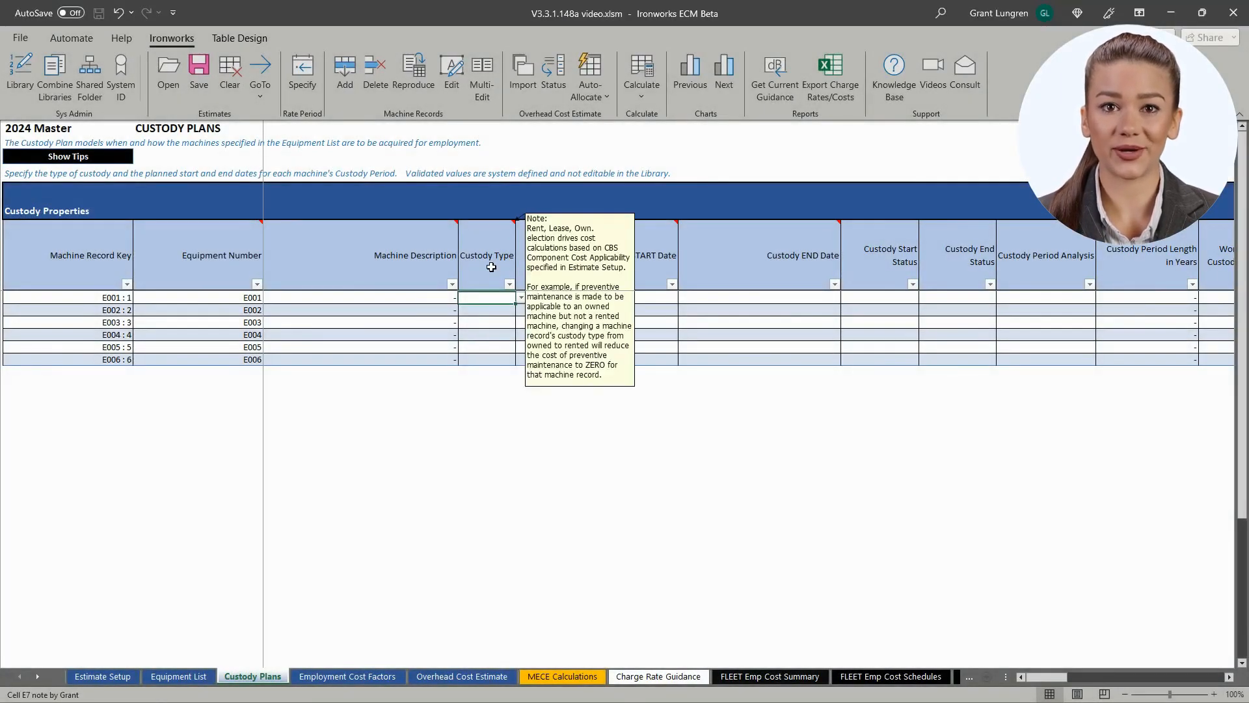
mouse_move(602, 272)
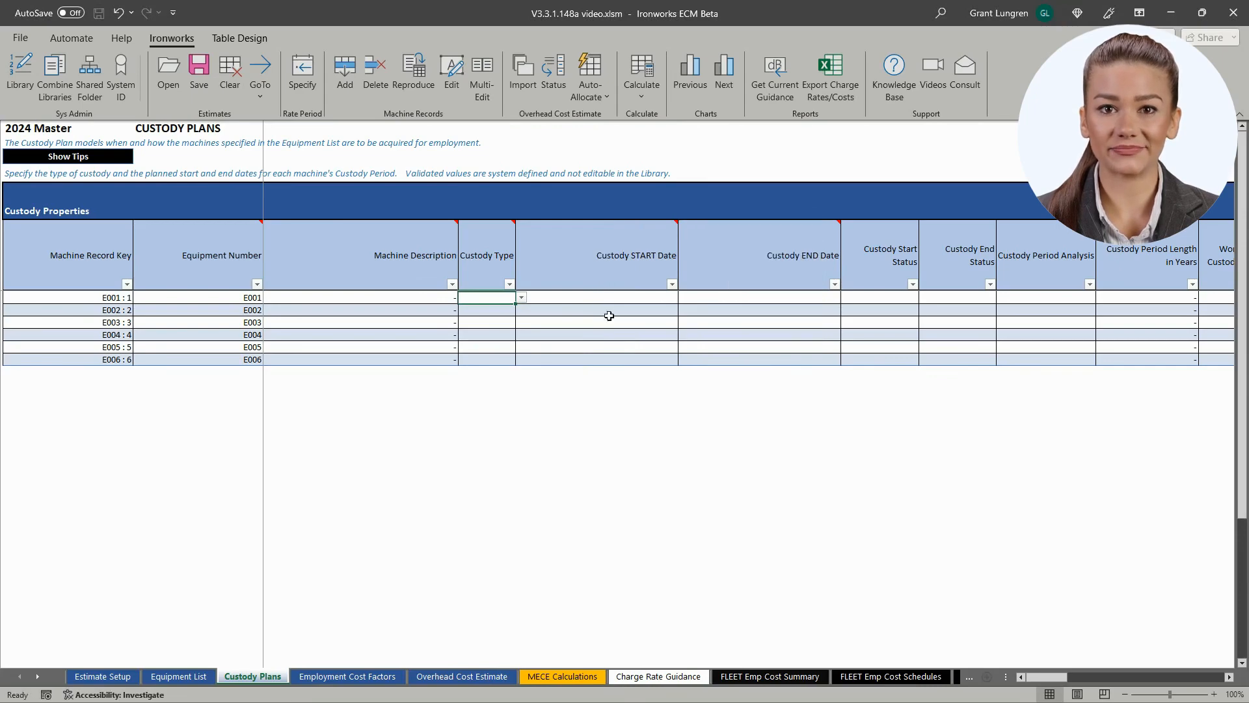
mouse_move(758, 264)
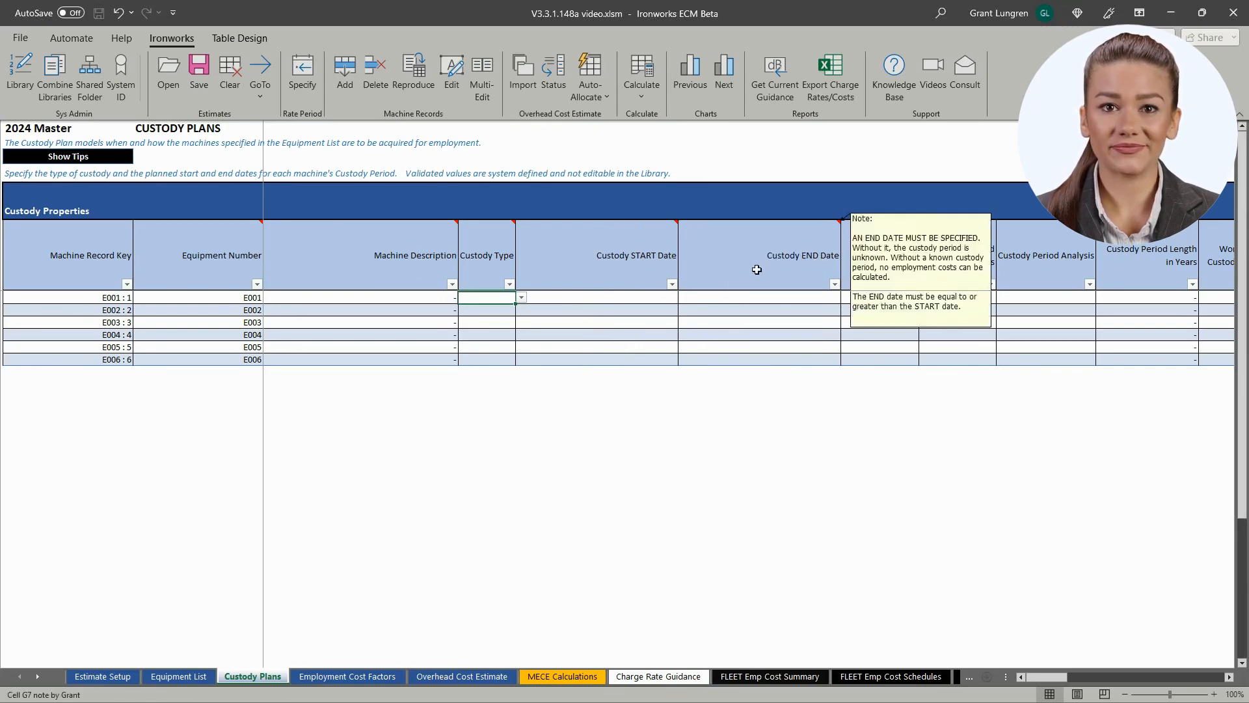
click(521, 298)
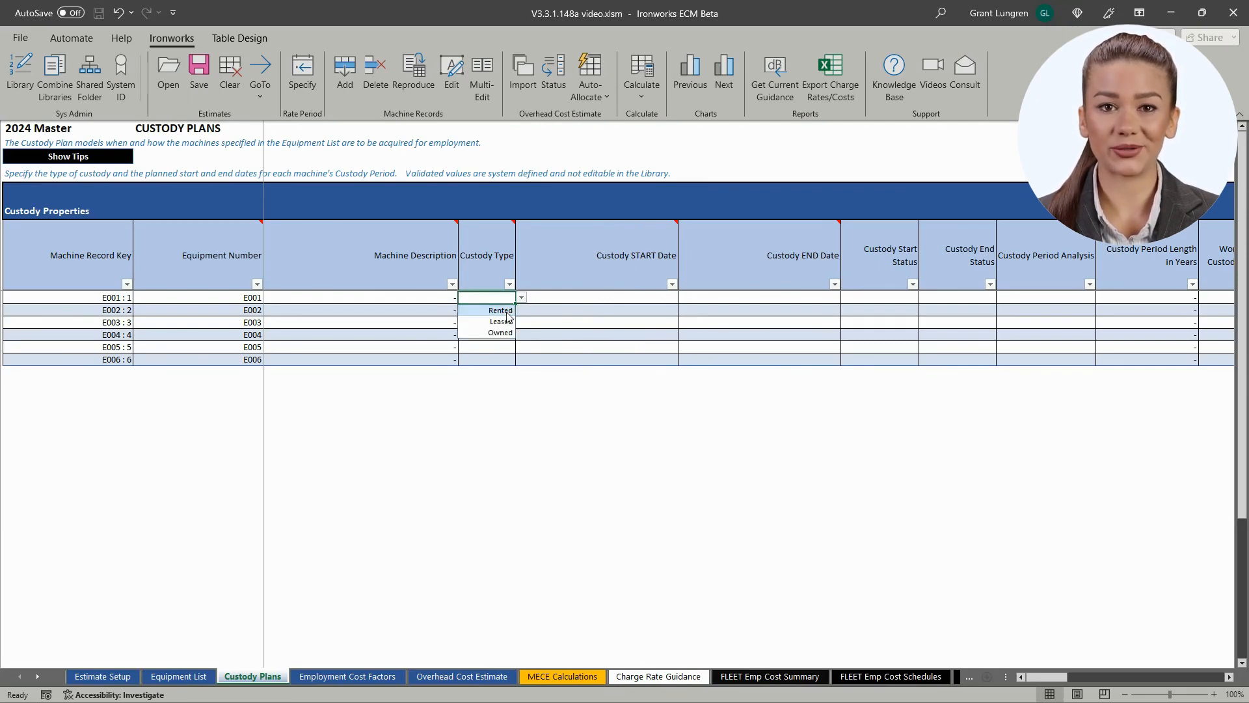
click(506, 312)
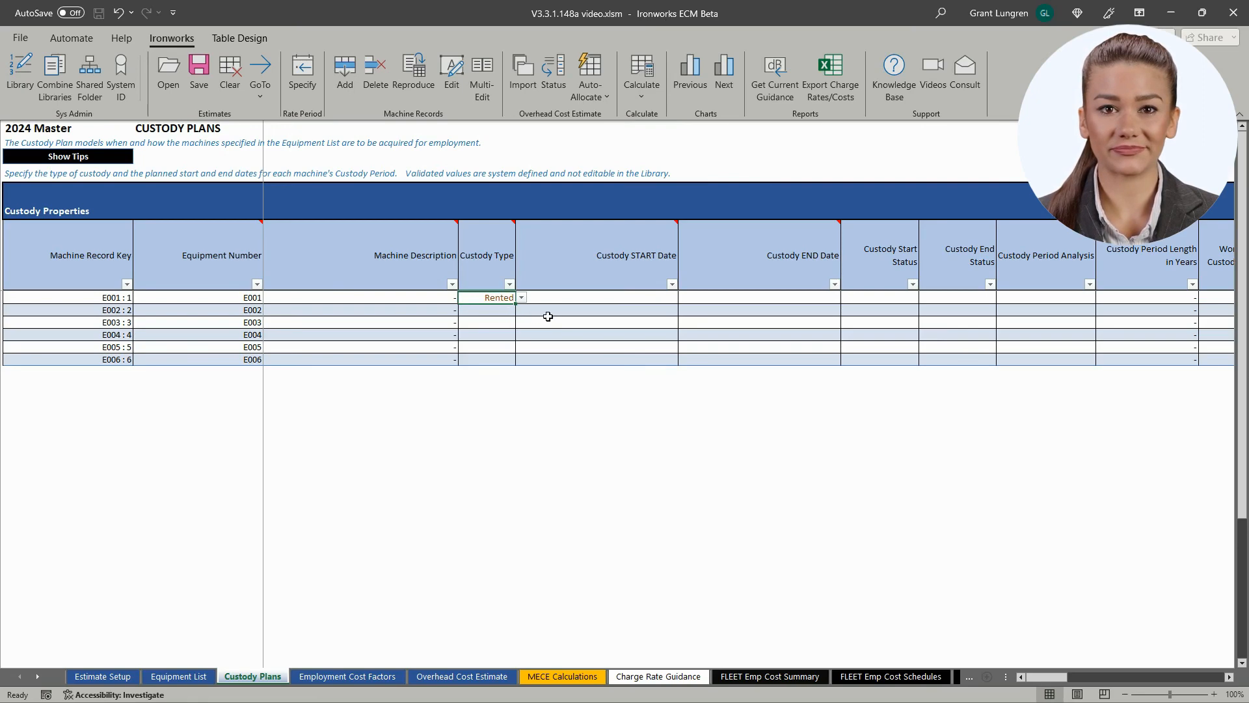
Set machine E001's Custody START Date to 1 March 2024 and its Custody END Date to 1 April 2024.
click(606, 298)
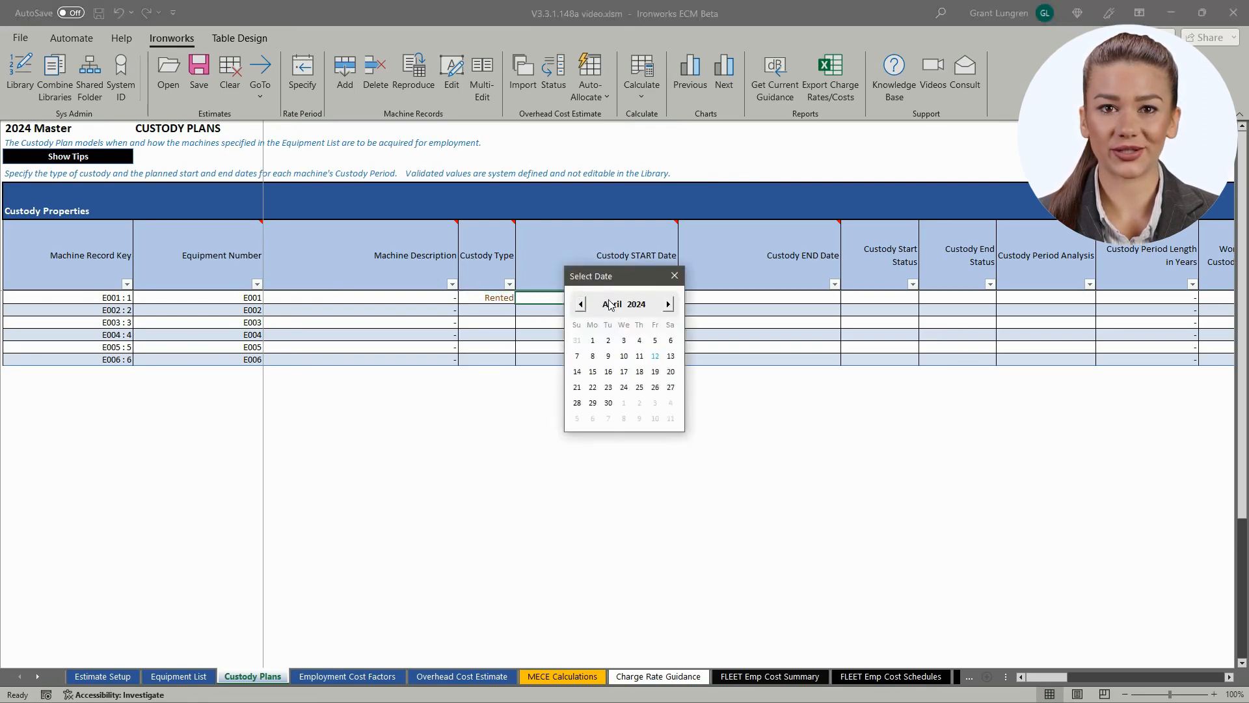
click(613, 304)
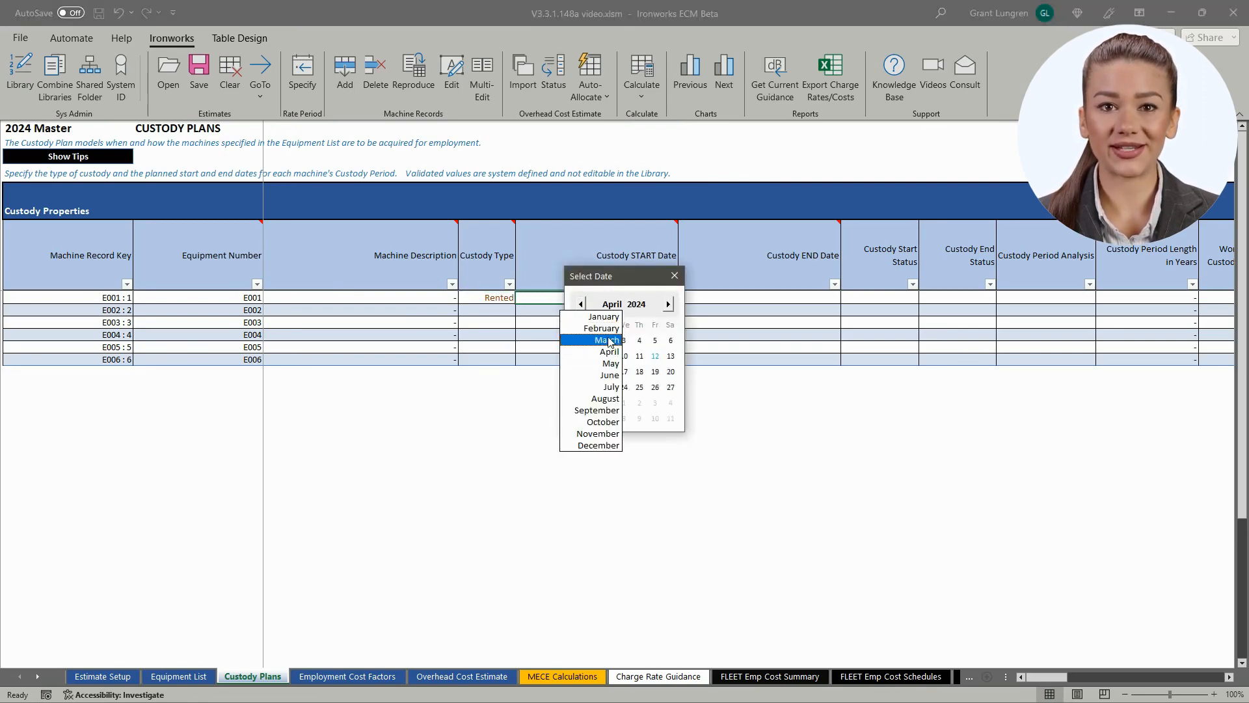
click(609, 341)
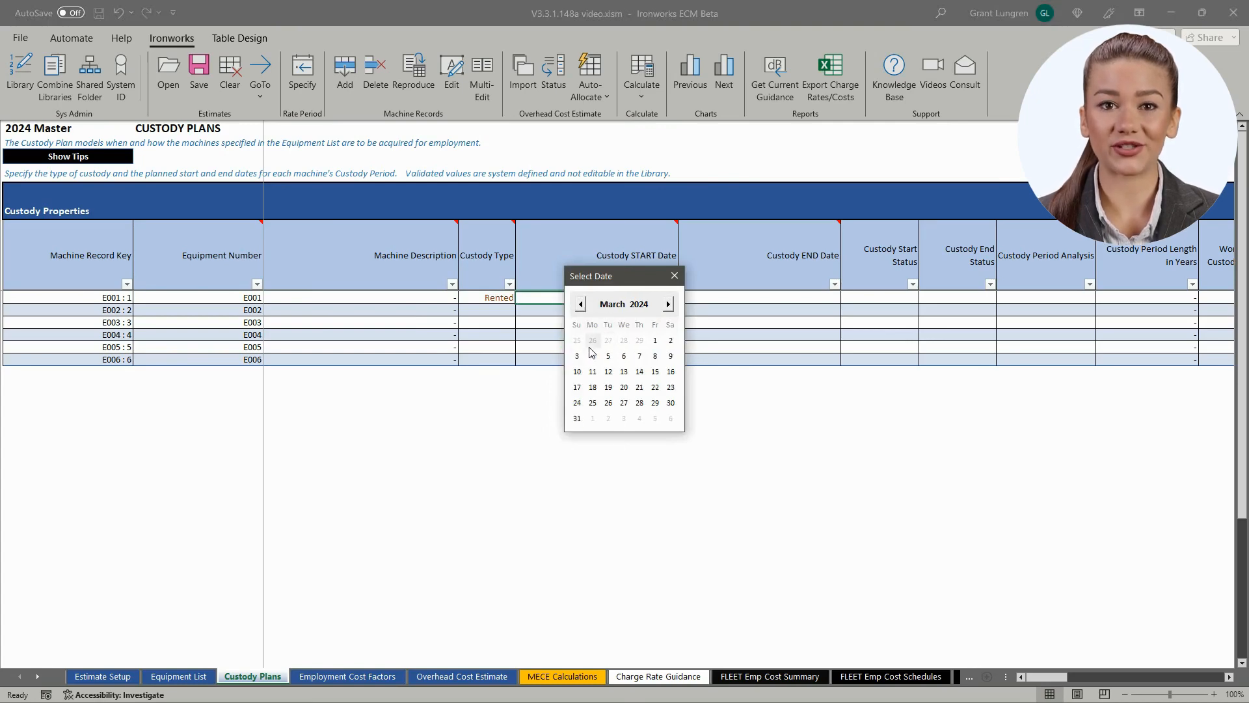
click(655, 340)
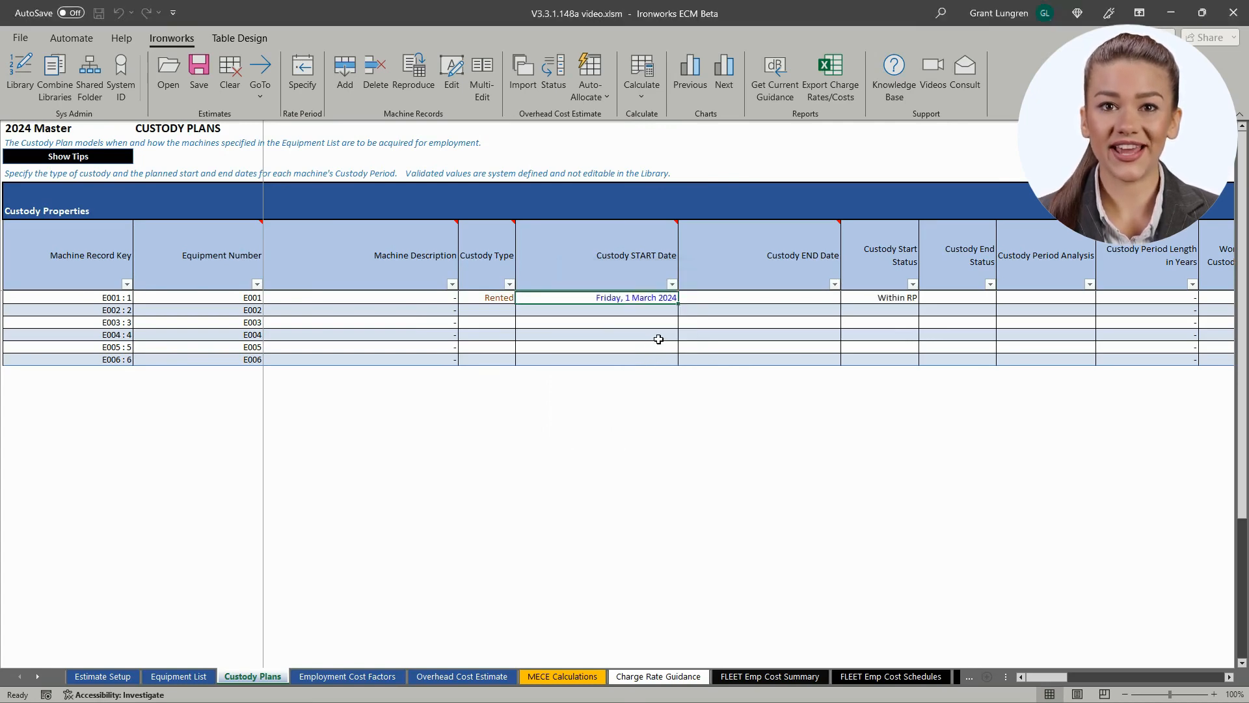
click(746, 296)
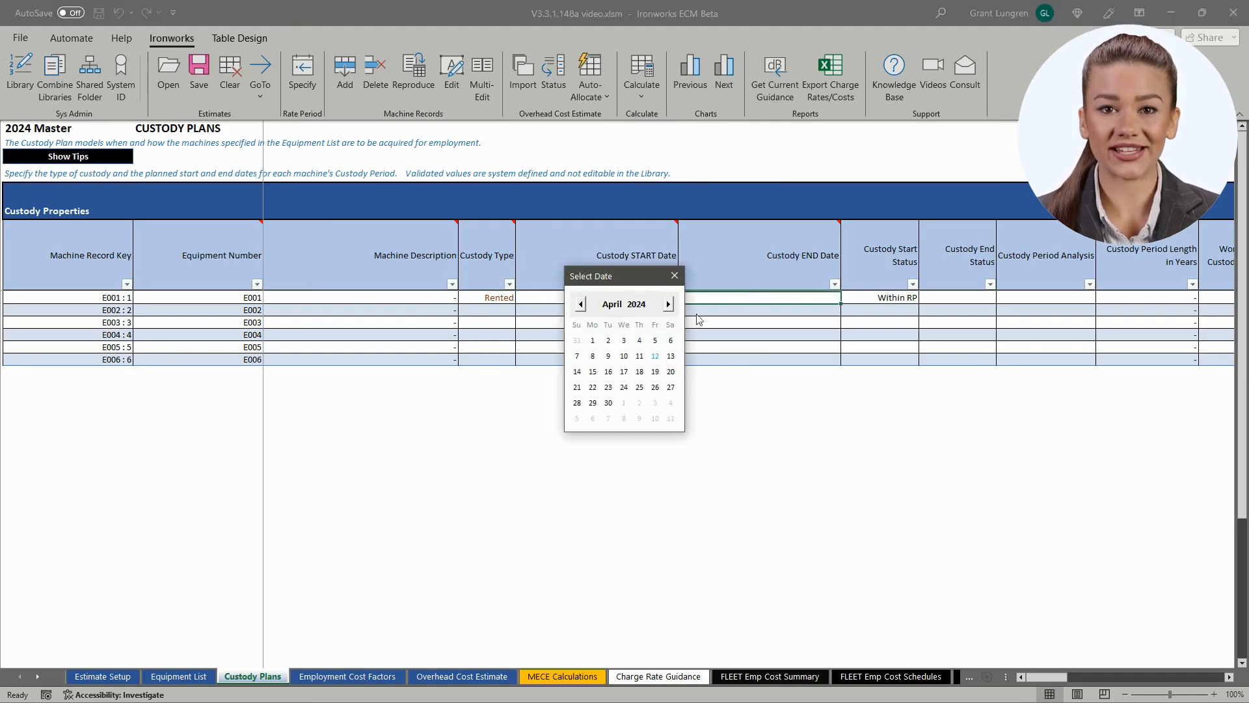
click(593, 341)
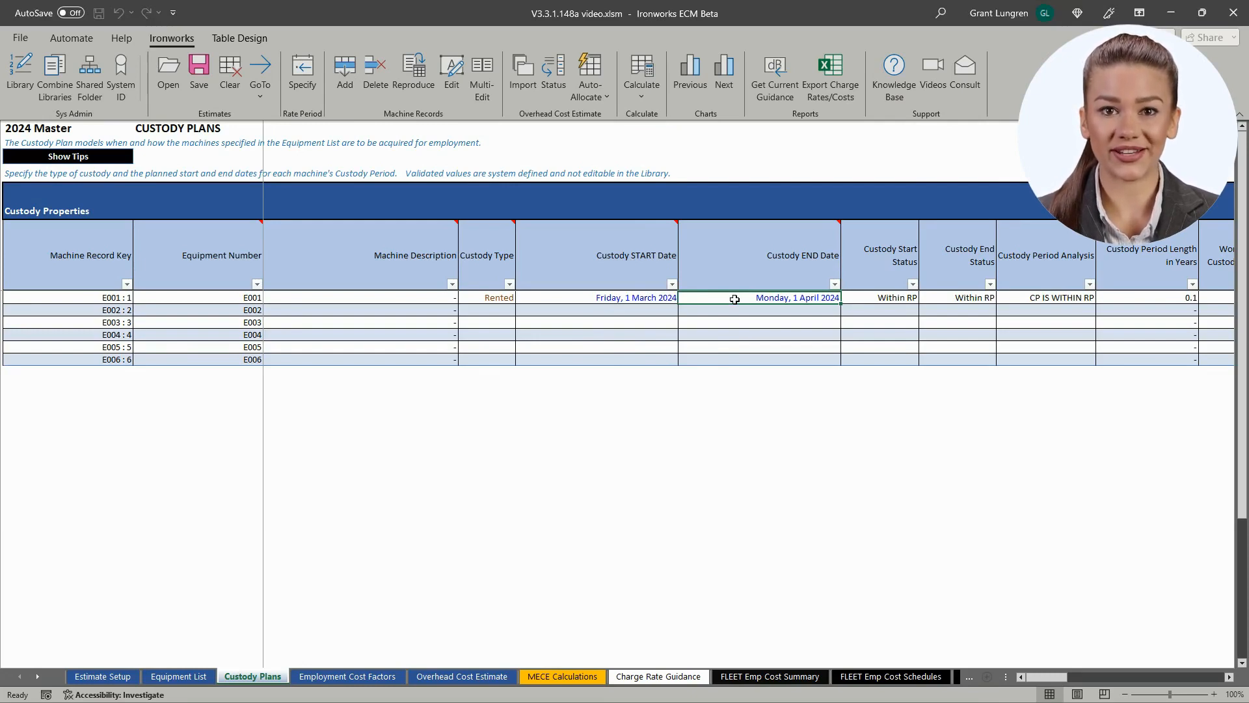
Copy machine E001's custody type, start date and end date down to records E002 through E006.
click(498, 298)
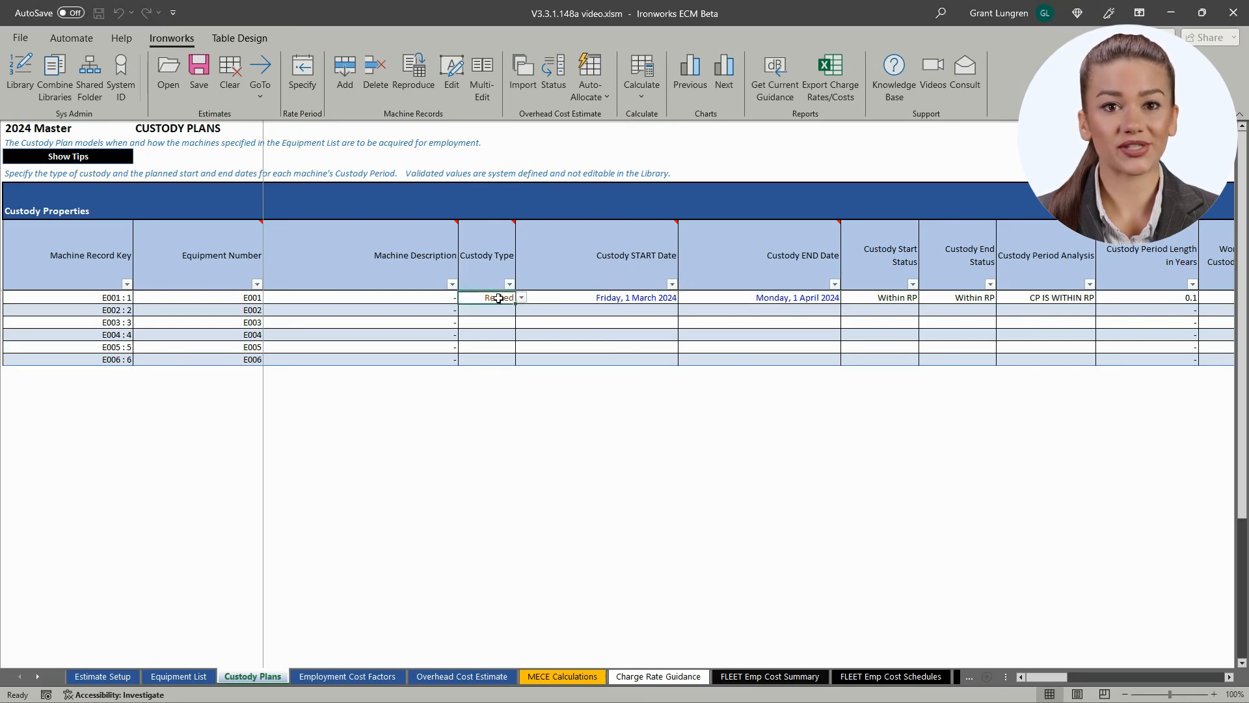
drag(498, 298, 742, 301)
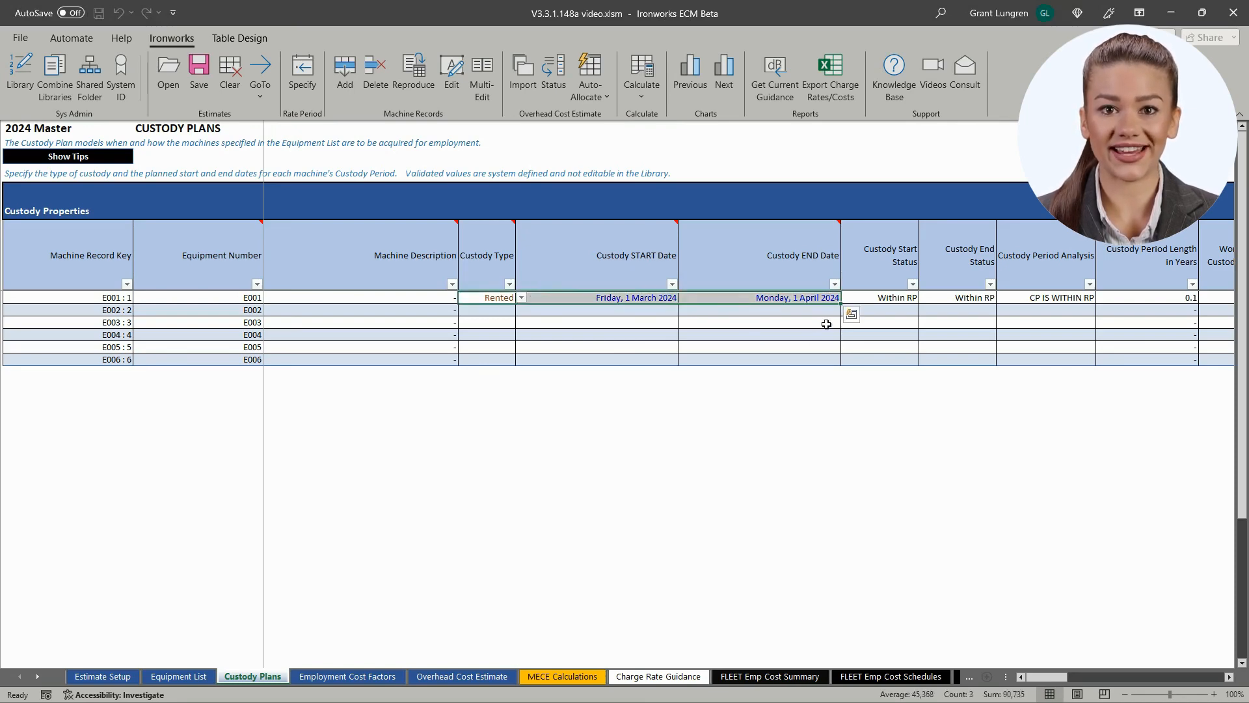
drag(840, 303, 839, 364)
Set machine E006's Custody END Date to 1 April 2026.
click(648, 361)
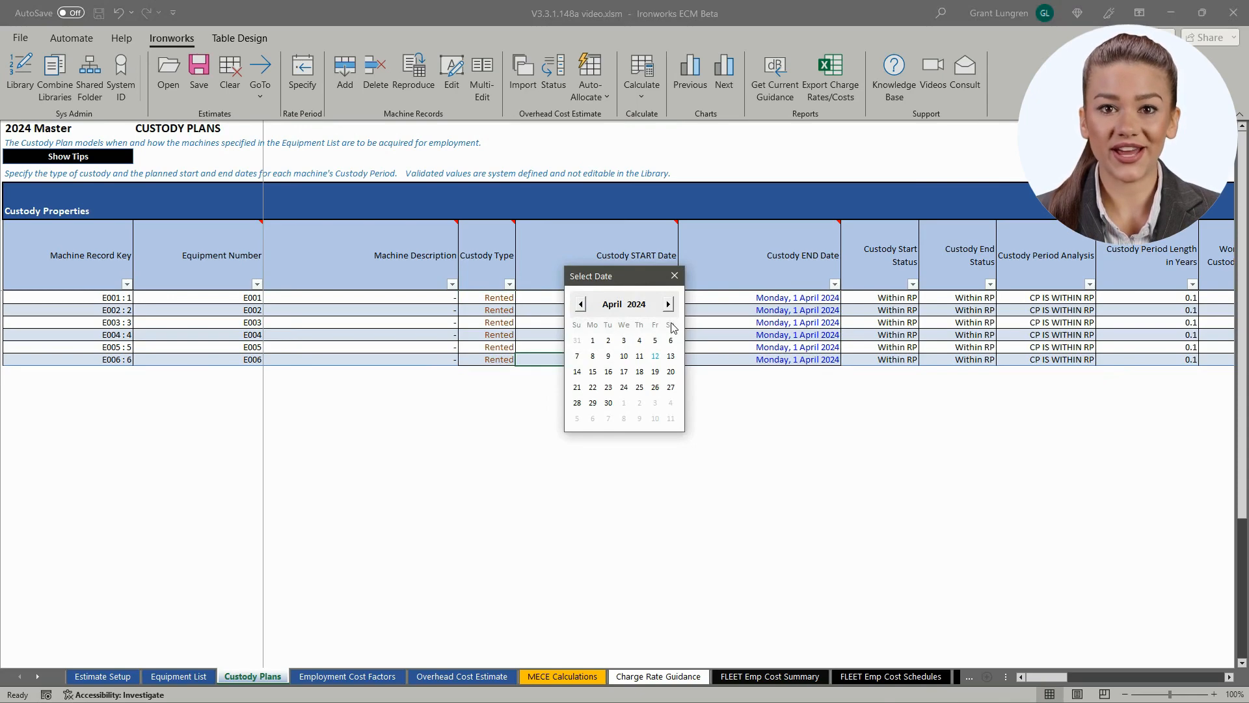
click(676, 274)
click(751, 362)
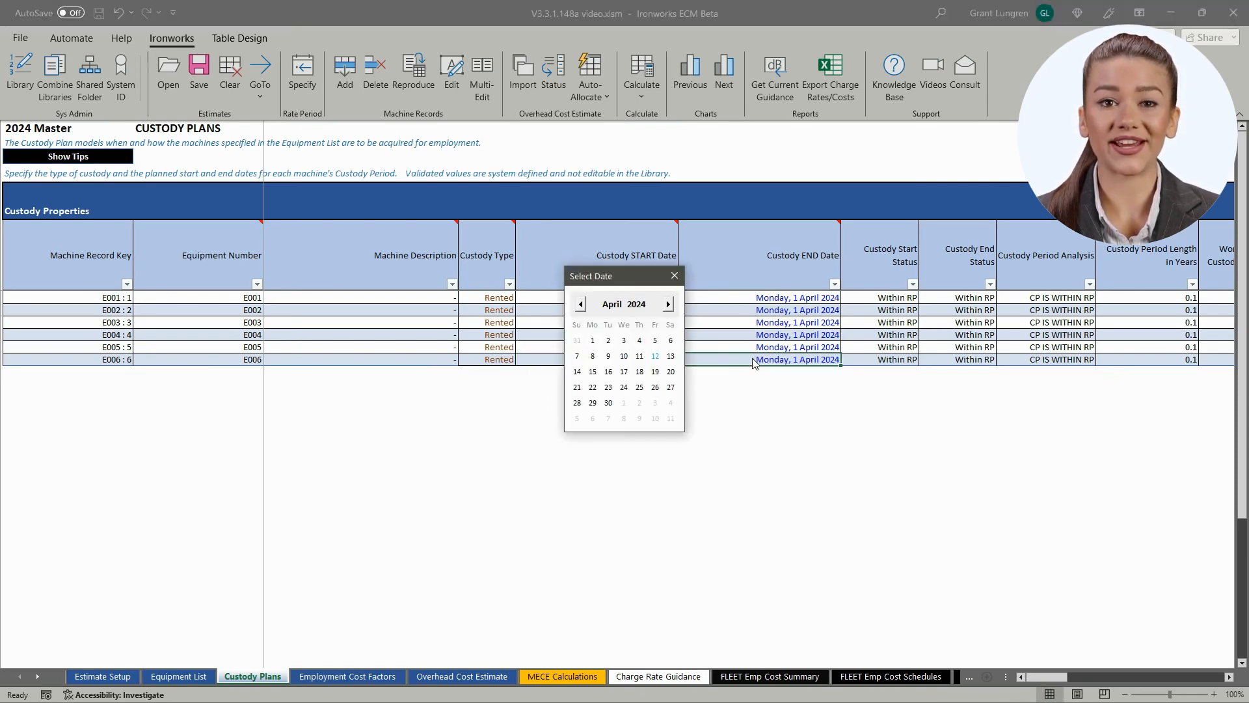
click(636, 304)
click(646, 340)
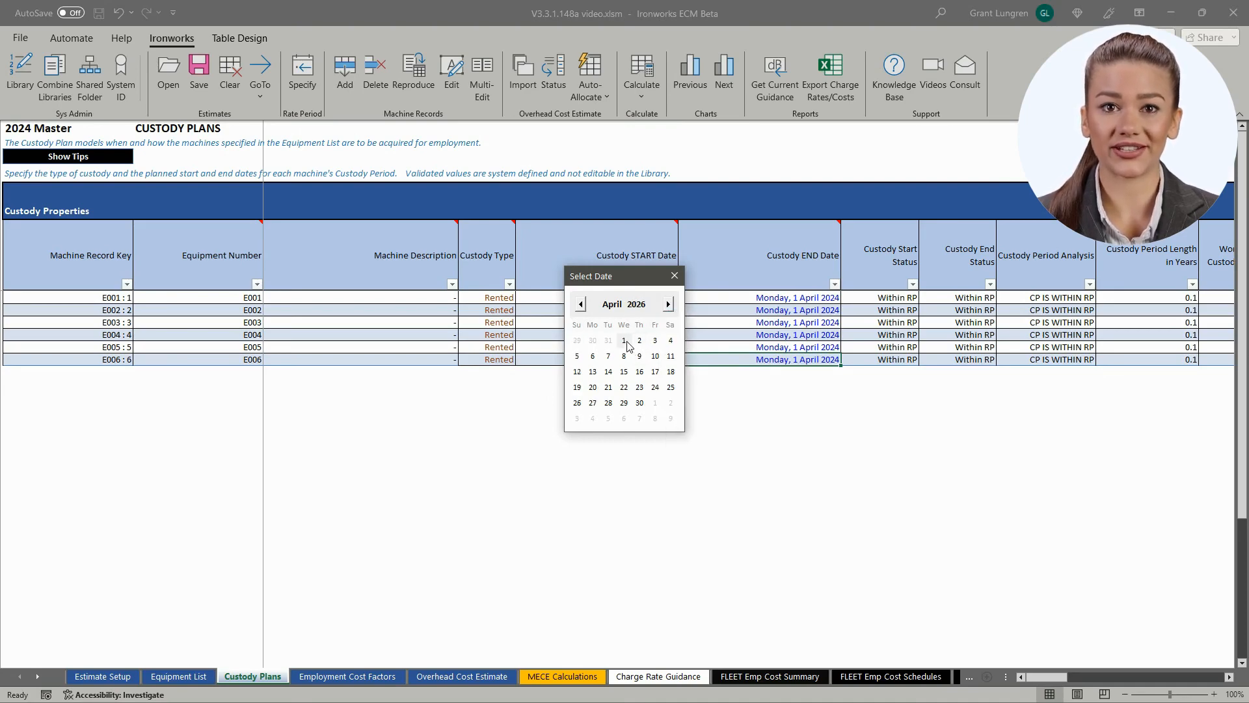
click(624, 341)
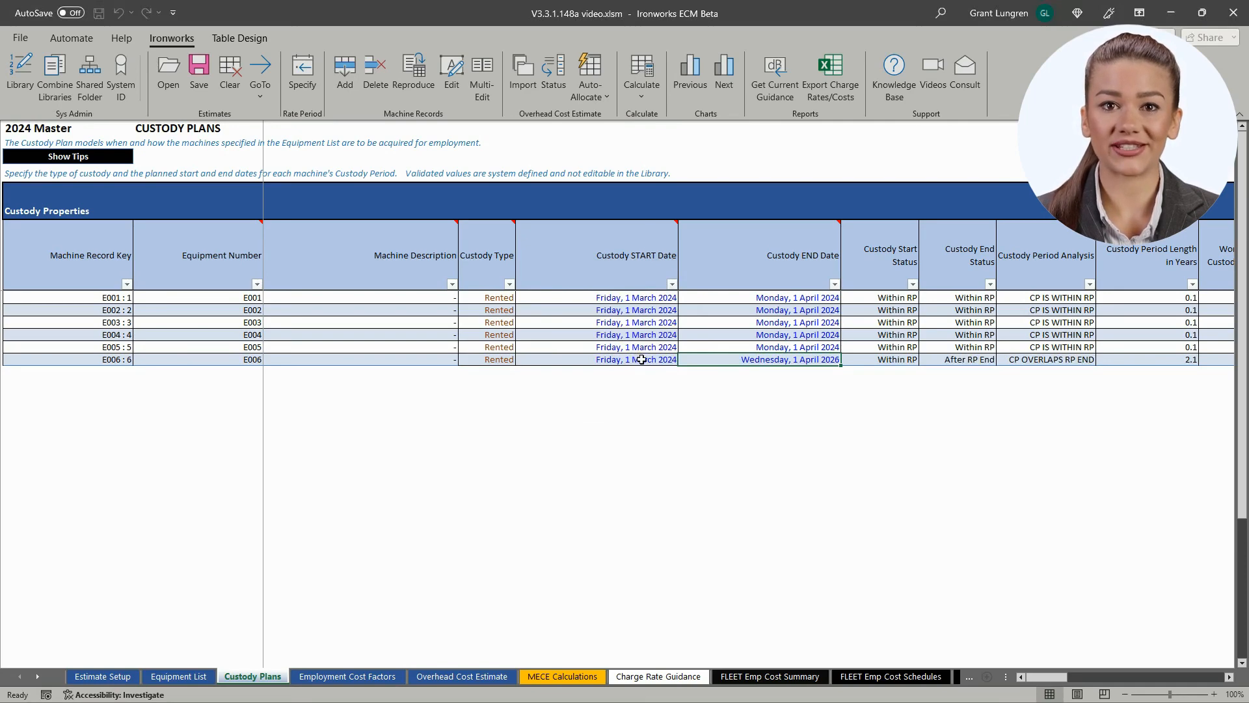
Set machine E006's Custody START Date to 1 March 2026.
click(642, 359)
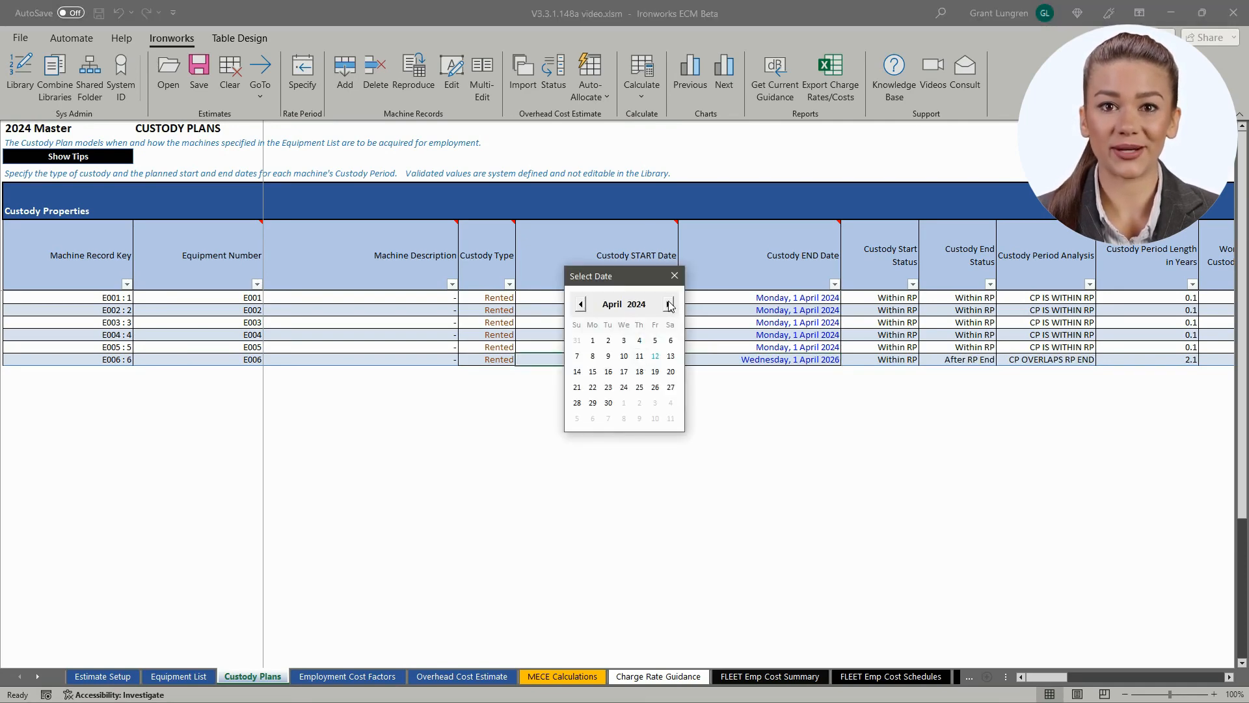
click(636, 305)
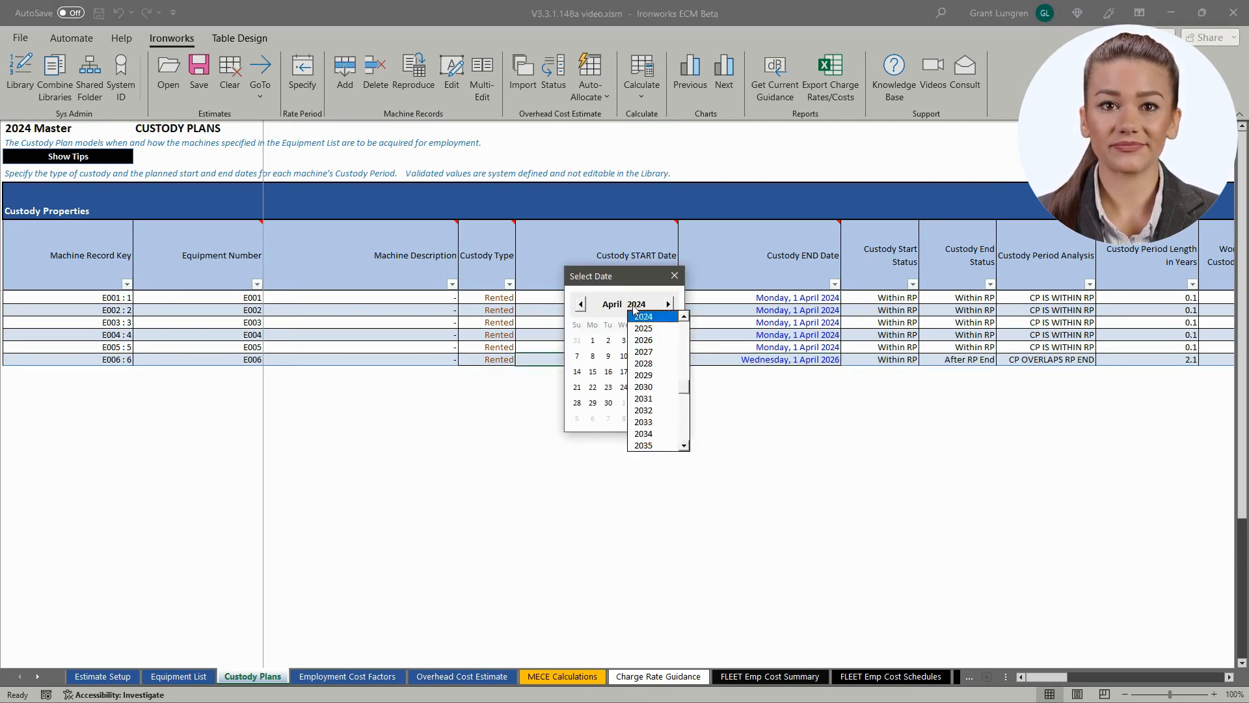
click(644, 340)
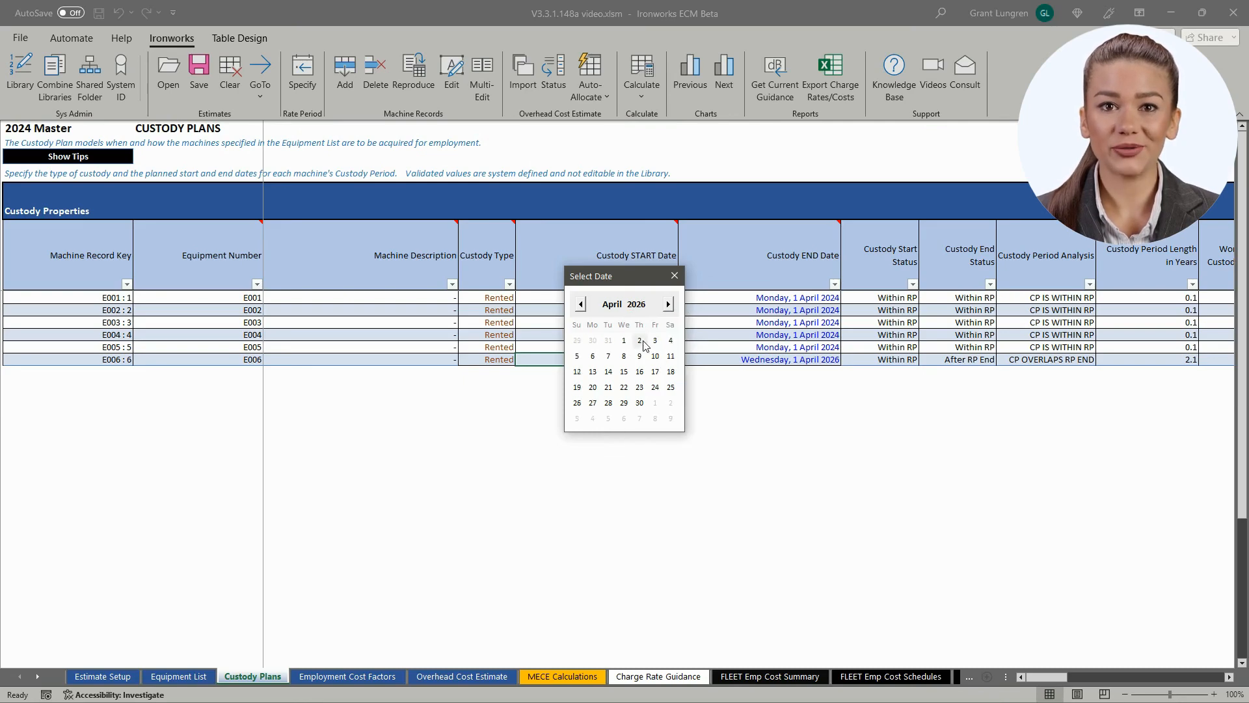
click(610, 308)
click(608, 342)
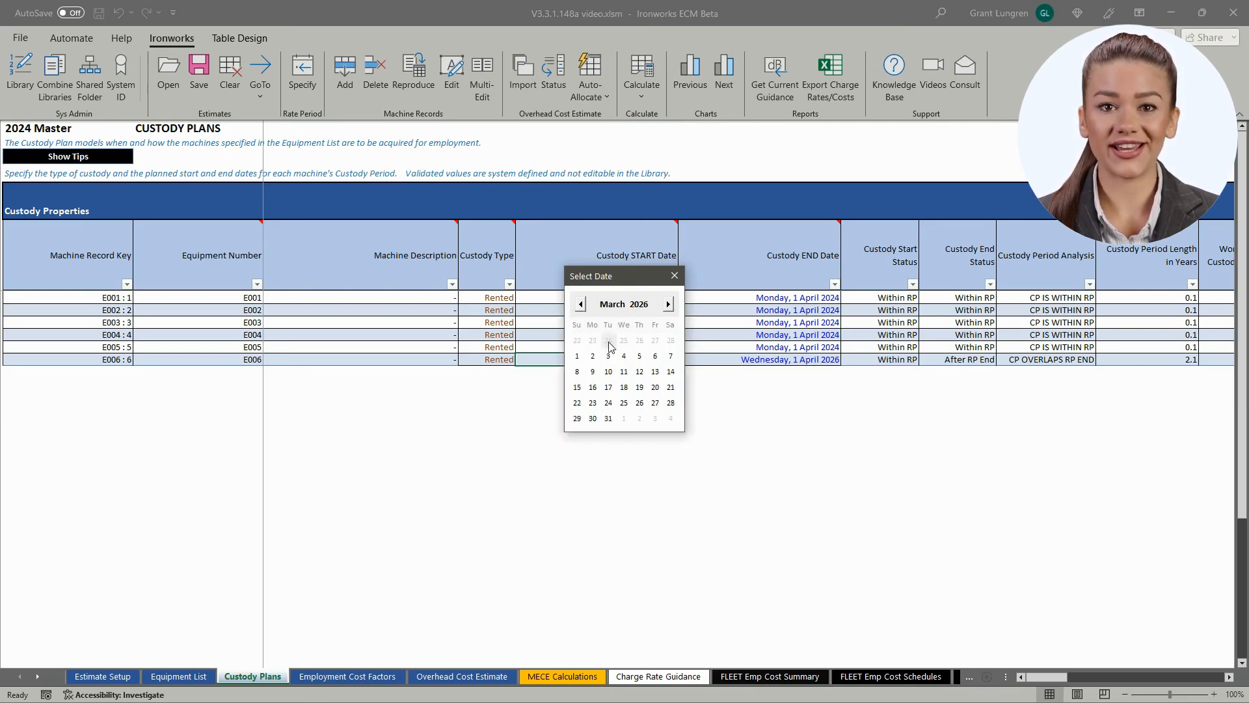
click(578, 357)
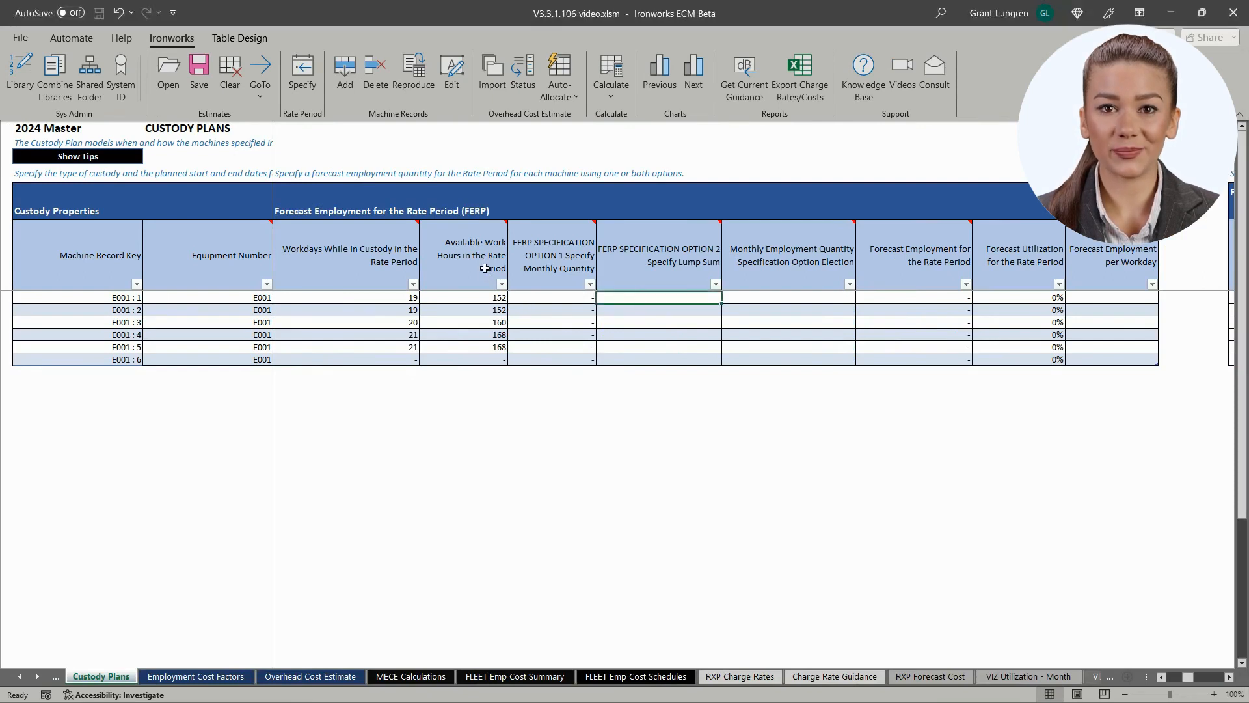
Enter a lump sum of 120 under FERP Specification Option 2 for the first machine record and fill it down to all six.
mouse_move(485, 268)
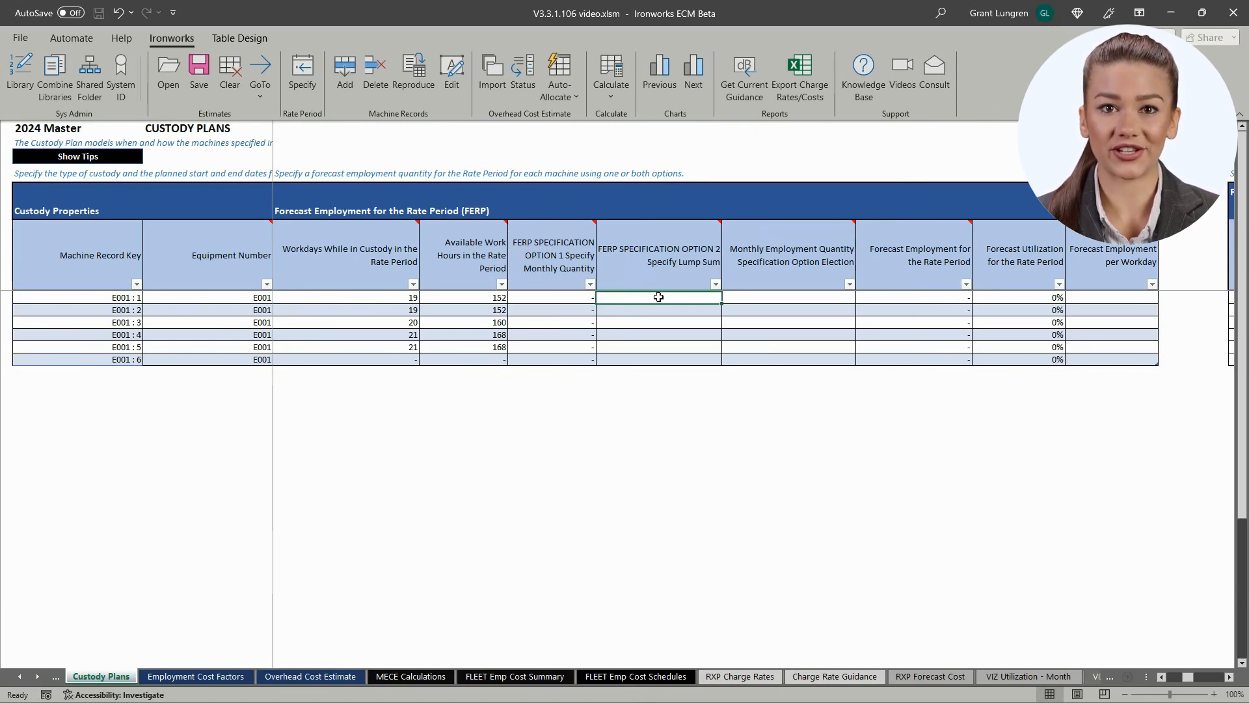
text(120)
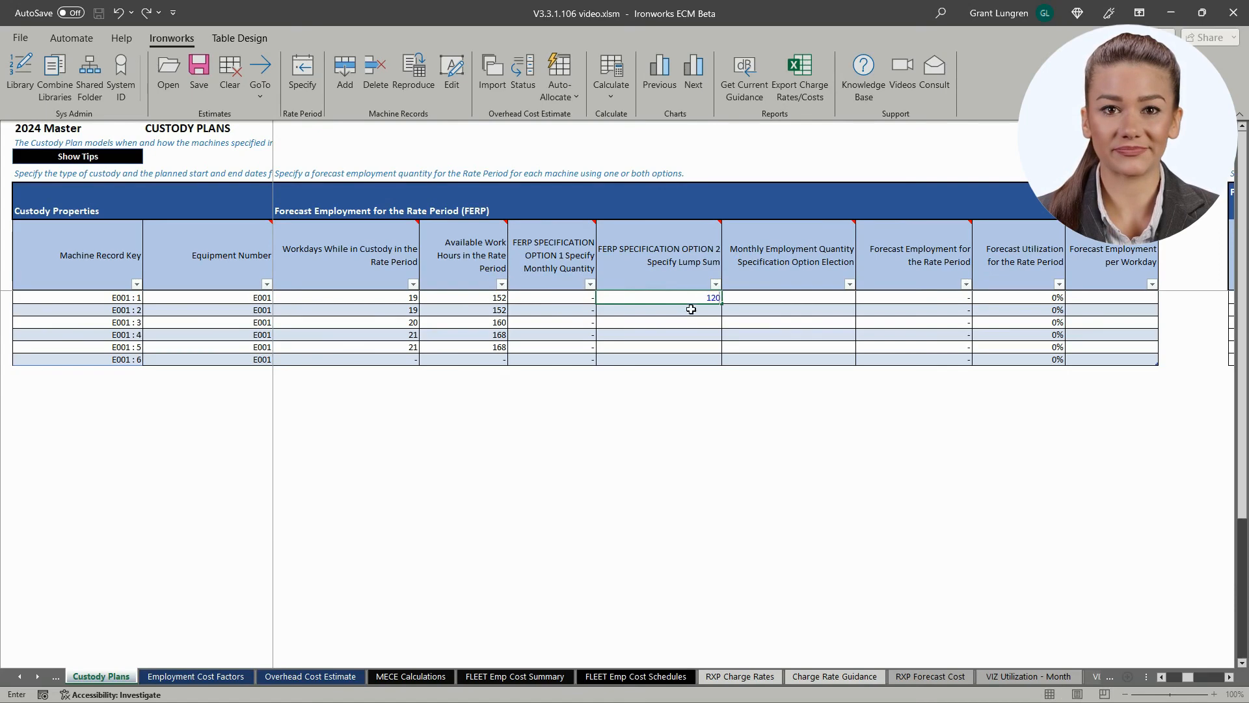
key(Return)
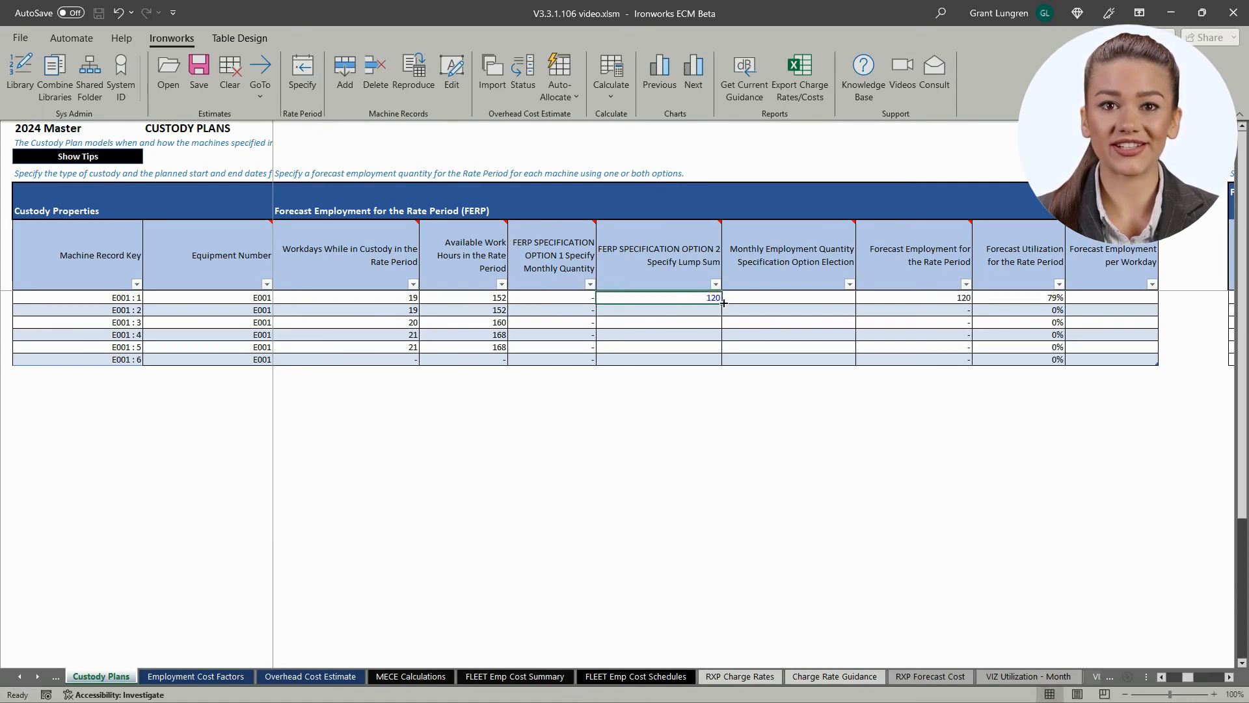
drag(723, 302, 724, 361)
Choose Spread Lump Sum Evenly as the first record's Monthly Employment Quantity Specification Option Election and fill it down to all six records.
click(768, 297)
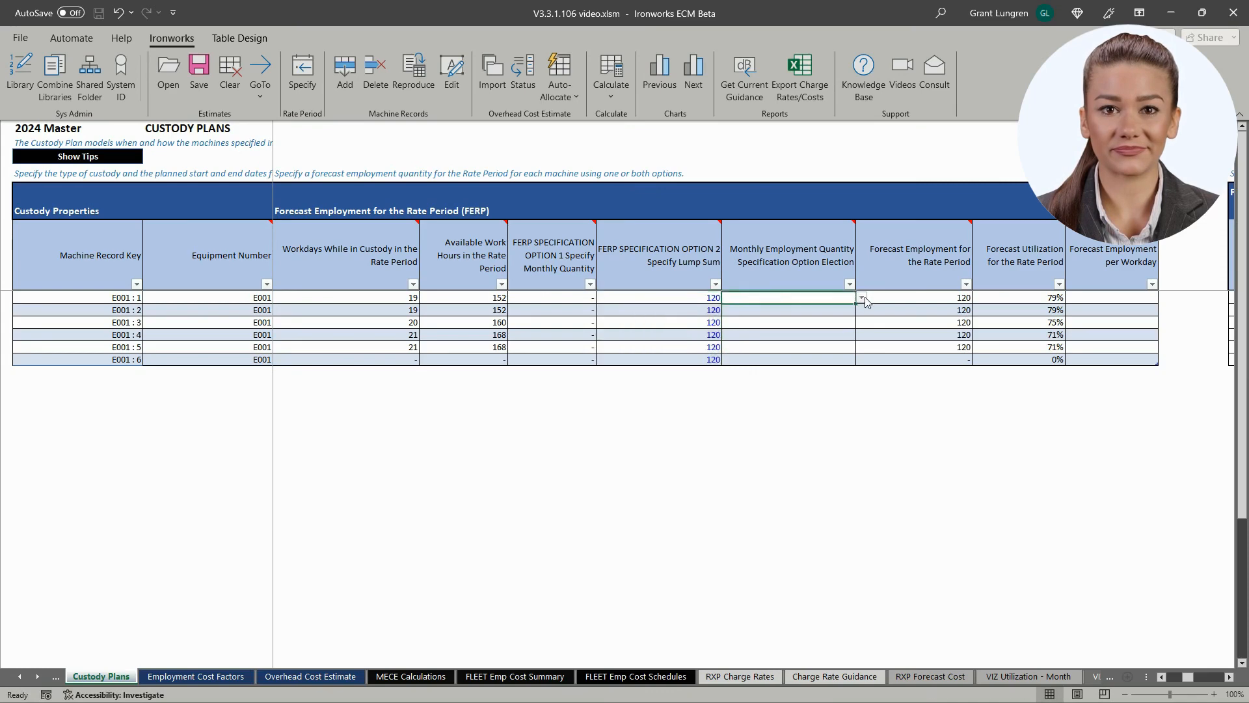
click(862, 298)
click(845, 322)
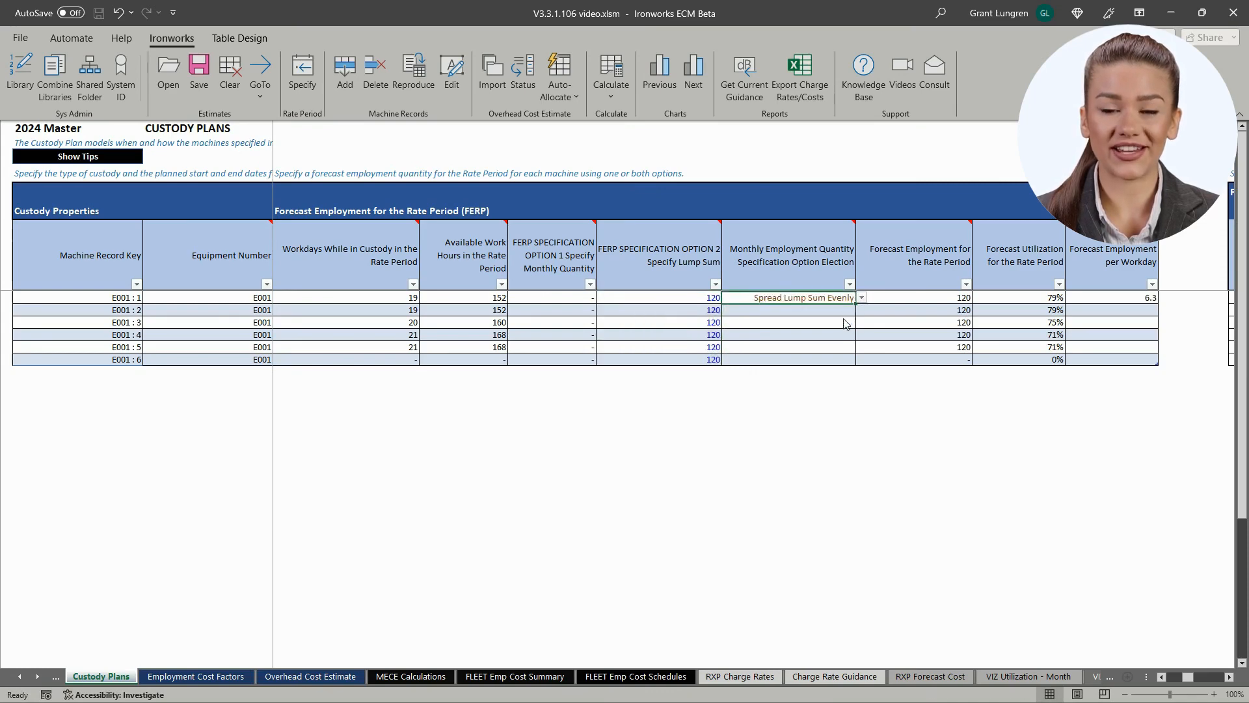
drag(855, 304, 857, 364)
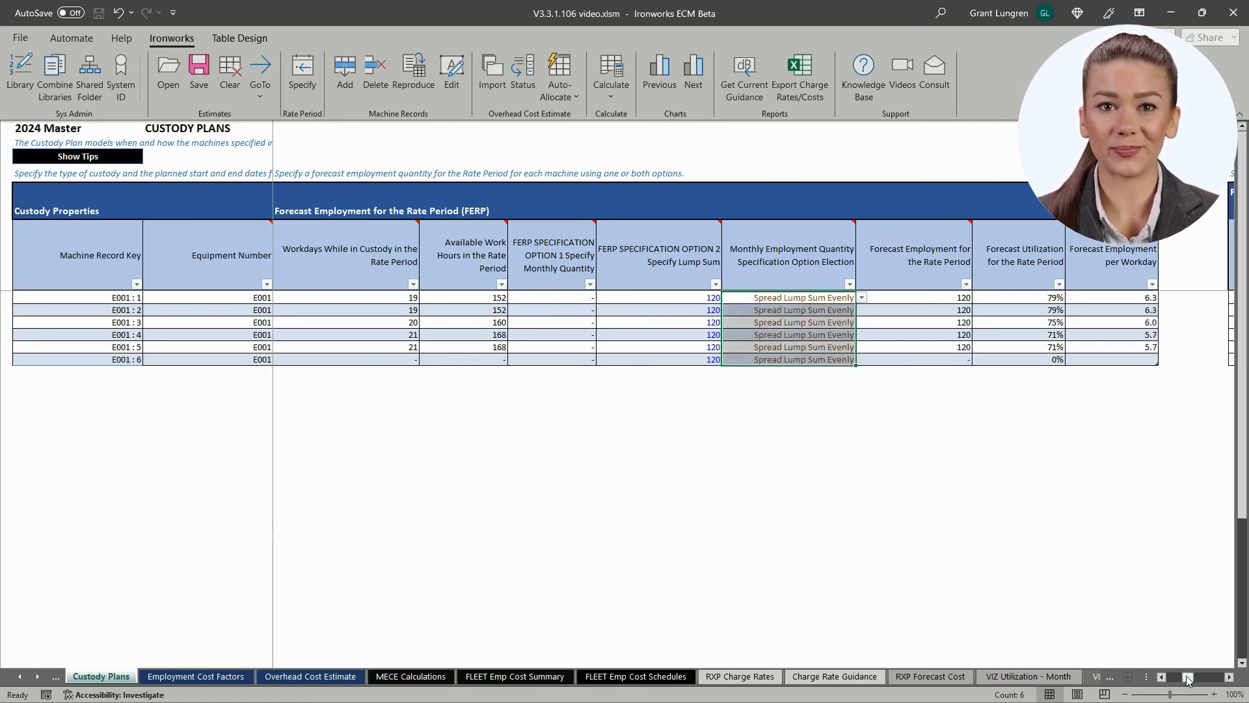
Enter monthly quantities of 120 in Mar-24 for record 1, 40 in Mar-24 and 80 in Apr-24 for record 2, and fill that pair down to record 5.
drag(1188, 680, 1207, 688)
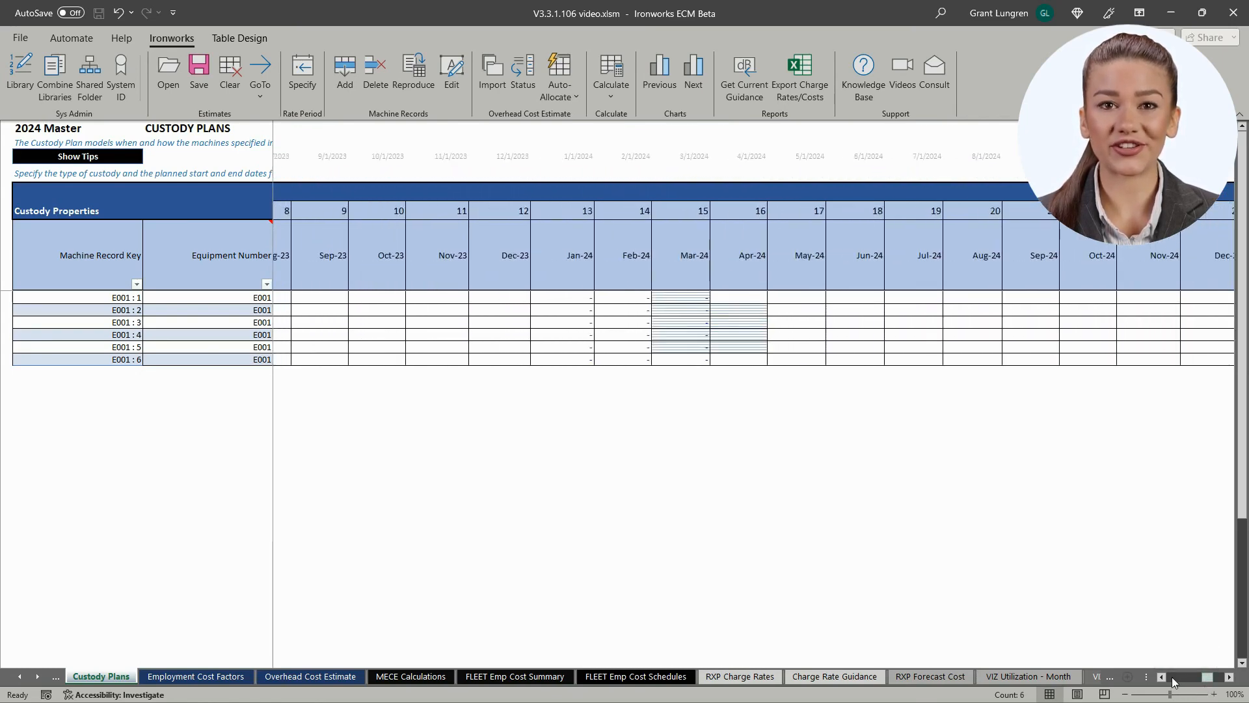
click(678, 300)
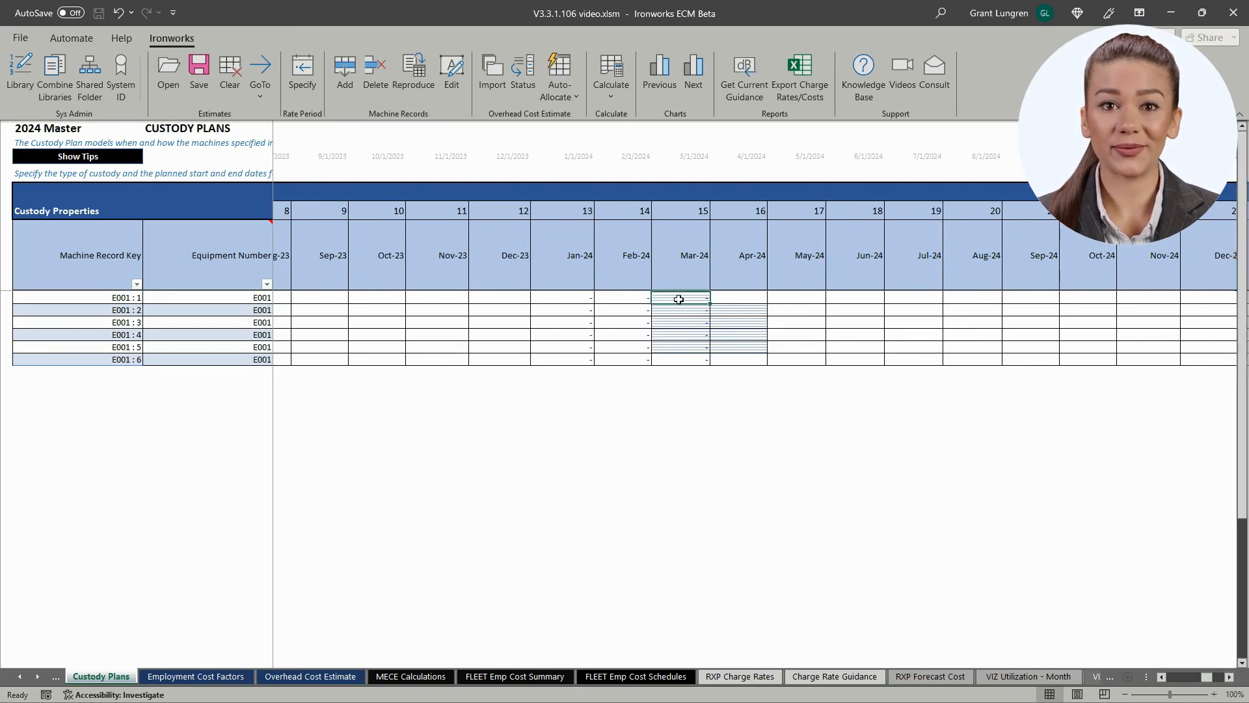
text(120)
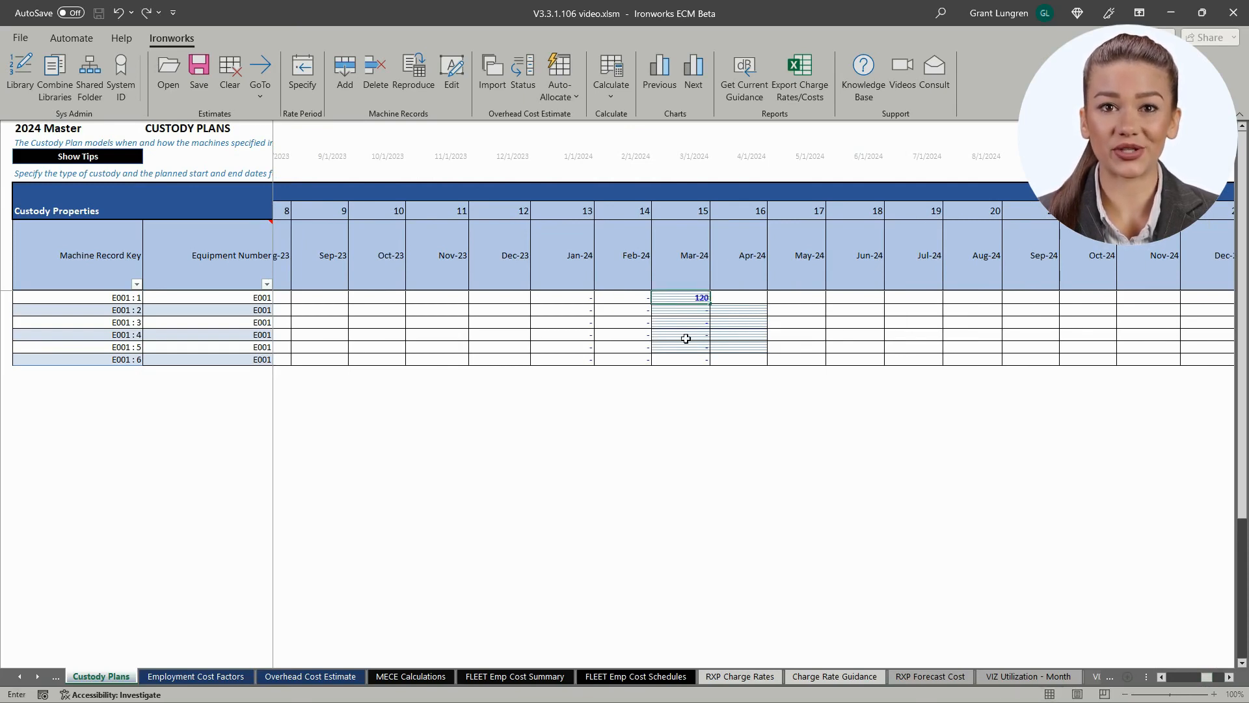
click(679, 312)
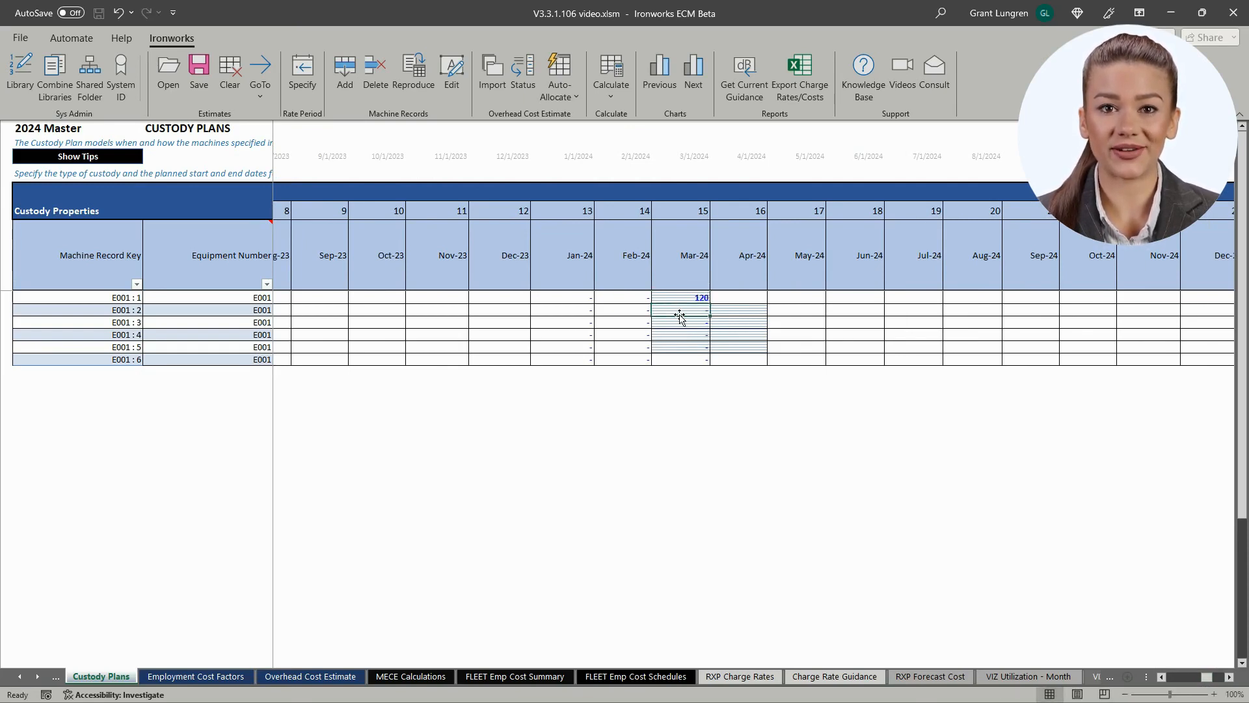
text(40)
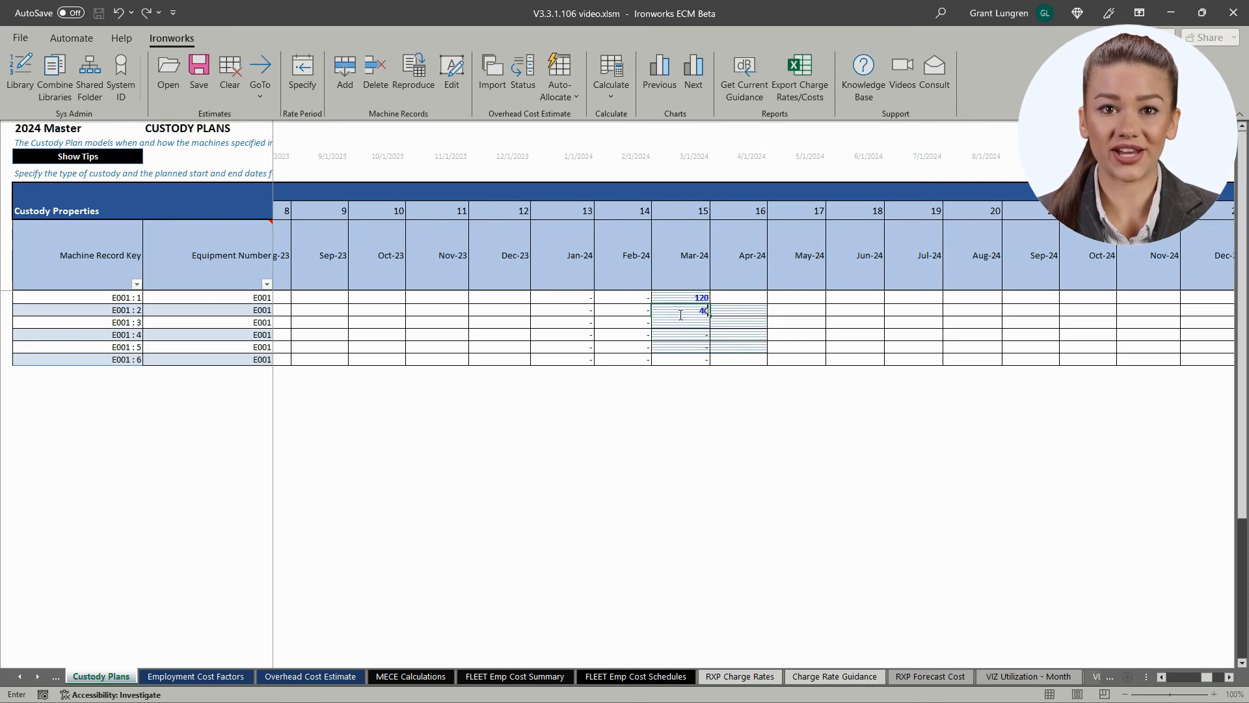
click(736, 311)
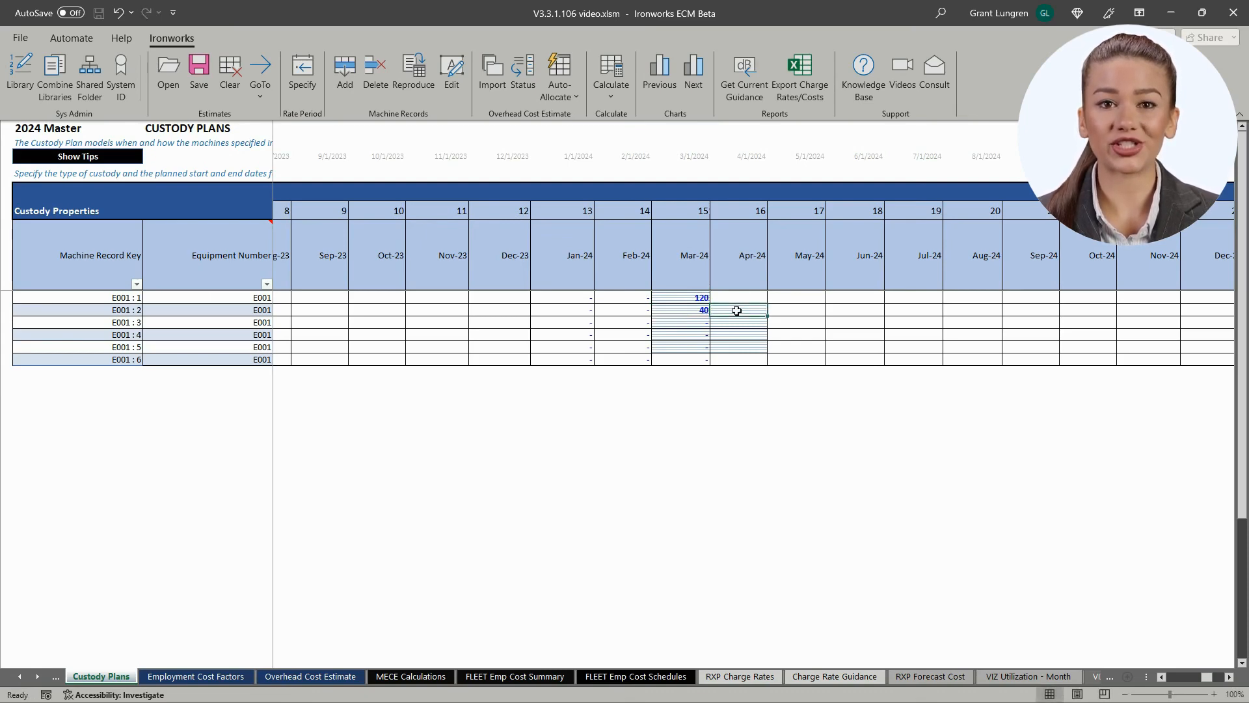
text(80)
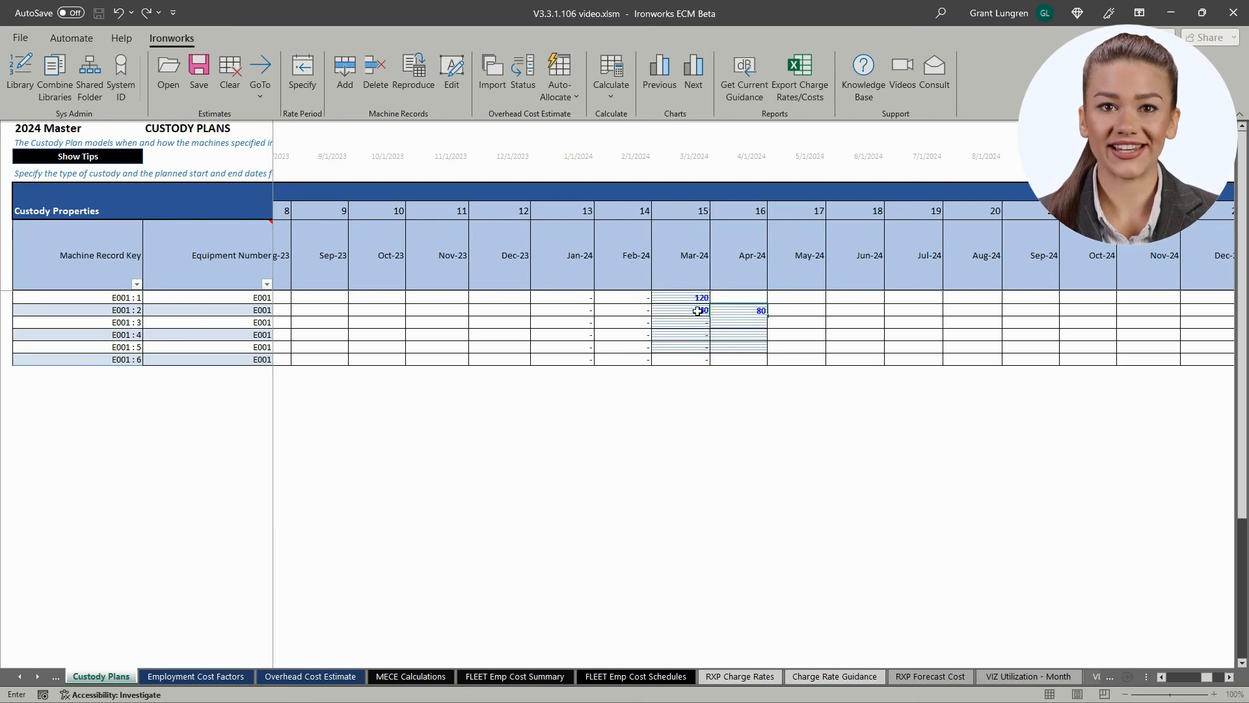
drag(696, 311, 768, 353)
drag(1208, 678, 1188, 676)
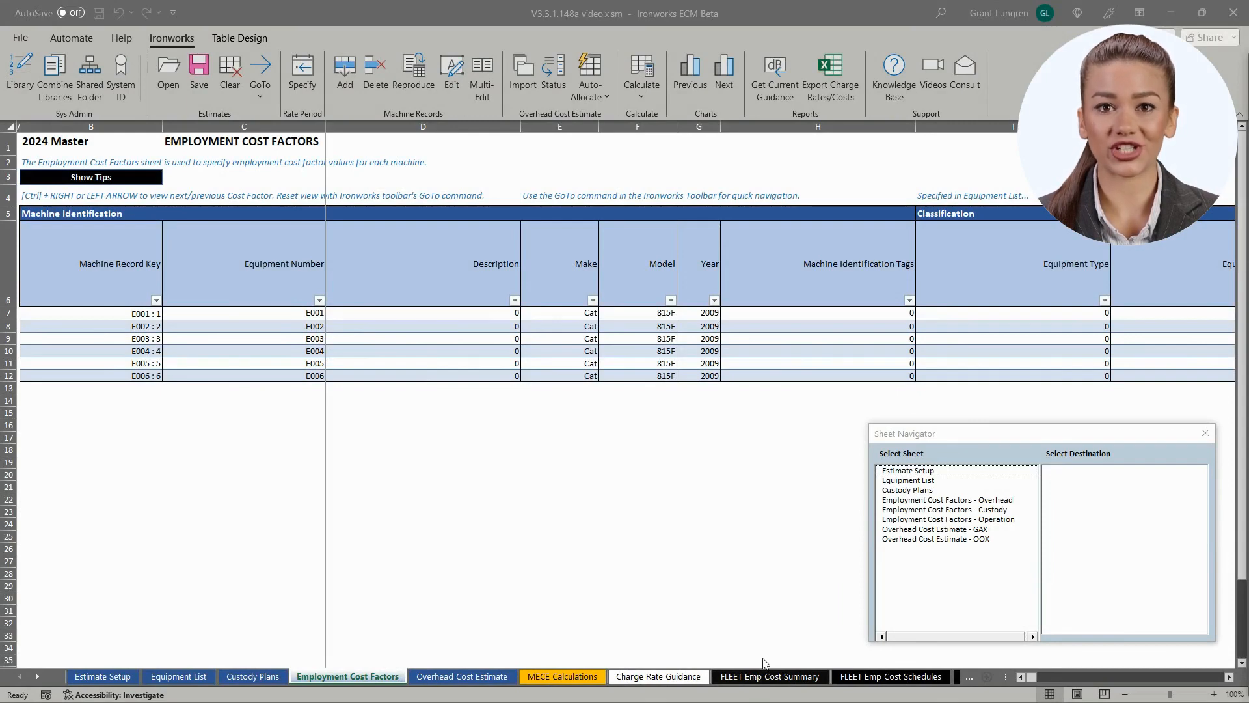
Go to the Allocation Lock section of the Overhead cost factors and highlight all machines' GAX, OOX and NPE allocation rates.
click(968, 503)
click(1058, 472)
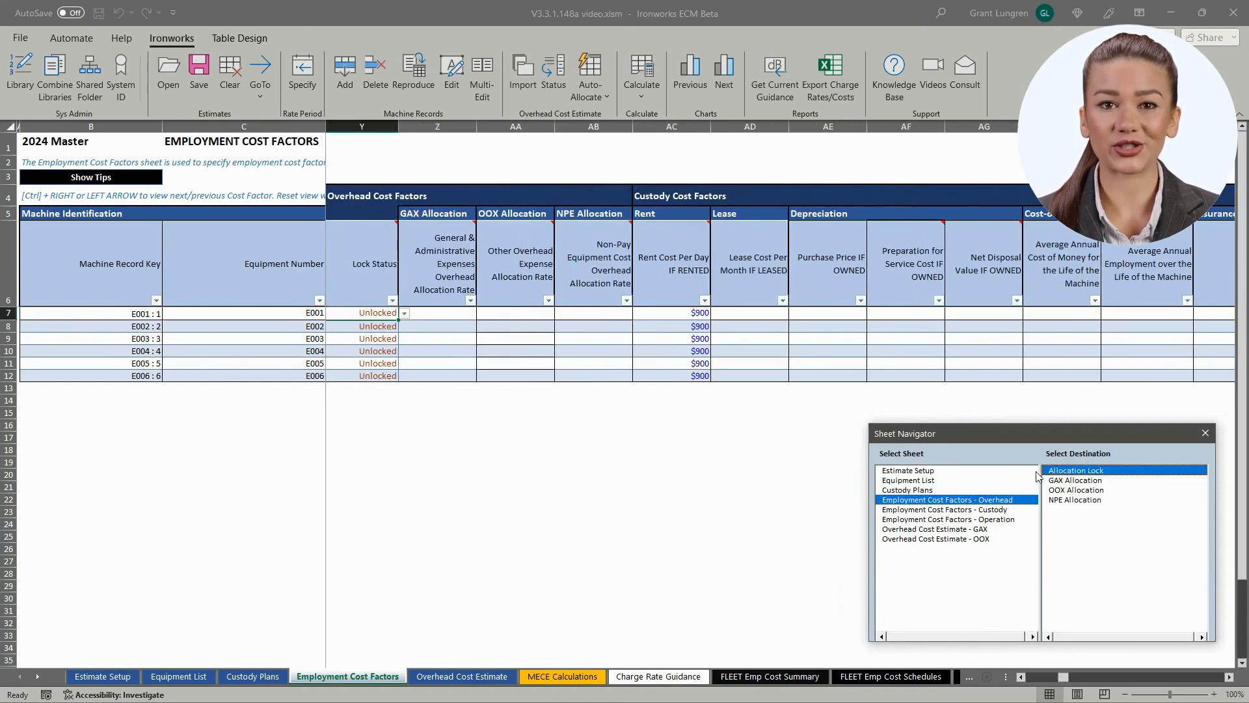
drag(457, 314, 578, 375)
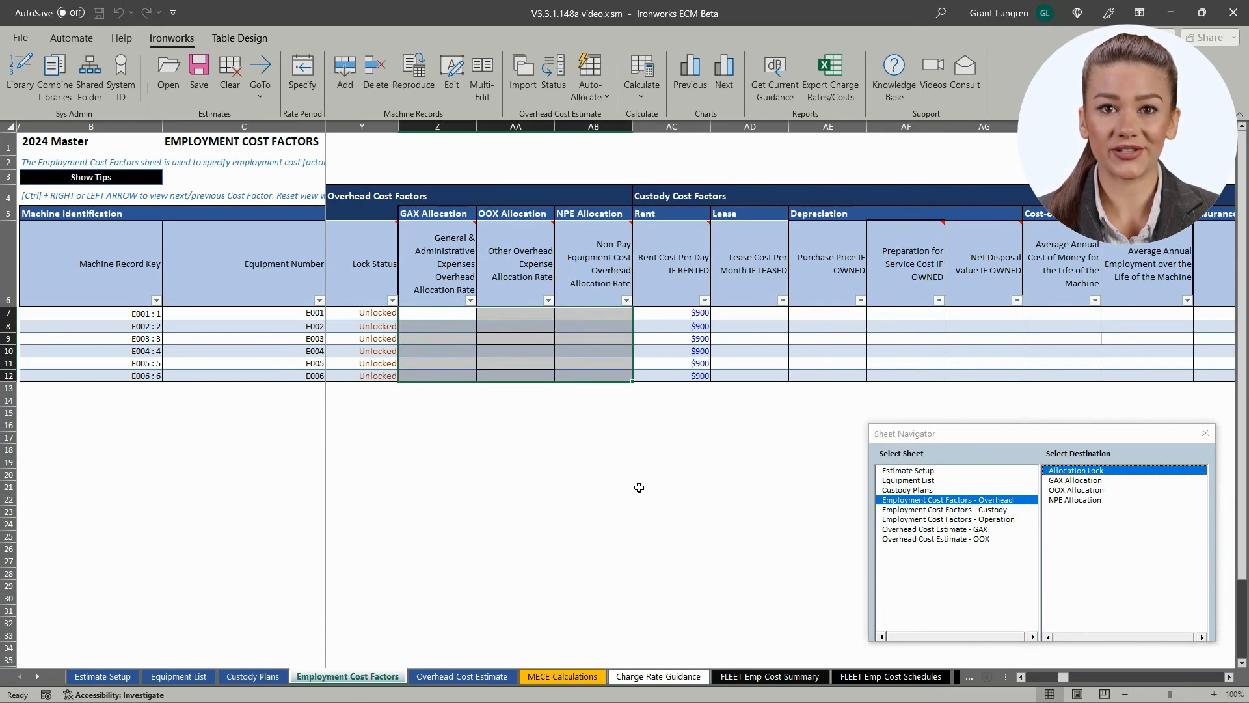
Review the Custody cost factors for all six machines, highlighting the lease-to-capital-allowance fields from Rent onward, then the Taxes & Other Fees and Overhaul 1 fields.
click(935, 511)
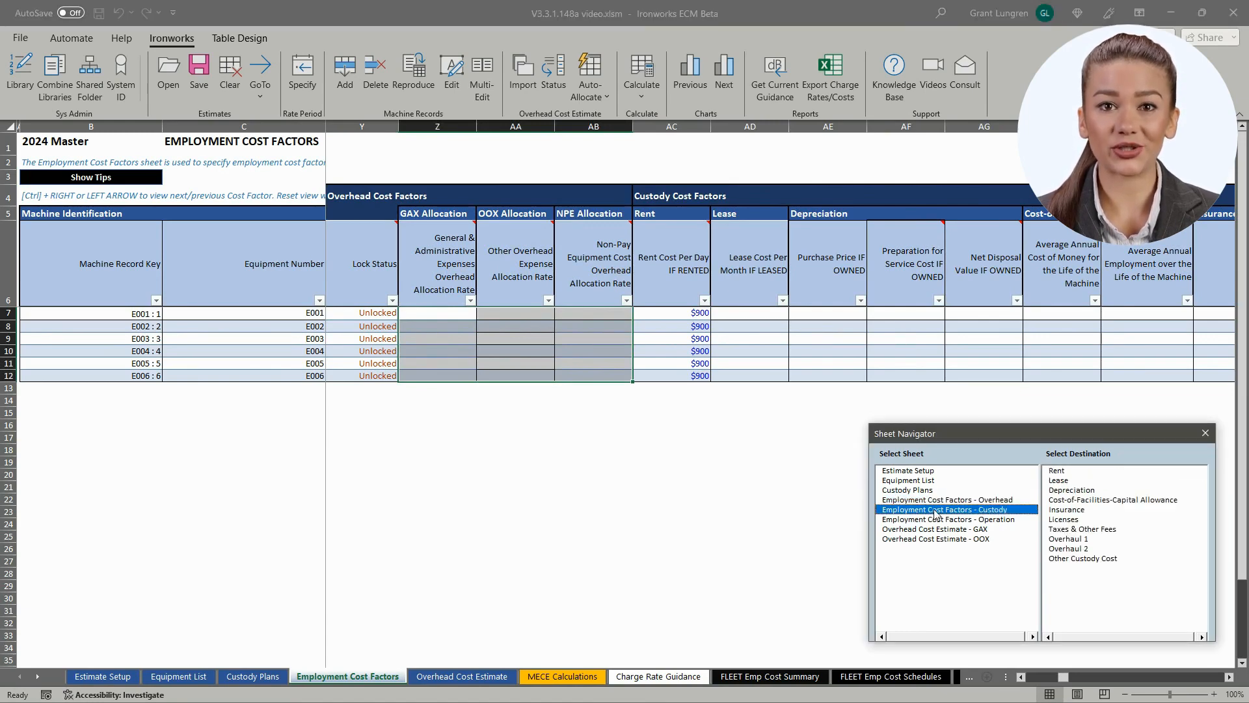
click(1057, 471)
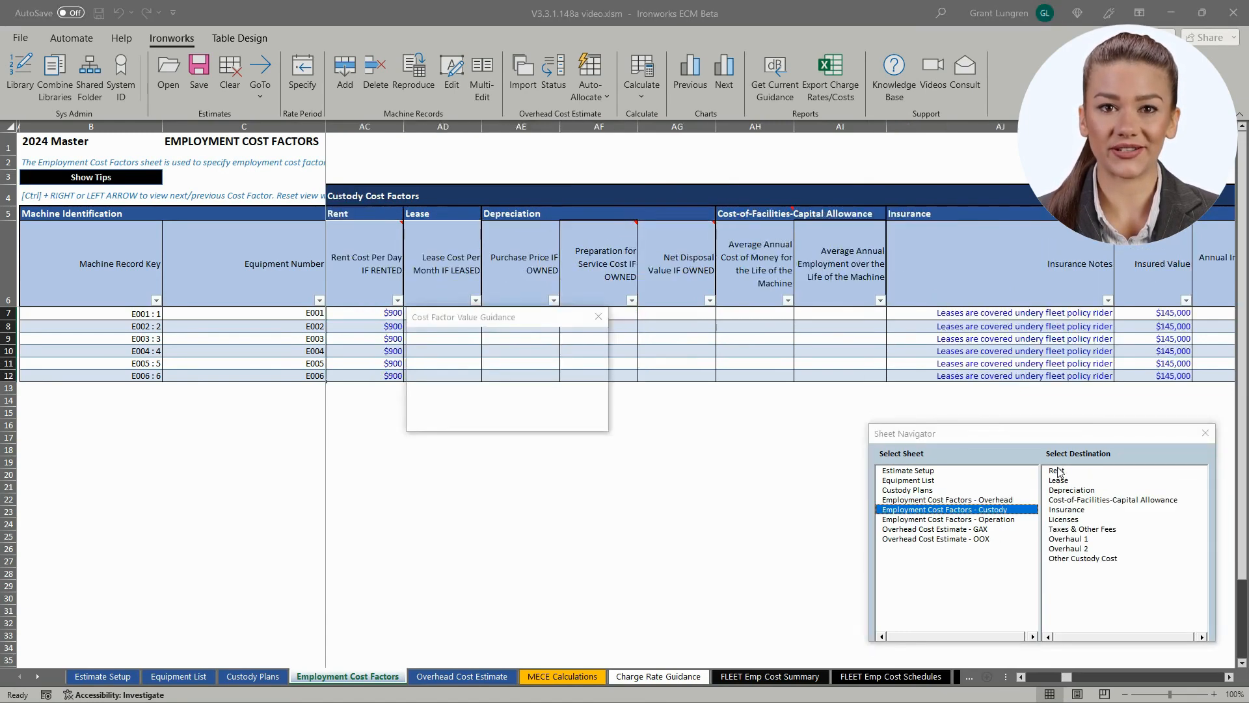
click(598, 317)
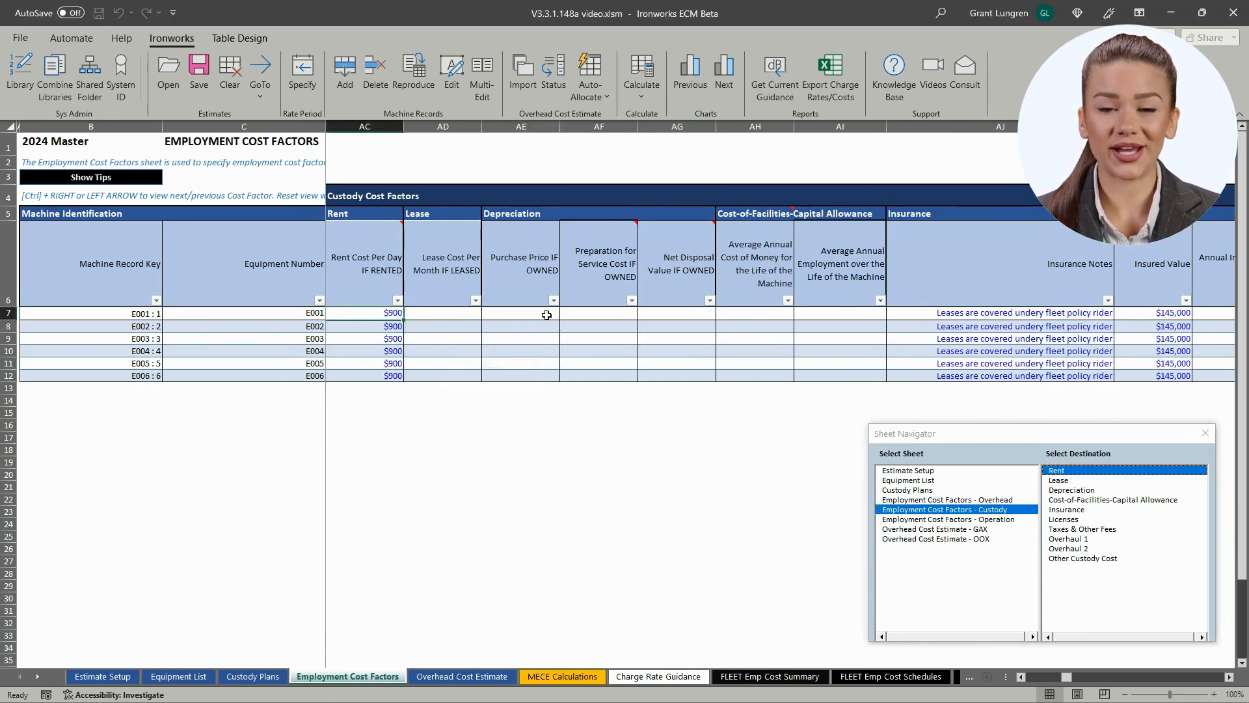
drag(445, 311, 835, 376)
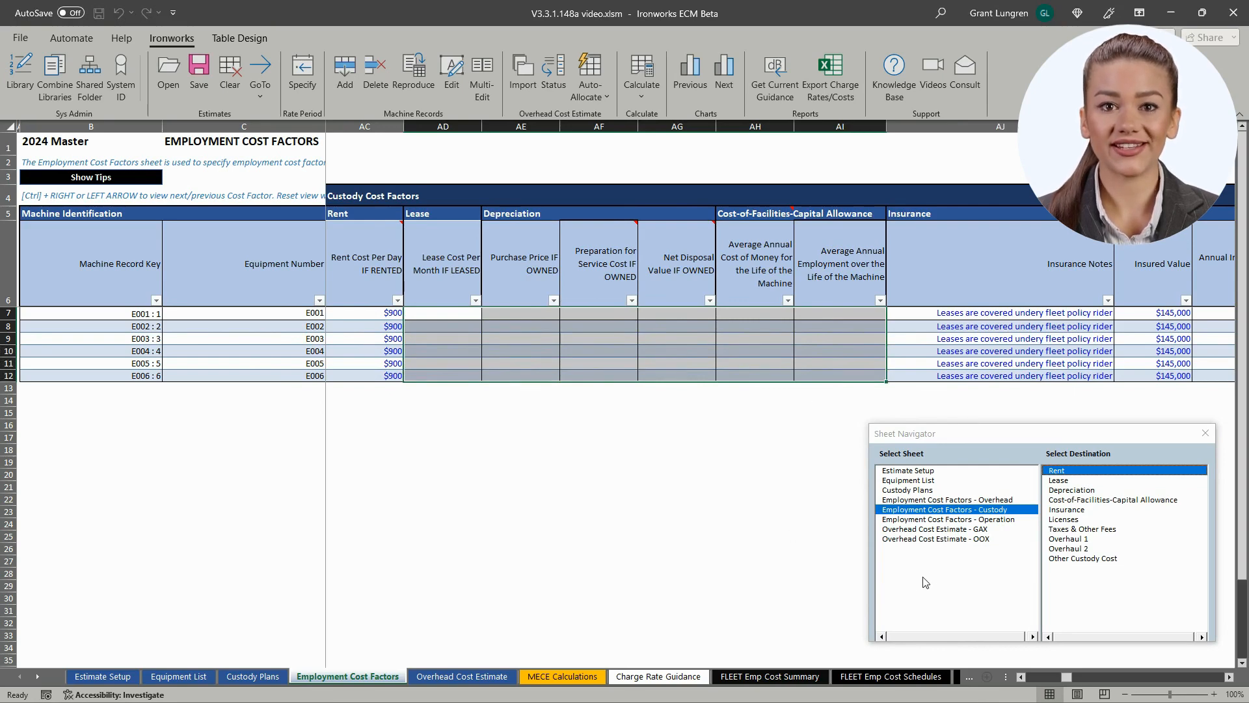
click(1063, 530)
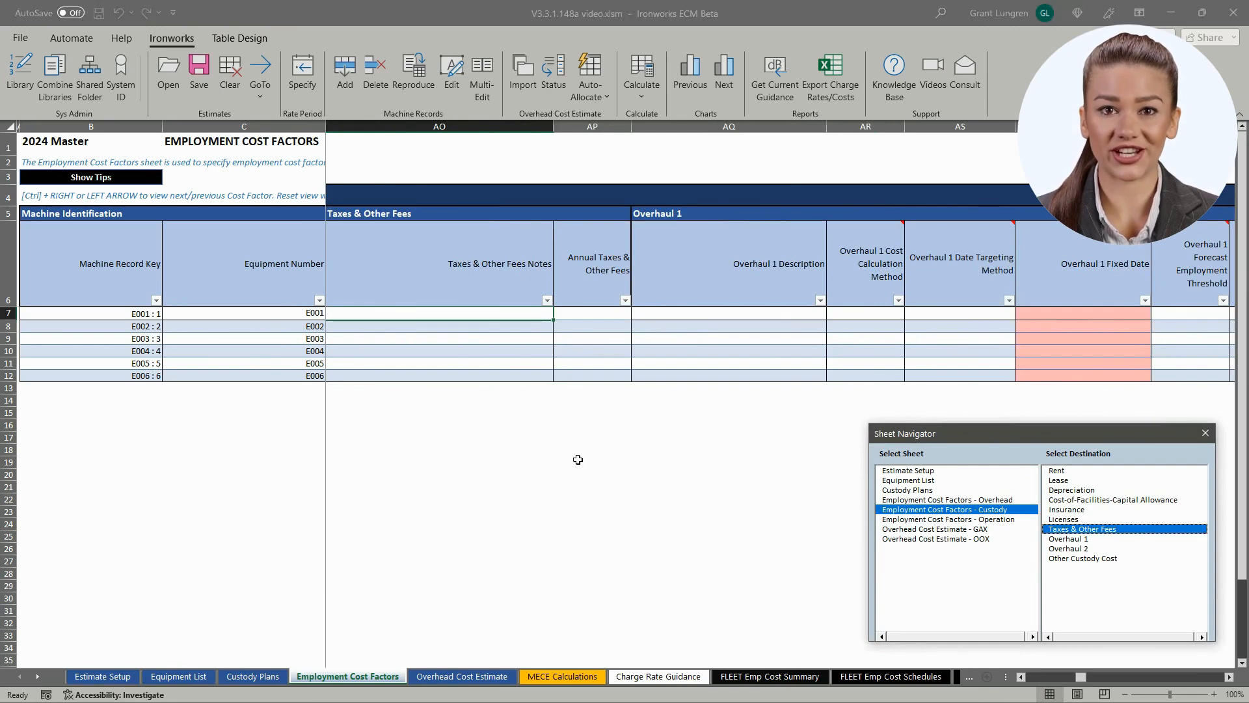
drag(512, 315, 1183, 373)
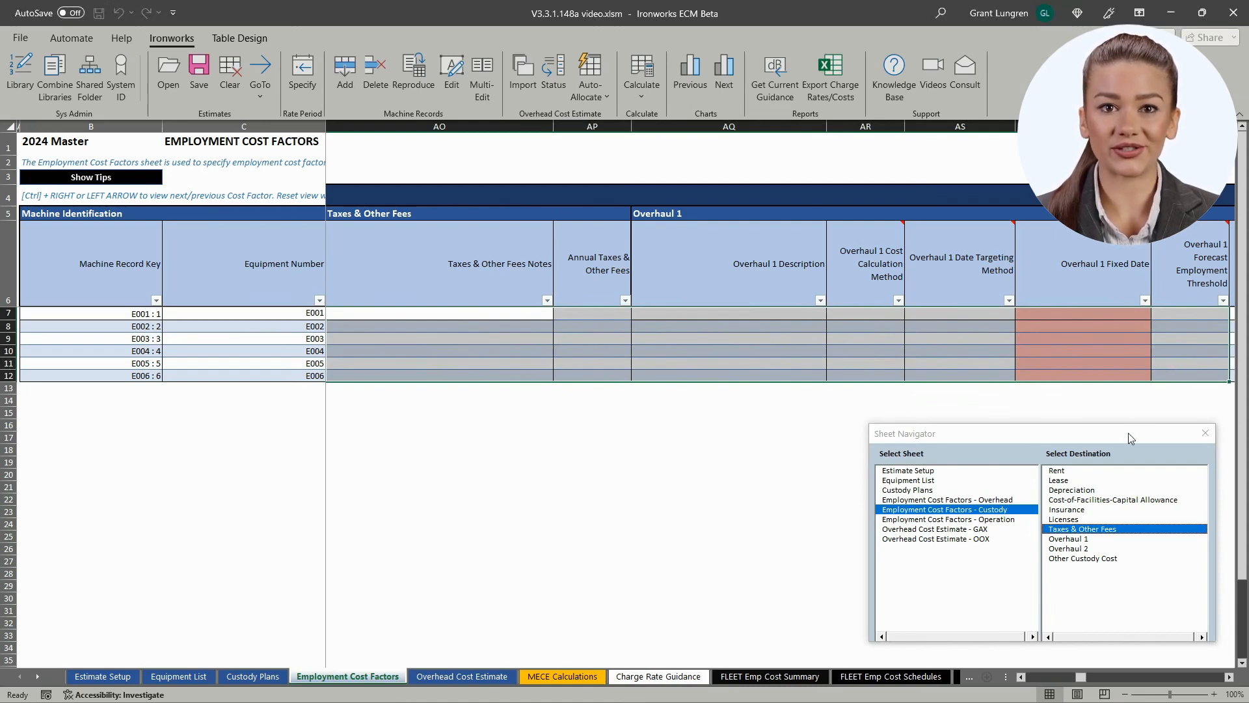
Go to Preventive Maintenance Routine 1 in the Operation cost factors and highlight its fields for all six machines.
click(1007, 521)
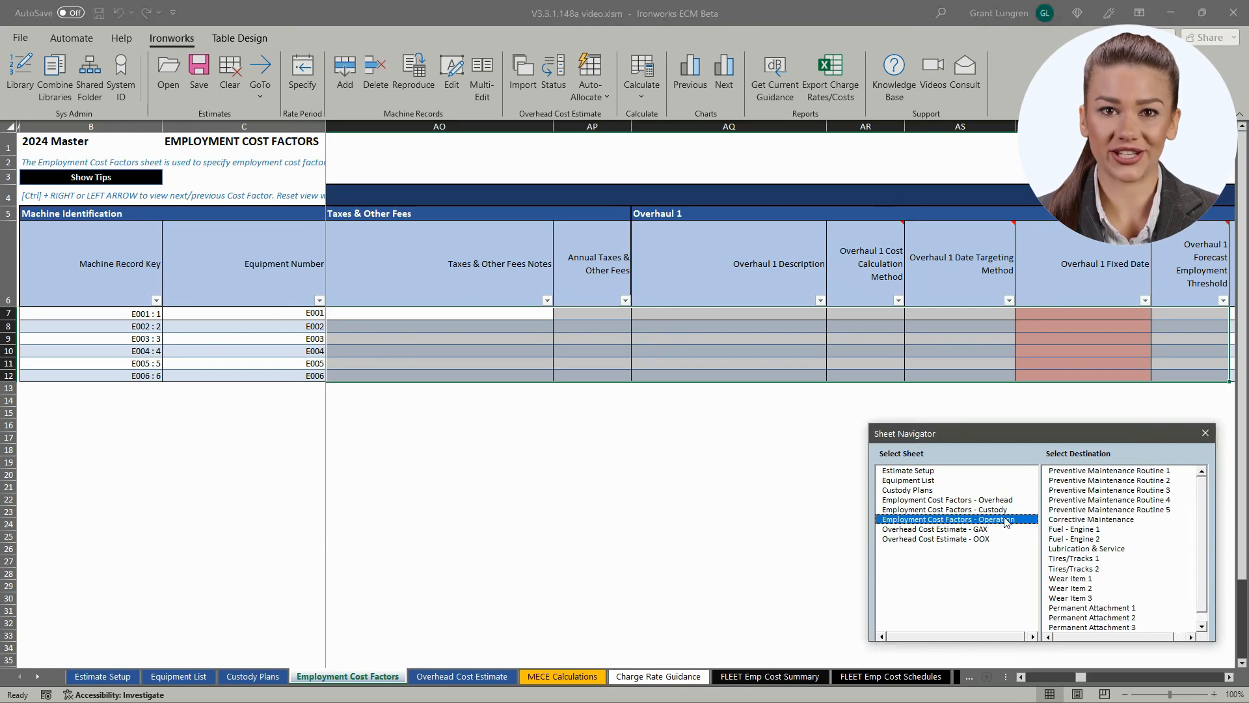
click(1058, 473)
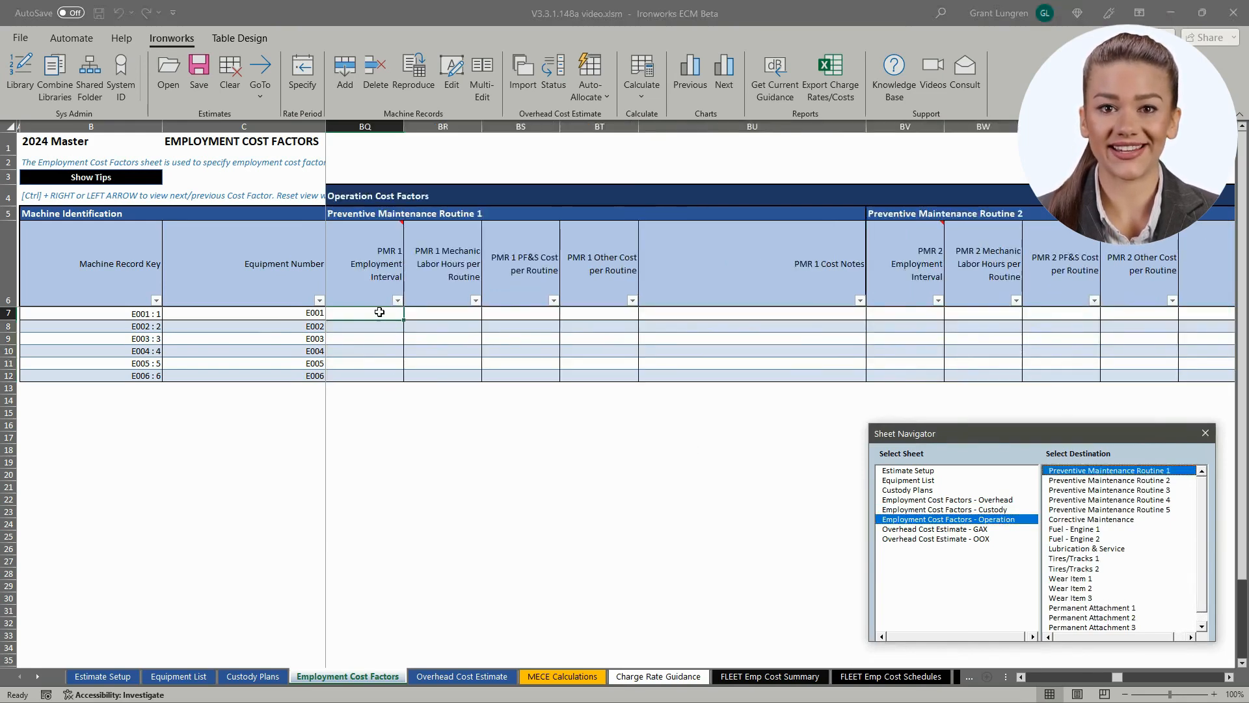
mouse_move(379, 313)
mouse_down()
mouse_move(785, 332)
mouse_move(786, 377)
mouse_up()
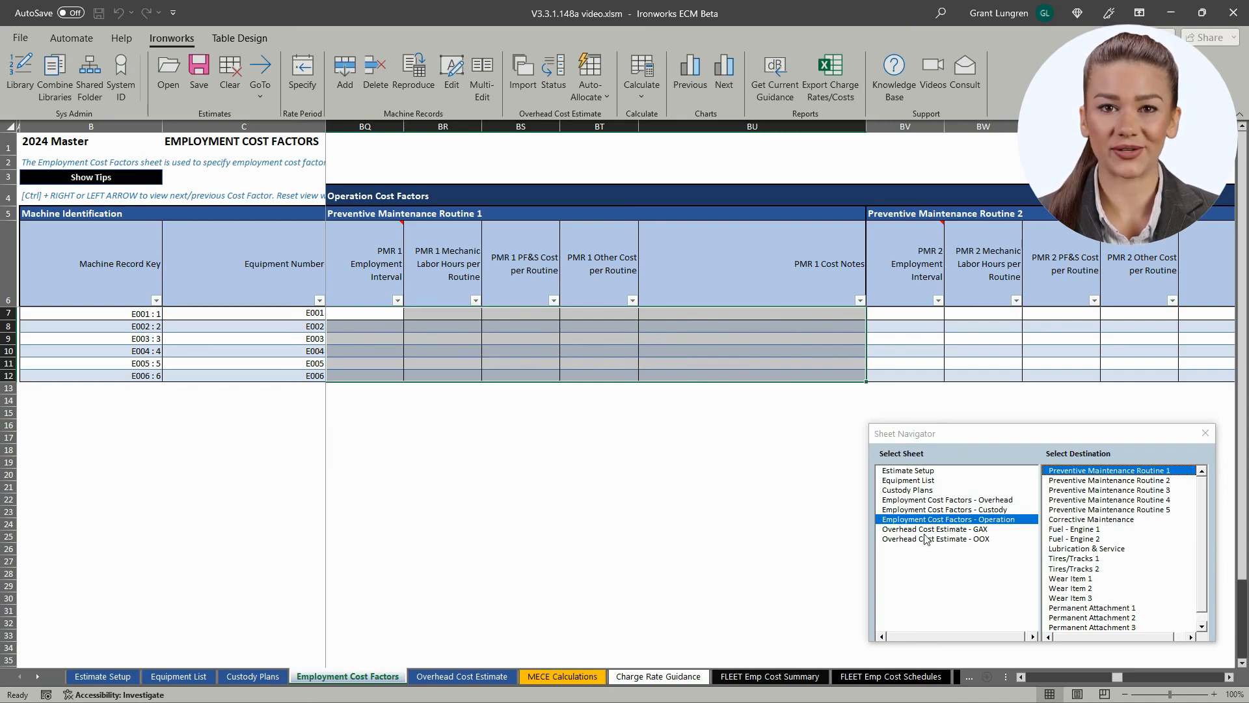
Set E001's Engine 1 fuel consumption rate per hour to the Make-Model mean of 8.89 GPH using the Fuel - Engine 1 value guidance.
click(1091, 529)
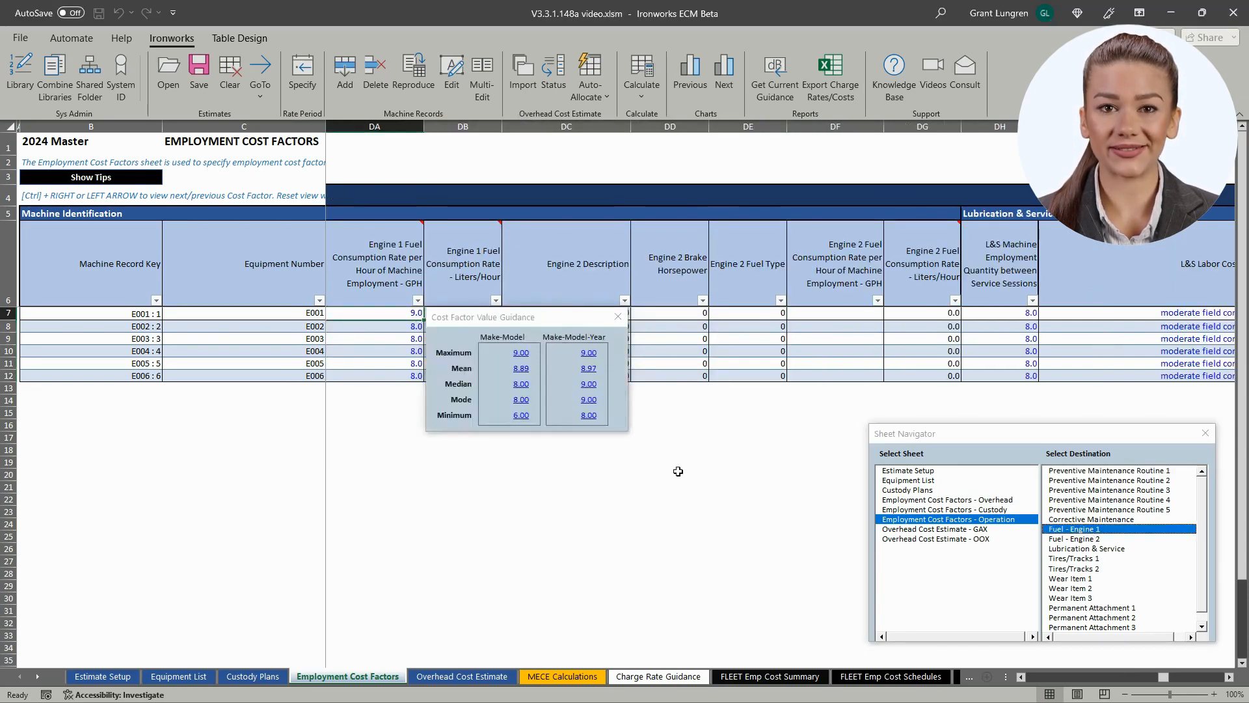
click(588, 371)
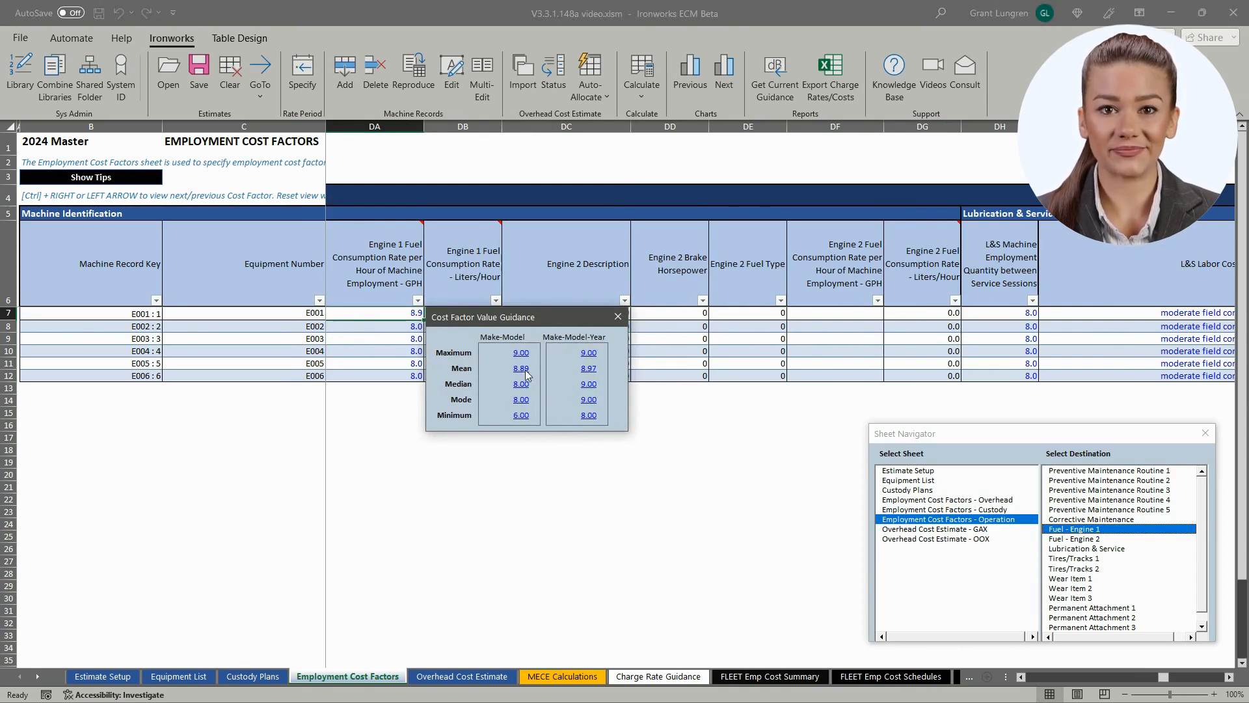
click(618, 317)
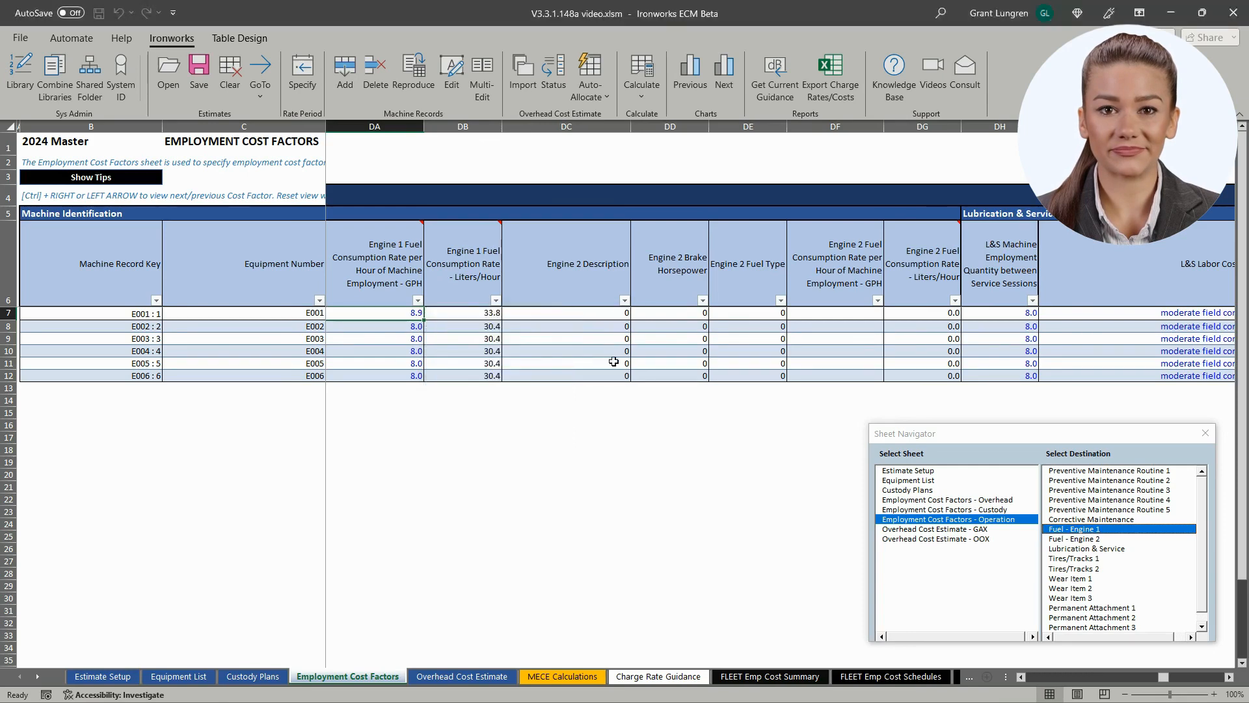
Open record E001 : 1 for editing with the Employment Cost Factors - CFVG datapoint set and select its Engine 1 Fuel Consumption Rate field.
click(452, 75)
drag(1221, 161, 513, 246)
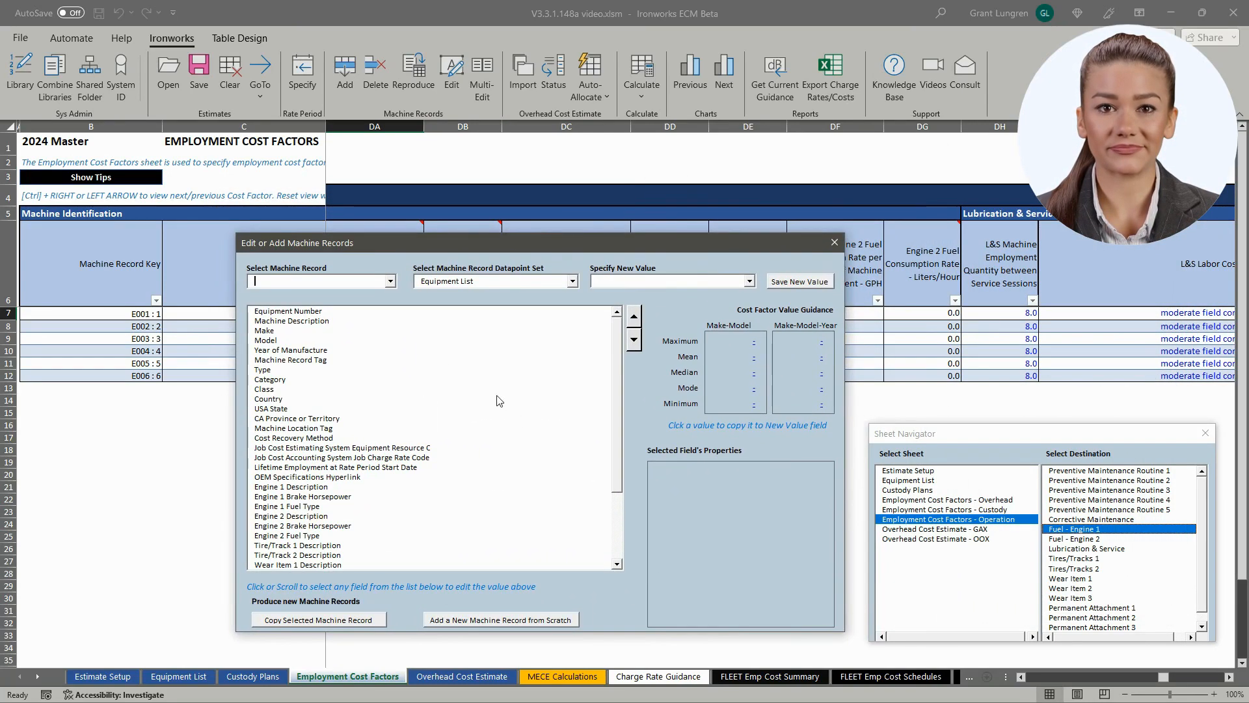
click(390, 280)
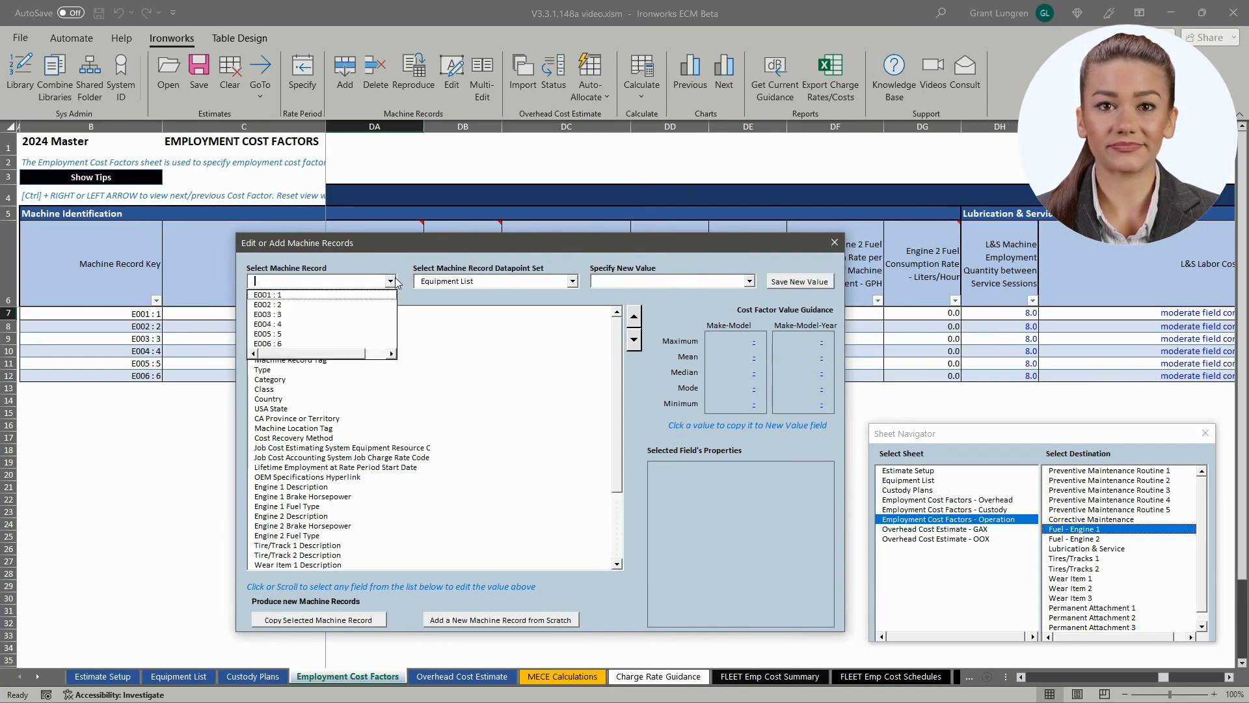
click(363, 296)
click(573, 282)
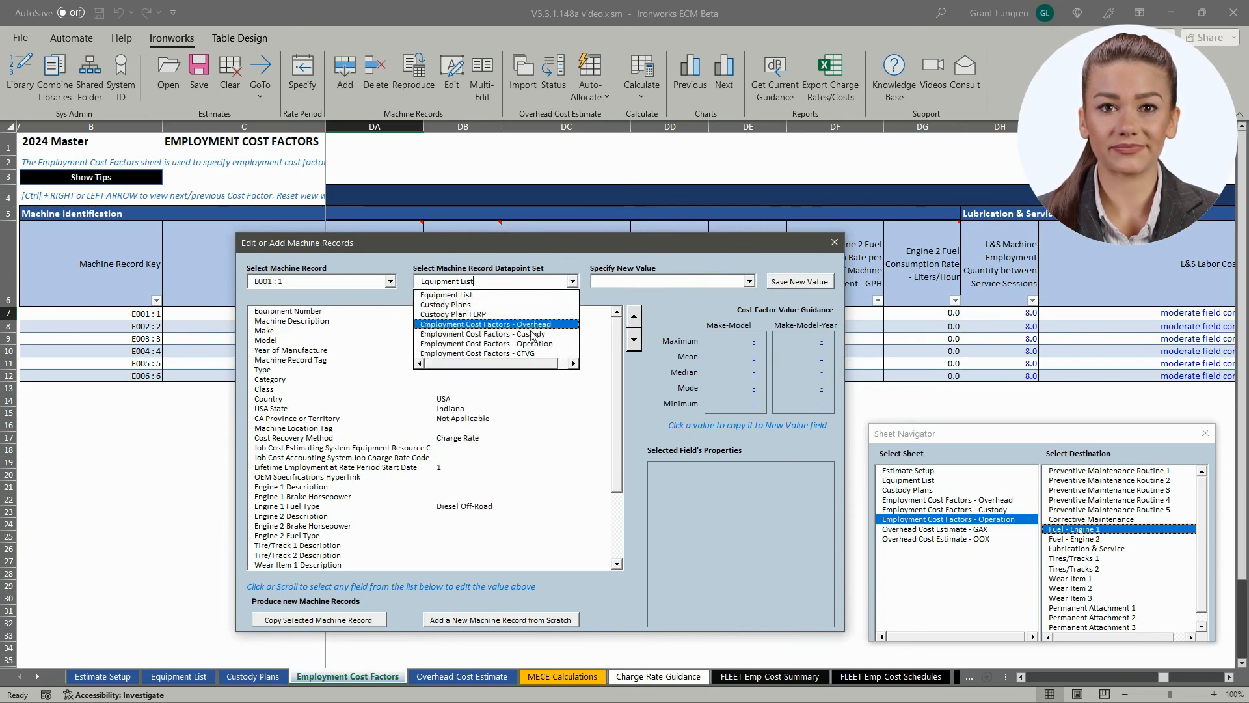
click(520, 357)
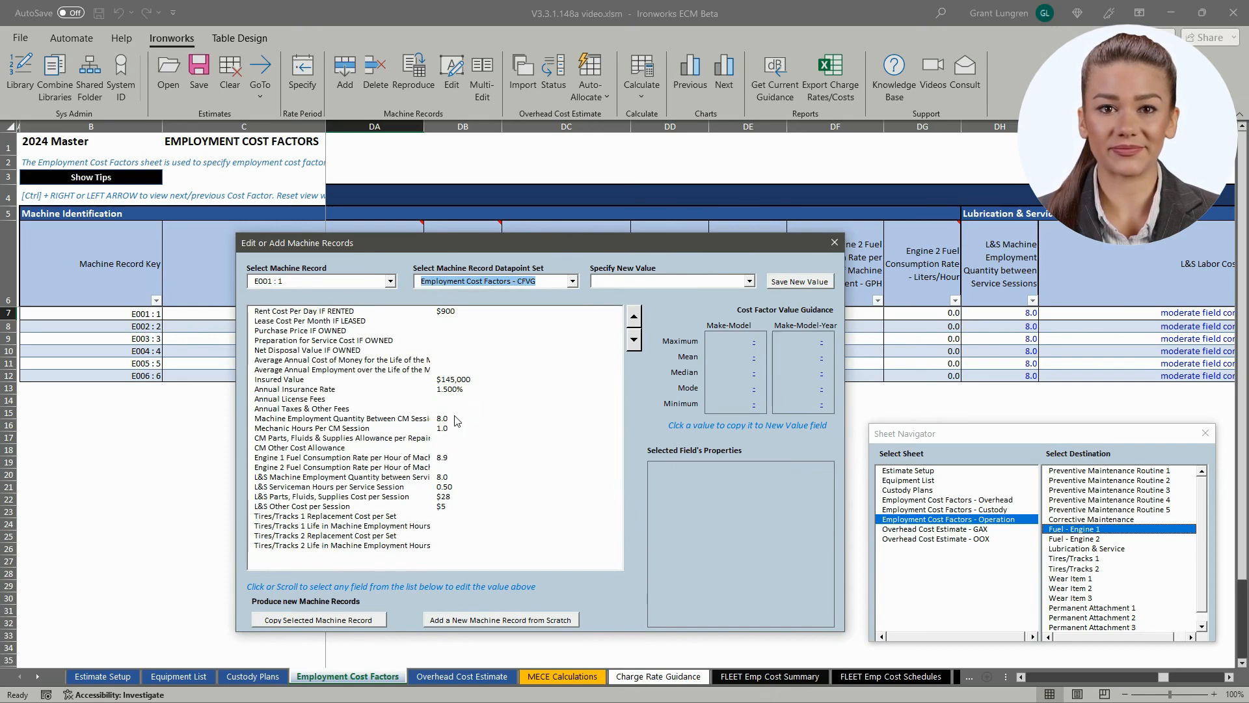
click(445, 460)
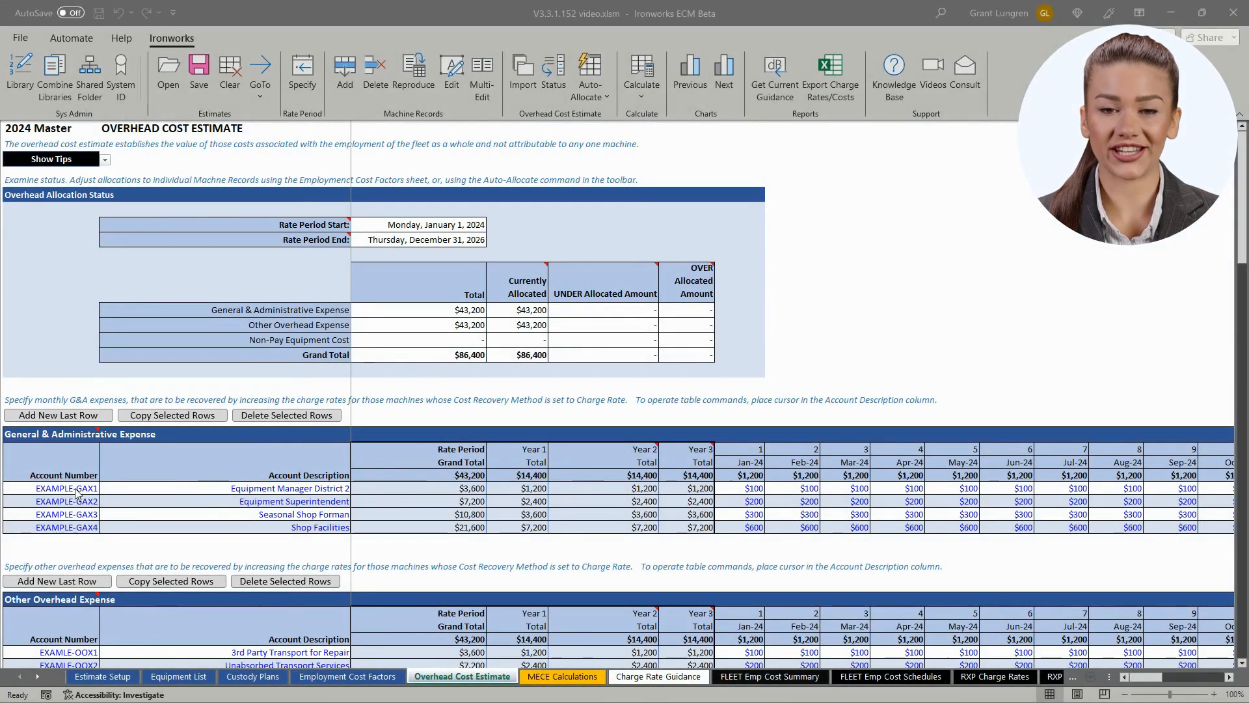
Review the General & Administrative Expense accounts EXAMPLE-GAX1 to GAX4 in the Overhead Cost Estimate, highlighting their Jan-24 to Sep-24 amounts.
click(73, 487)
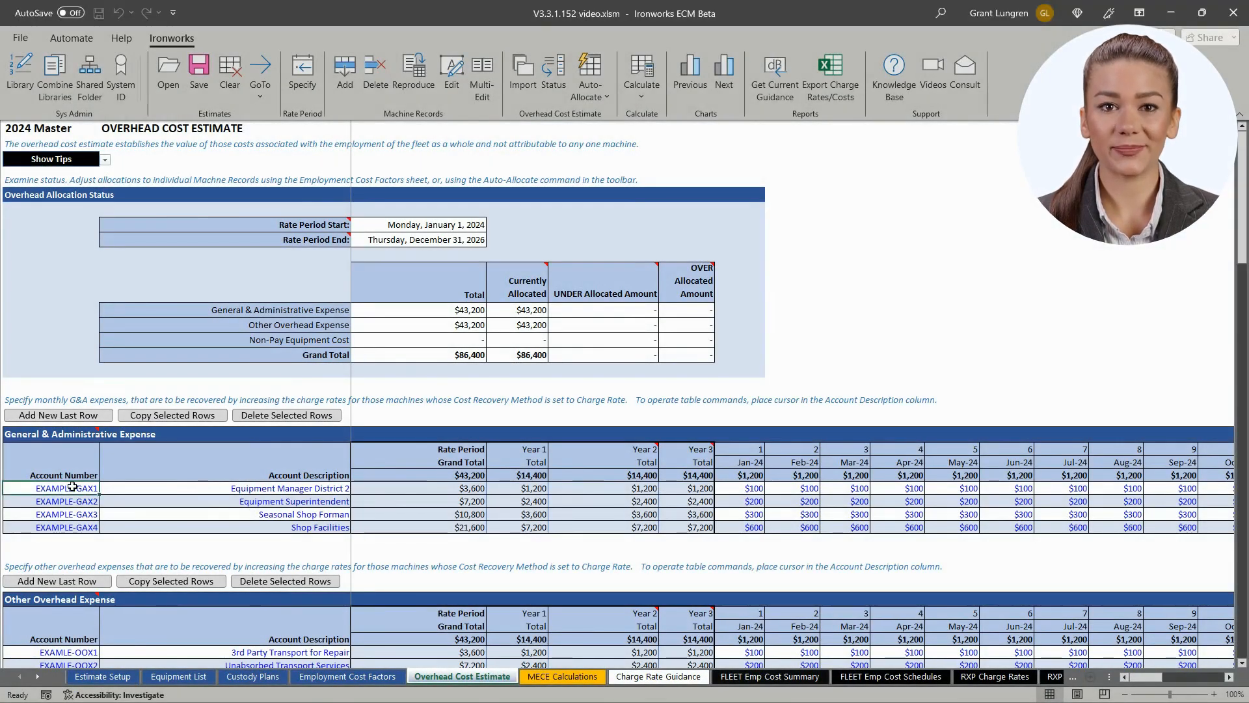
drag(73, 487, 240, 527)
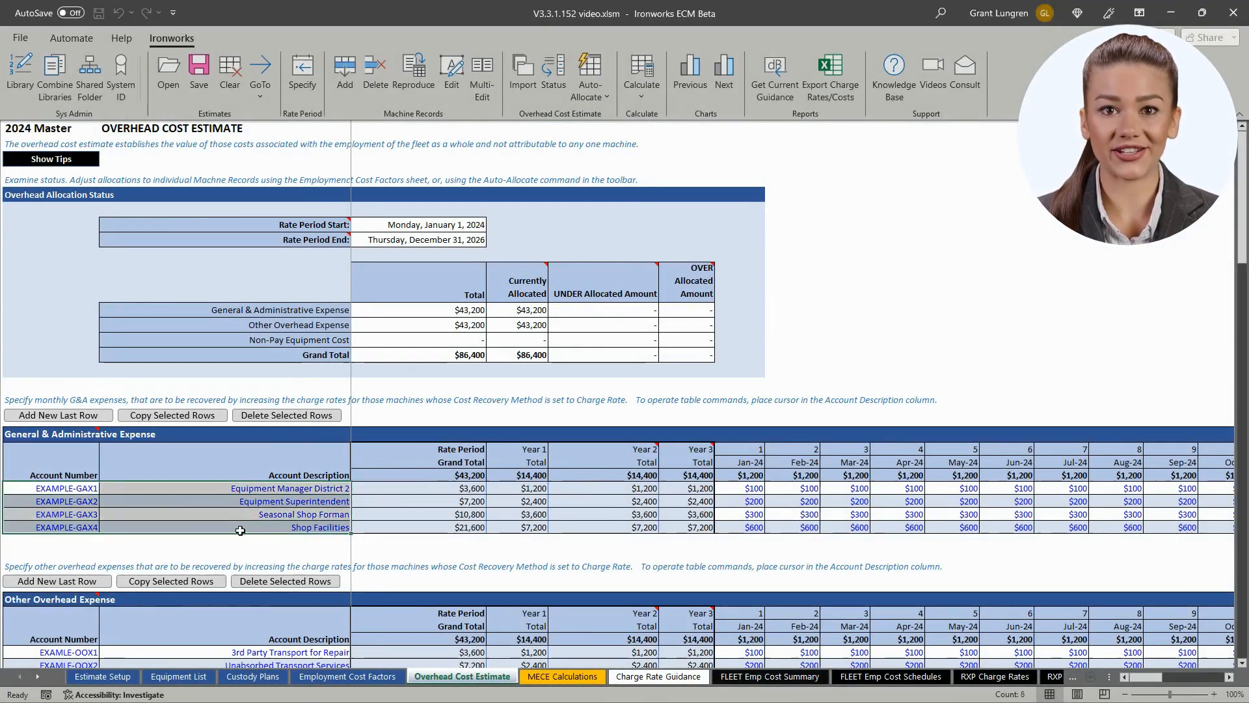
drag(735, 488, 1167, 525)
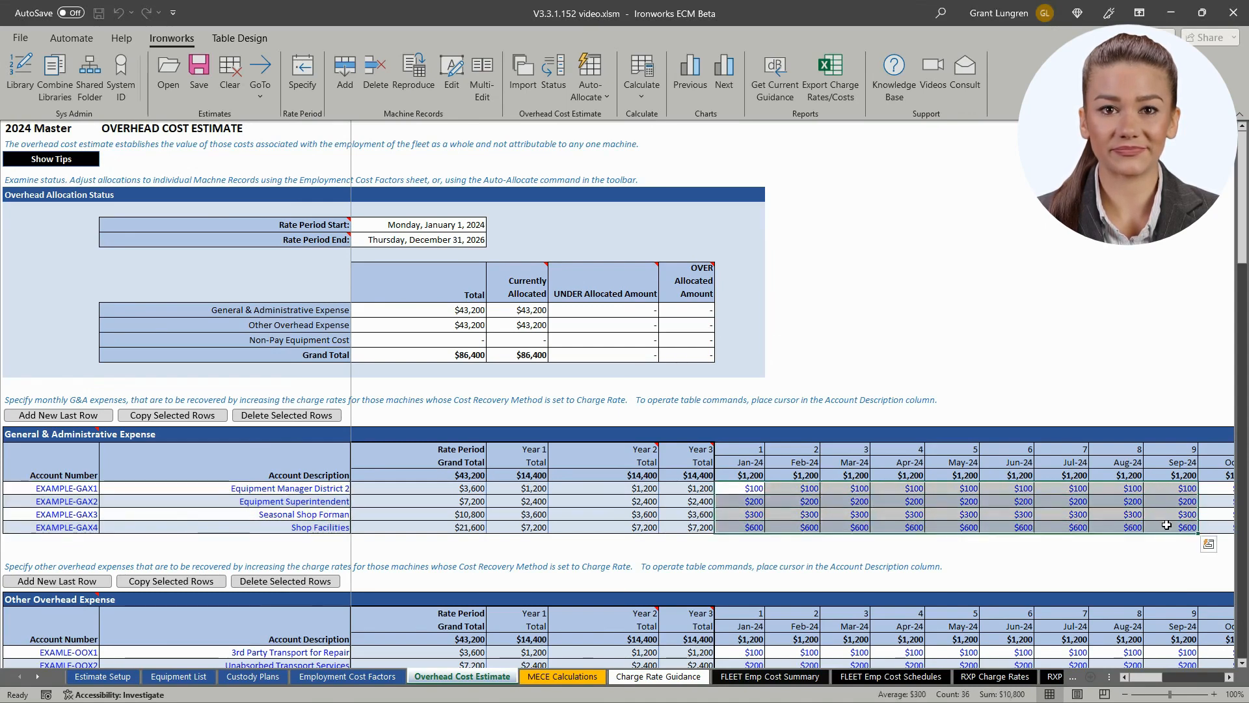
Review the four Other Overhead Expense accounts, their Jan-24 to Sep-24 amounts, and the Non-Pay Equipment Cost table.
click(1239, 624)
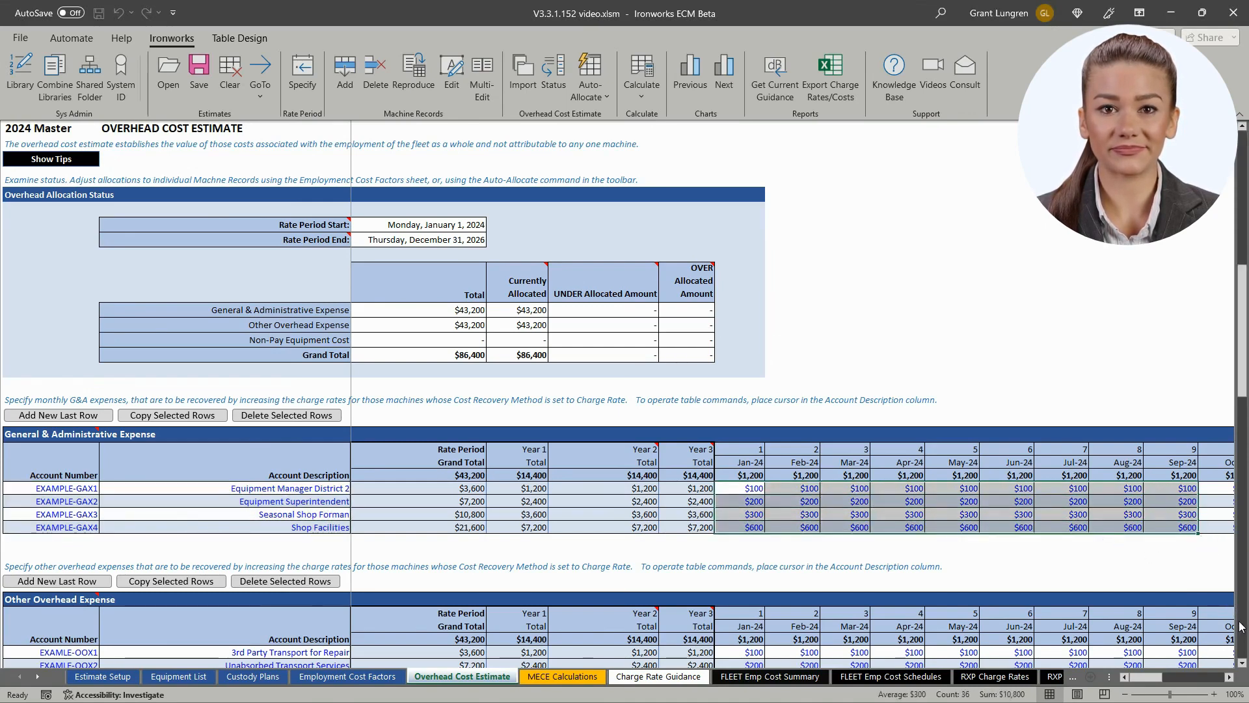
scroll(1211, 590, up, 5)
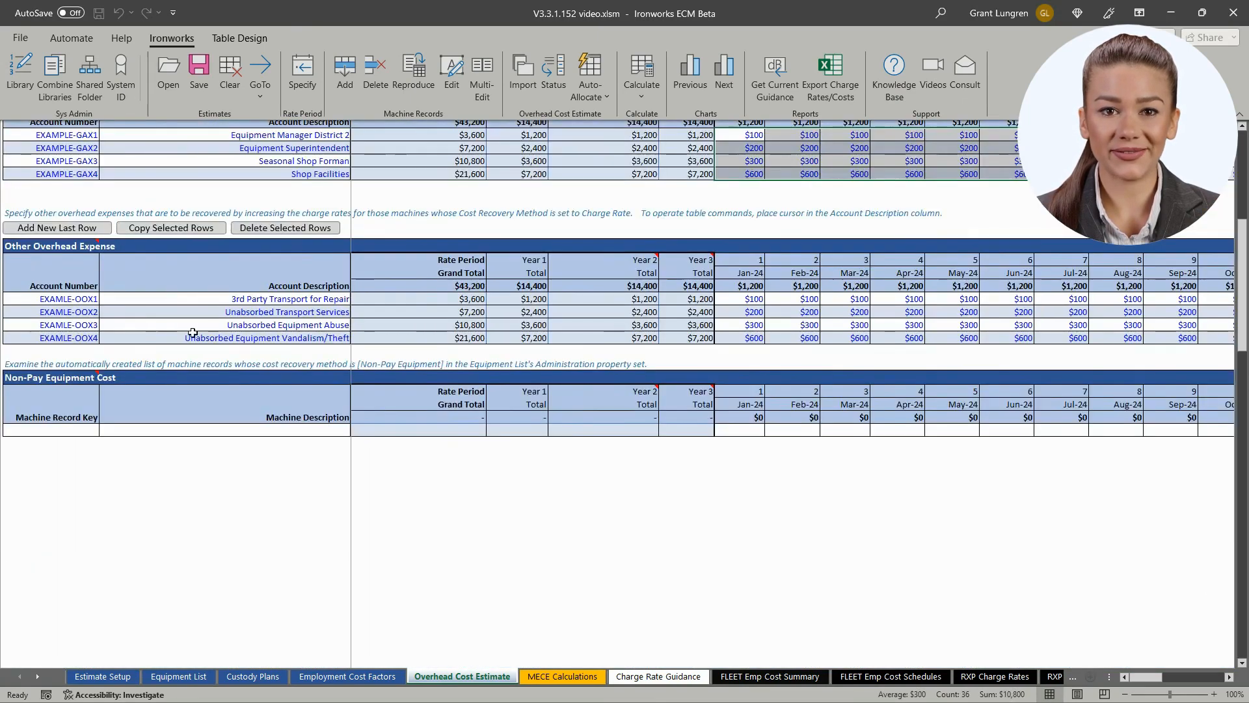
drag(73, 298, 241, 334)
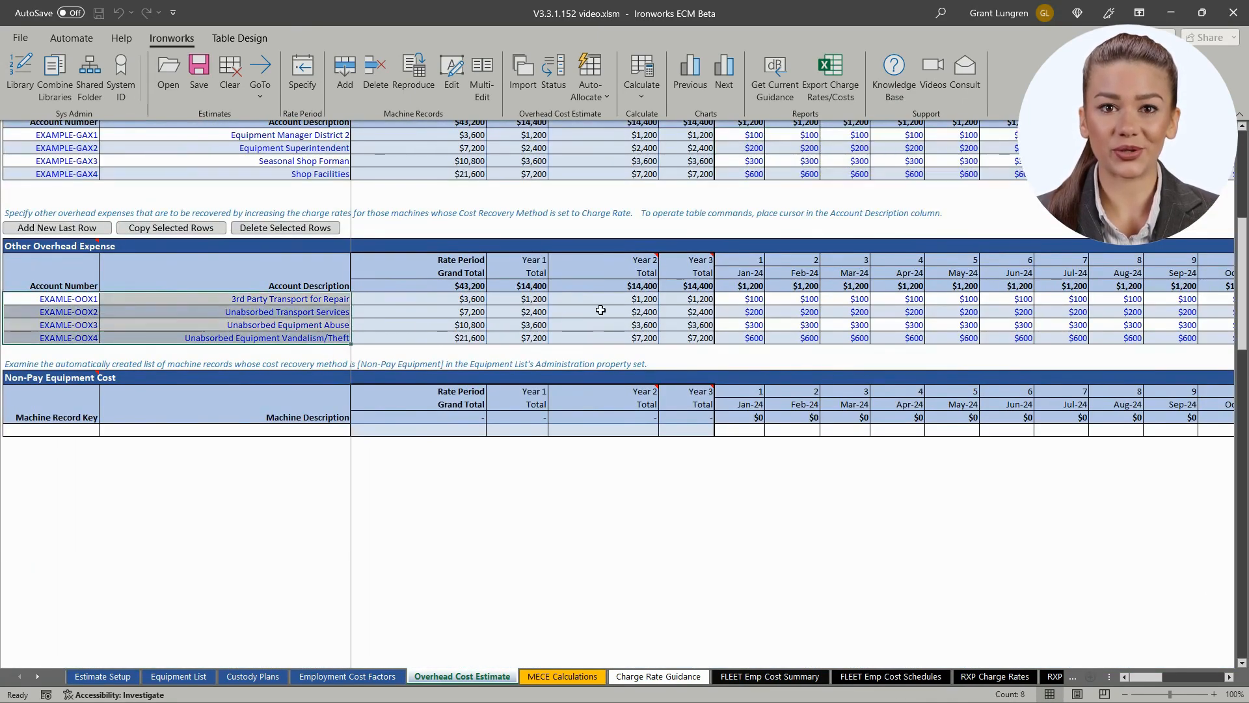
drag(742, 297, 1160, 336)
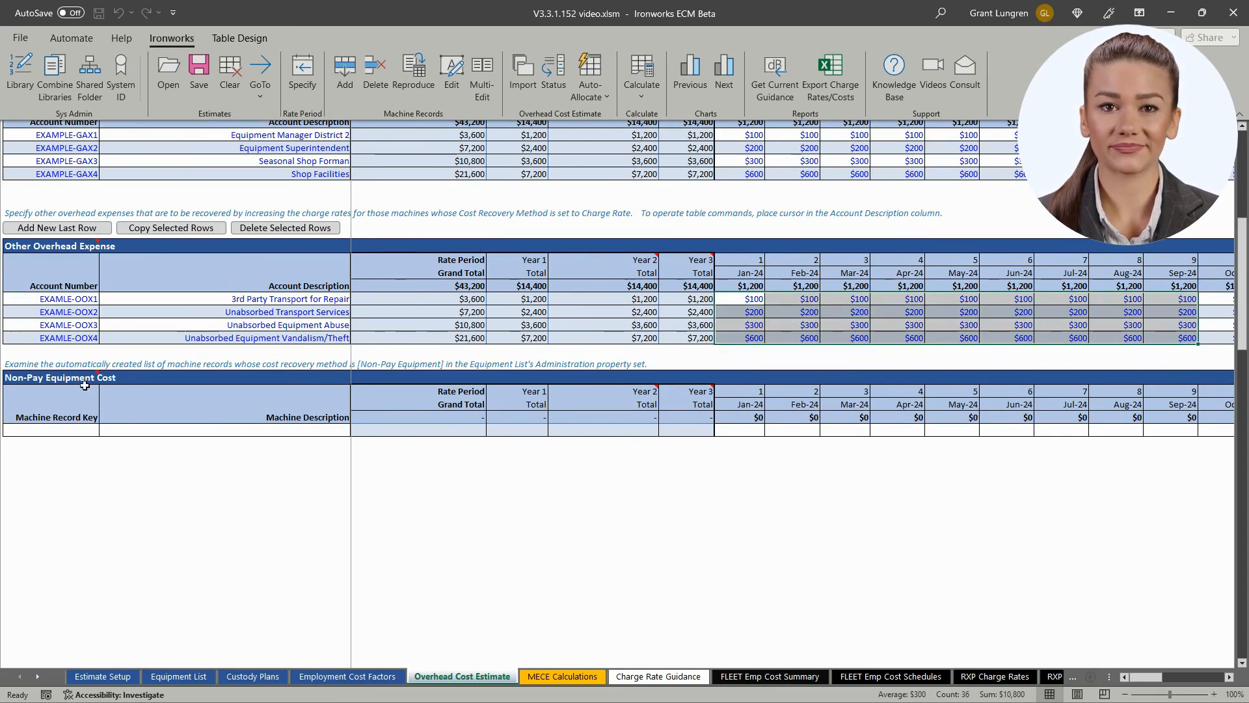
mouse_move(80, 375)
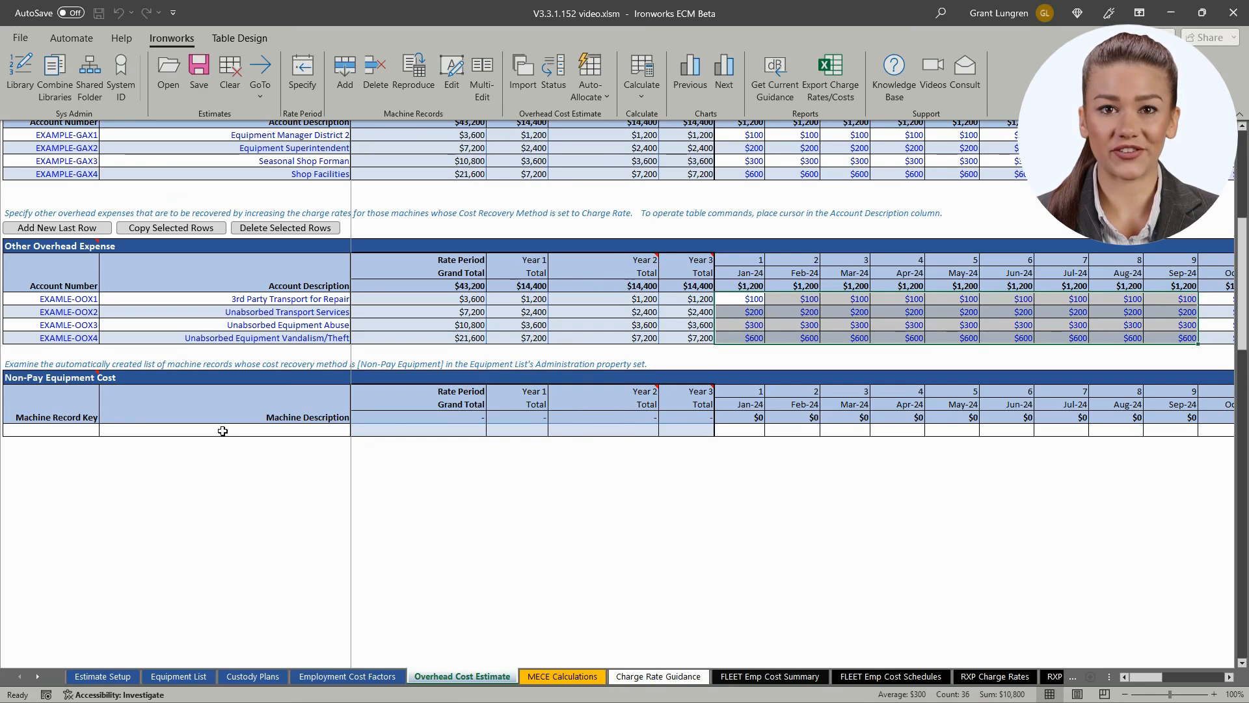
Go to the GAX Allocation column in the Employment Cost Factors overhead section, declining the recalculation of costs and charge rates.
scroll(225, 426, up, 9)
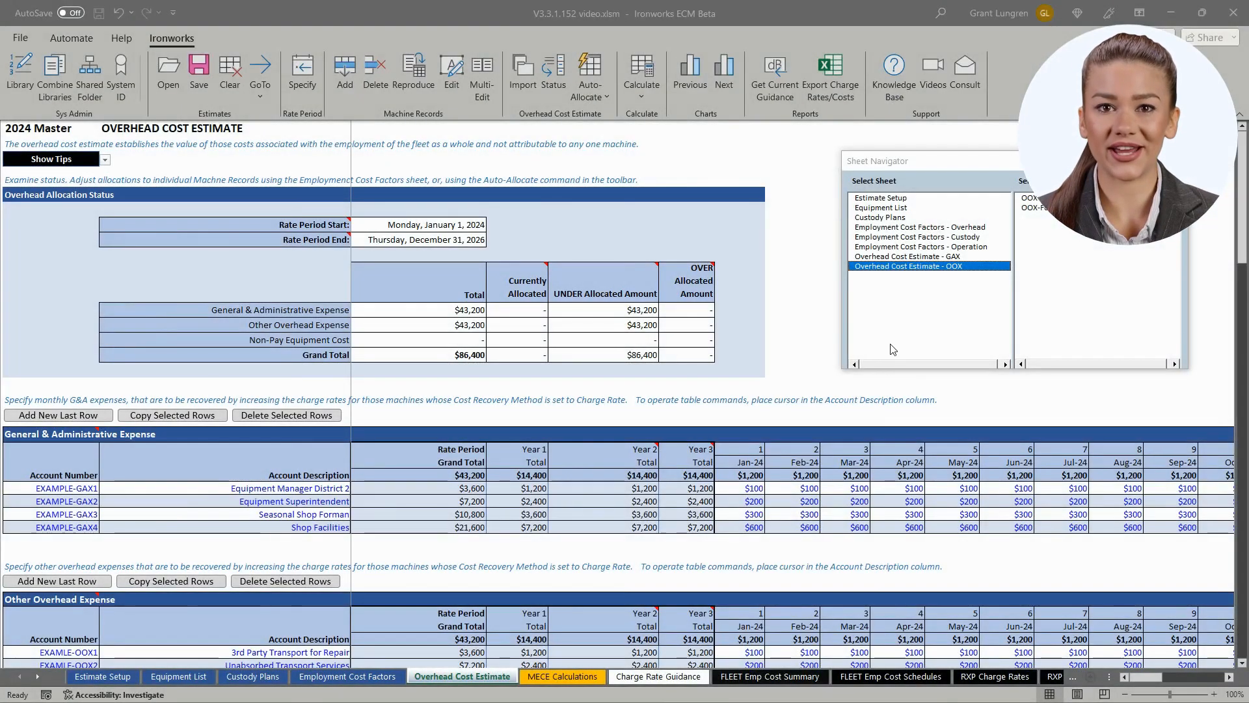
click(909, 228)
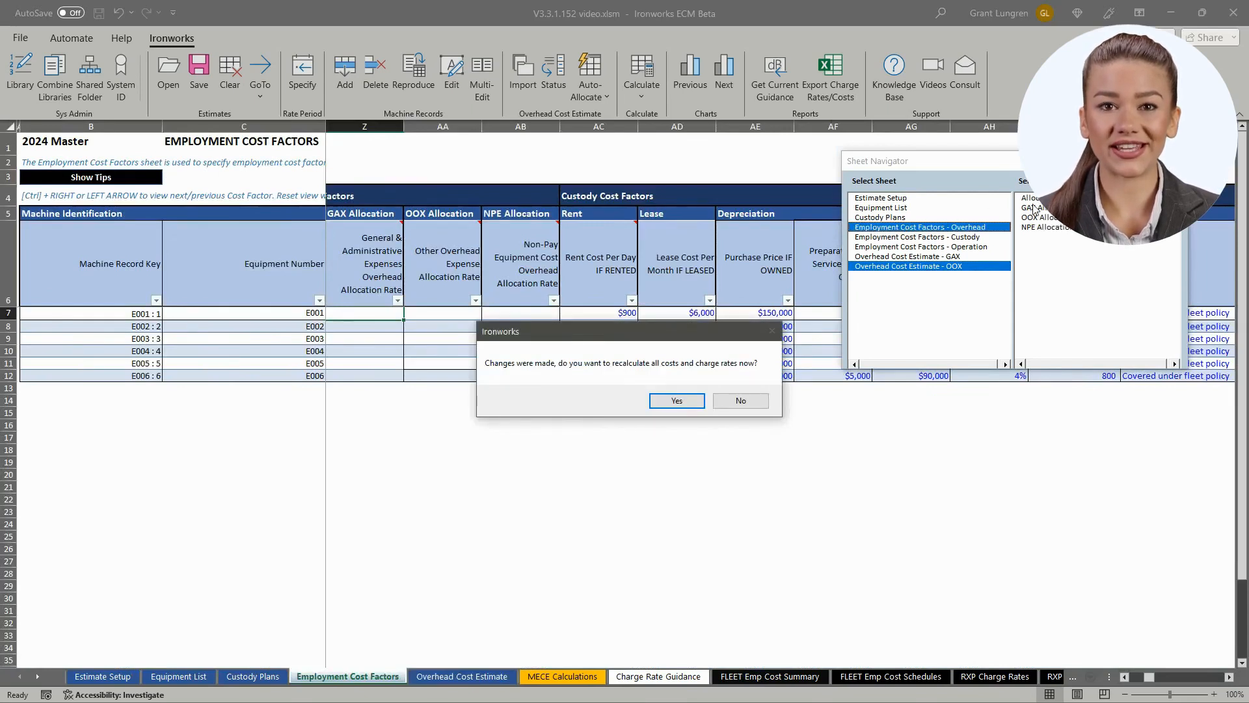
click(758, 400)
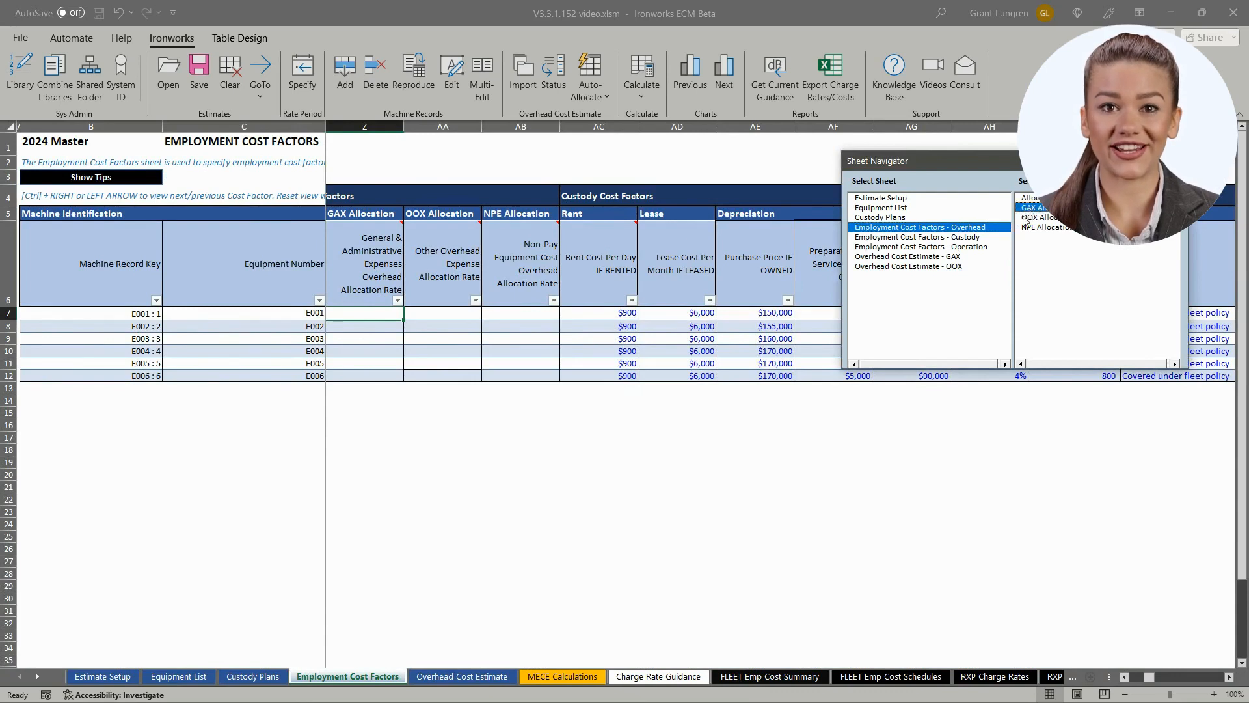
Set the GAX, OOX and NPE overhead allocation rates of machine records E001 to E005 to 20%.
click(365, 318)
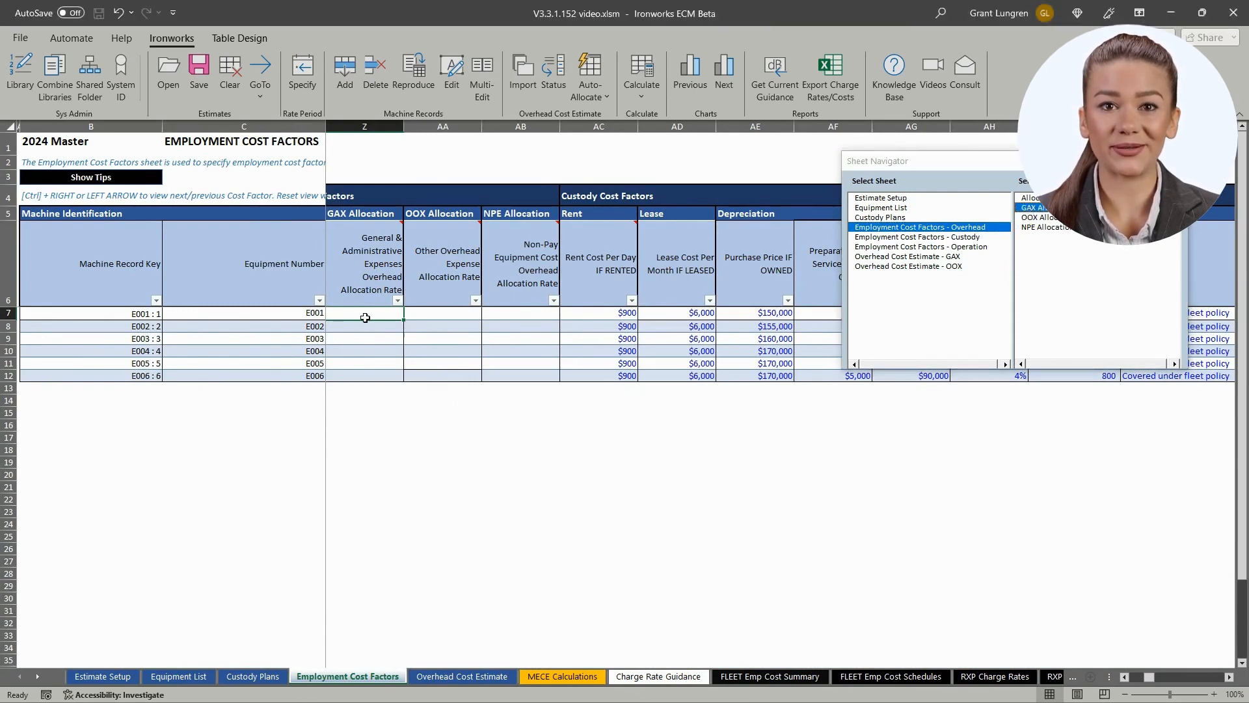
text(.)
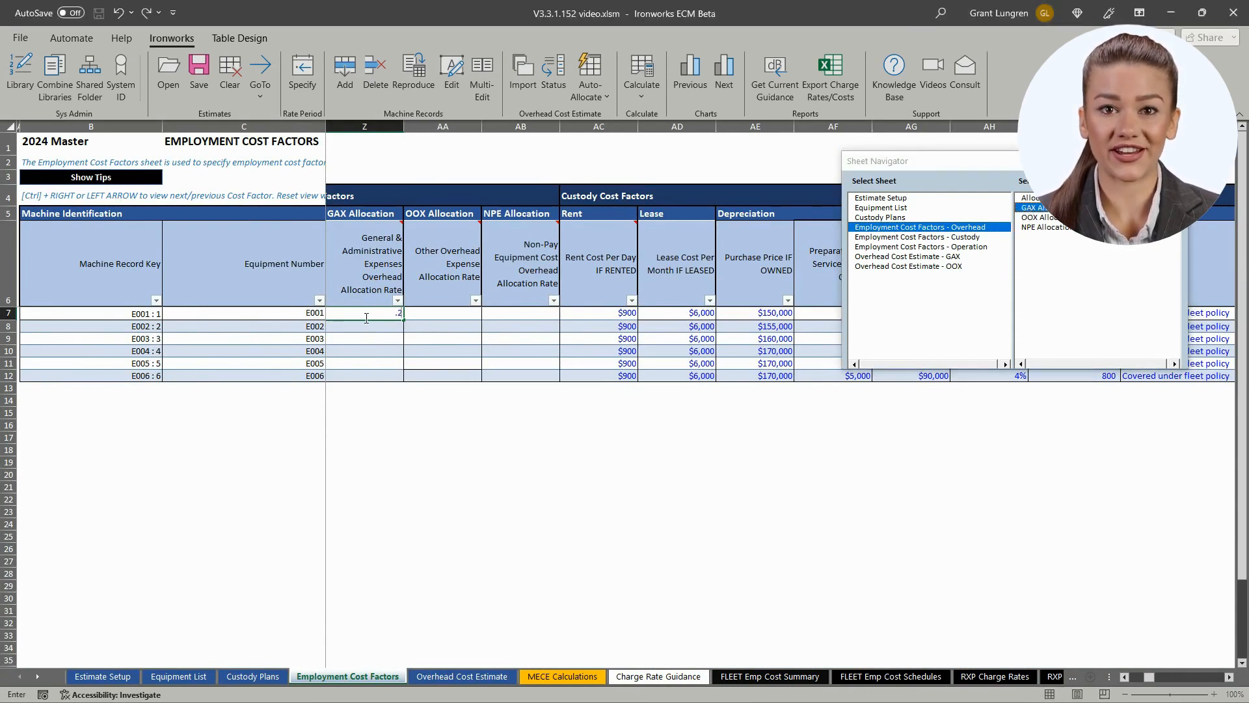
text(2)
key(Return)
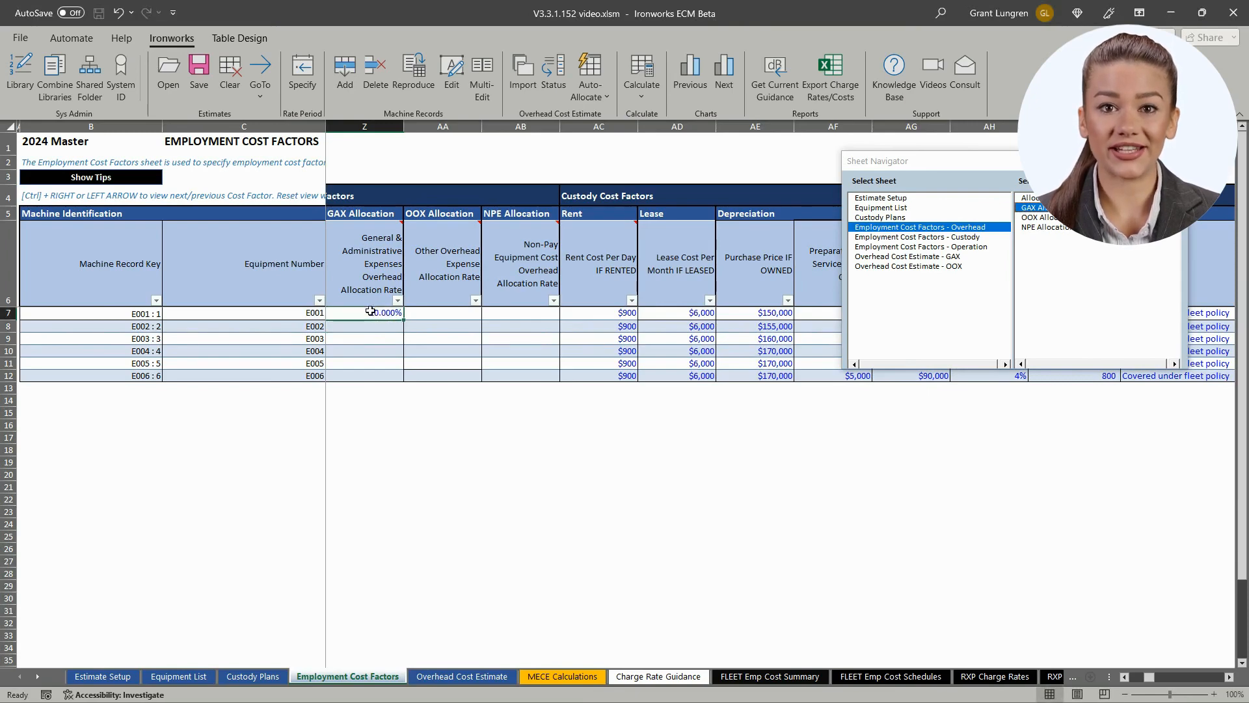
drag(404, 318, 544, 362)
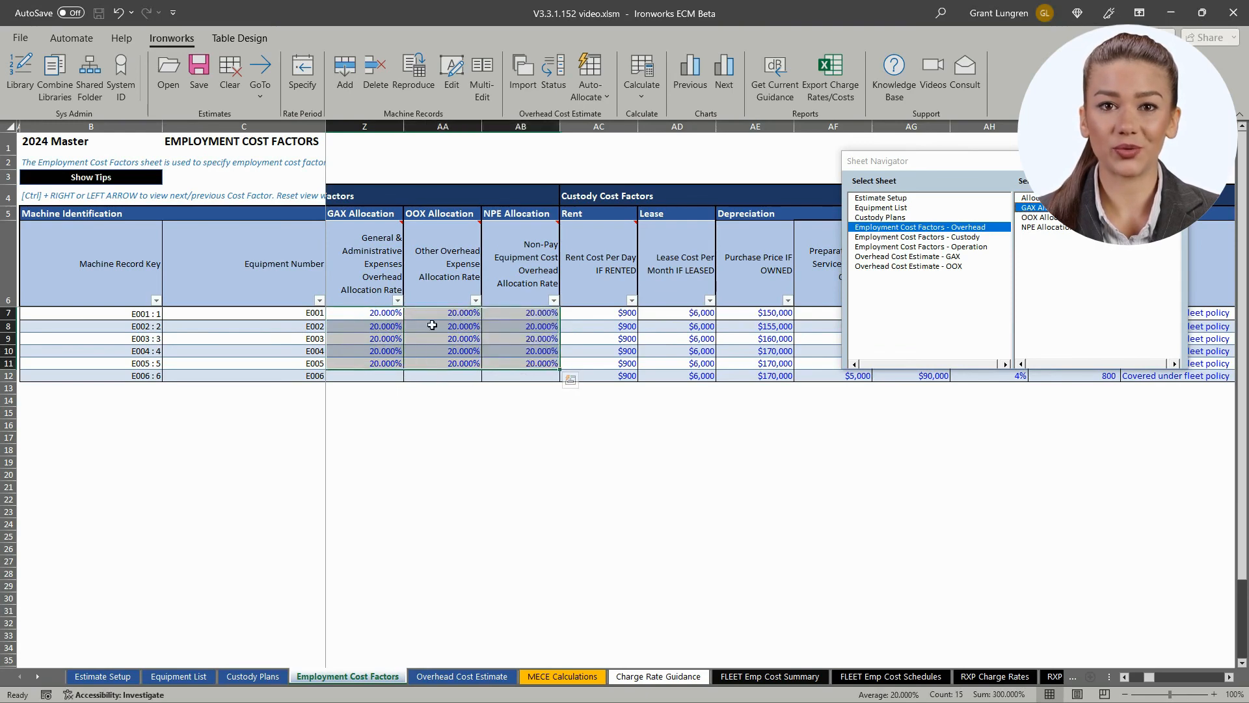
click(382, 312)
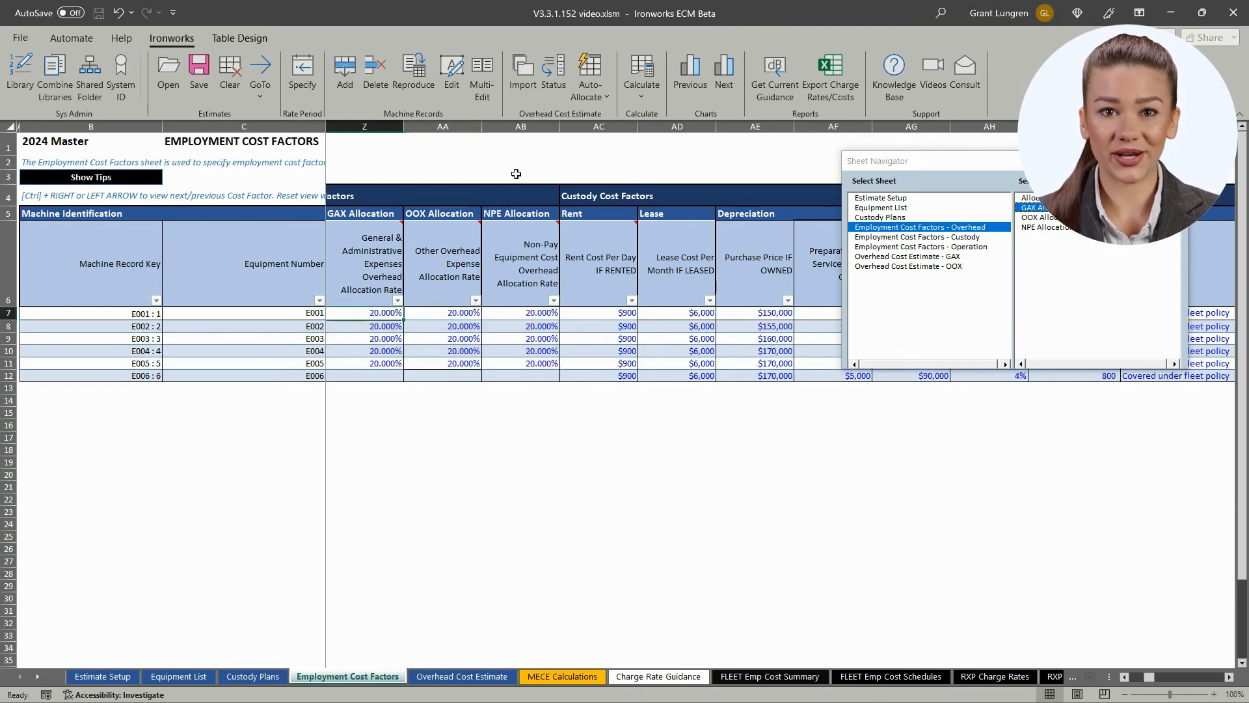
Auto-allocate all overhead across the machine records, overwriting the current allocation settings and declining to recalculate the entire estimate.
click(608, 97)
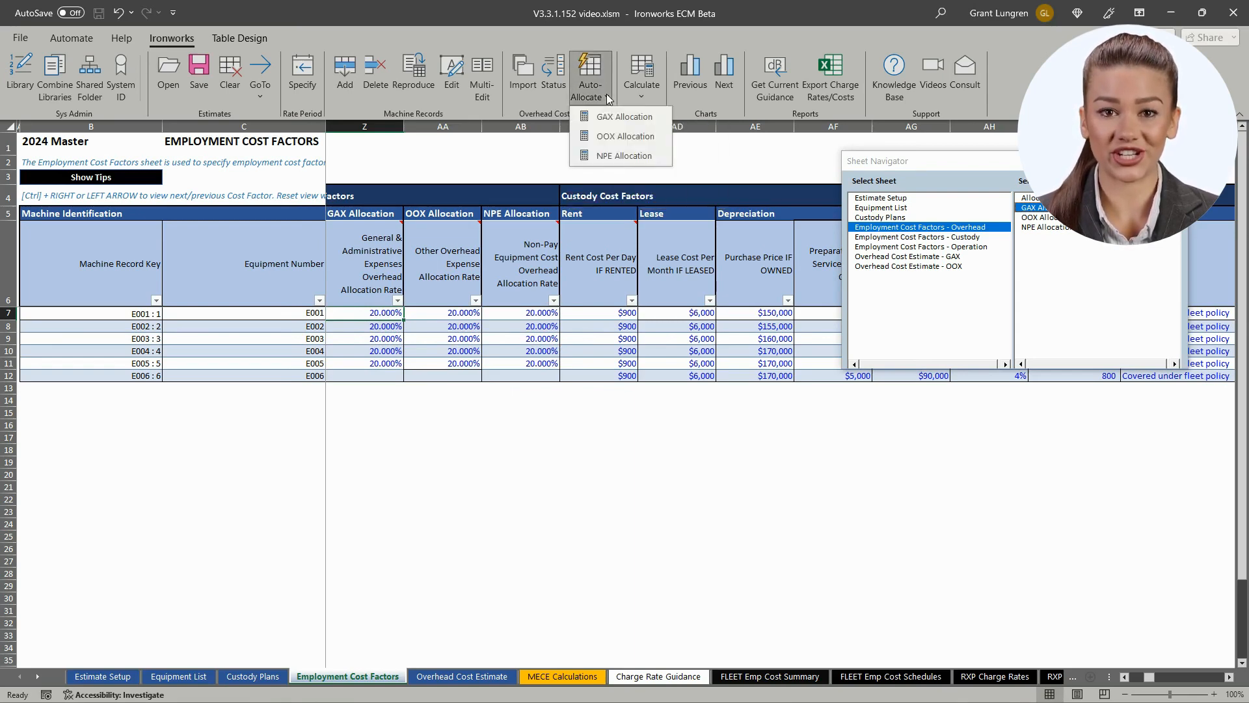
click(596, 68)
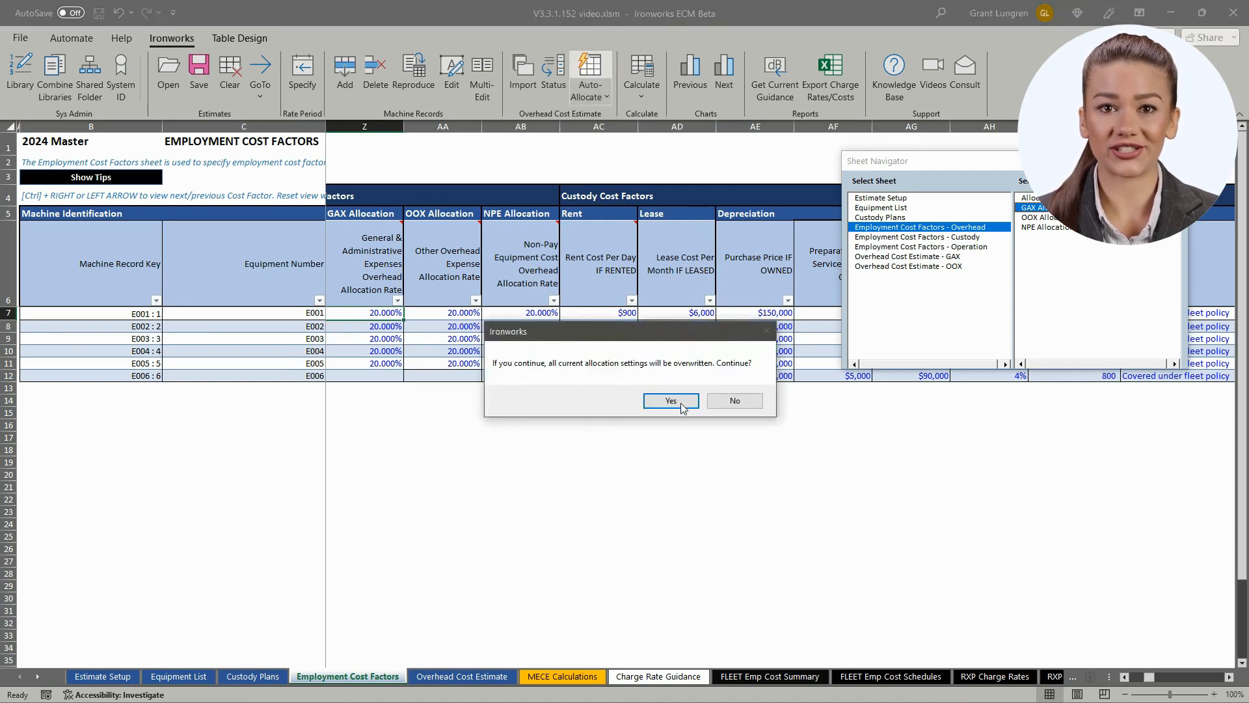
click(680, 403)
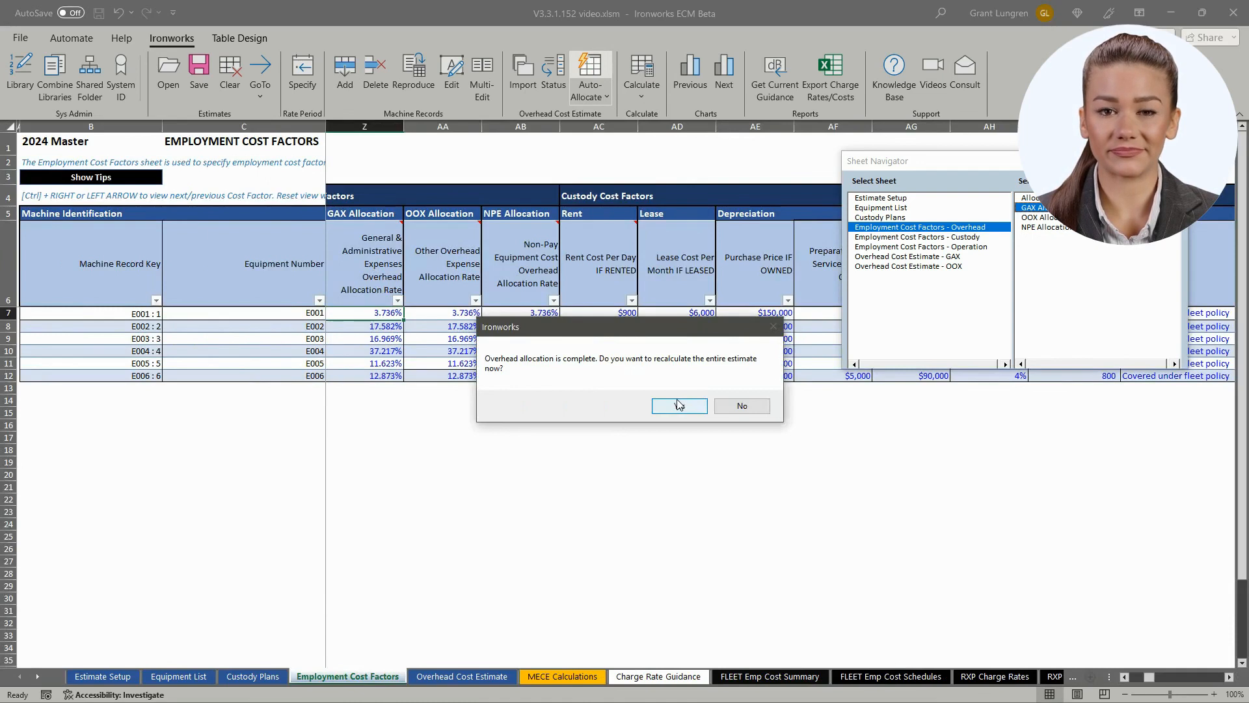
click(737, 406)
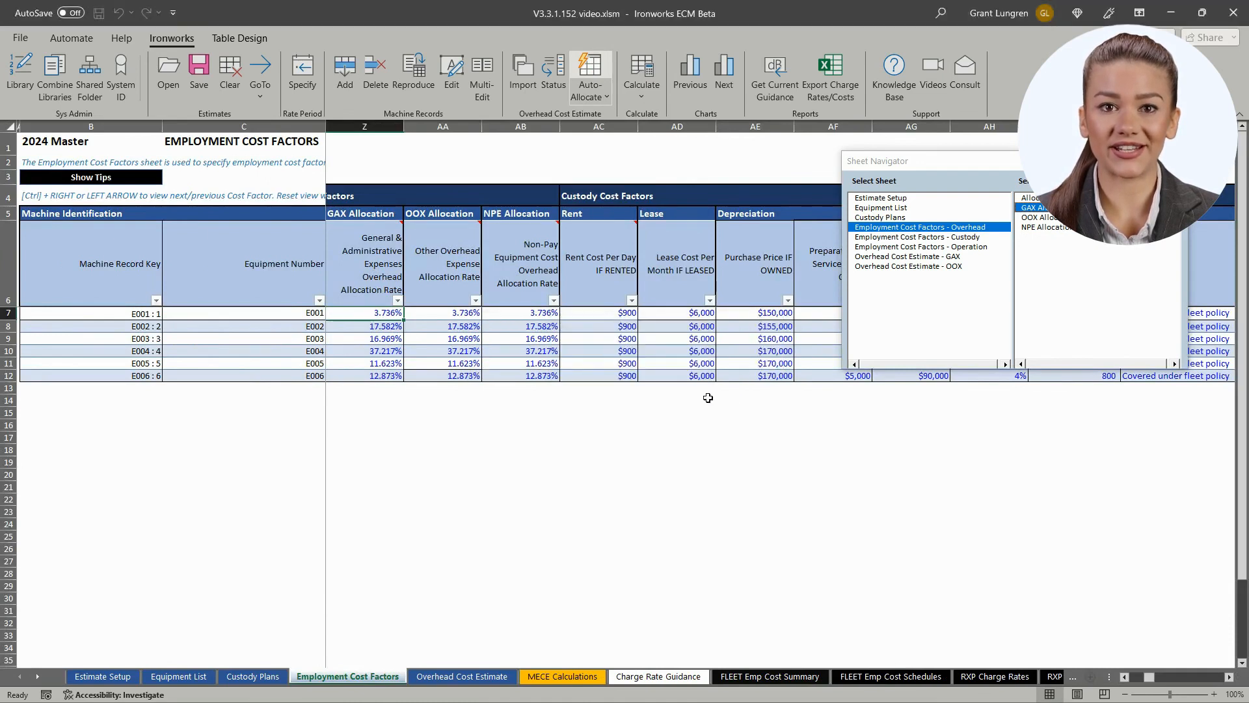
Highlight the GAX, OOX and NPE rates of all six records, and check the Overhead Allocation Status with recalculation.
drag(389, 314, 521, 376)
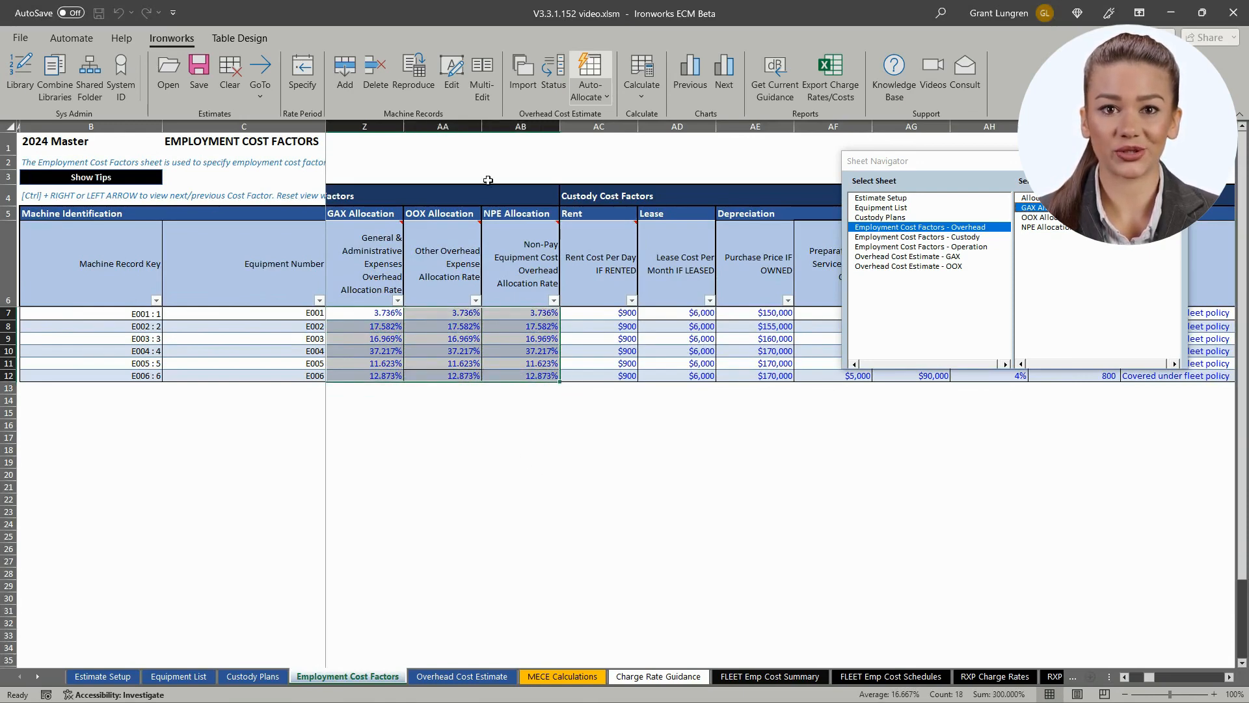
click(551, 89)
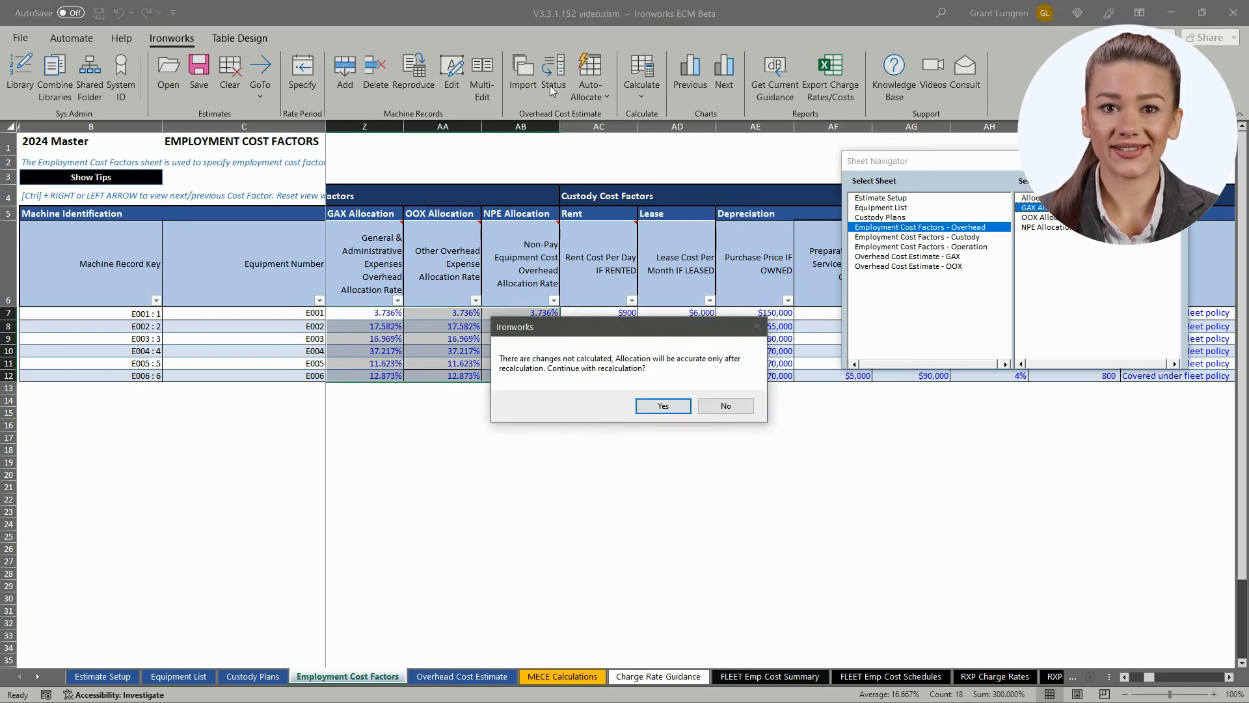
click(664, 406)
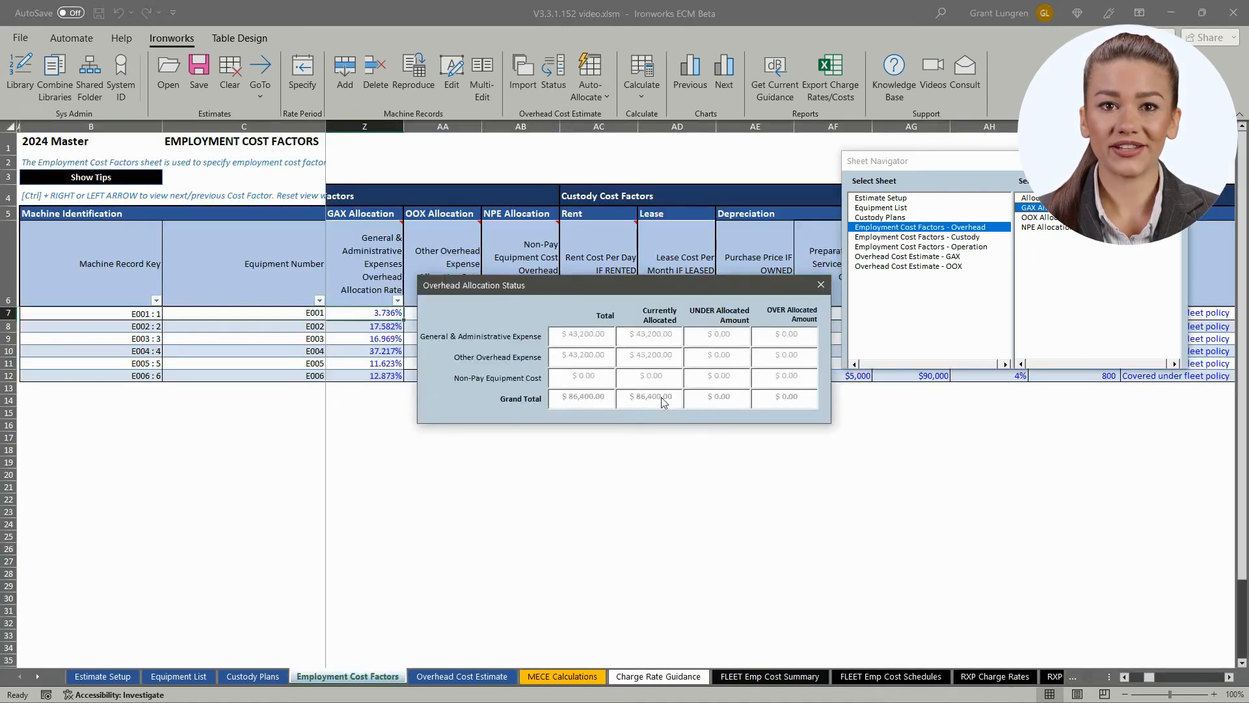
drag(659, 285, 670, 406)
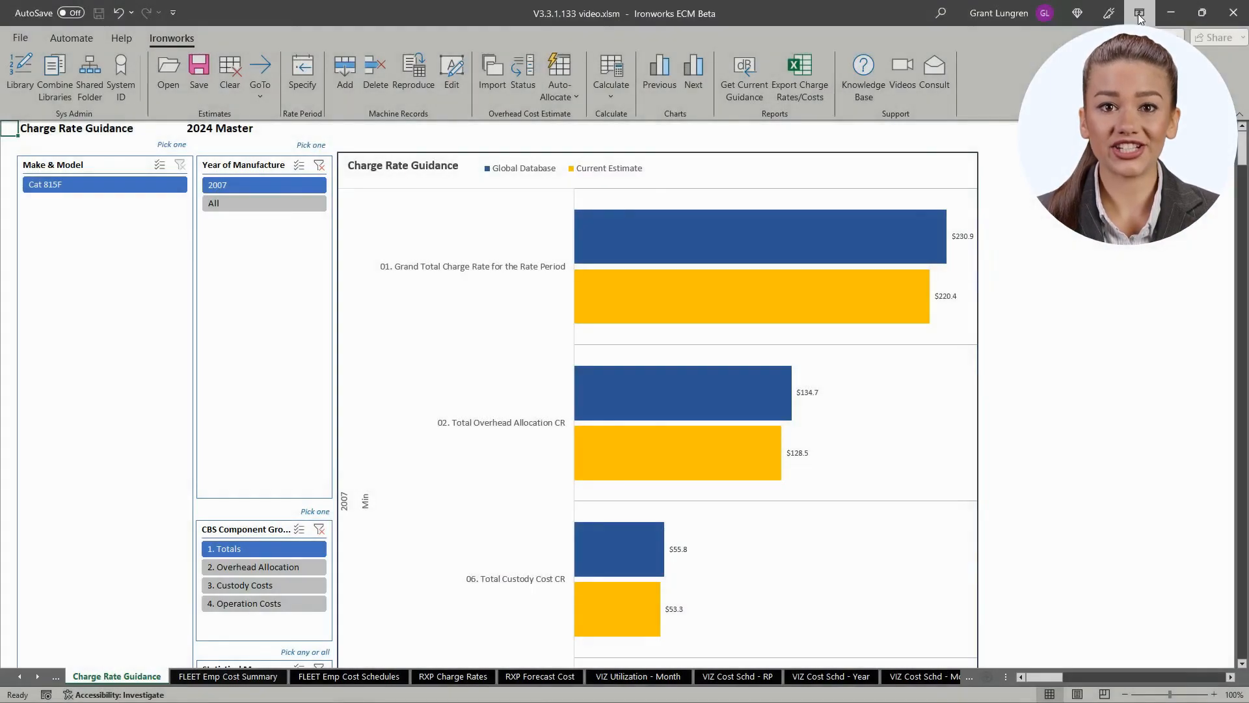
Filter the Charge Rate Guidance chart to the Max and Min statistical measures in full-screen view, and get the current guidance.
click(1139, 19)
click(1150, 49)
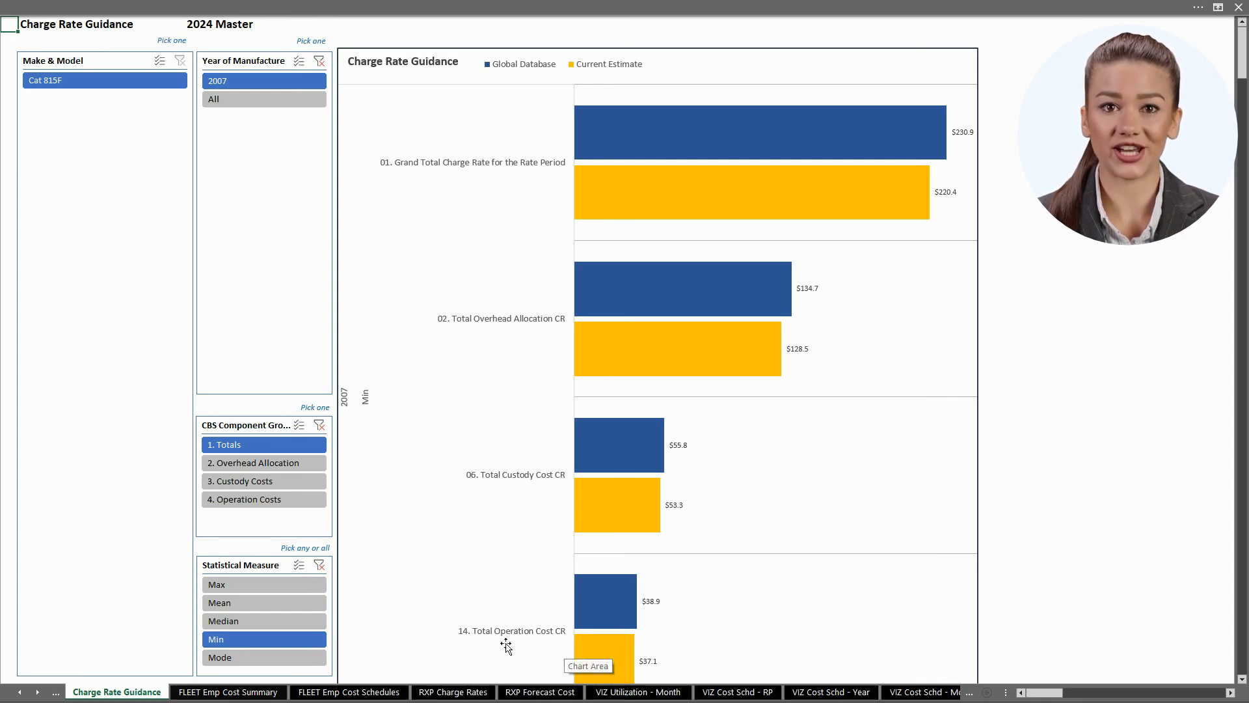
click(293, 583)
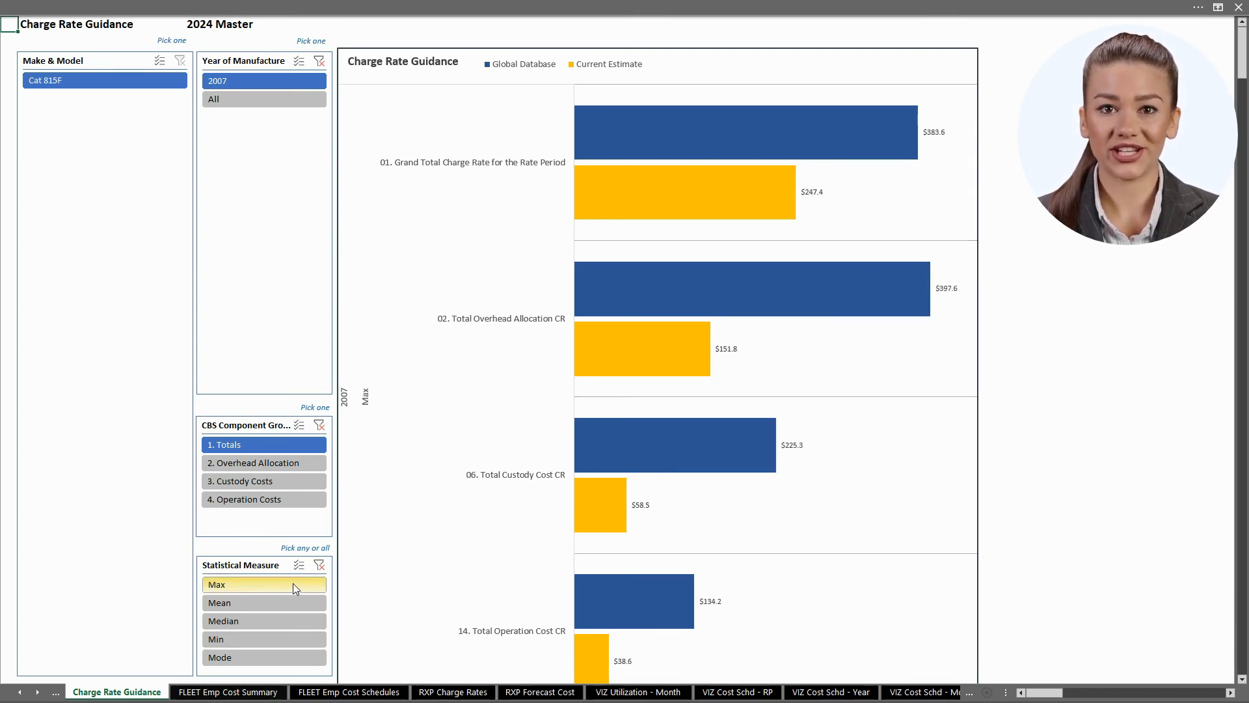
click(279, 634)
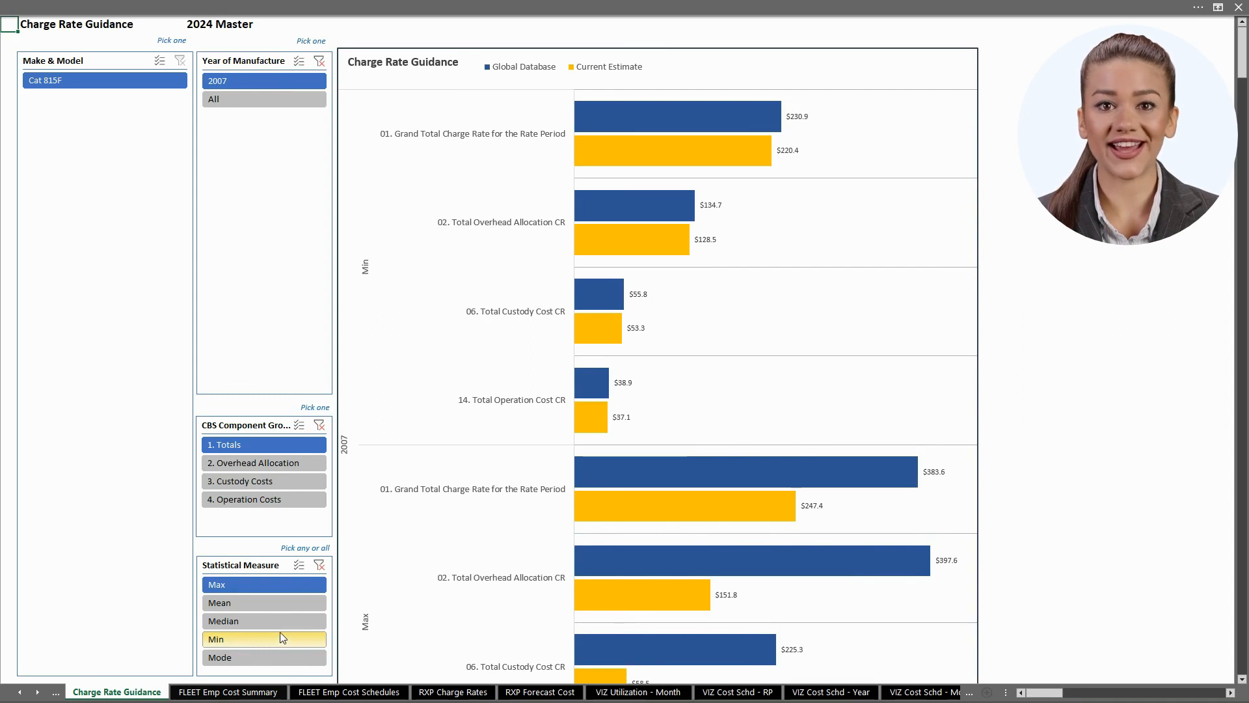
click(1219, 8)
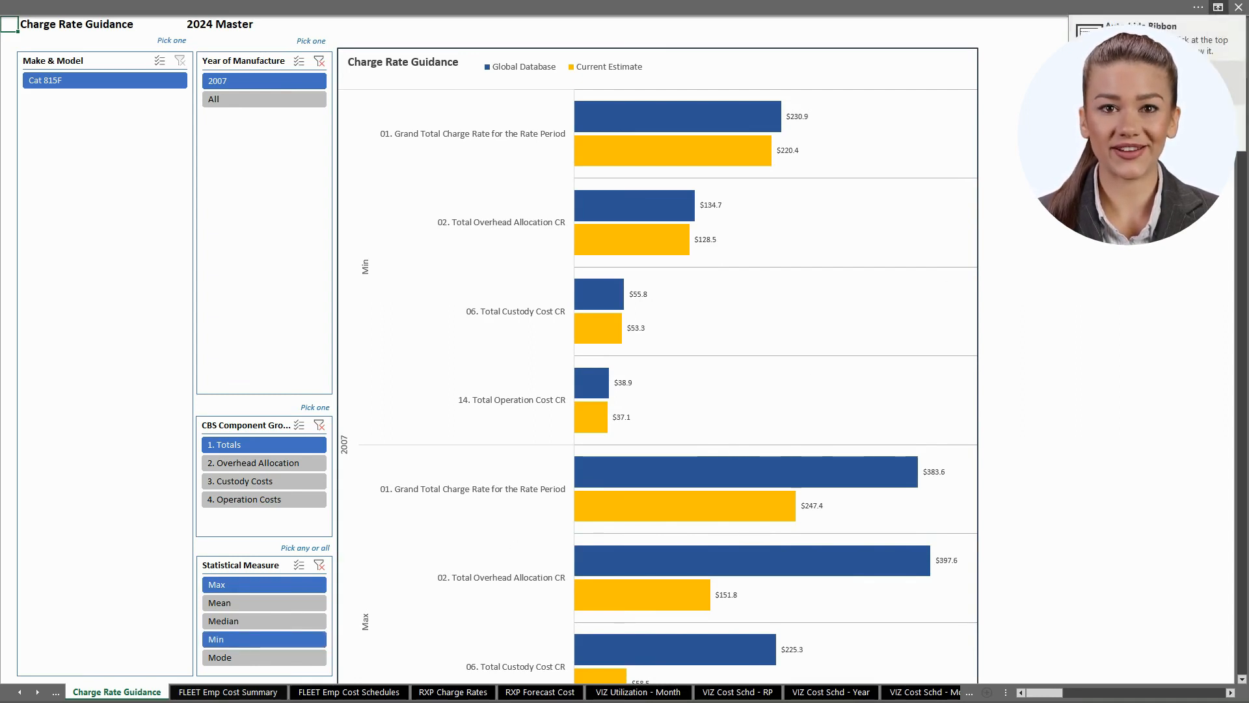
click(1223, 117)
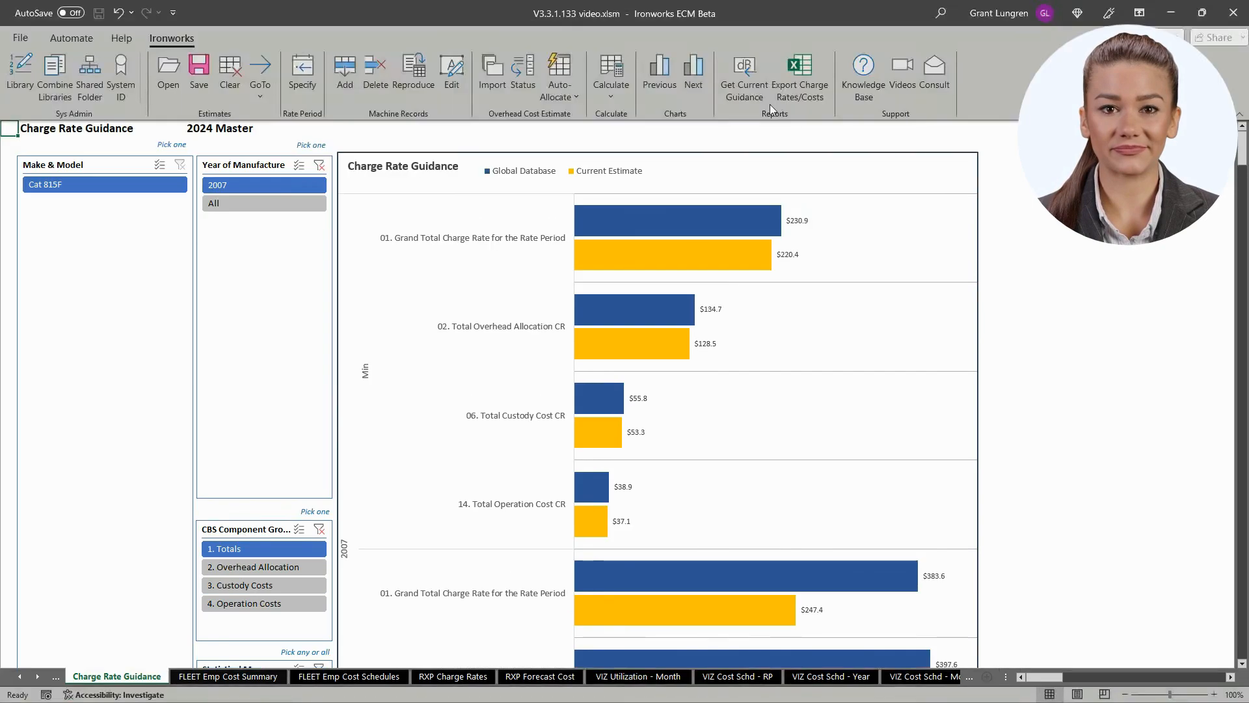
click(745, 82)
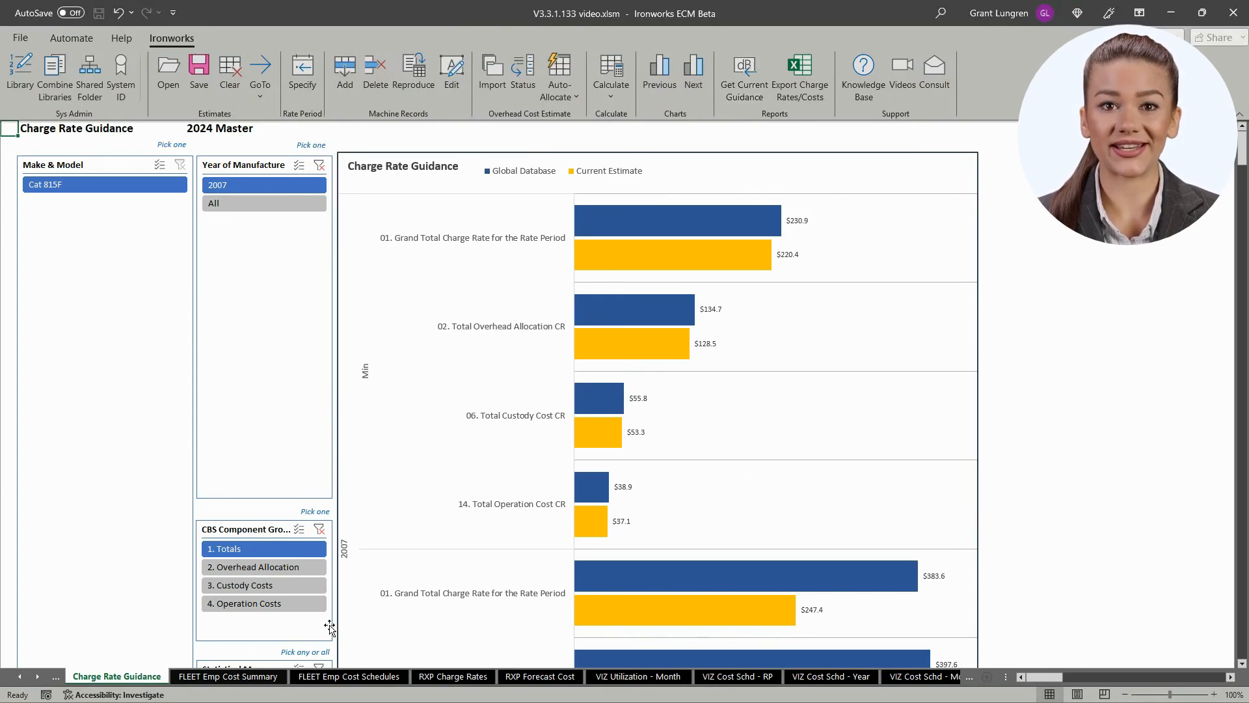
Examine the General & Administrative, Total Overhead Allocation and Grand Total charge rates against their guidance charts in the Fleet Employment Cost Summary.
click(262, 677)
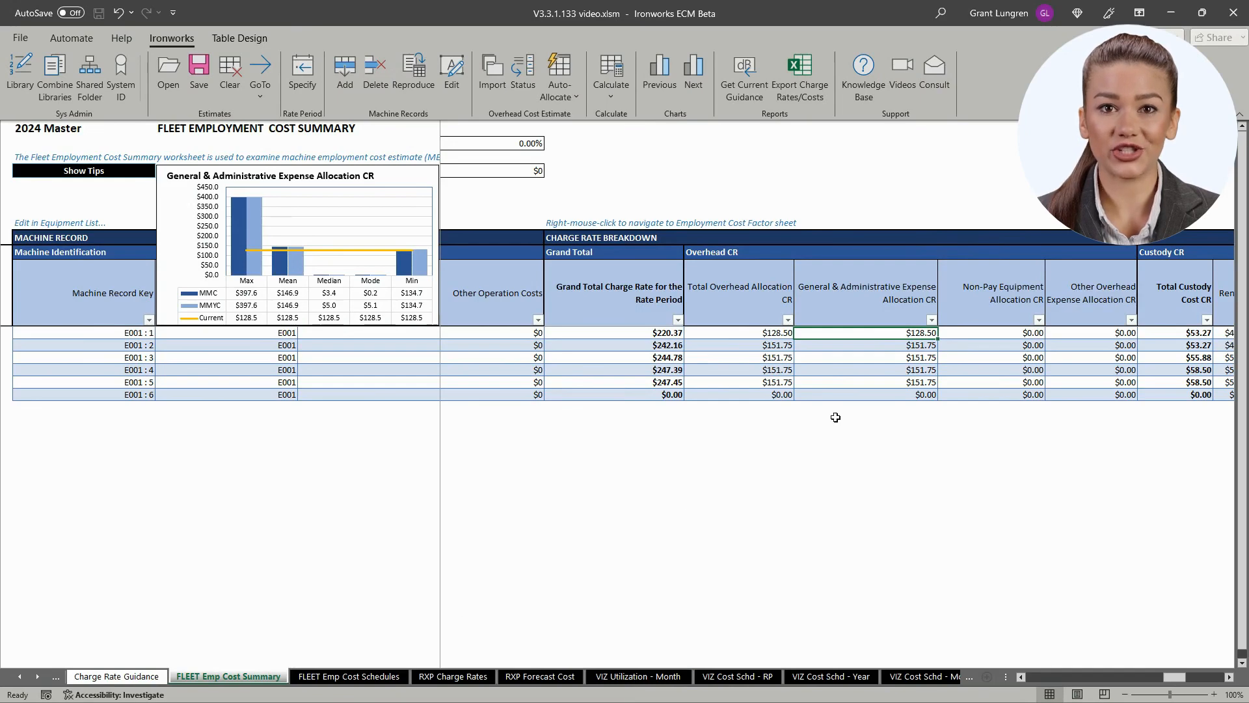
click(865, 346)
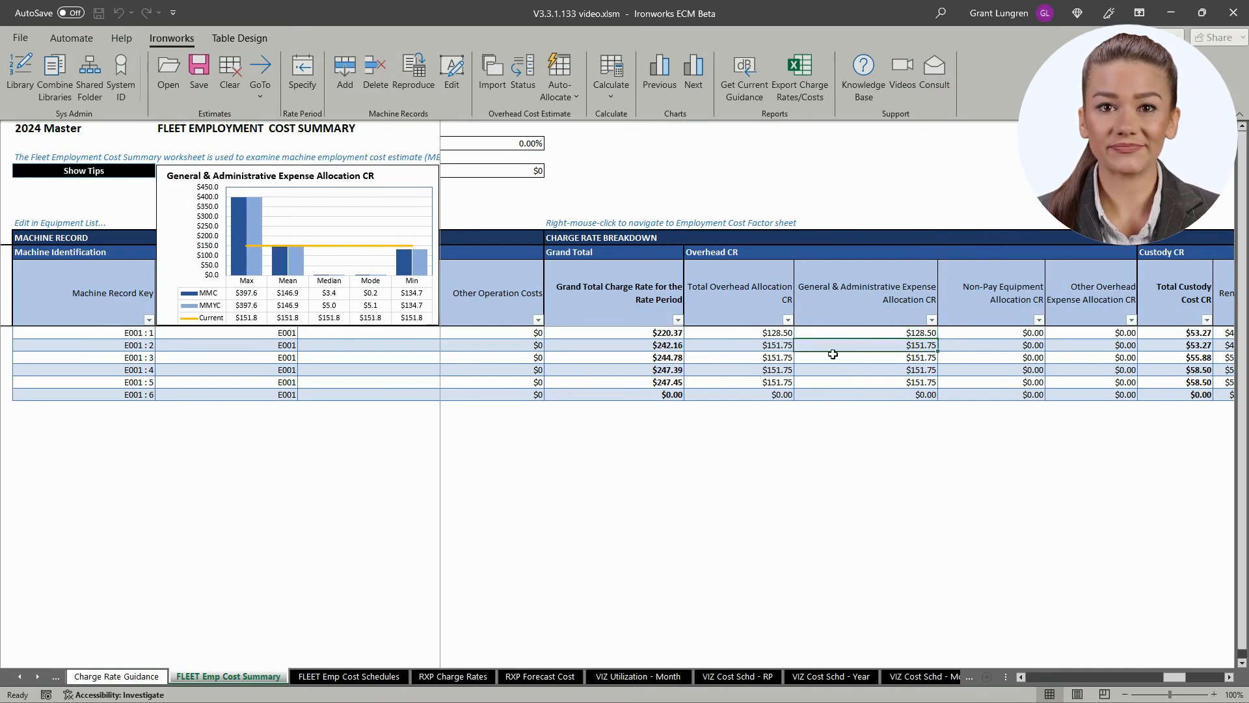
click(779, 345)
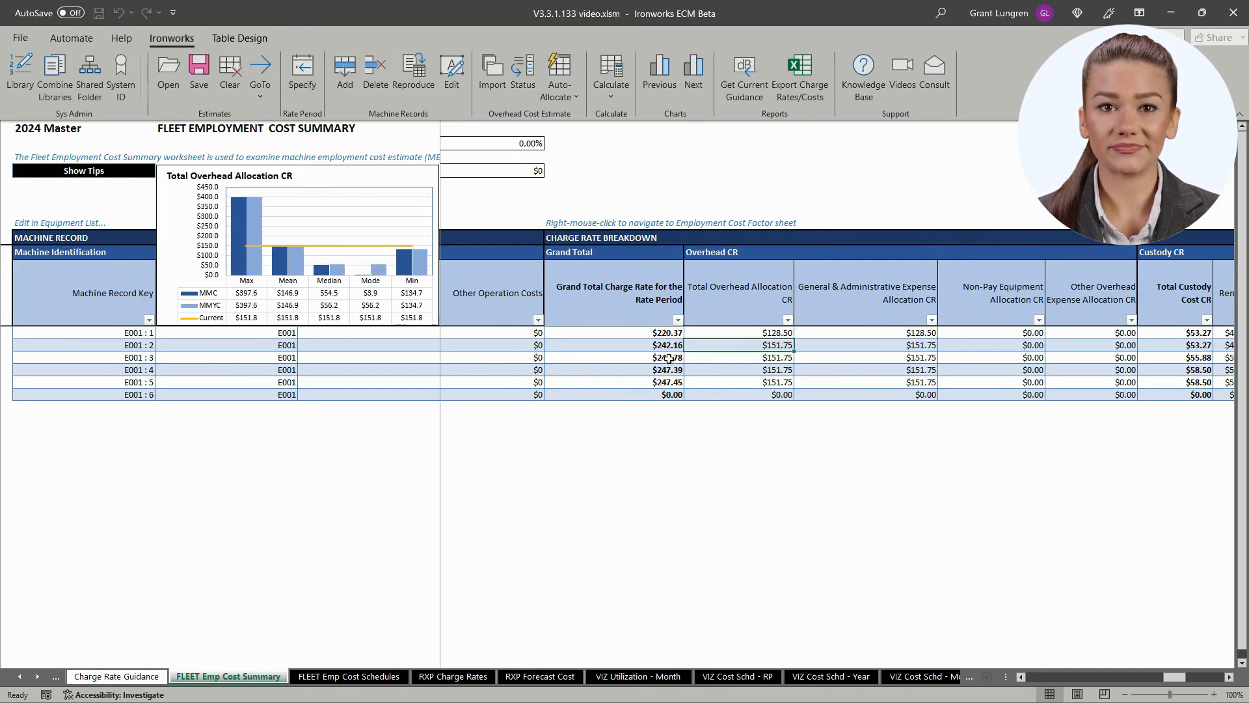
click(668, 358)
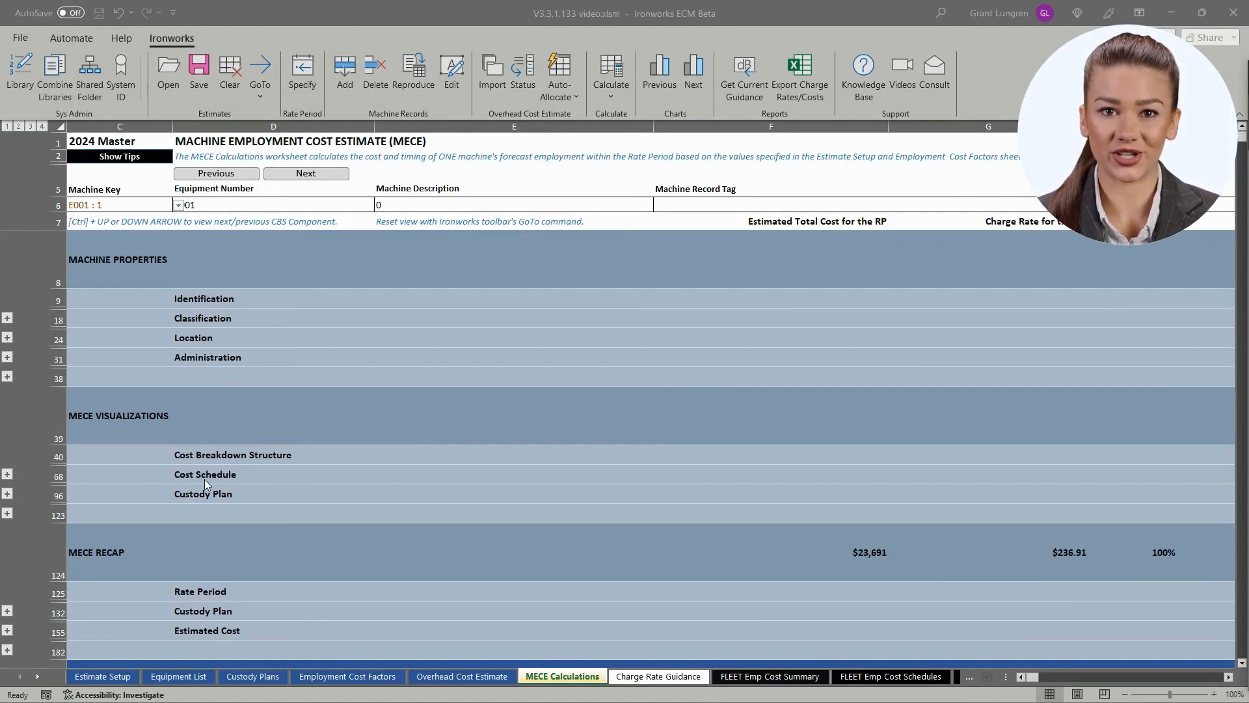
Expand the Cost Schedule chart in the MECE Calculations sheet and step through machine records E001 : 1 to E001 : 6.
click(8, 494)
click(7, 493)
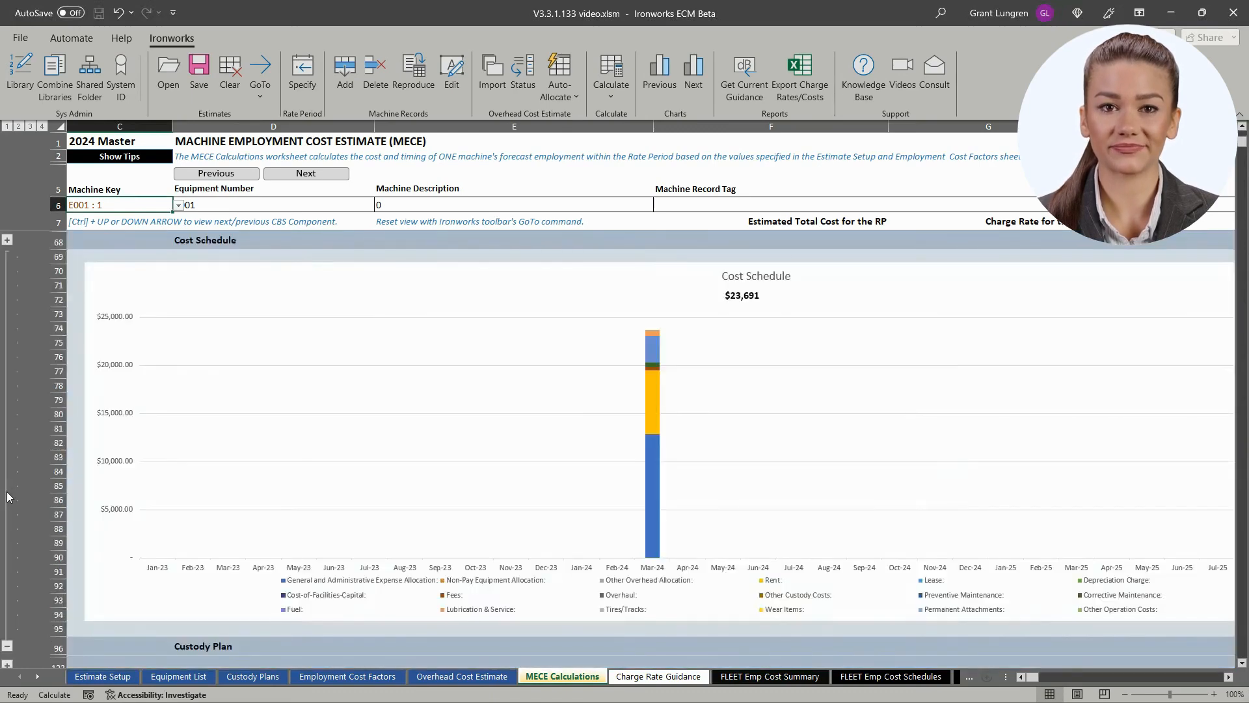
click(288, 171)
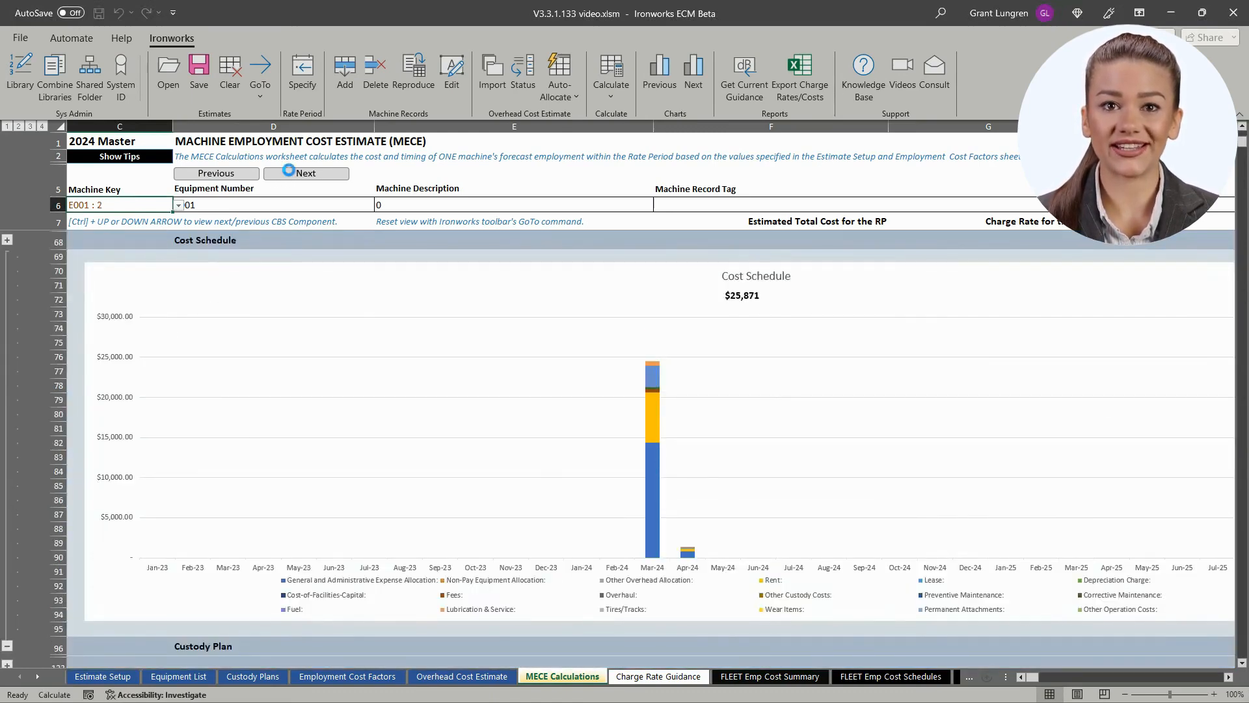
click(288, 172)
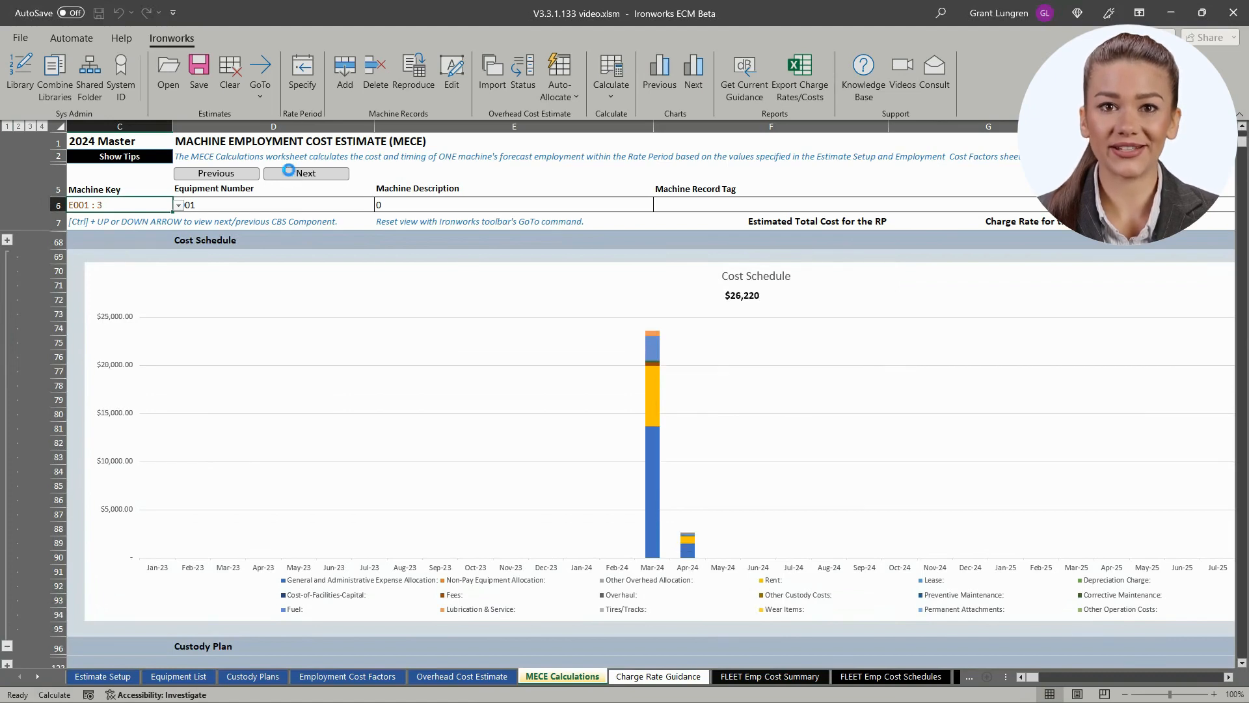
click(289, 172)
click(288, 172)
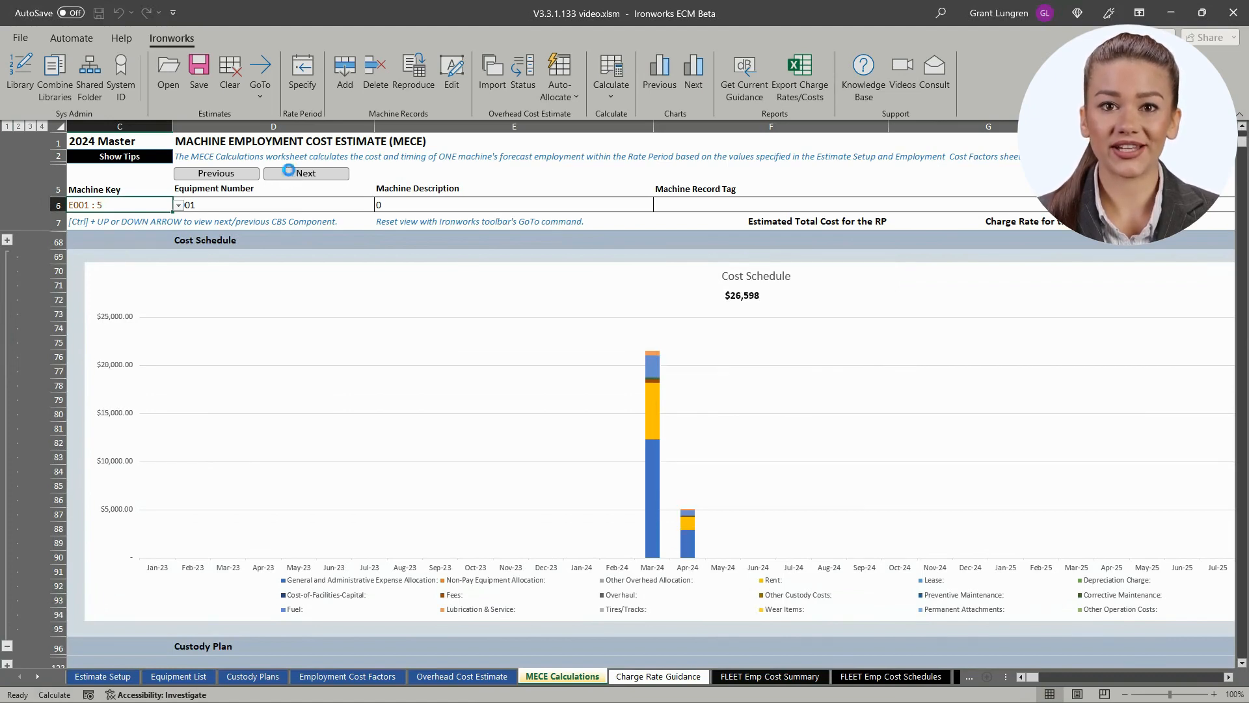
click(288, 171)
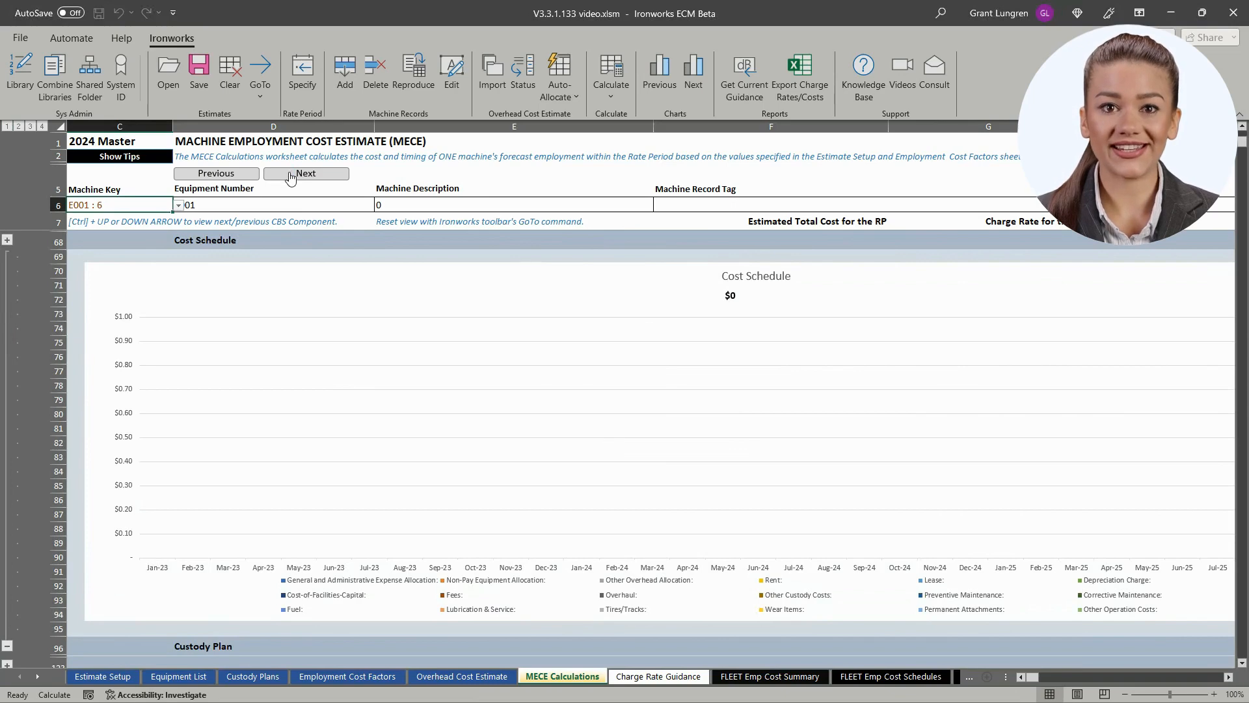
Collapse the Cost Schedule, examine the Custody Plan chart for machine key E001 : 1, and collapse that chart too.
click(8, 646)
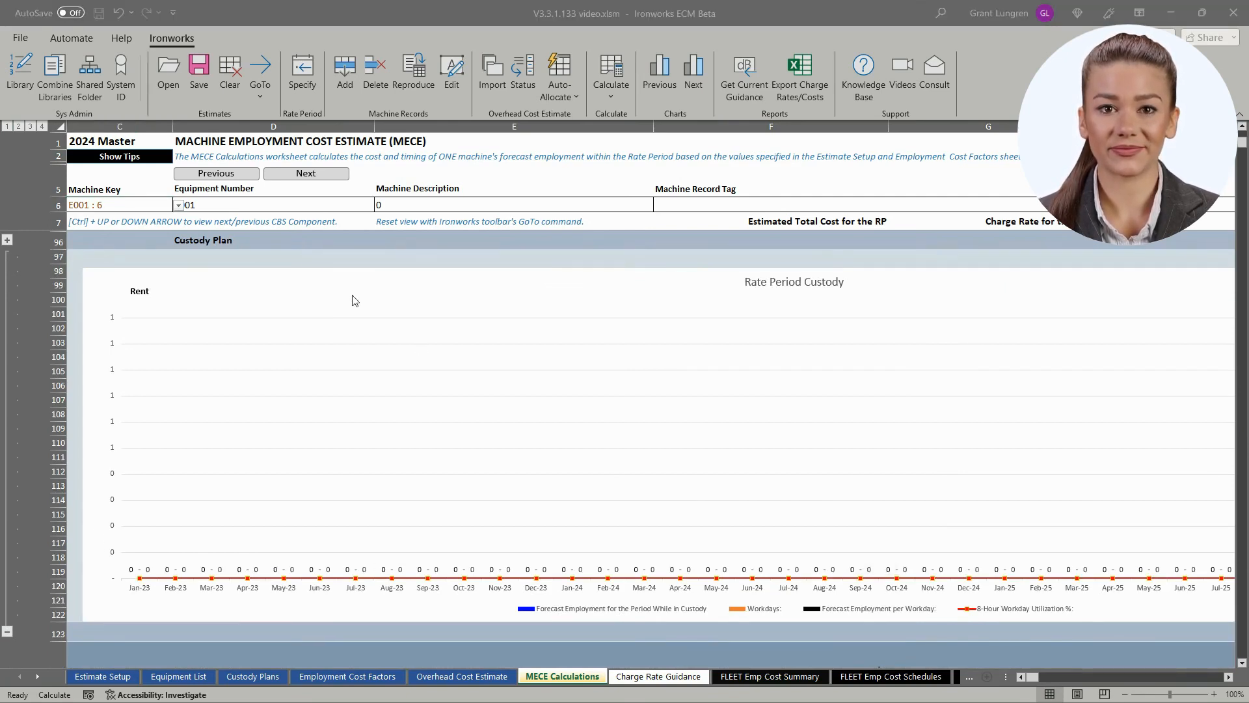
click(181, 207)
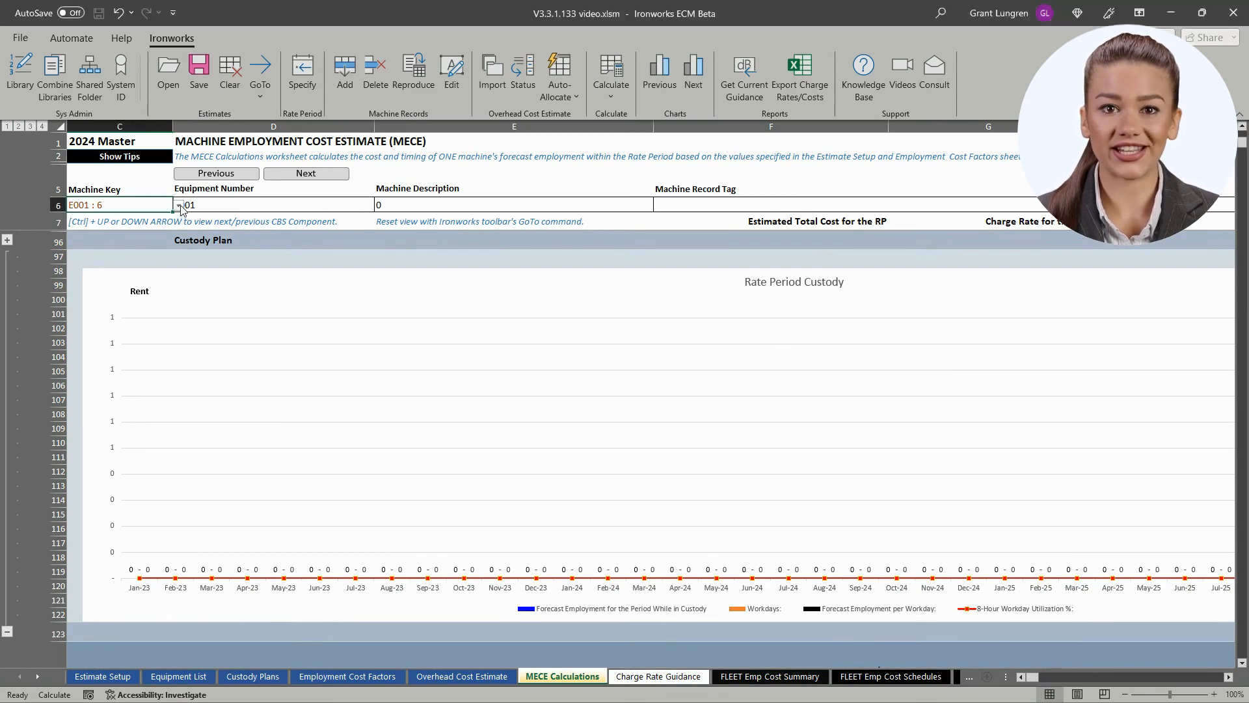
click(178, 205)
click(145, 220)
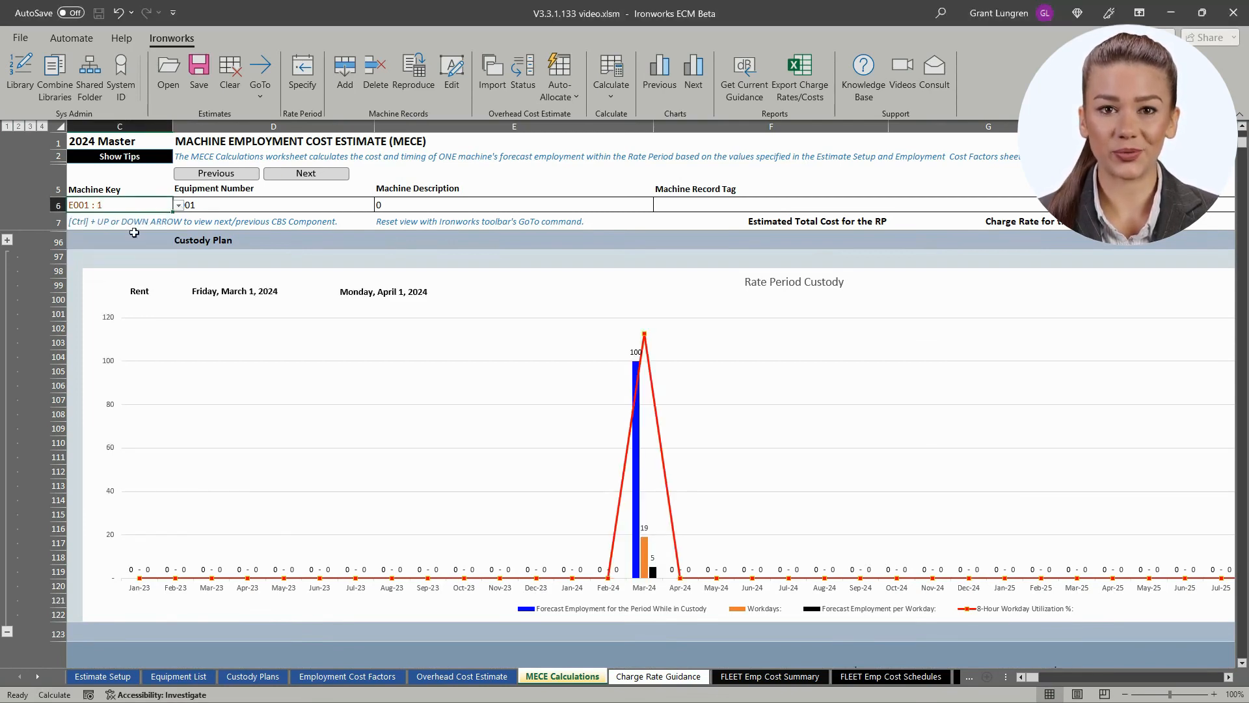
click(7, 632)
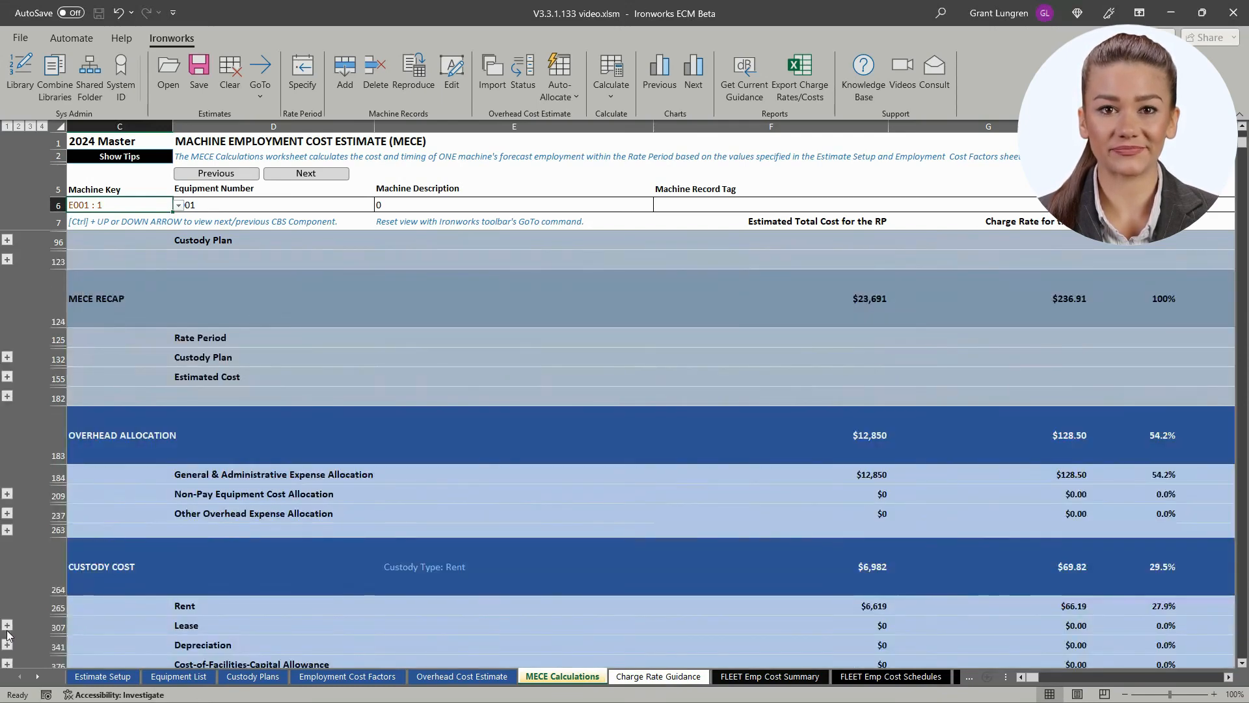
Expand the Rent component under Custody Cost for E001 : 1 and open its Rent Period Cost Estimate.
key(ctrl+Down)
key(ctrl+Down)
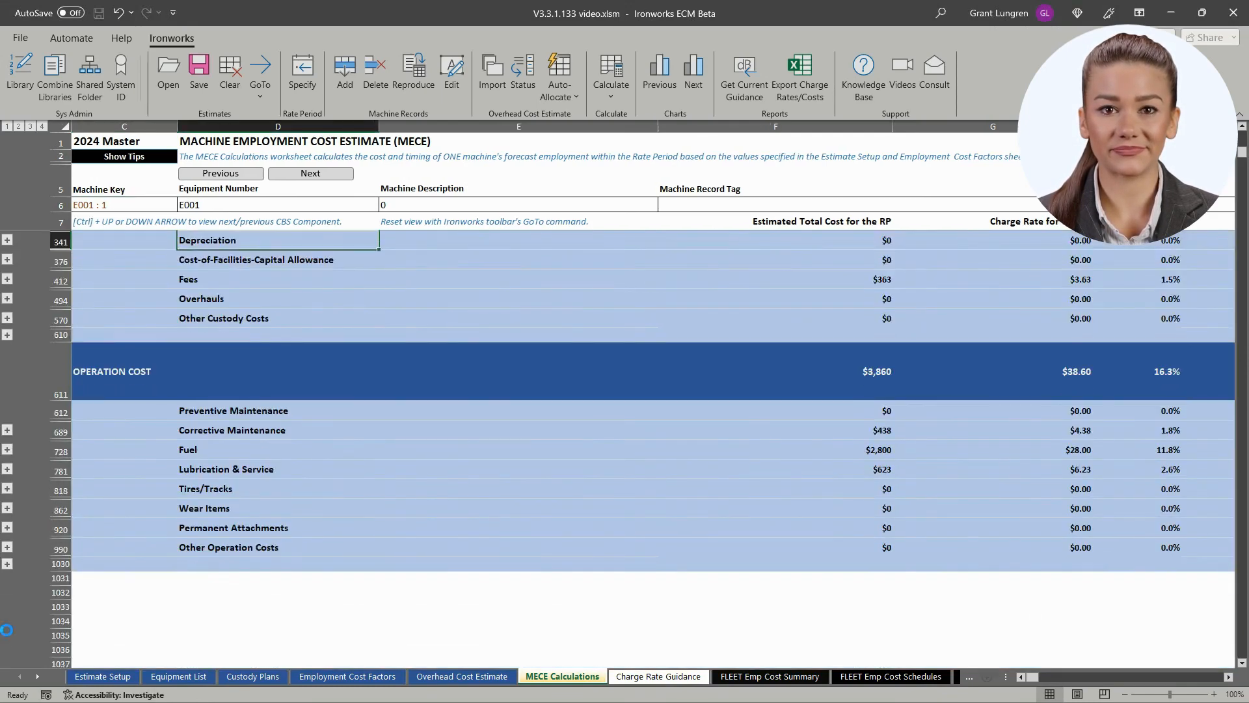
key(ctrl+Up)
key(ctrl+Up)
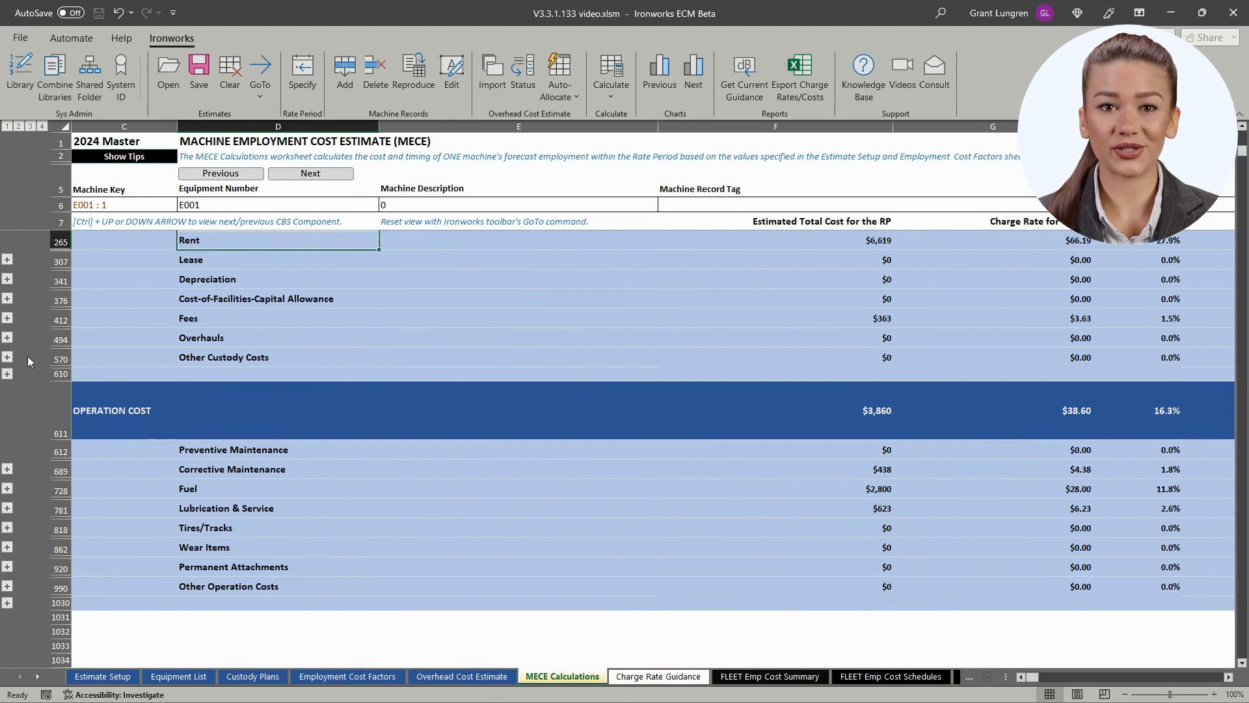
click(7, 260)
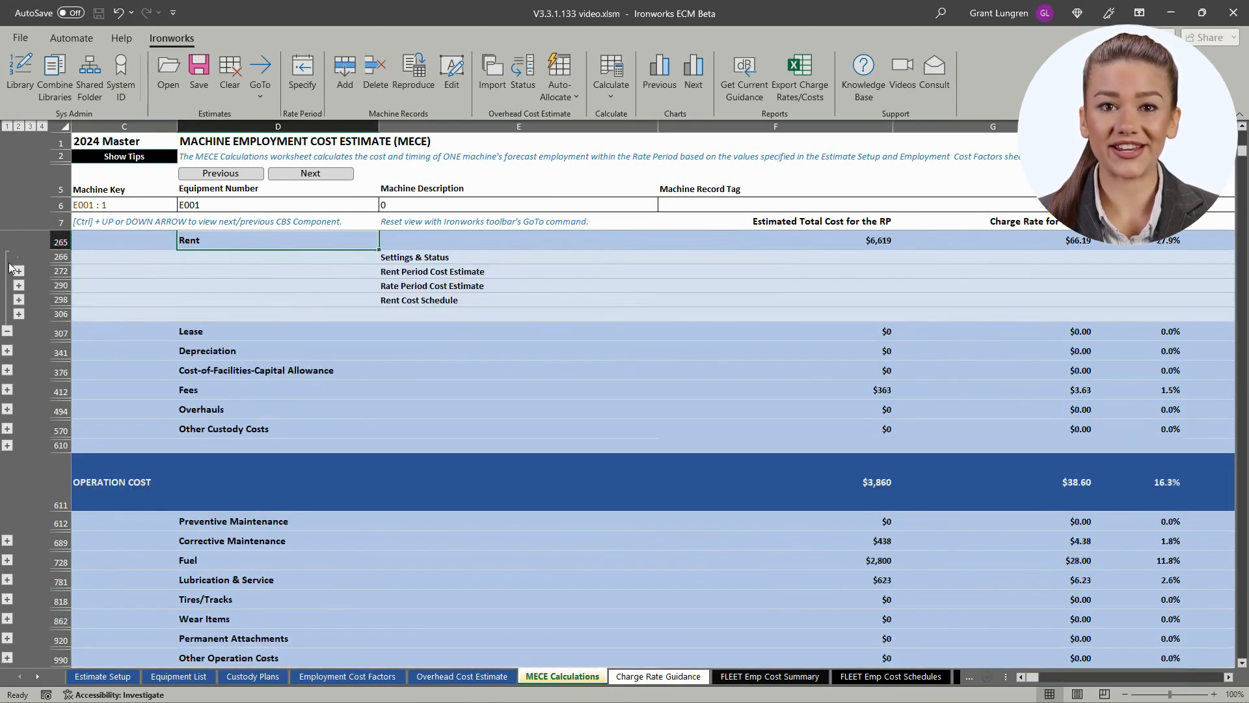
click(19, 285)
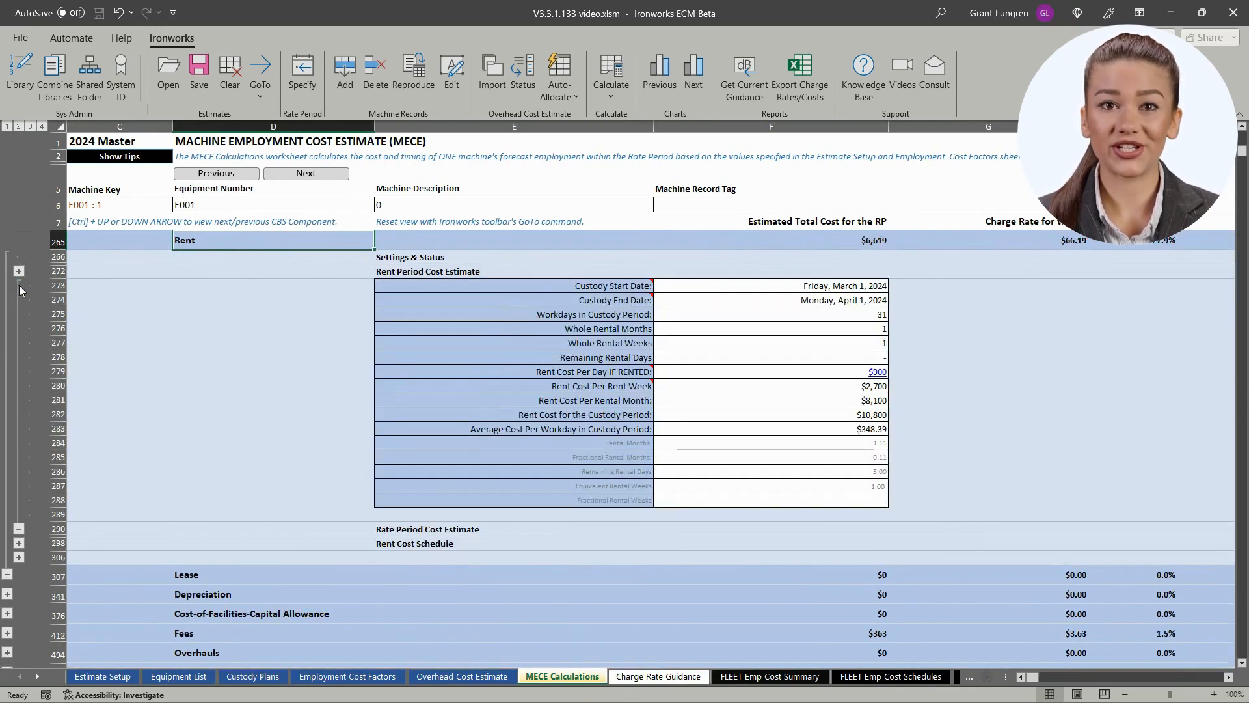
Set E001 : 1's Rent Cost Per Day to the Make-Model-Year median guidance of 943.20, and return to the MECE Calculations without recalculating.
click(810, 371)
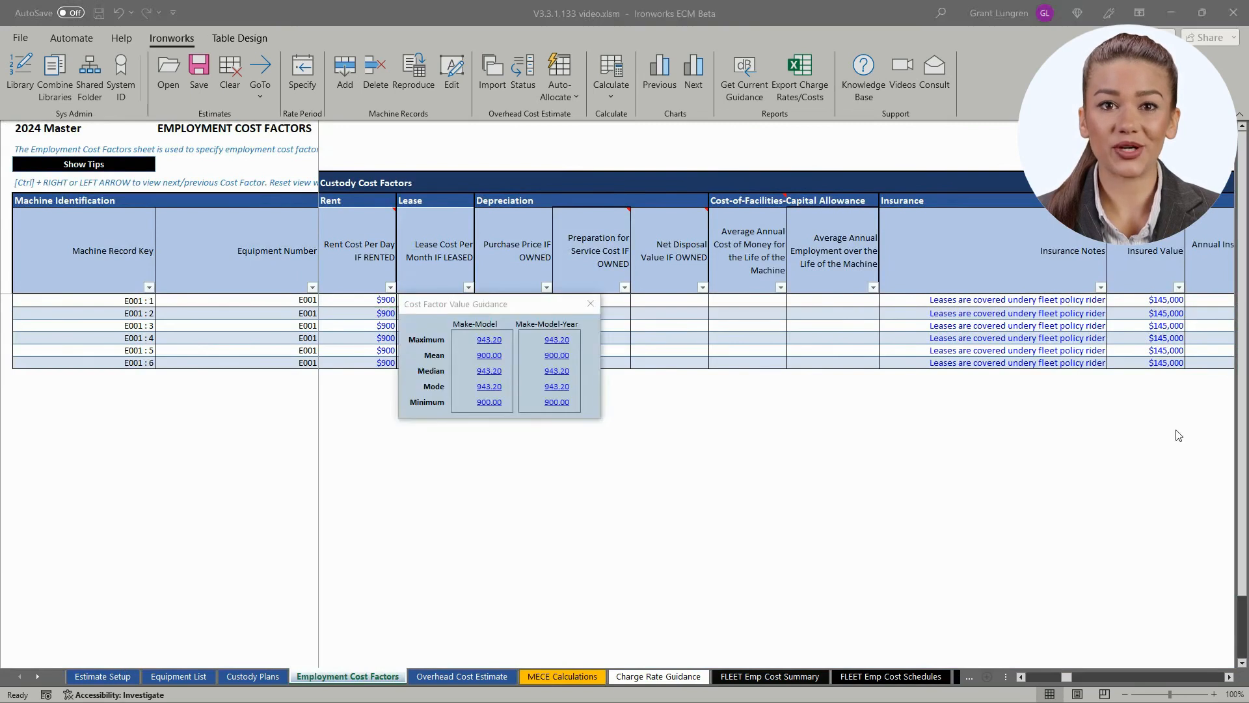
click(552, 372)
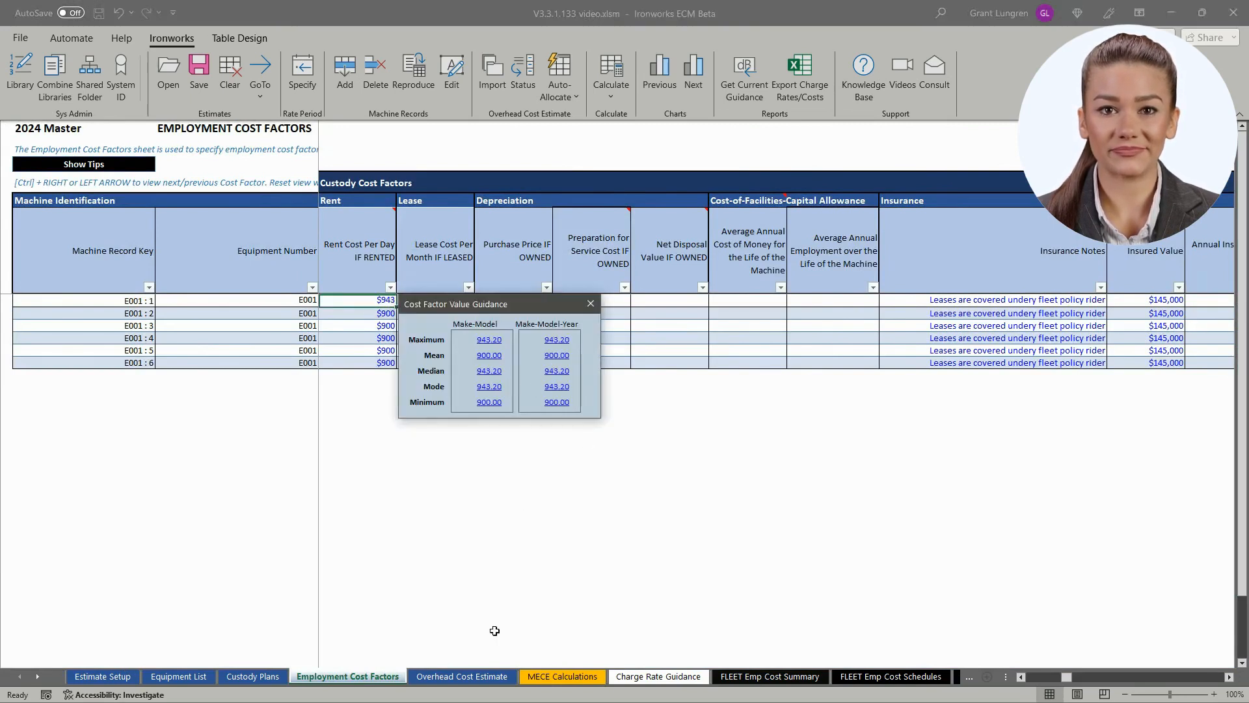
click(555, 676)
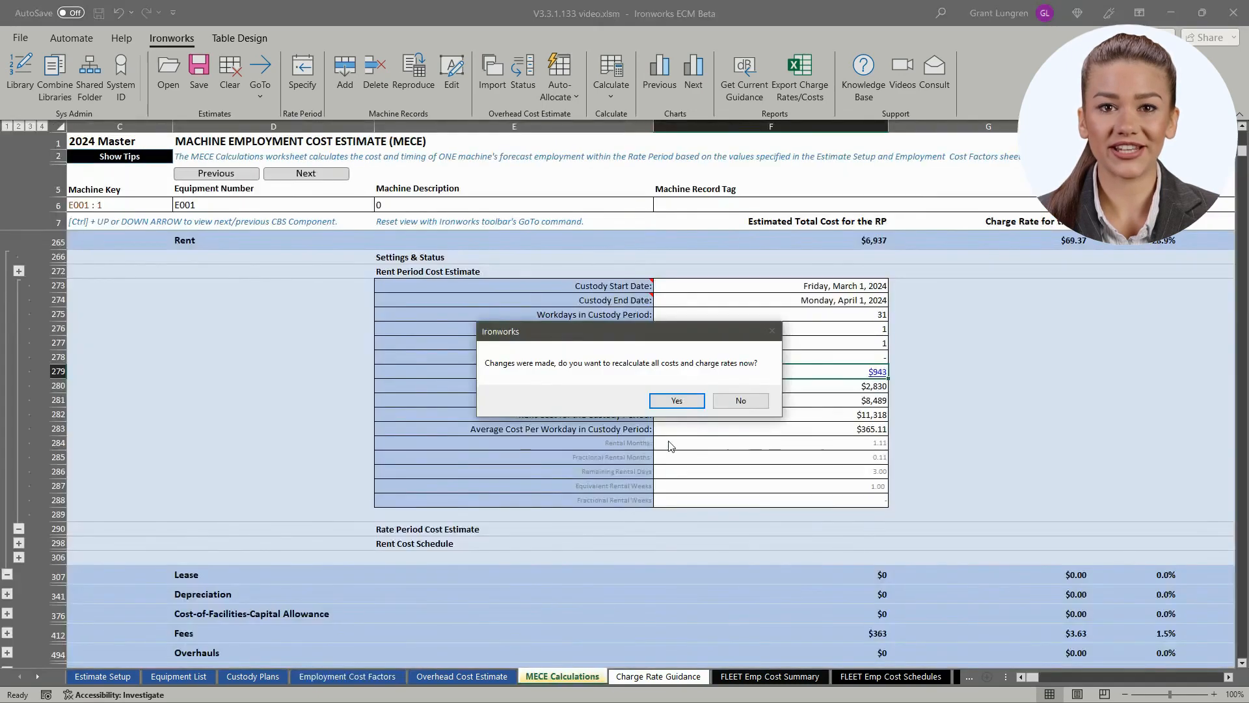
click(738, 400)
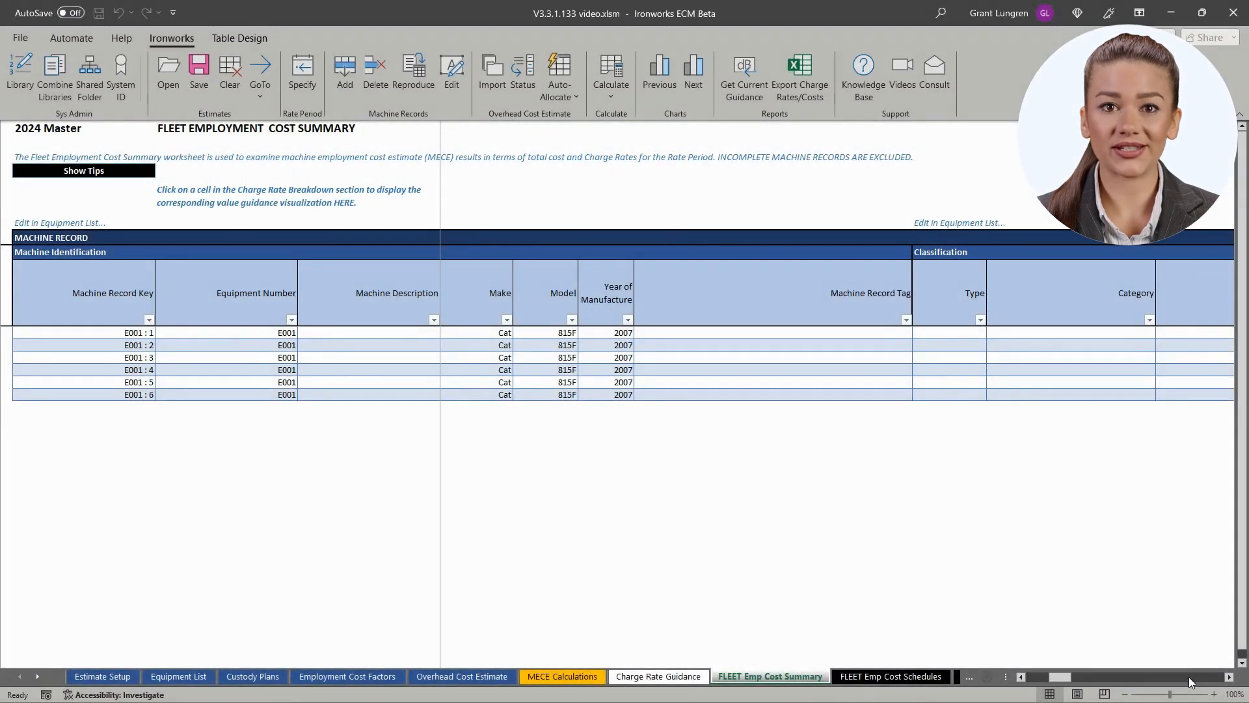
Filter the Rent cost column under Custody in the Fleet Employment Cost Summary to values greater than 0.
click(1189, 677)
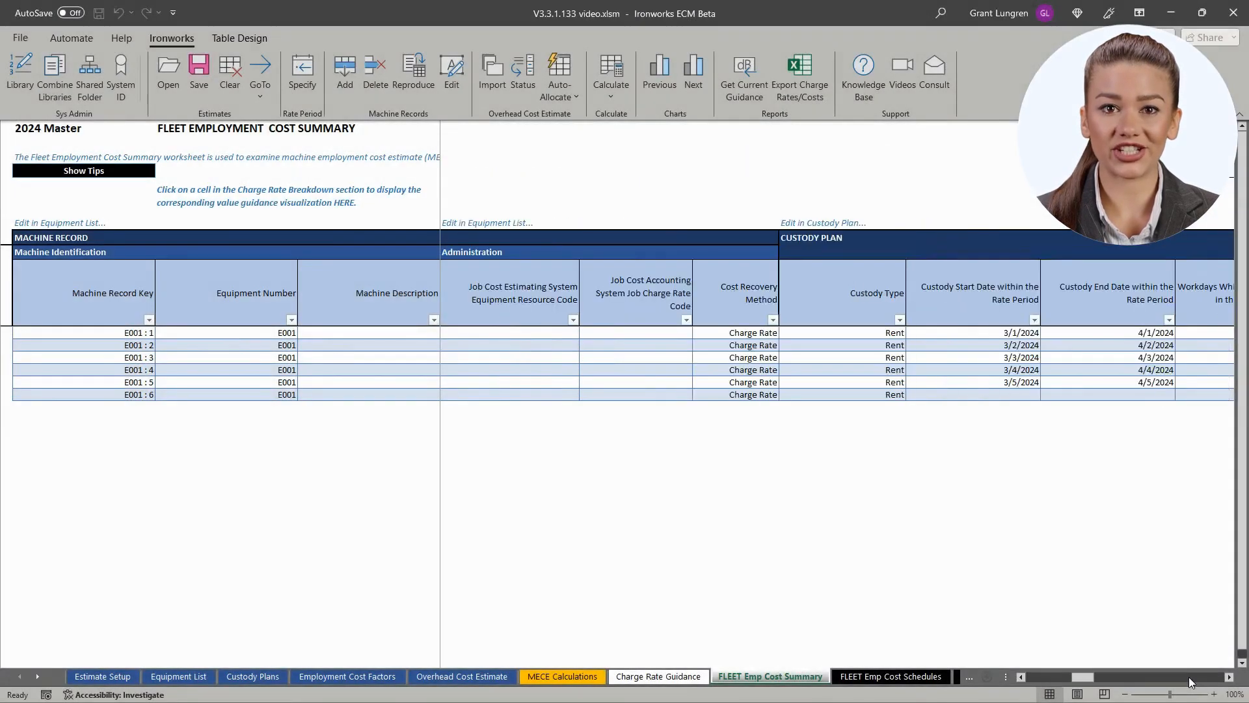
click(1189, 676)
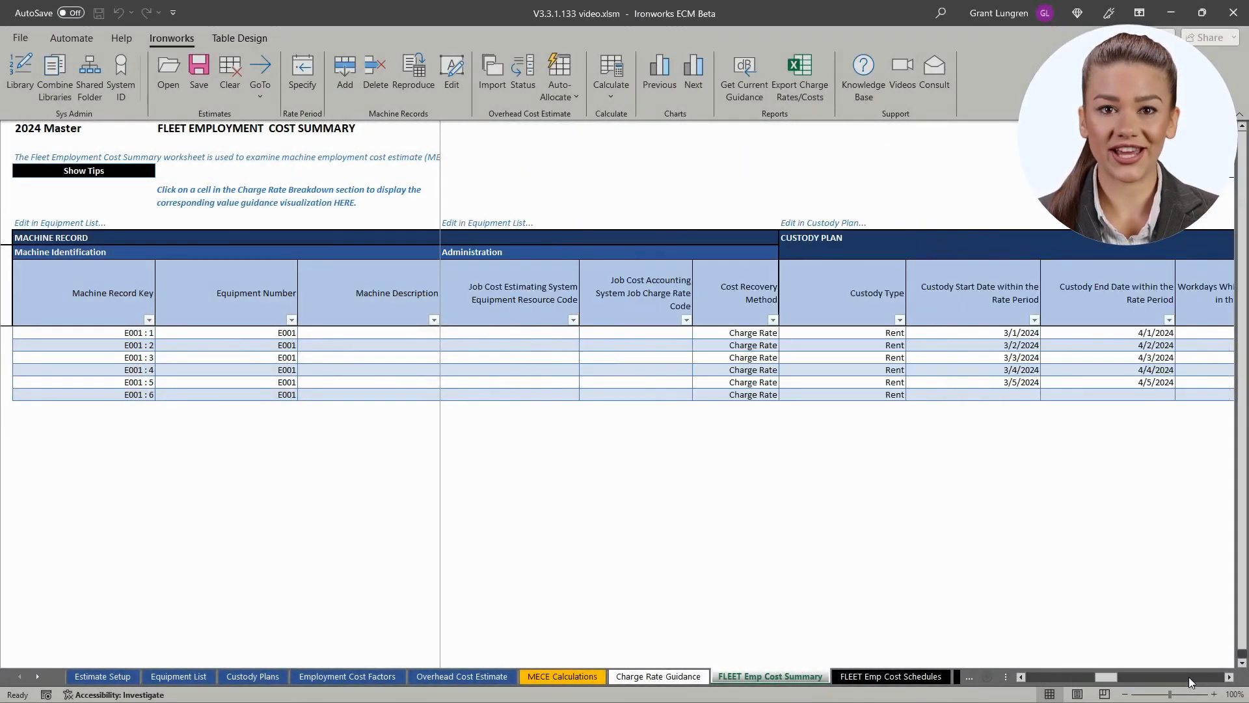
click(1189, 677)
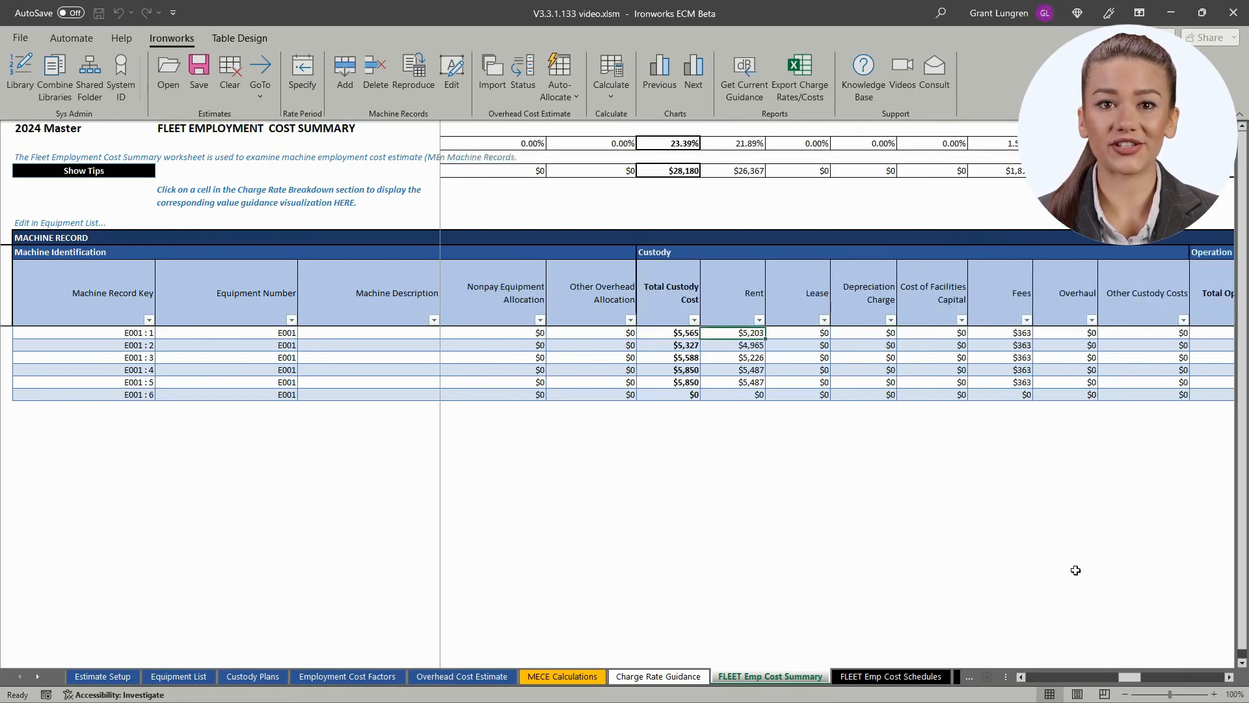
click(760, 320)
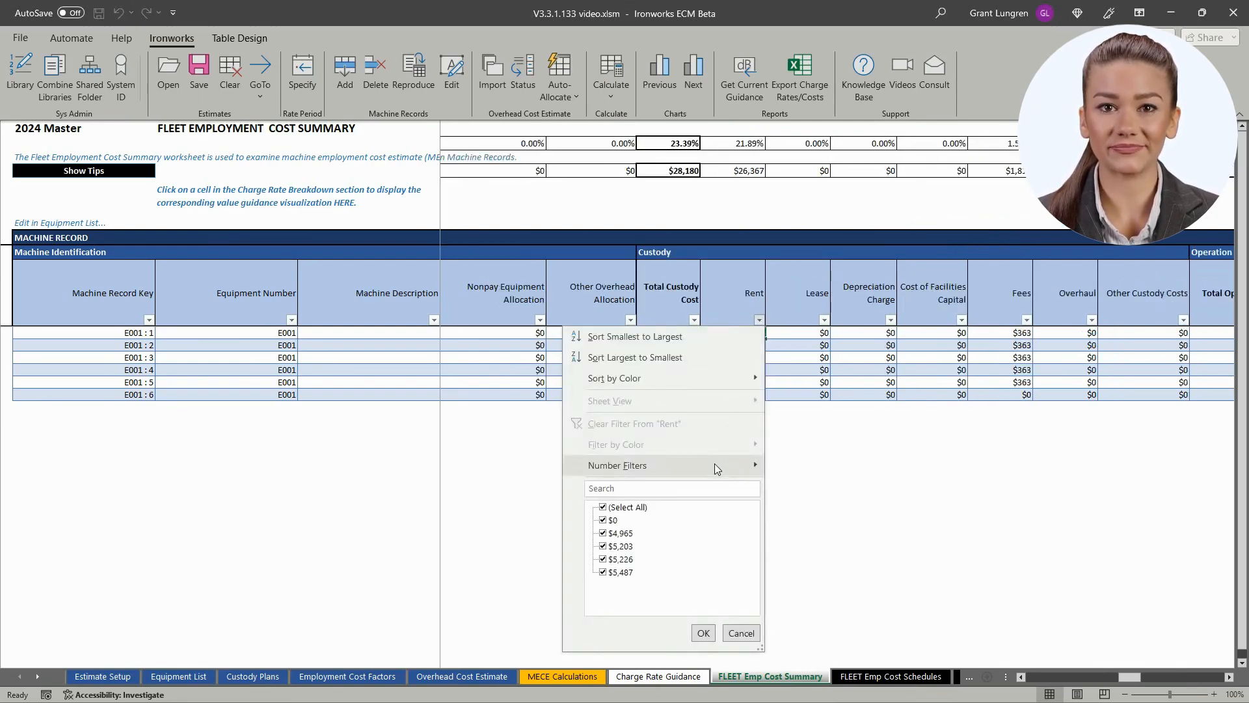
mouse_move(716, 464)
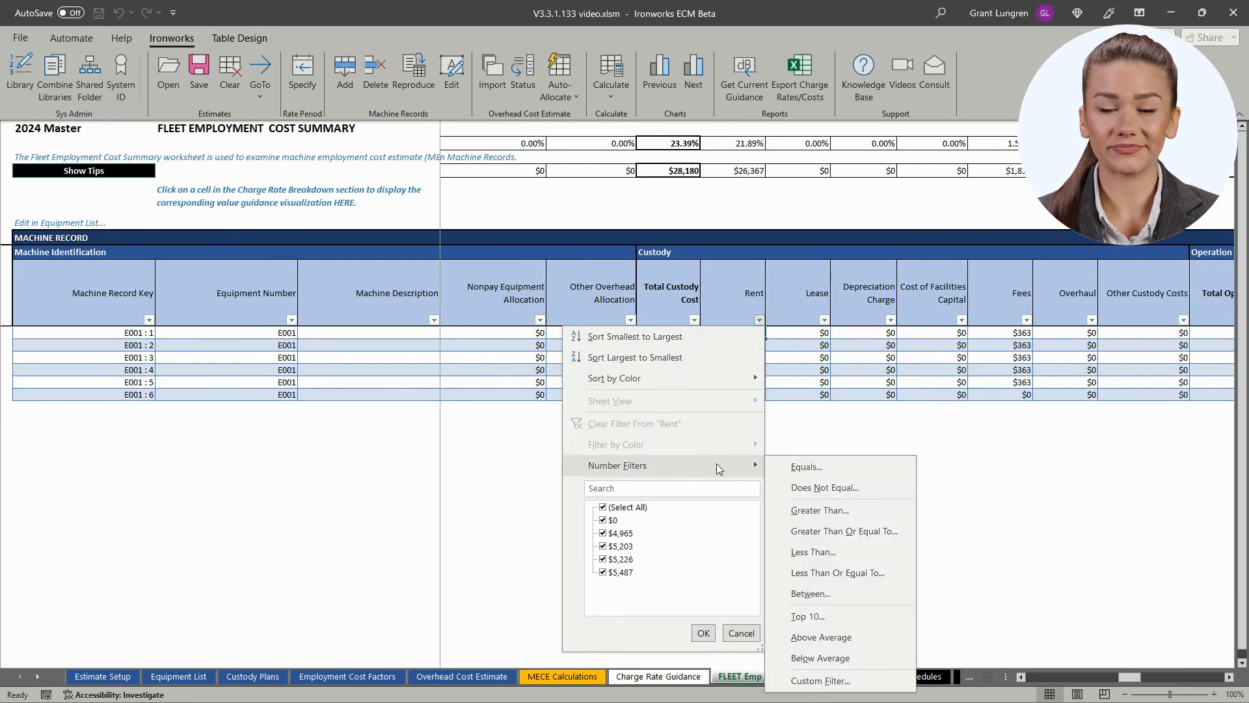
click(819, 510)
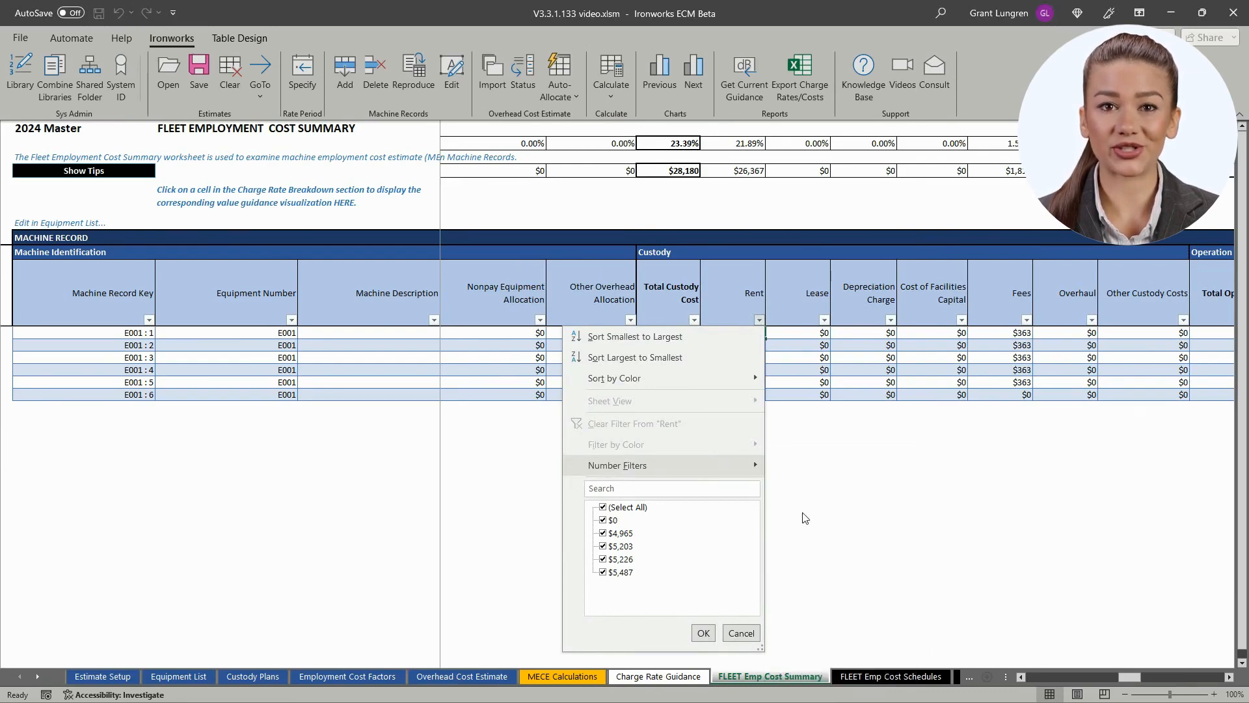
text(0)
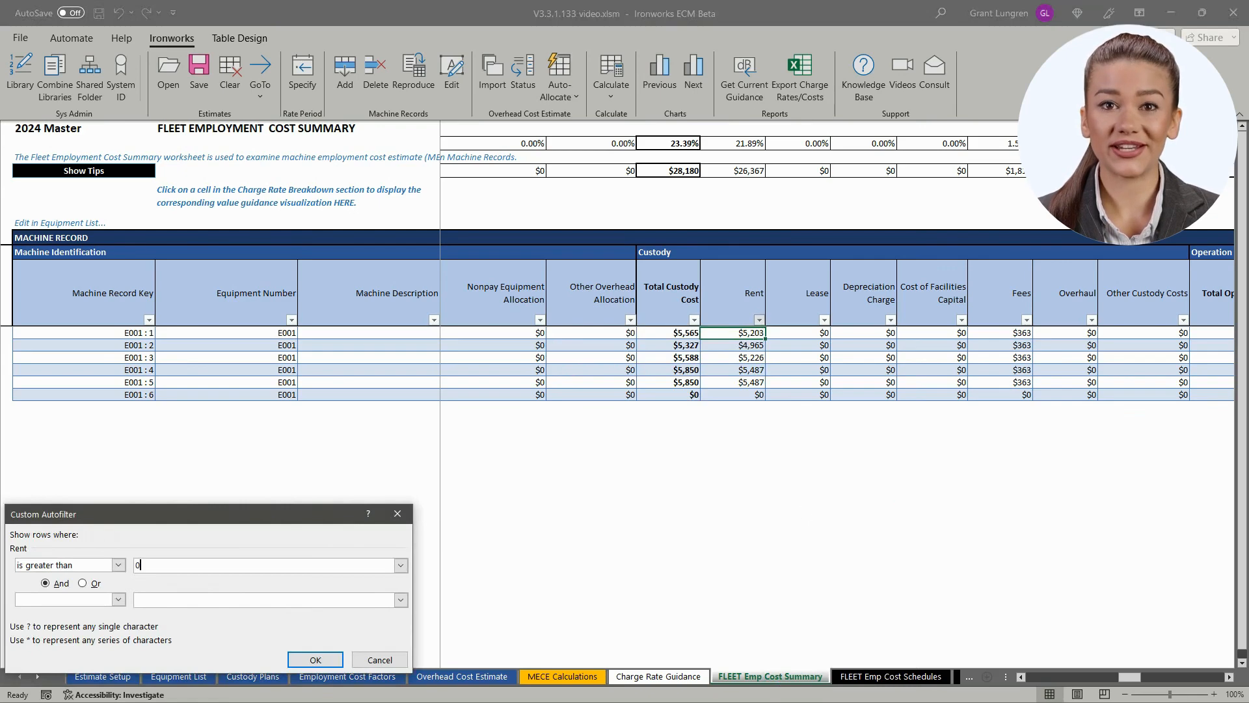
click(318, 658)
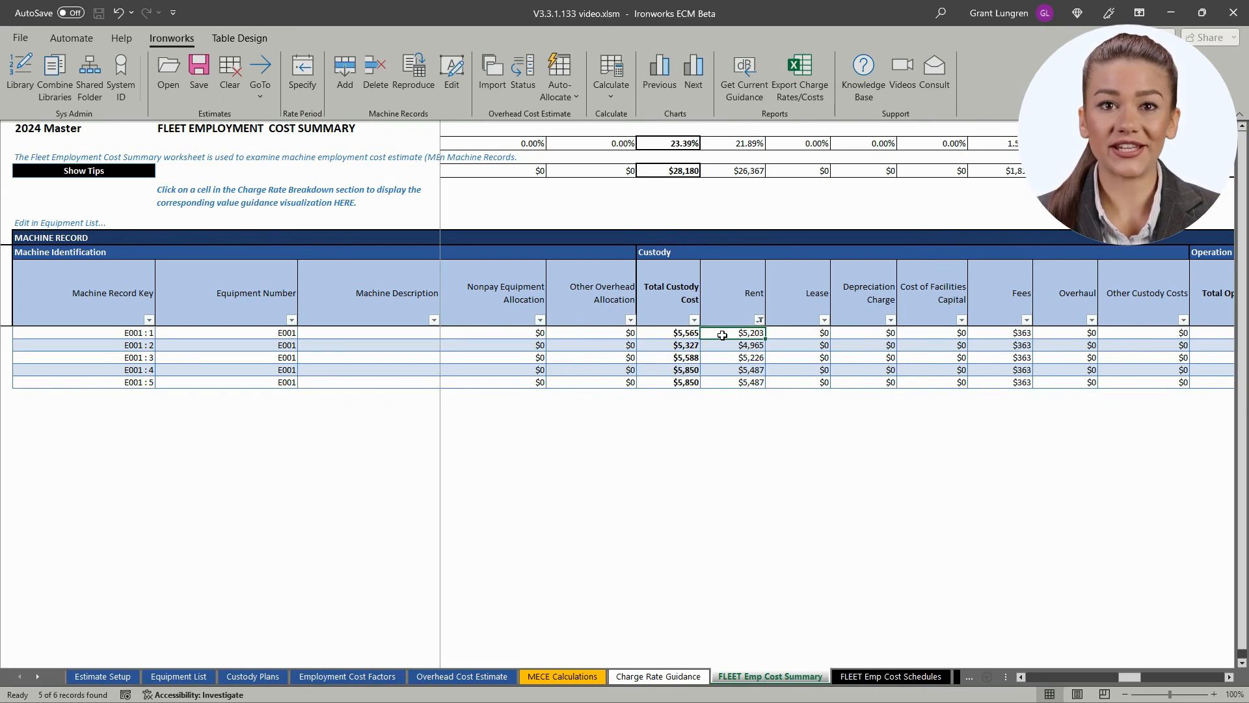
Set E001 : 1's Rent Cost Per Day to the Make-Model-Year mean guidance of 900.00 from its Rent cost, and recalculate all costs and charge rates.
double_click(722, 335)
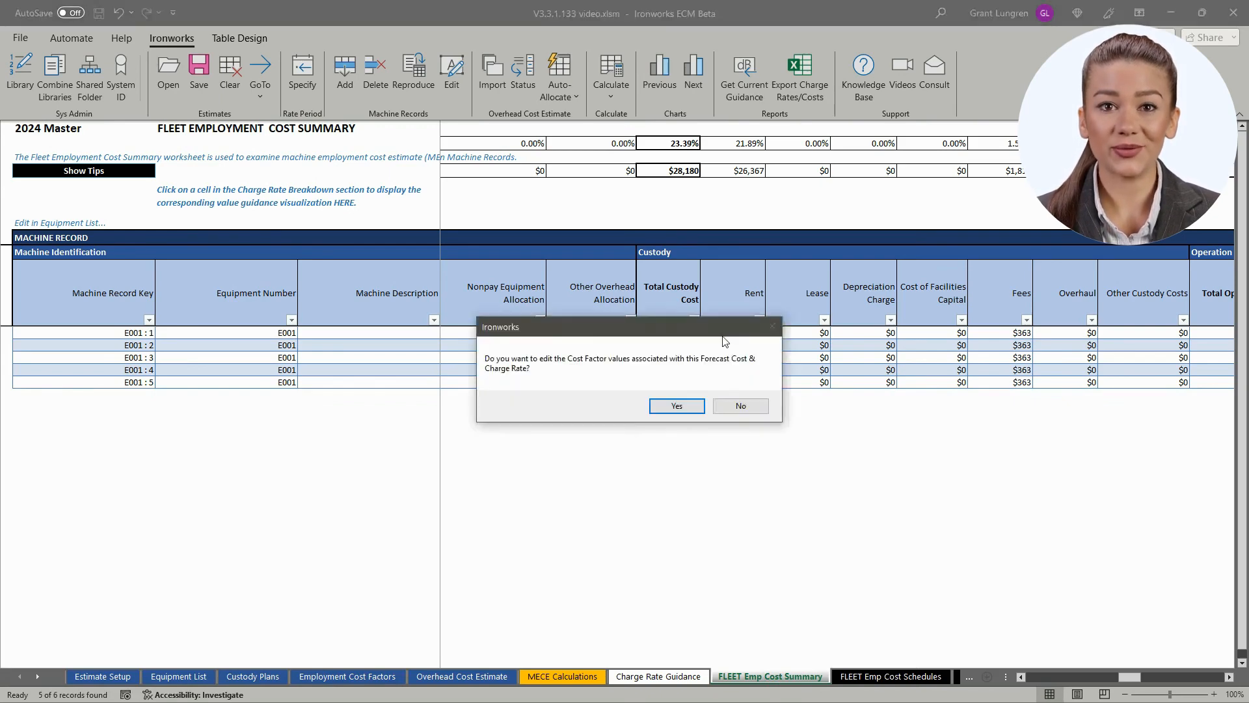
click(676, 406)
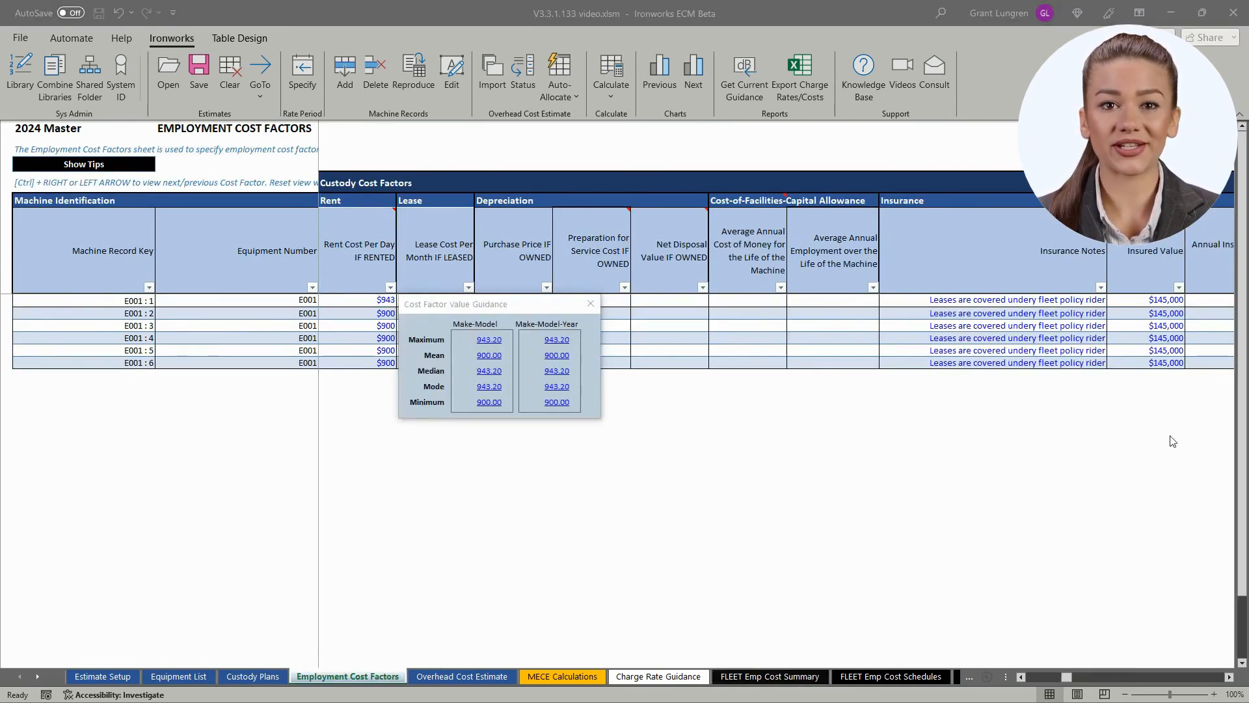
click(557, 357)
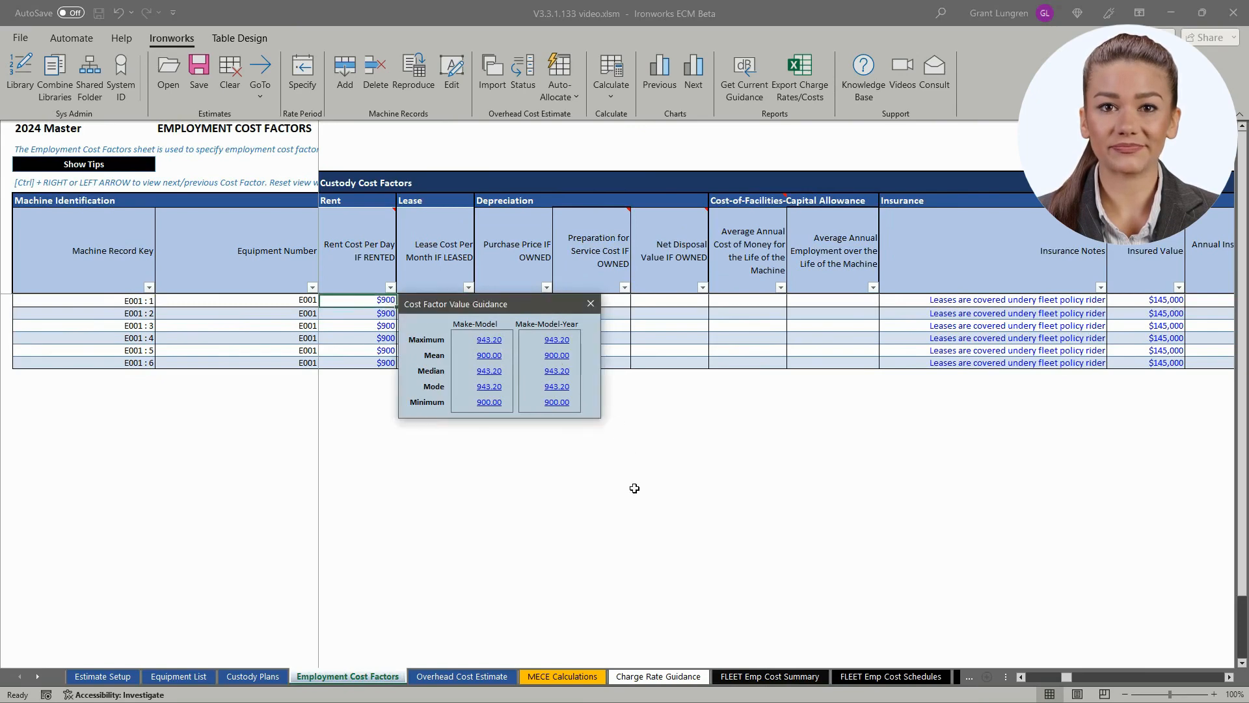
click(758, 676)
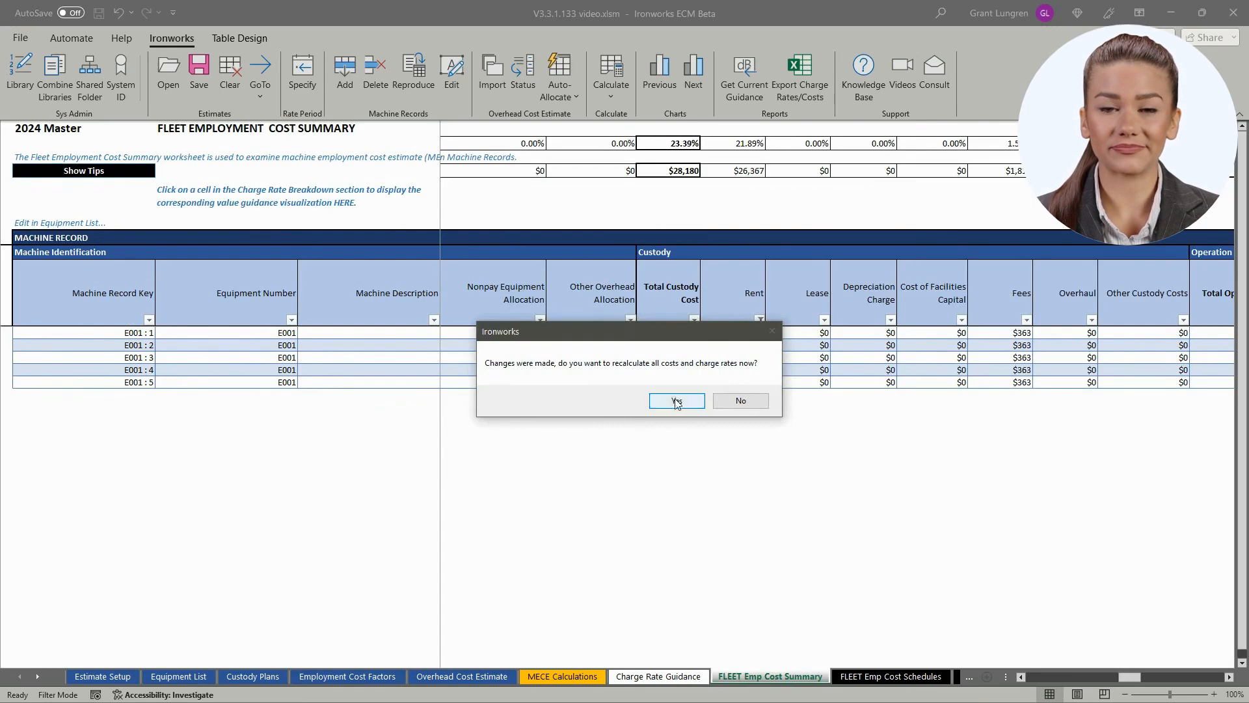
click(677, 401)
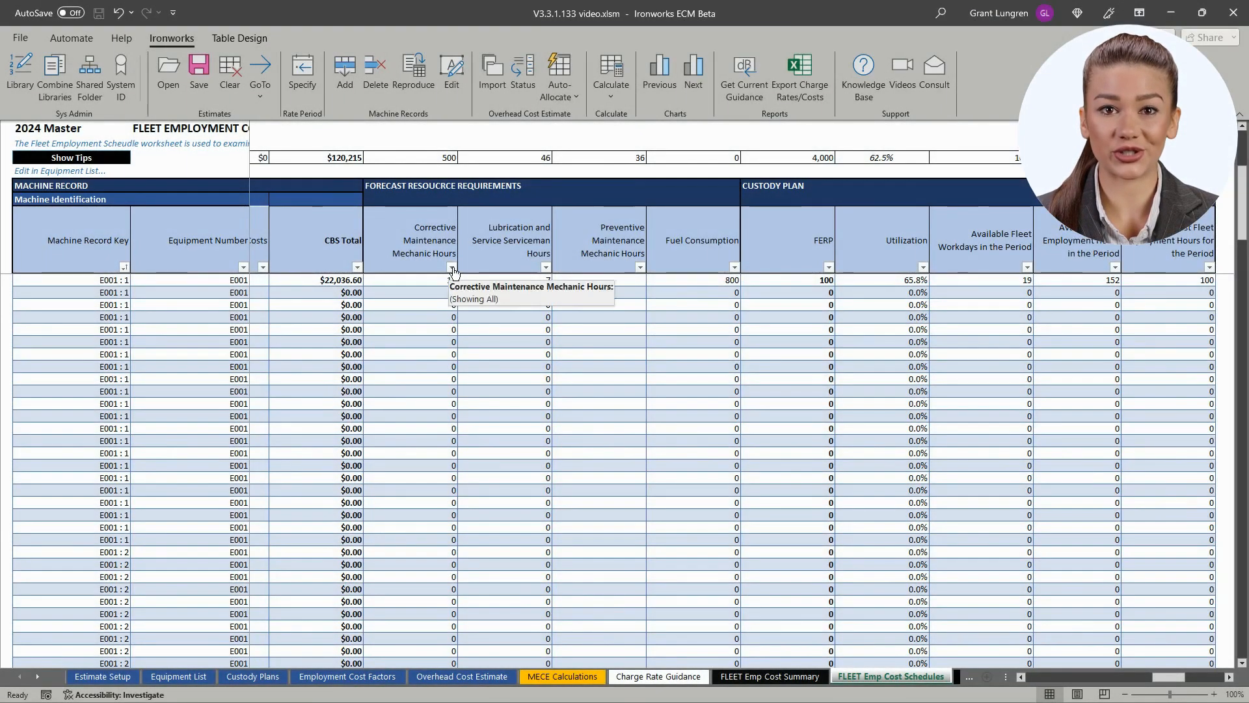
Filter the Fleet Employment Cost Schedules to Corrective Maintenance Mechanic Hours greater than 0 and examine the remaining hours.
click(451, 267)
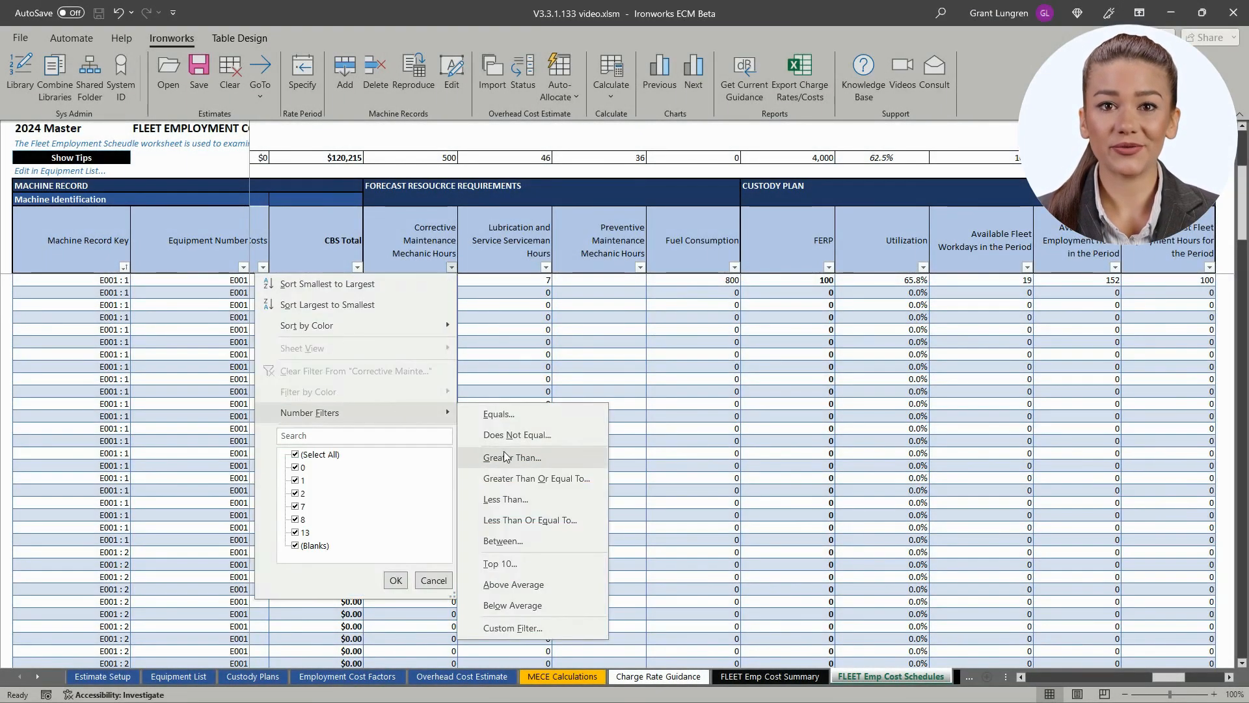
click(503, 460)
text(0)
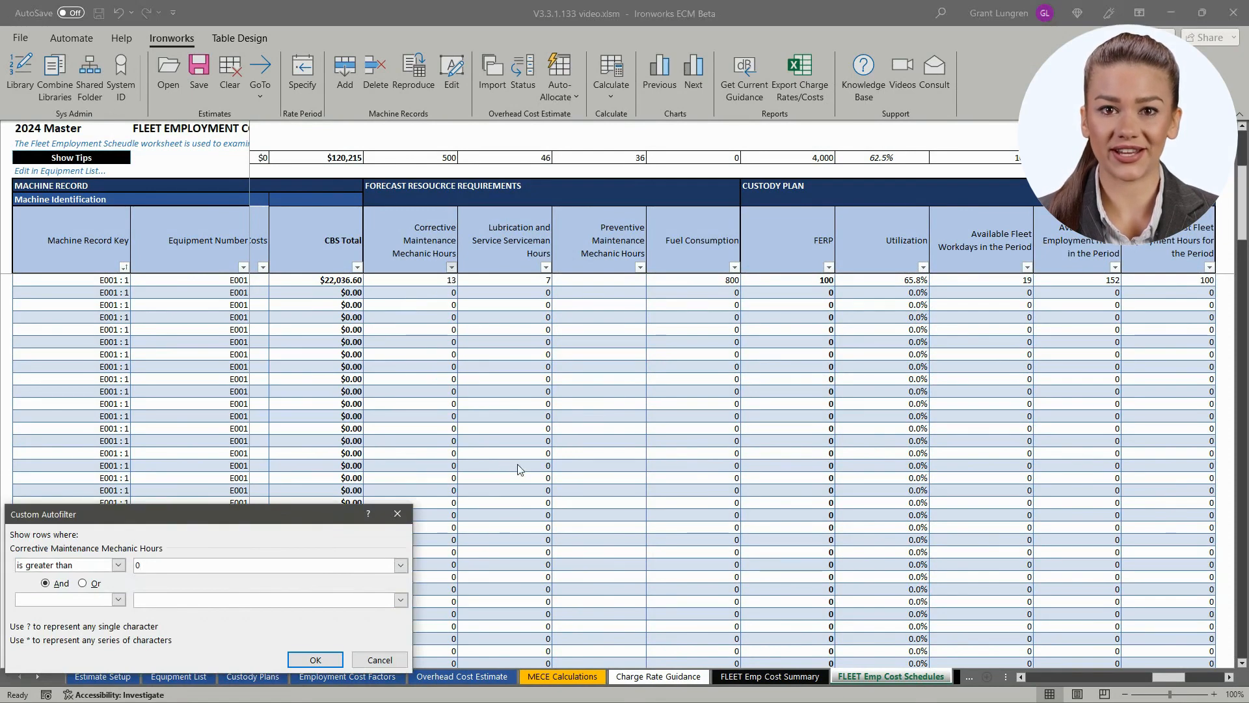
key(Return)
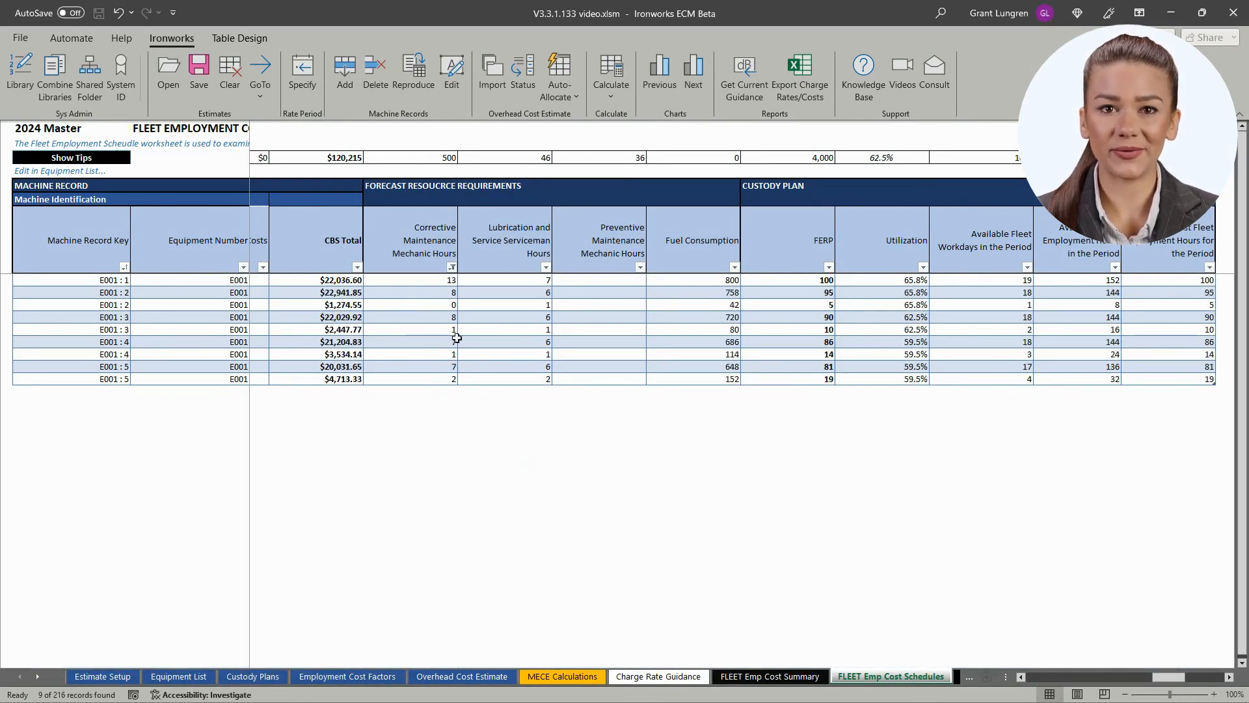
drag(436, 281, 433, 377)
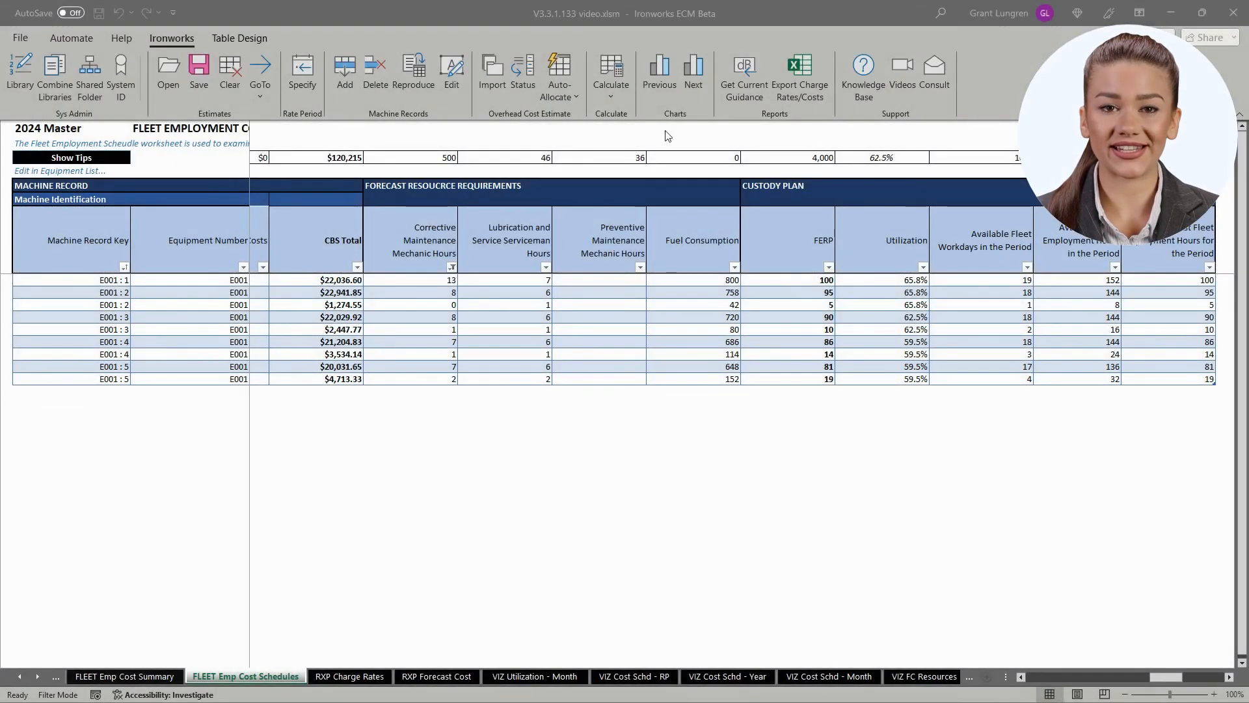
Step through the cost breakdown charts for the rate period, by year and by month, to the Forecast Resources Requirements chart.
click(694, 79)
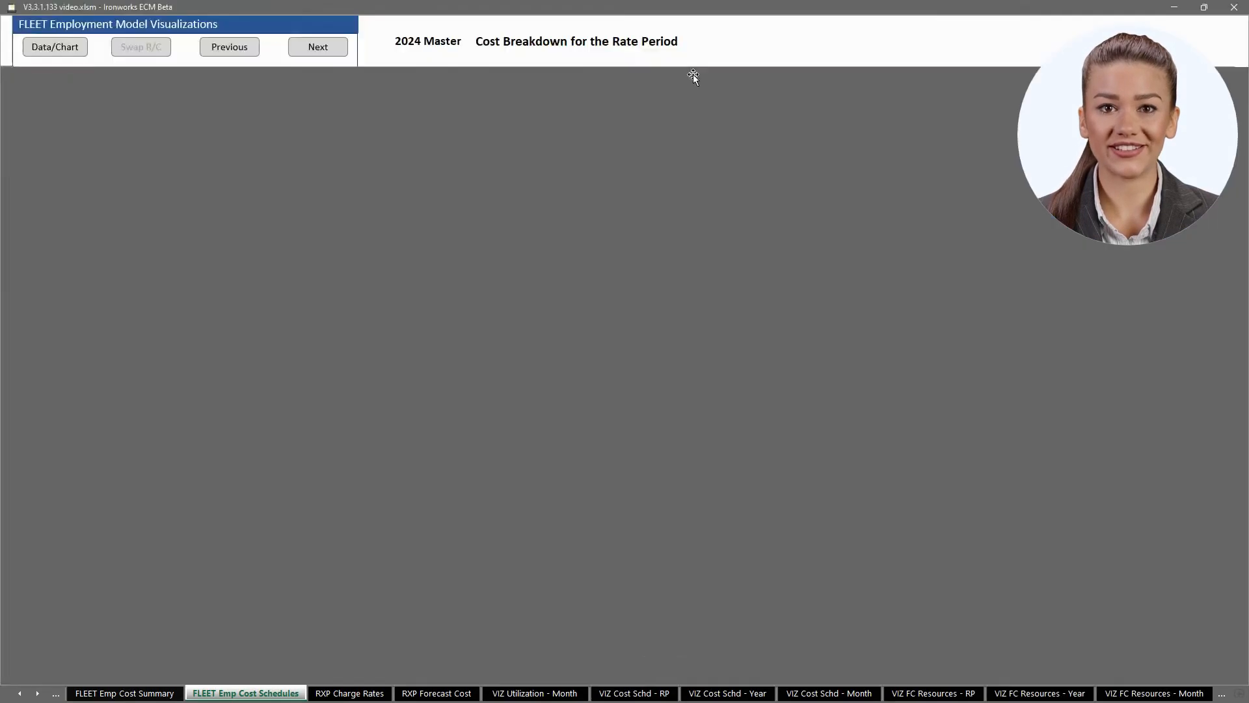
click(317, 48)
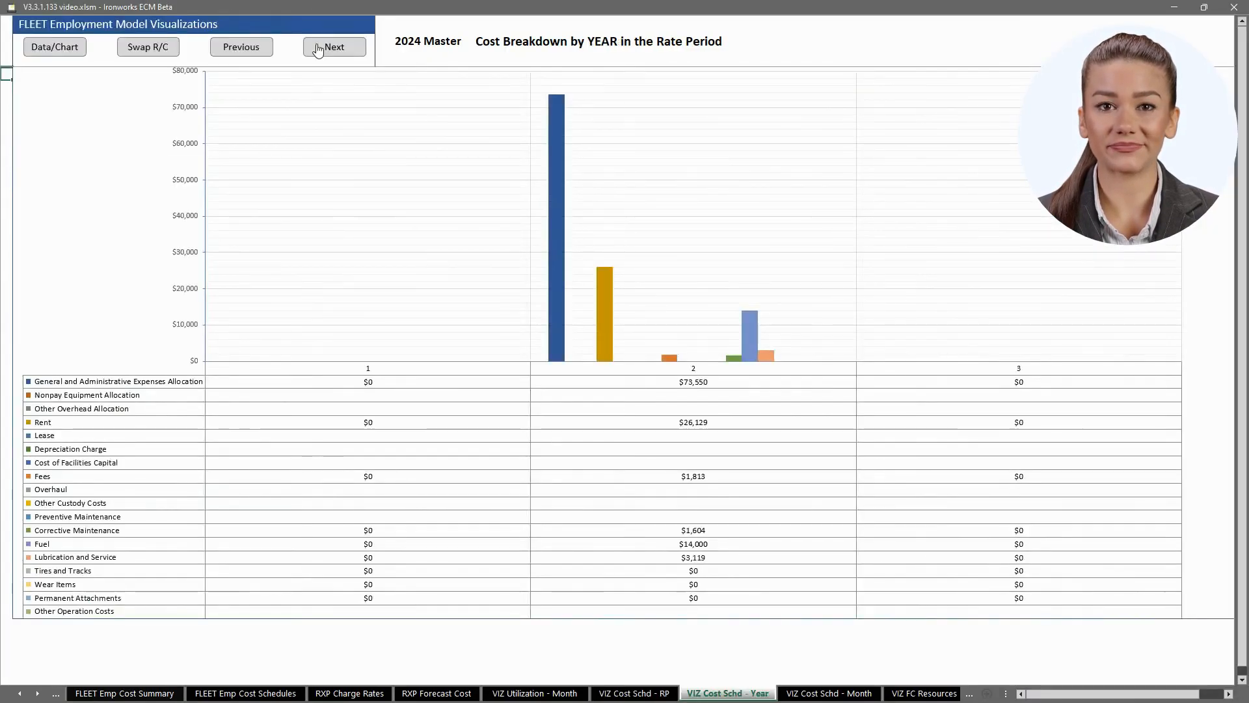
click(317, 48)
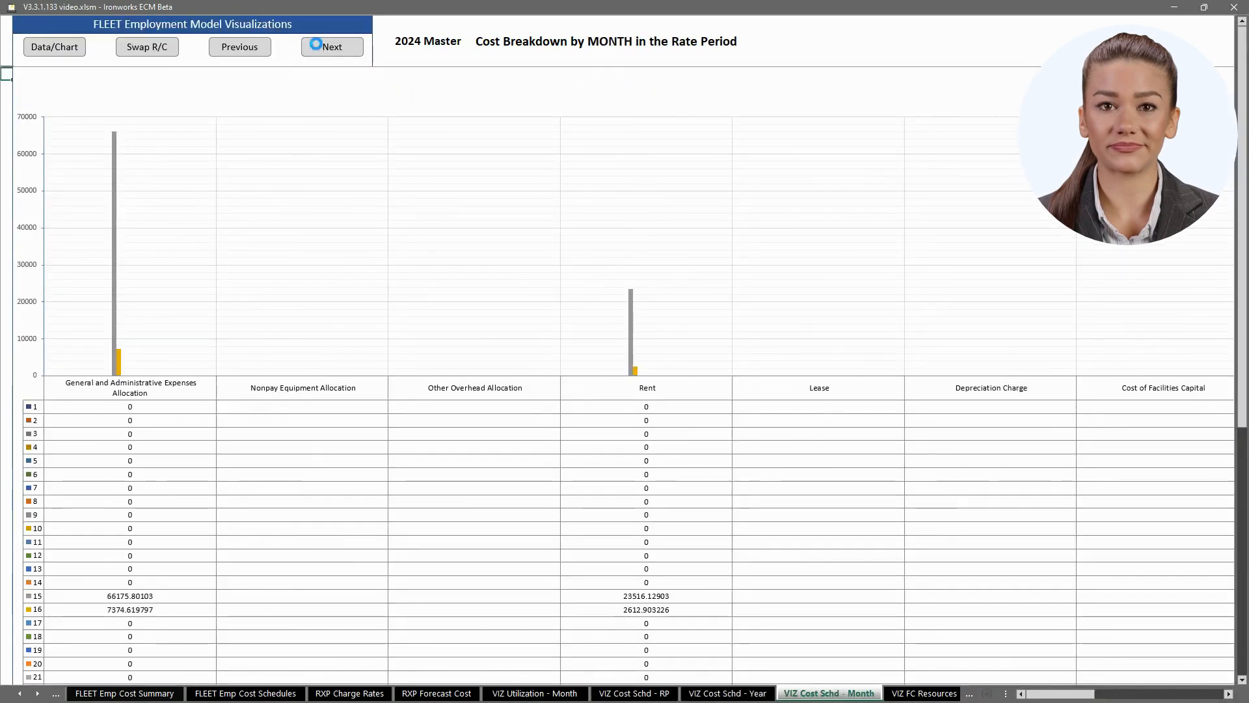
click(319, 47)
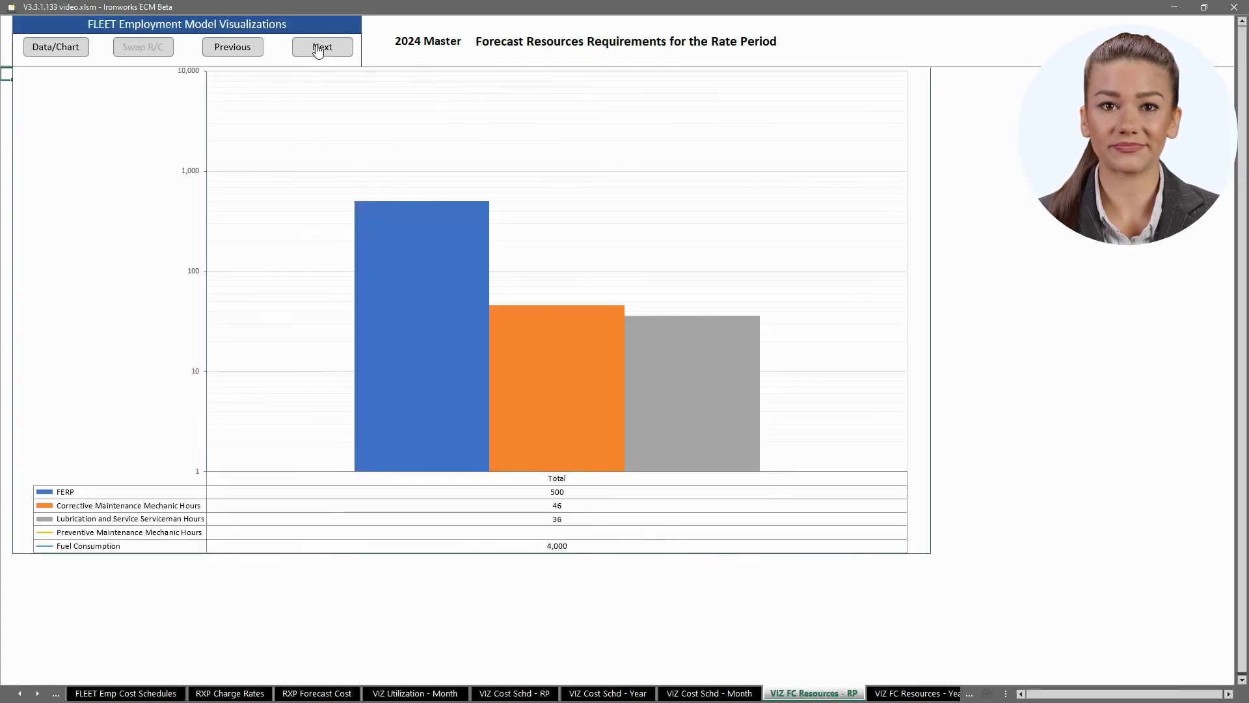
Filter the Forecast Resources Requirements data to machine records E001 : 1 through E001 : 5 and switch back to the chart.
click(64, 55)
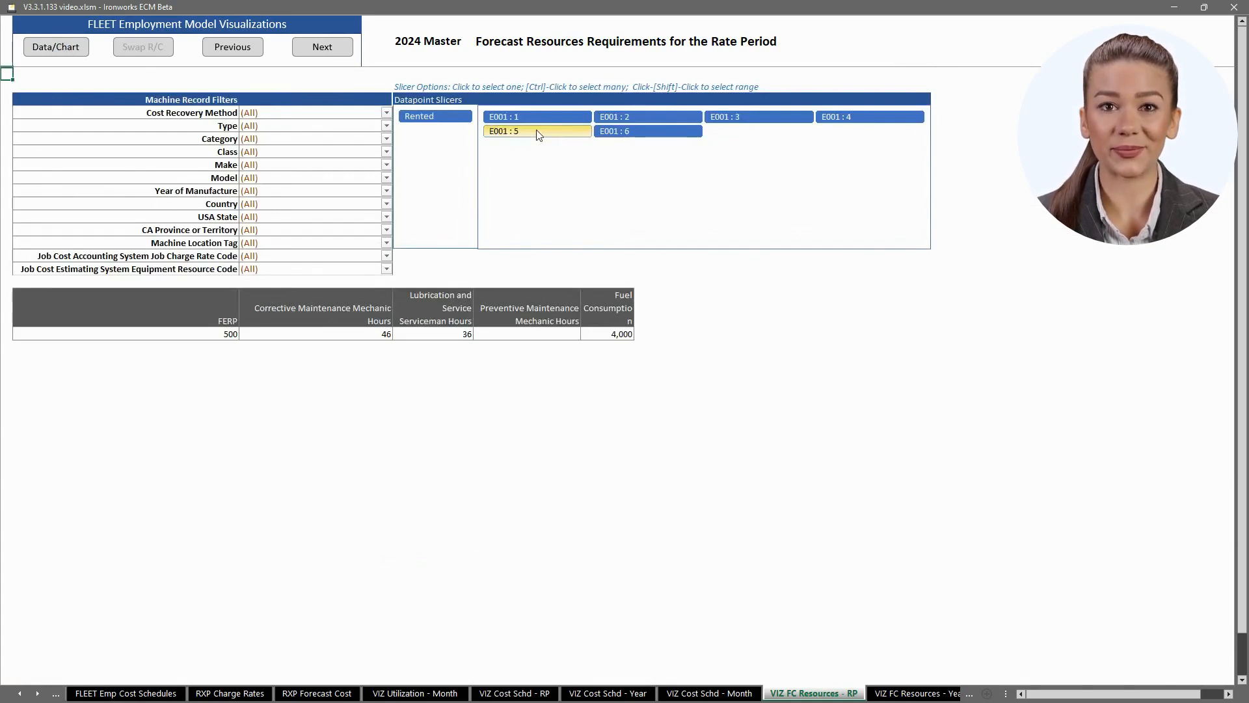
click(632, 134)
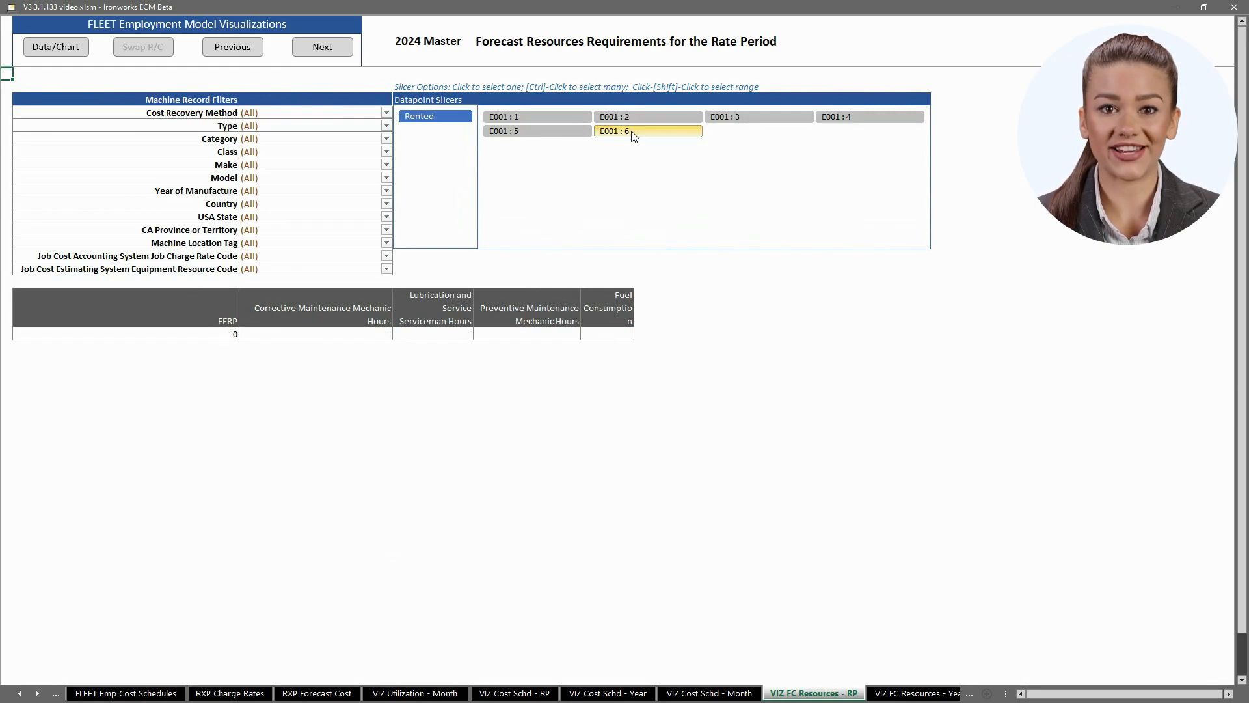
click(564, 116)
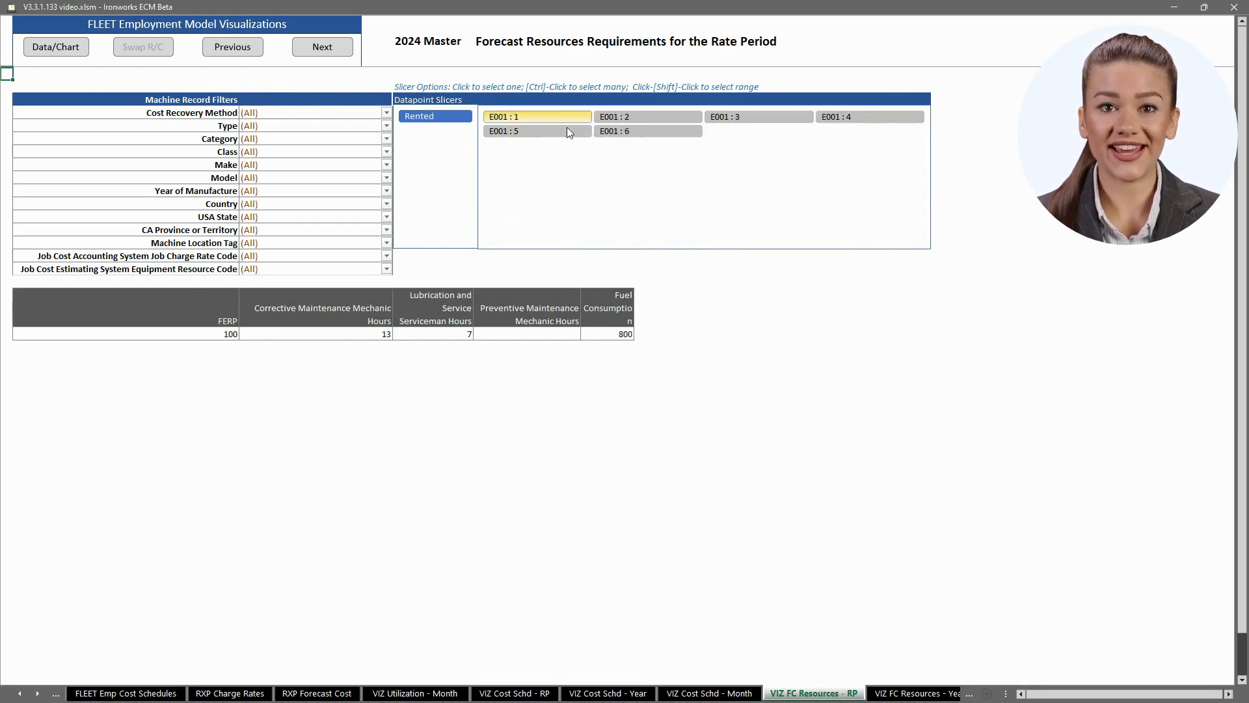
ctrl+click(641, 116)
ctrl+click(758, 117)
ctrl+click(859, 120)
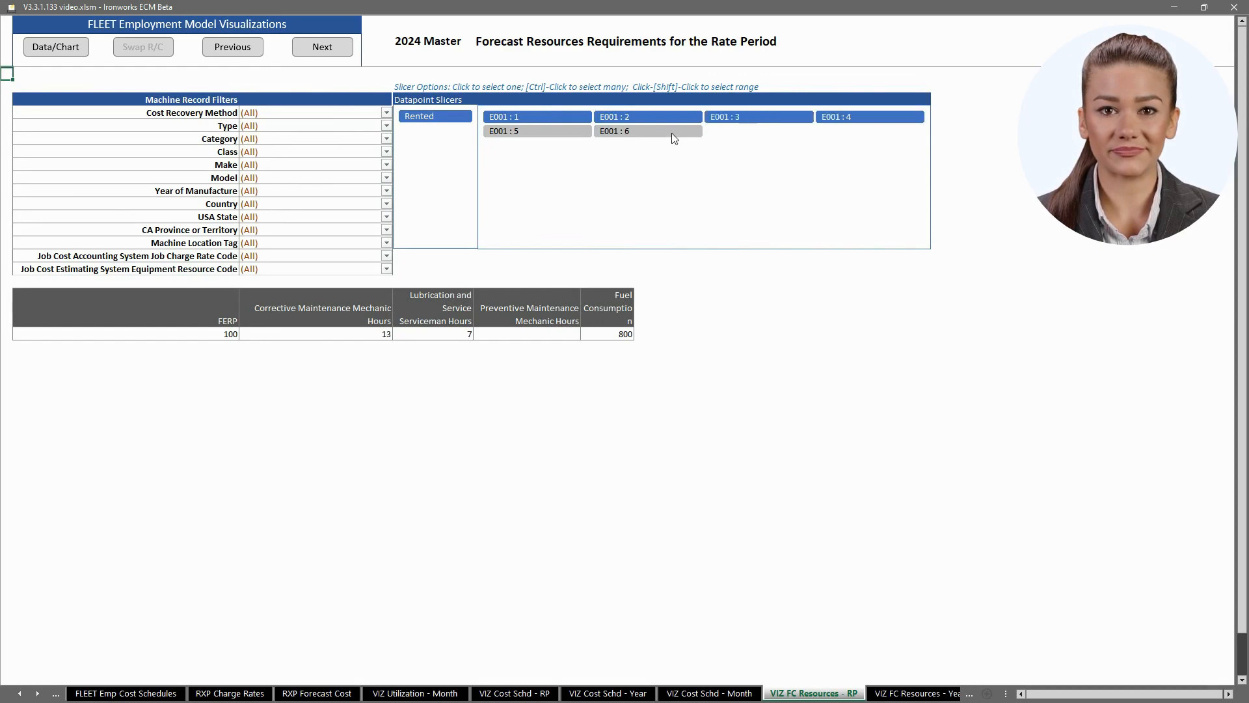
ctrl+click(532, 133)
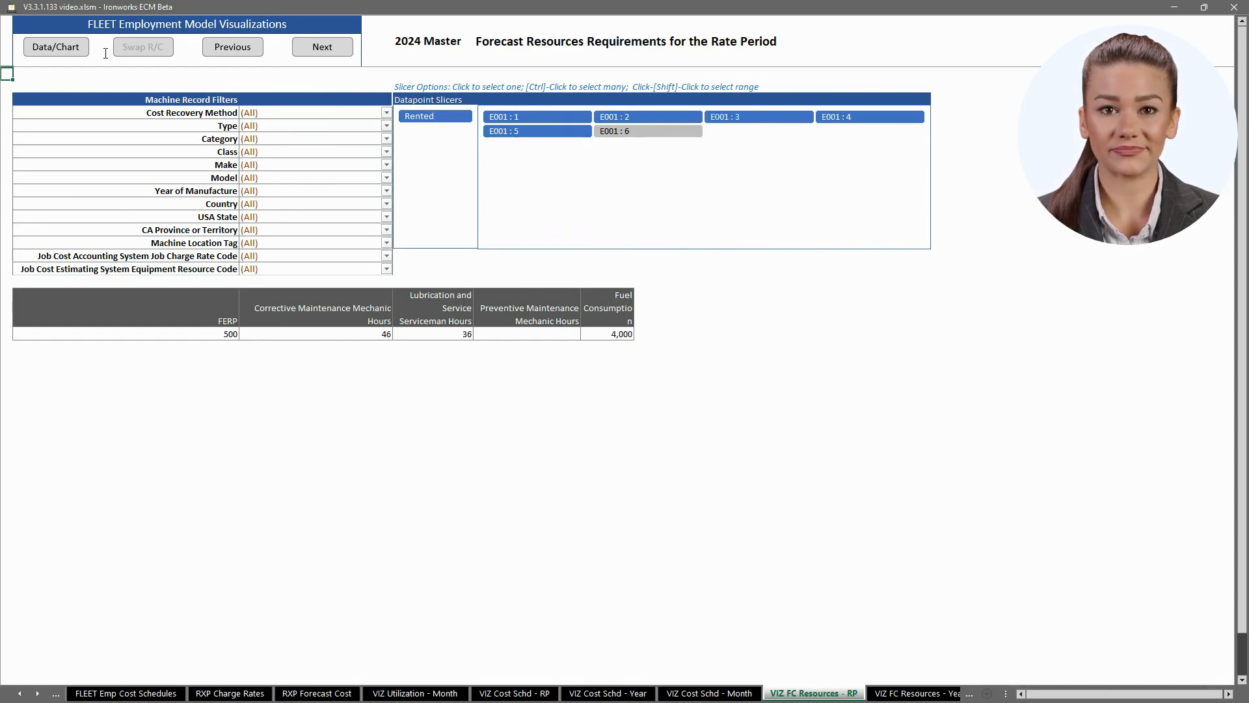
click(71, 47)
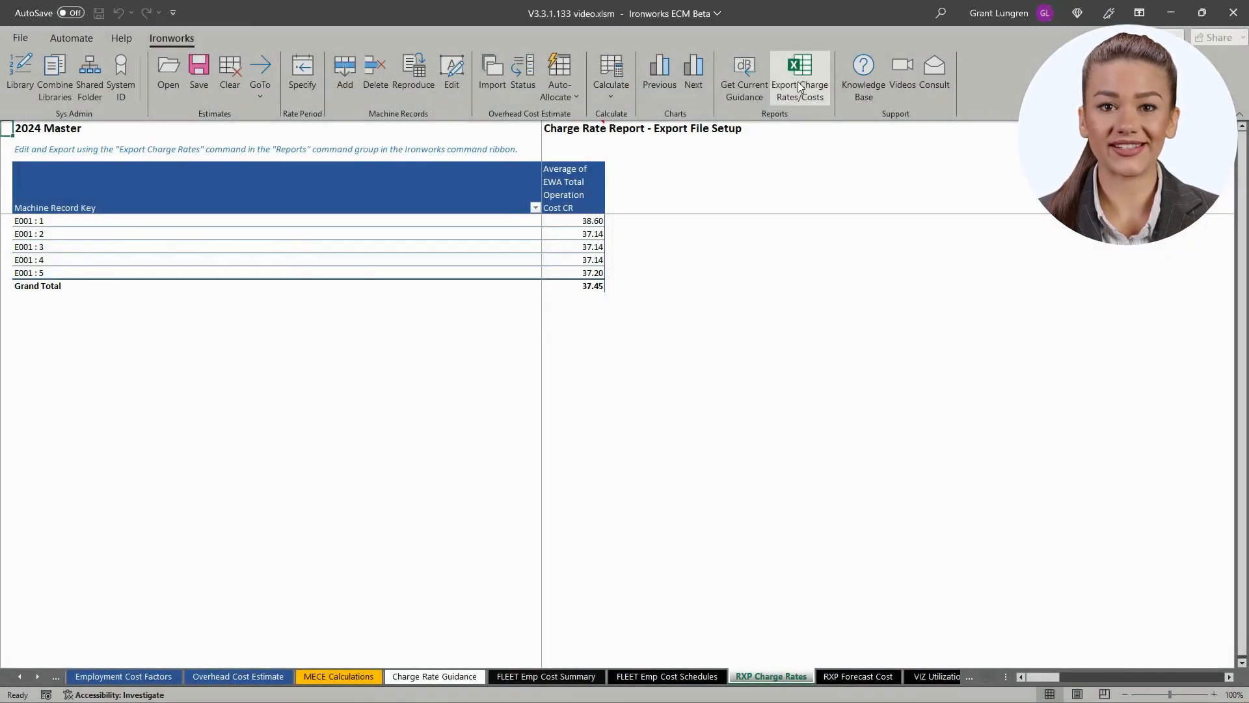
Export the Charge Rate report with Custody Start Date and Custody End Date within the Rate Period added beside Machine Record Key.
click(800, 88)
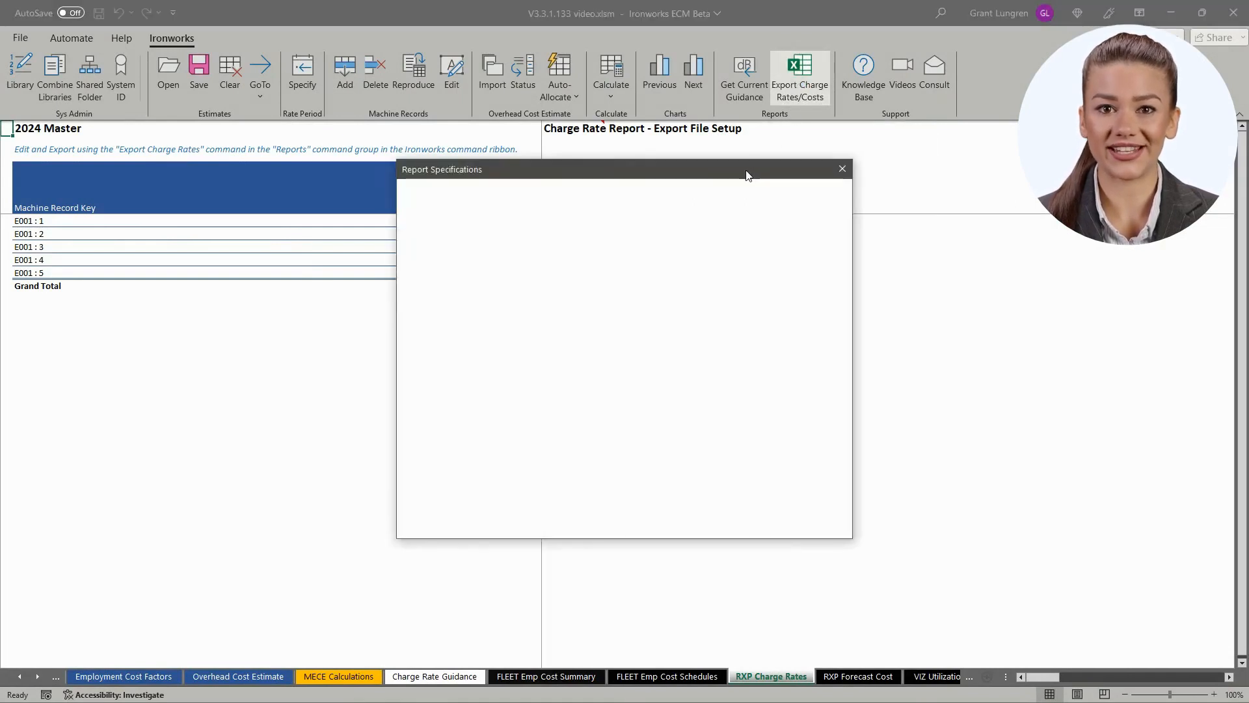
drag(746, 172, 768, 294)
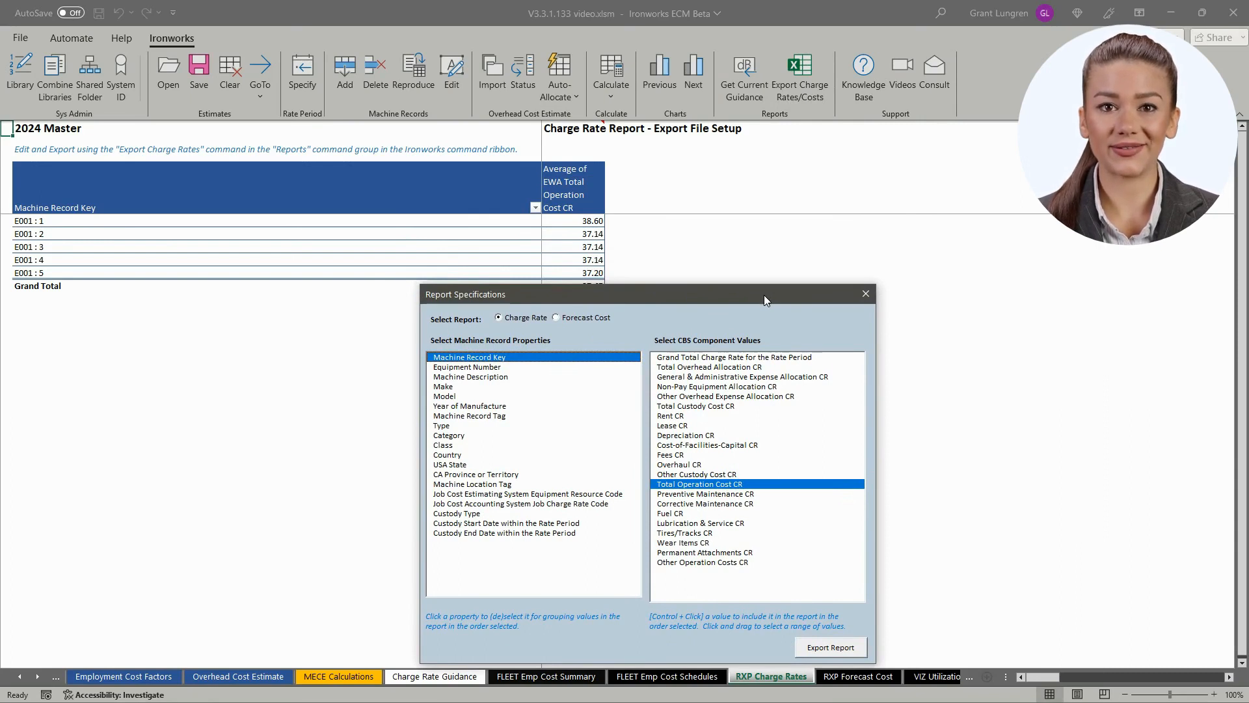
click(507, 523)
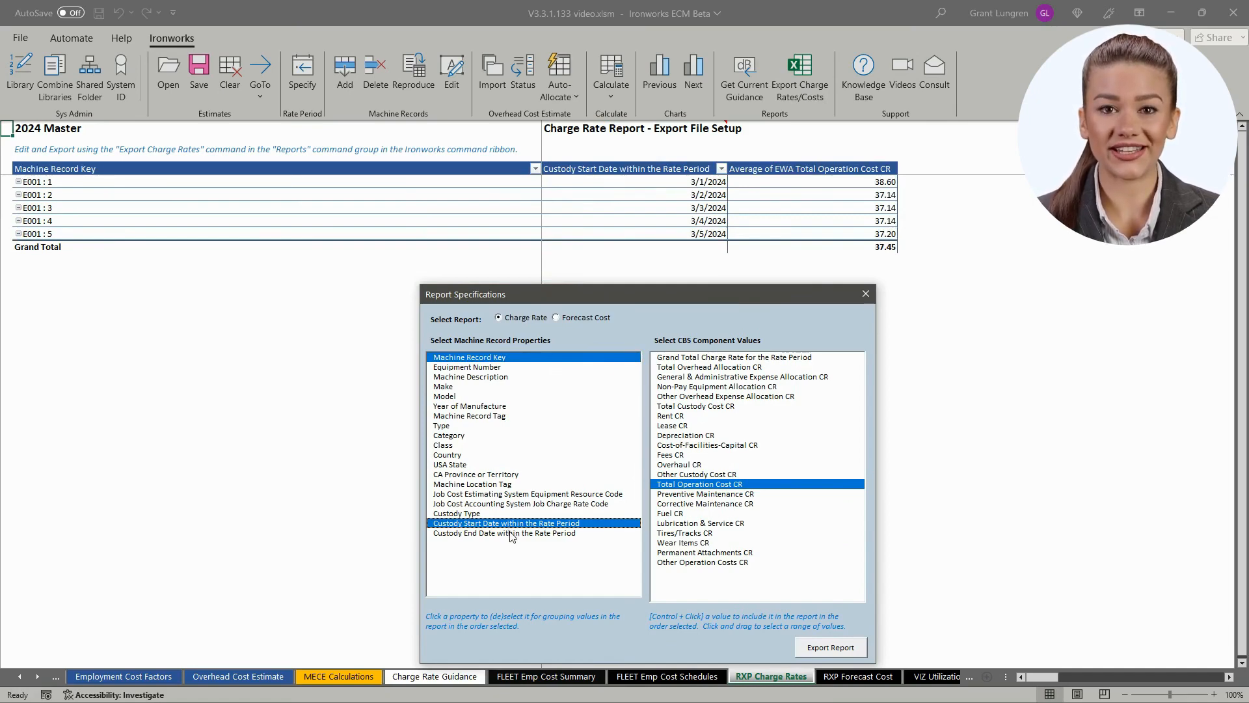
click(511, 534)
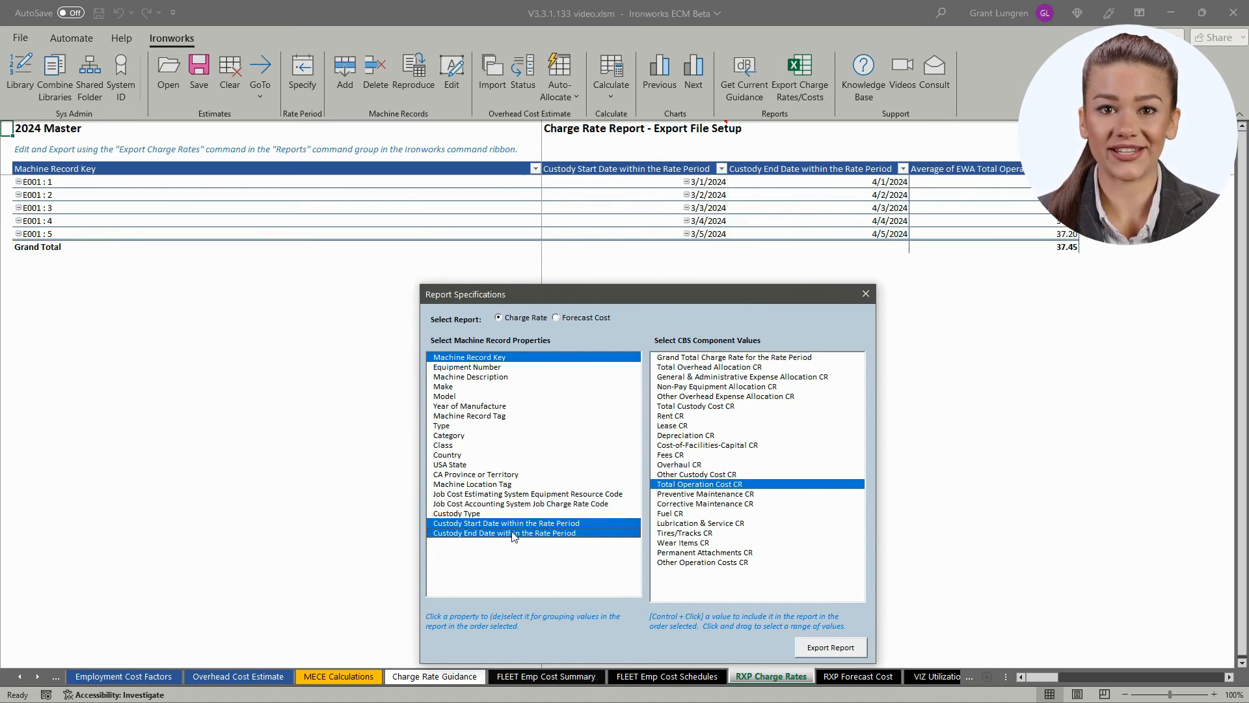
click(836, 646)
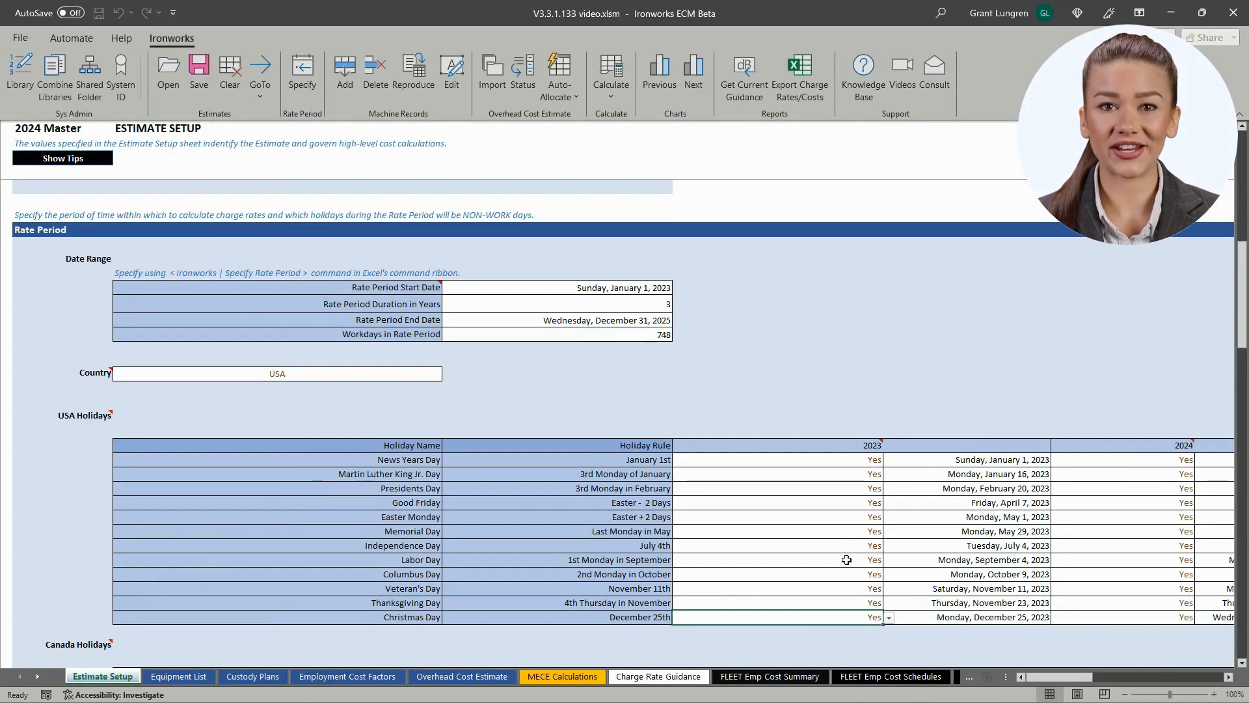
Set the USA holiday Labor Day to No for 2023 in the Estimate Setup.
click(846, 560)
click(889, 561)
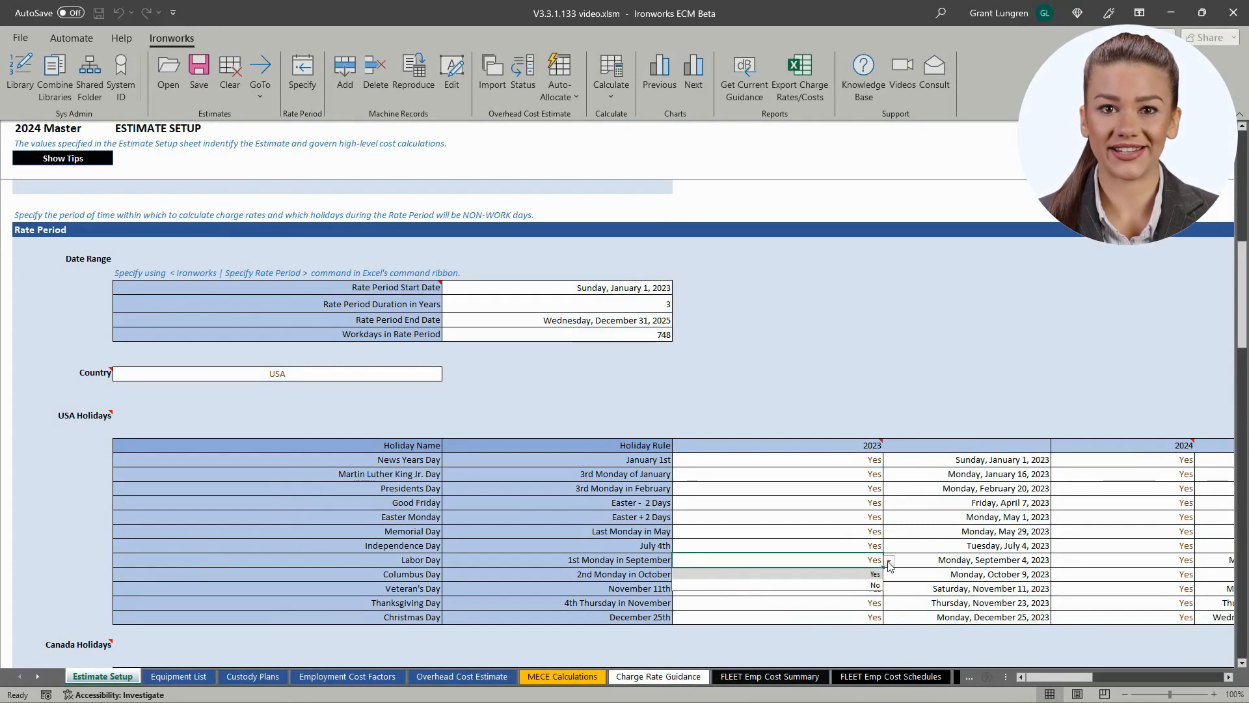
click(875, 582)
Set Hours per Shift to 10 in the Shift Arrangements for every month from Jan-23 through Dec-25.
scroll(812, 590, down, 7)
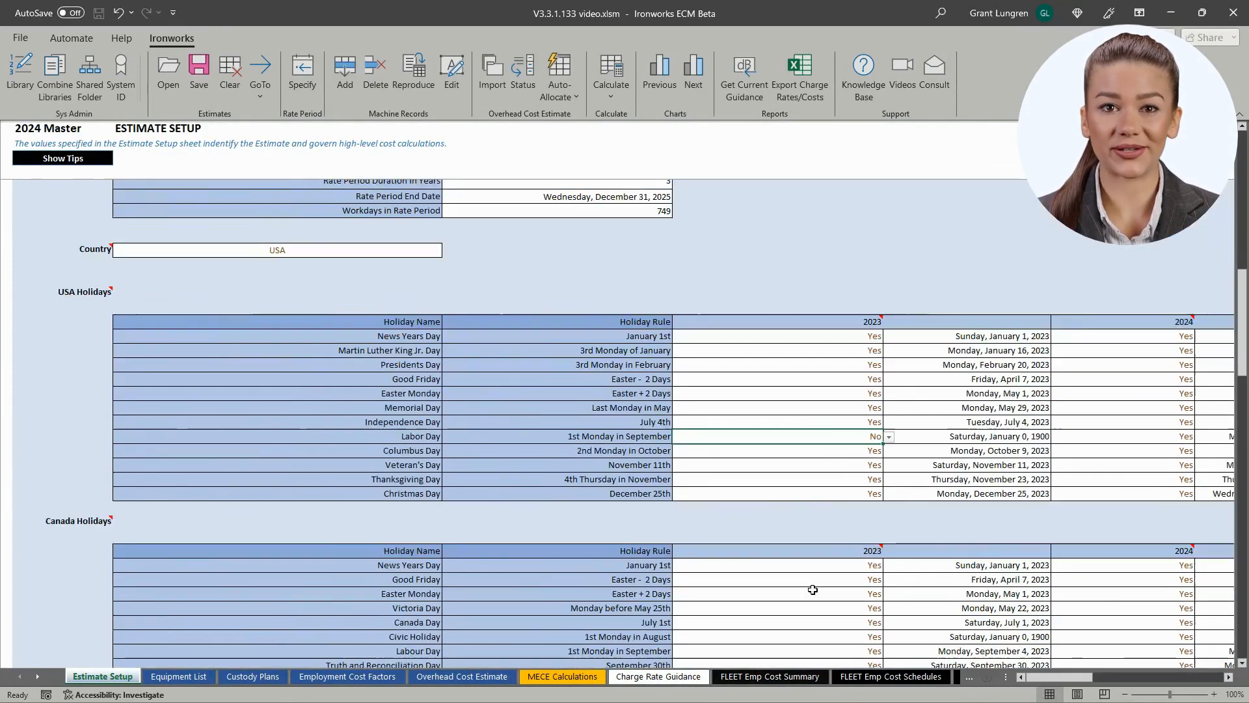
scroll(812, 590, down, 3)
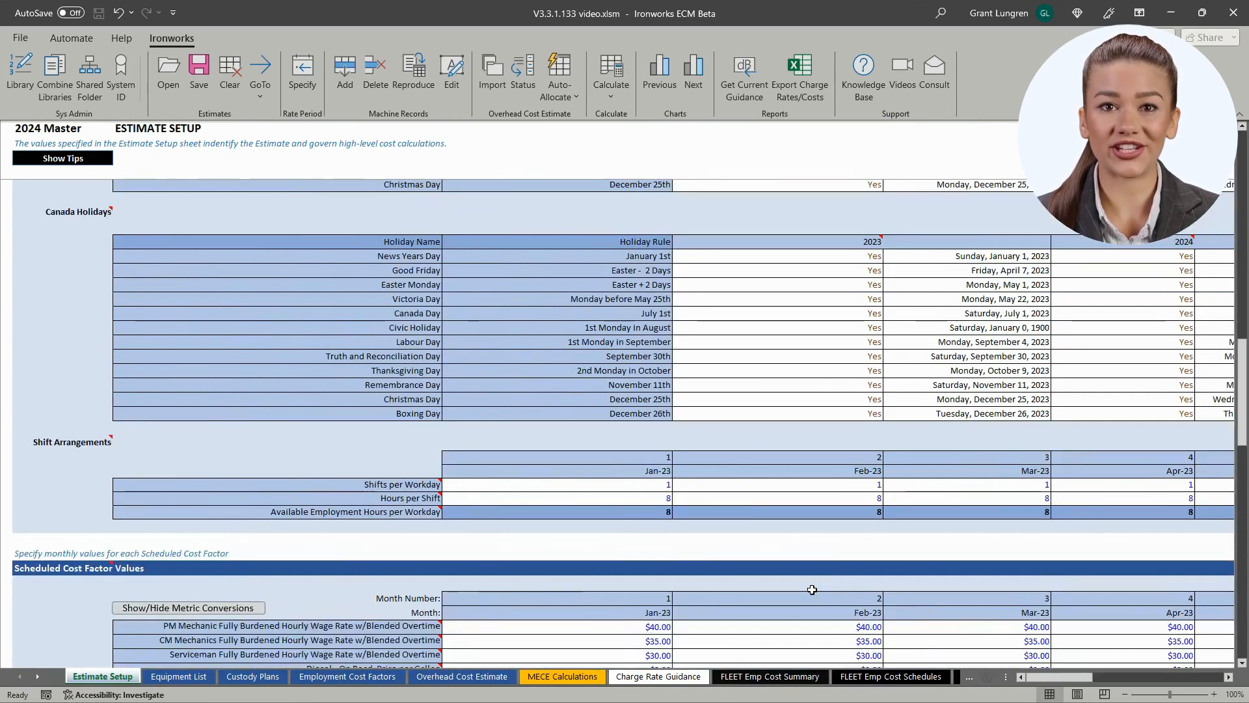
click(668, 498)
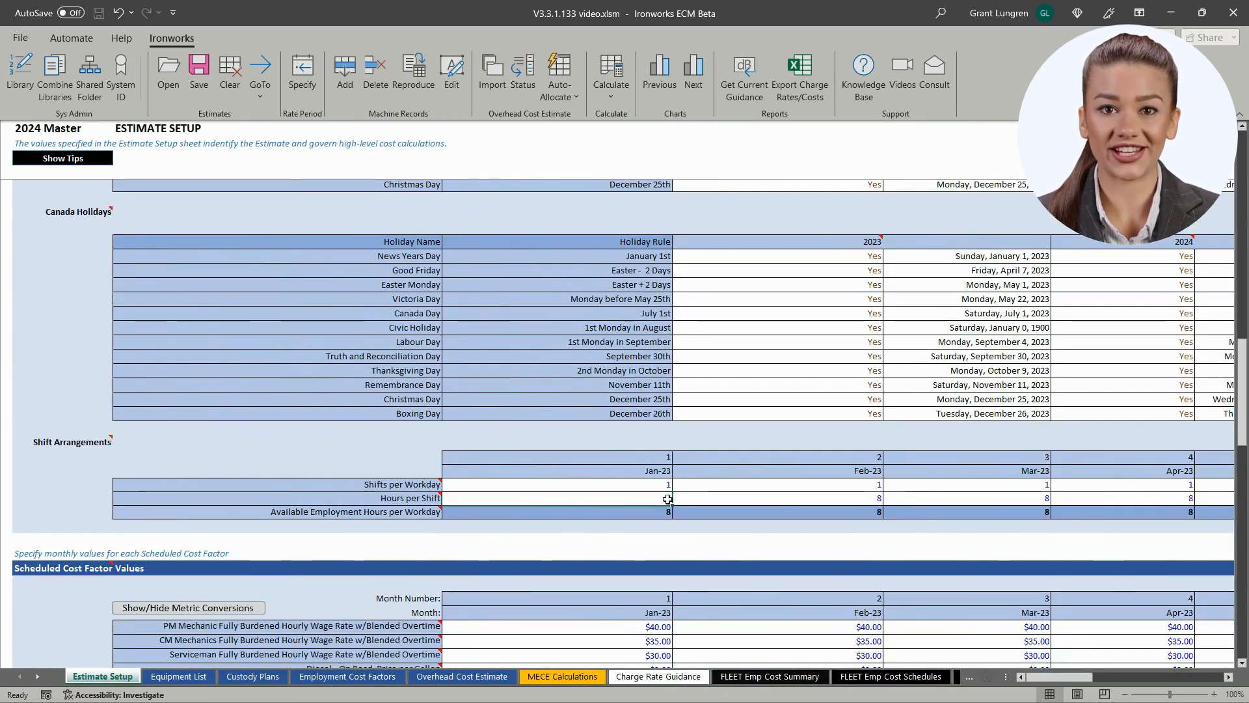
text(10)
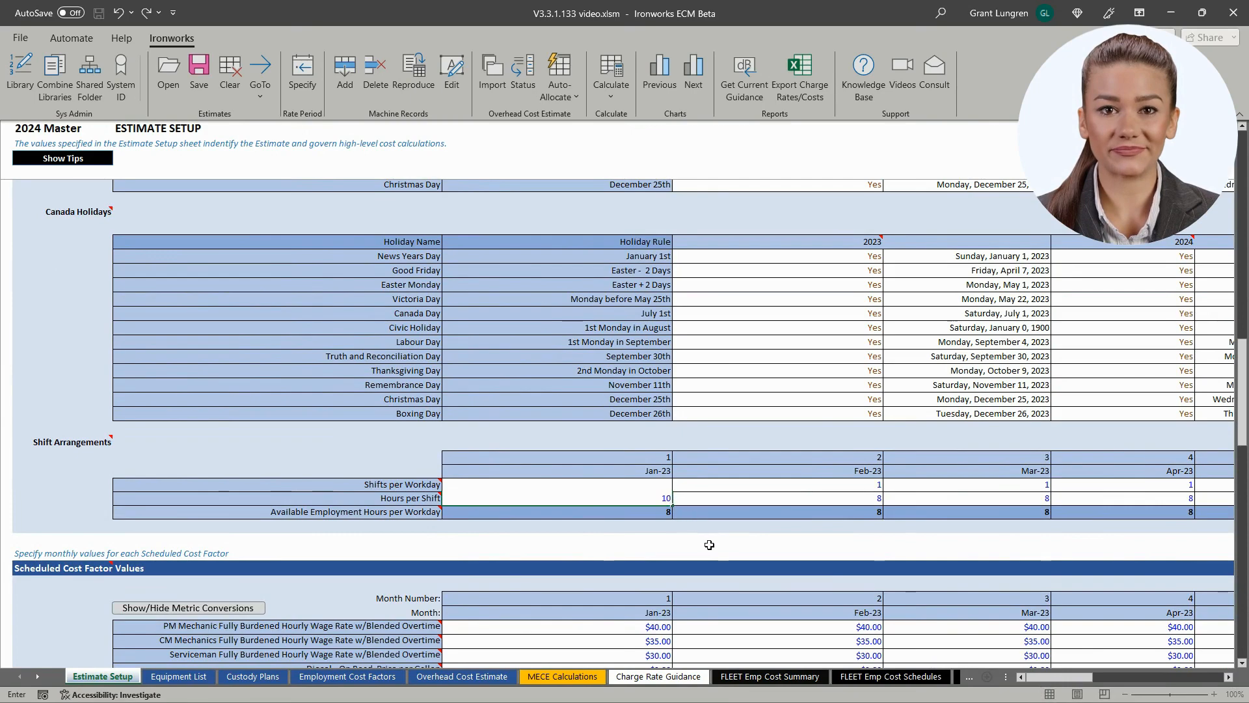
key(Return)
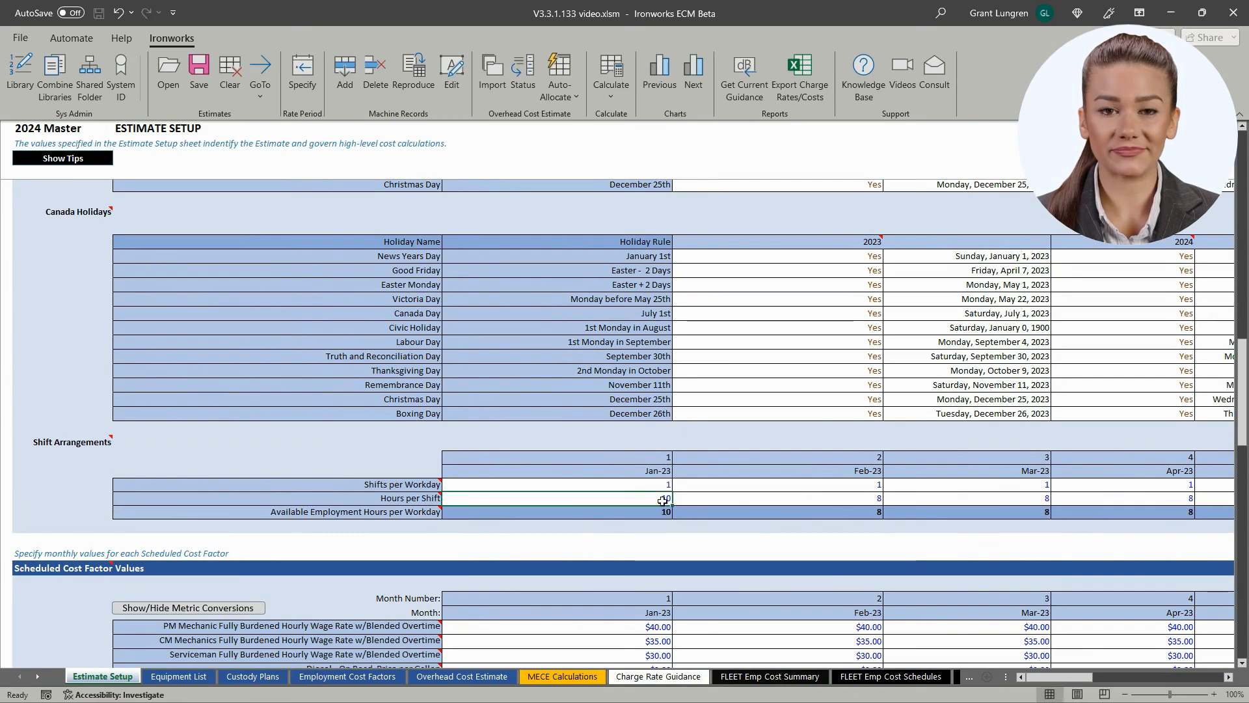
drag(672, 507, 1228, 504)
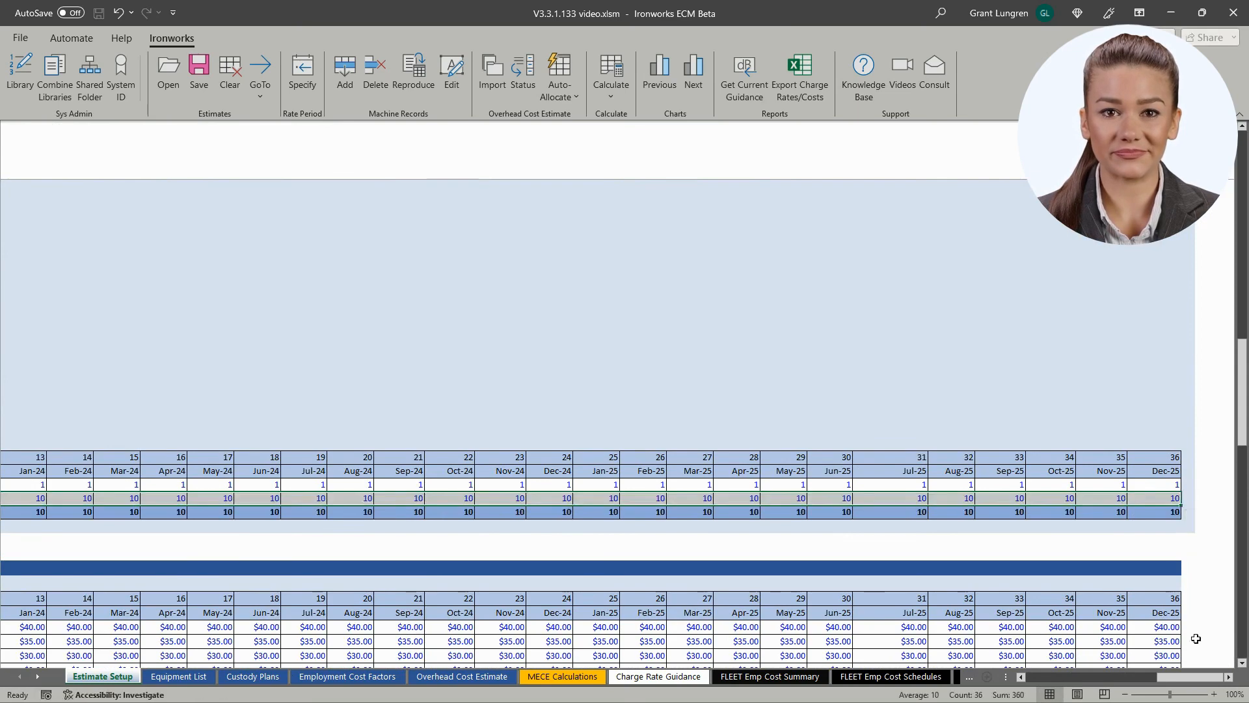
drag(1196, 674, 1041, 674)
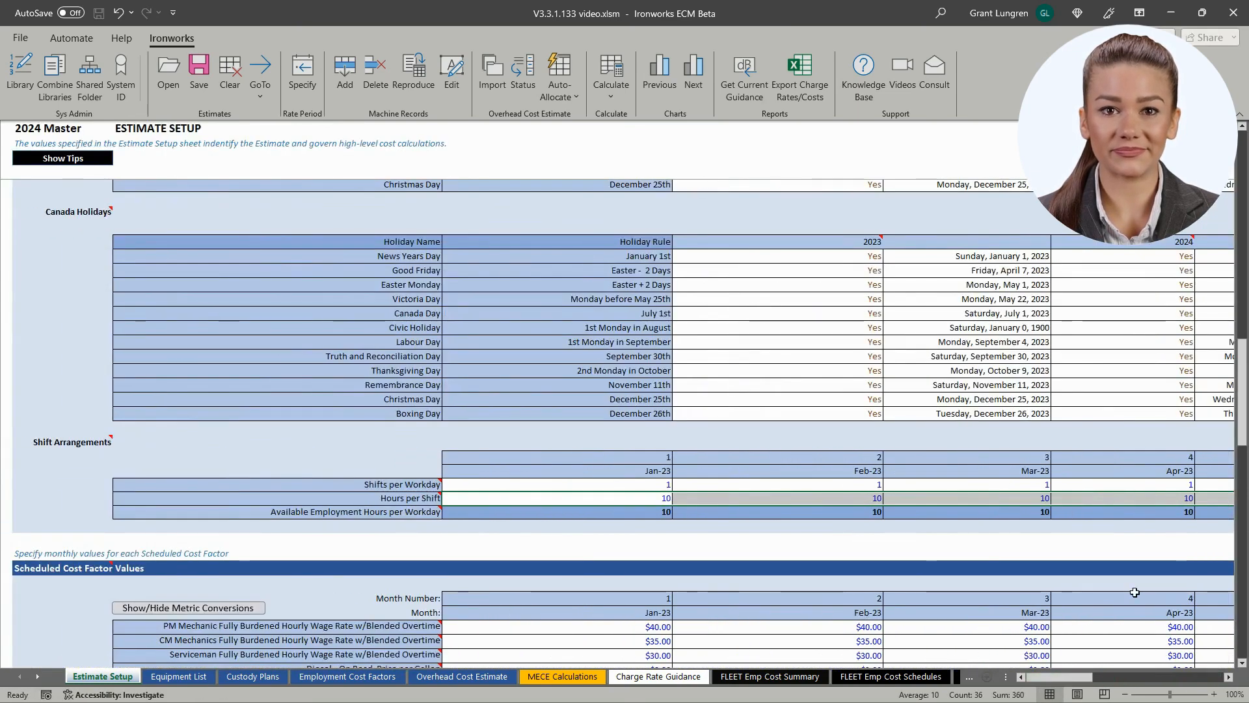
click(640, 500)
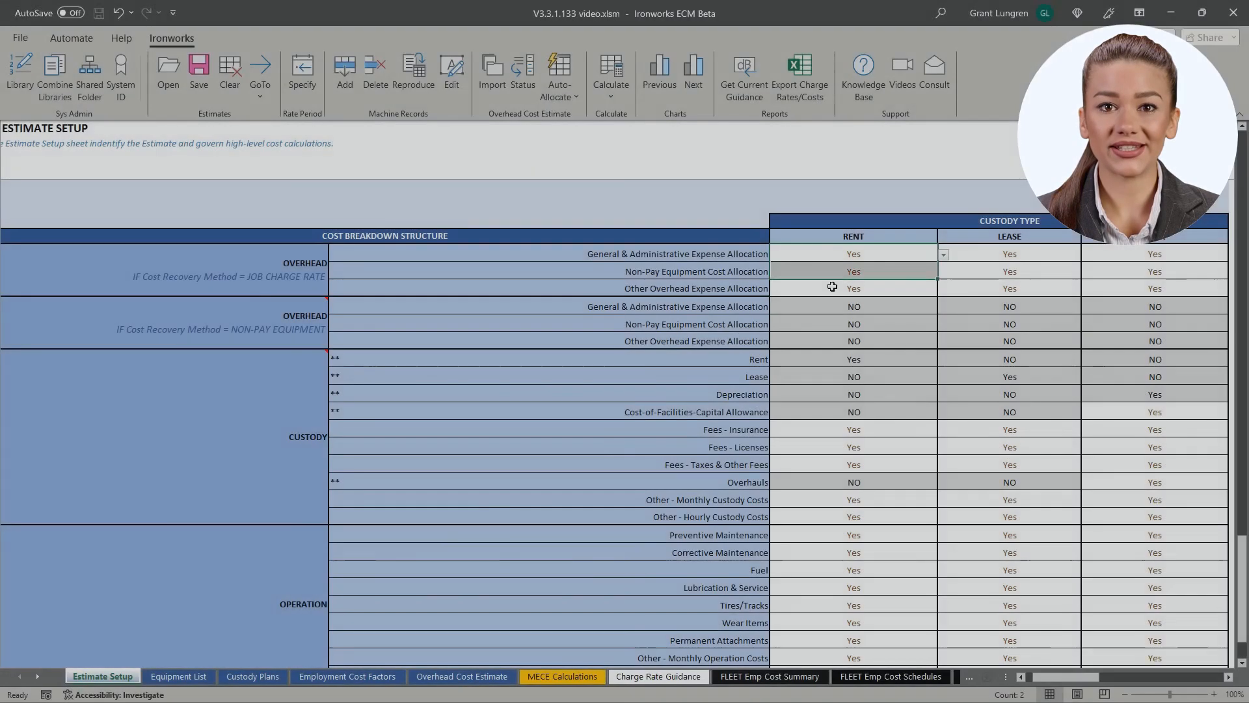
Set Preventive Maintenance to NO for the Rent and Lease custody types, and recalculate all costs and charge rates on opening the Equipment List.
drag(832, 287, 849, 658)
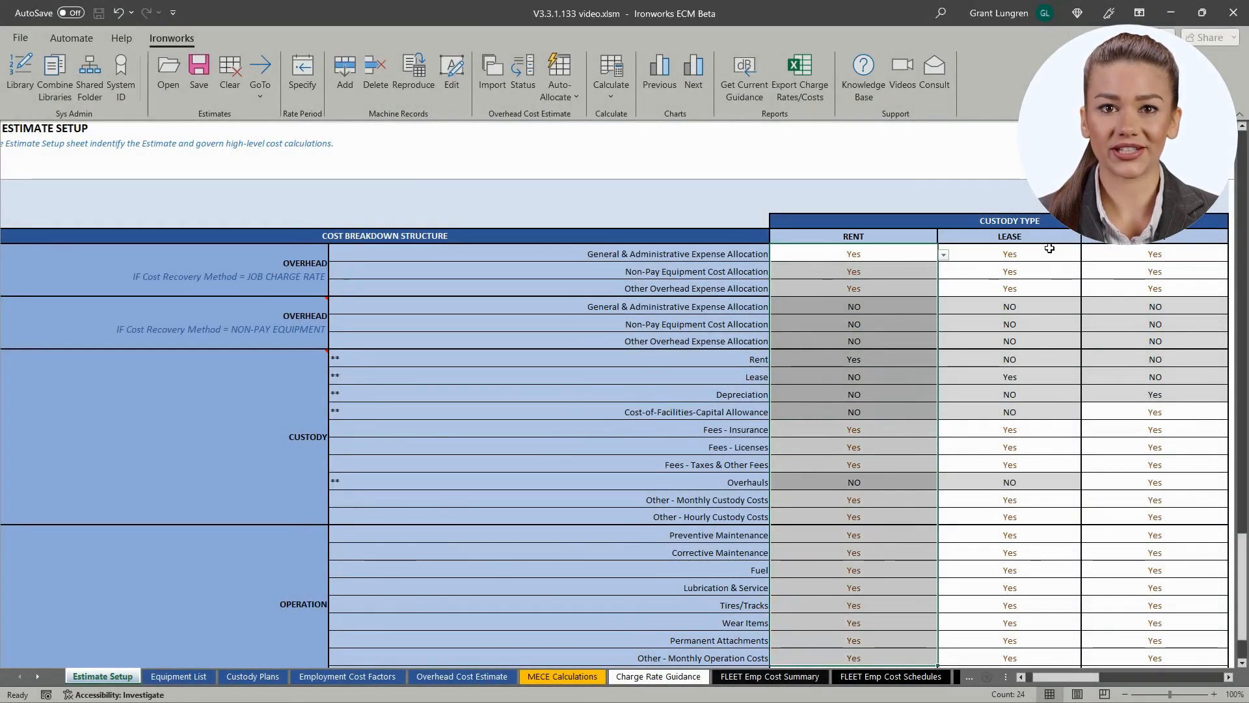
drag(1049, 249, 1036, 656)
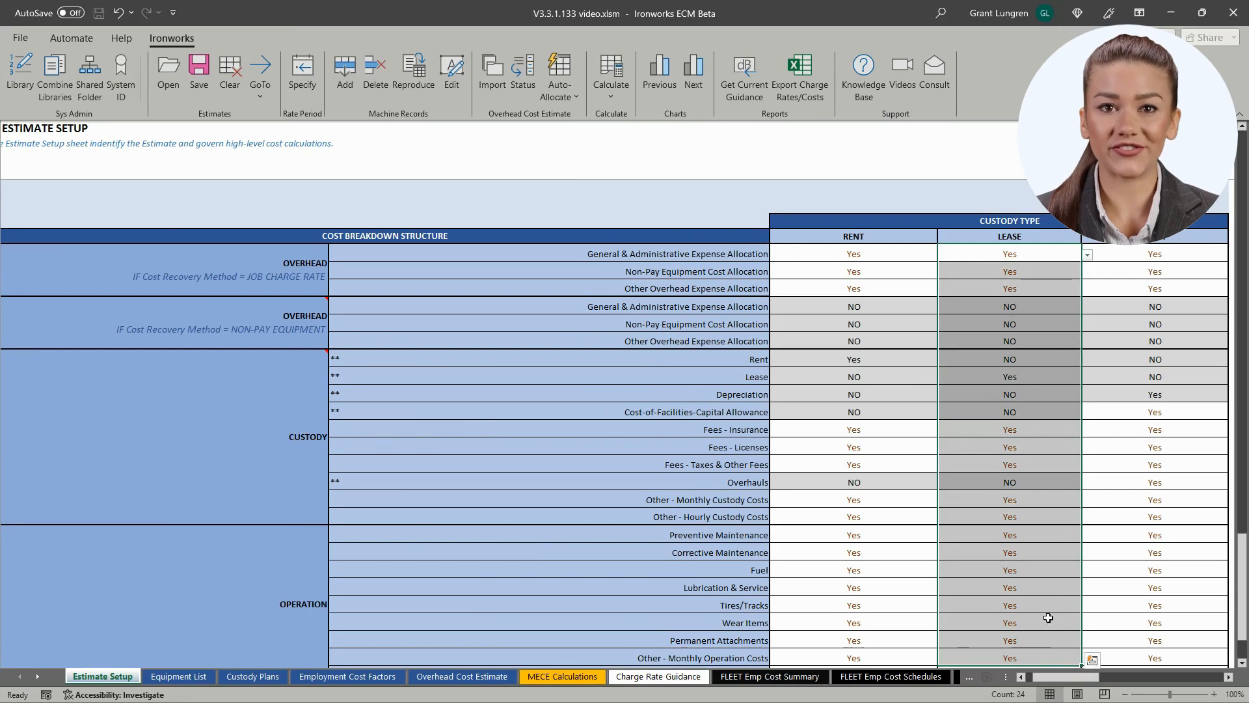
drag(1178, 250, 1172, 653)
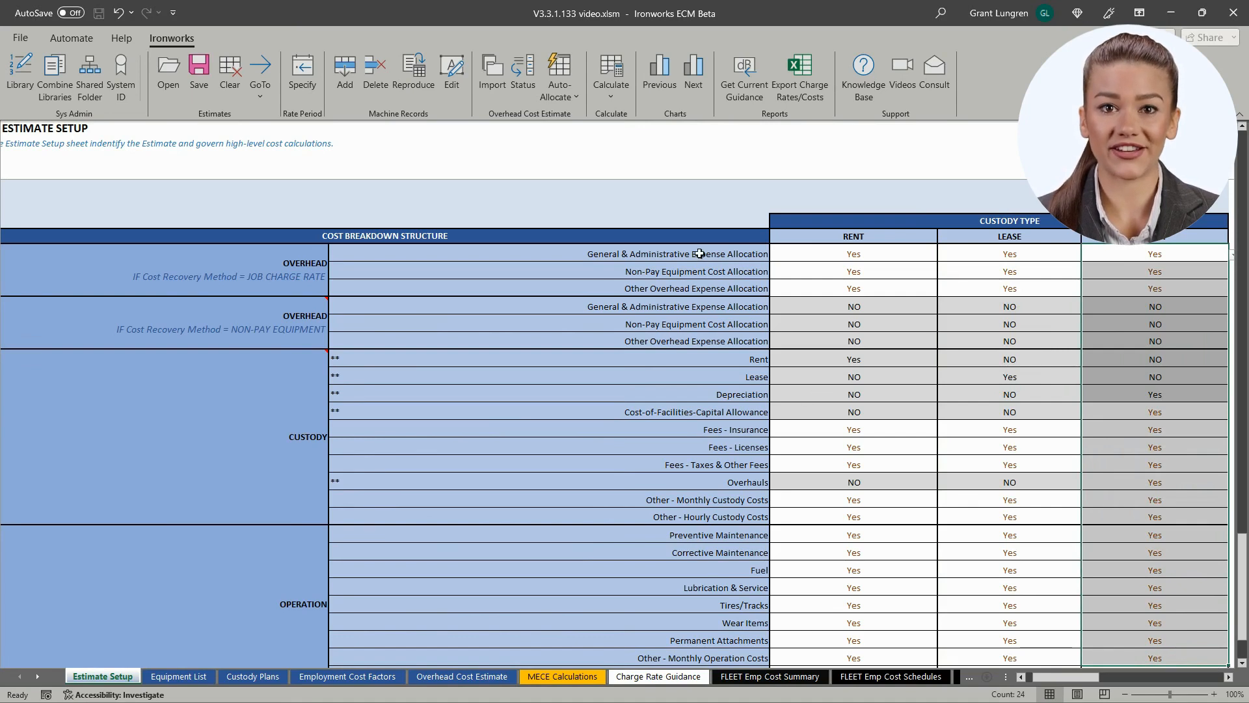
drag(701, 255, 671, 671)
click(851, 539)
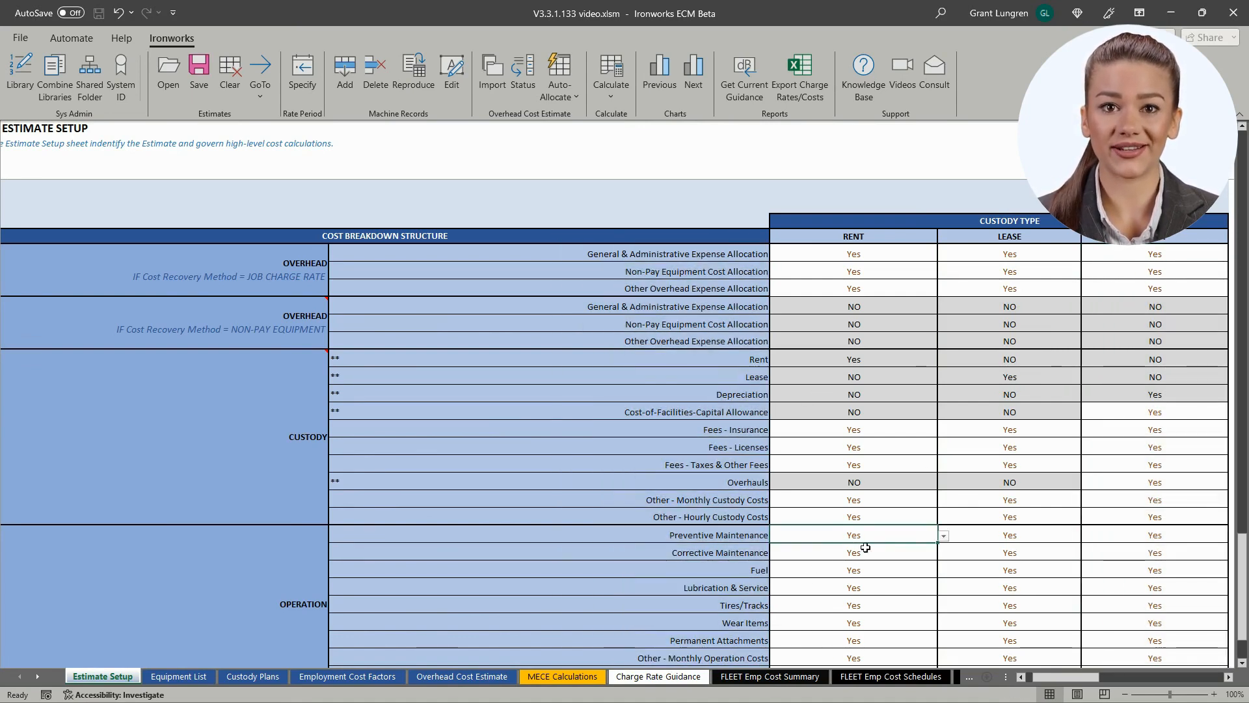
click(944, 535)
click(784, 561)
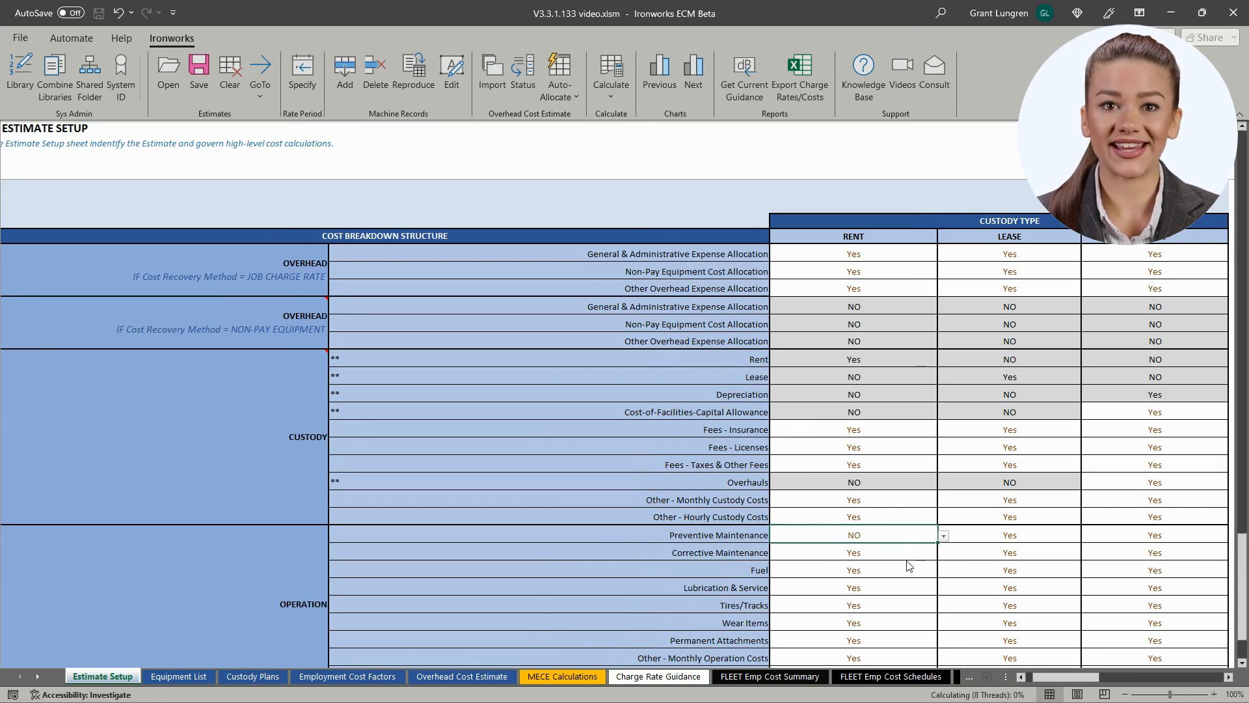
click(994, 538)
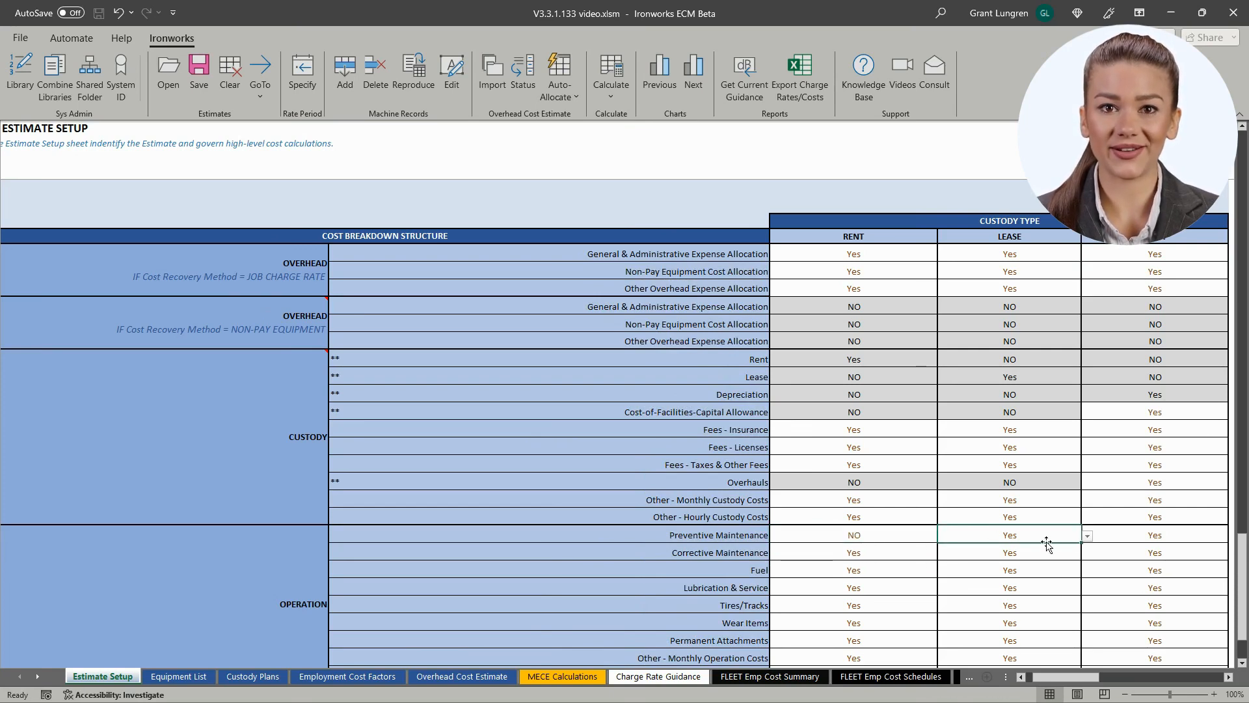
click(1088, 537)
click(1034, 560)
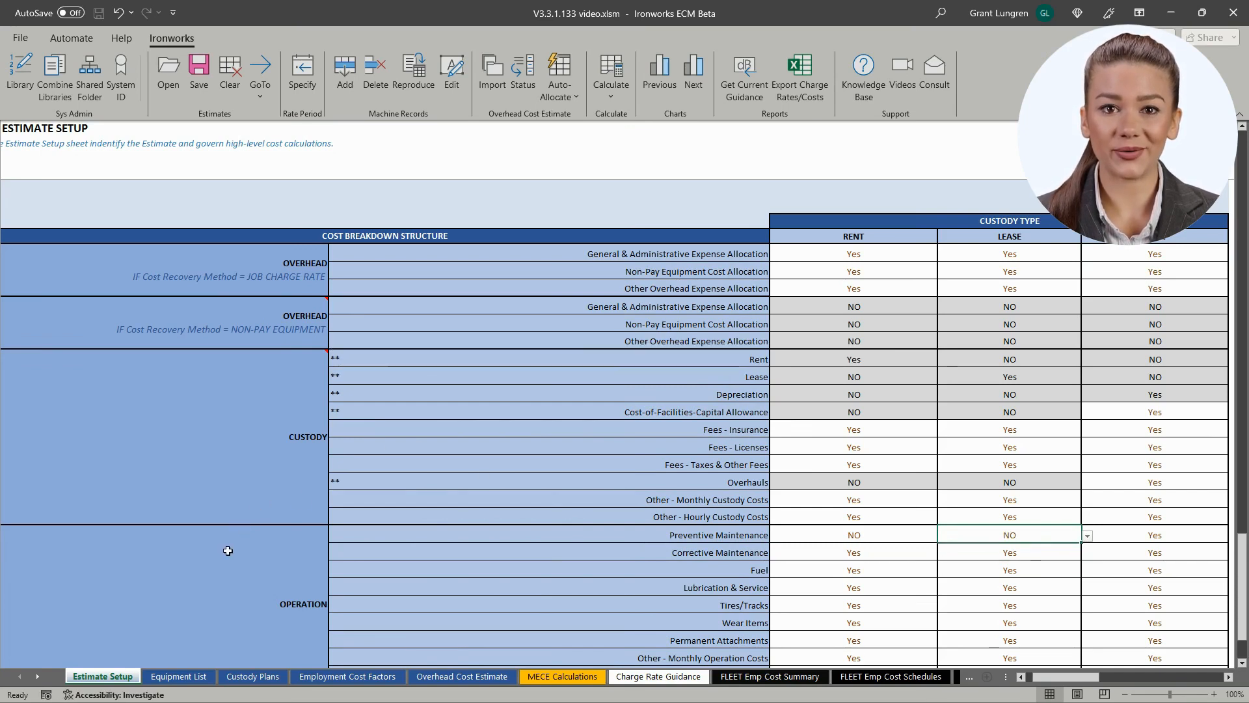
click(193, 676)
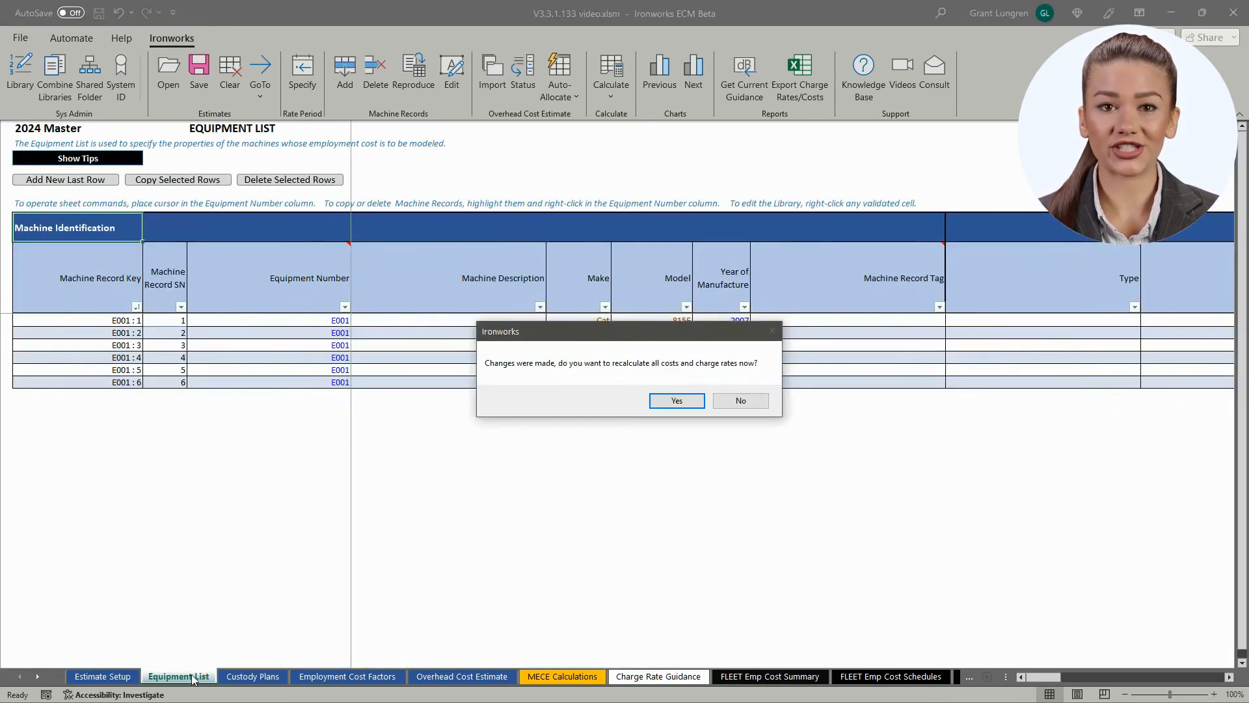
click(674, 402)
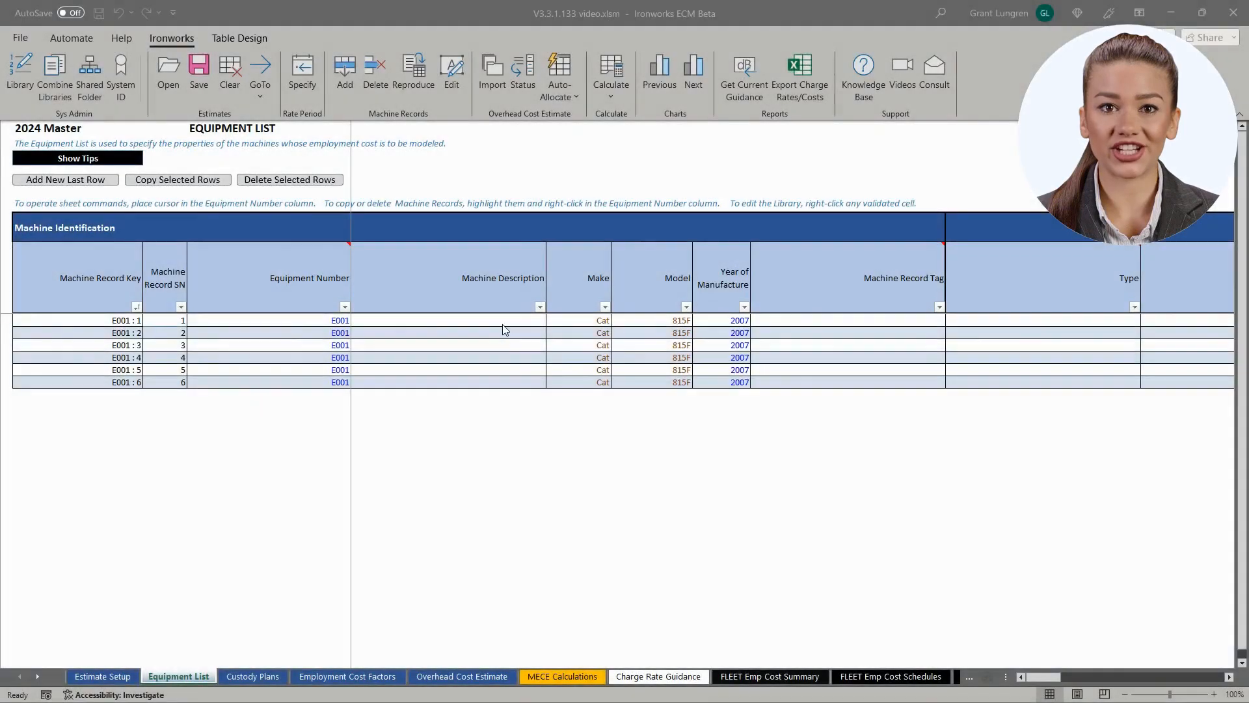
Classify machine record E001 : 1 in the Equipment List as Type Compaction and Category Sheepsfoot Compactor-Towed.
drag(497, 320, 497, 378)
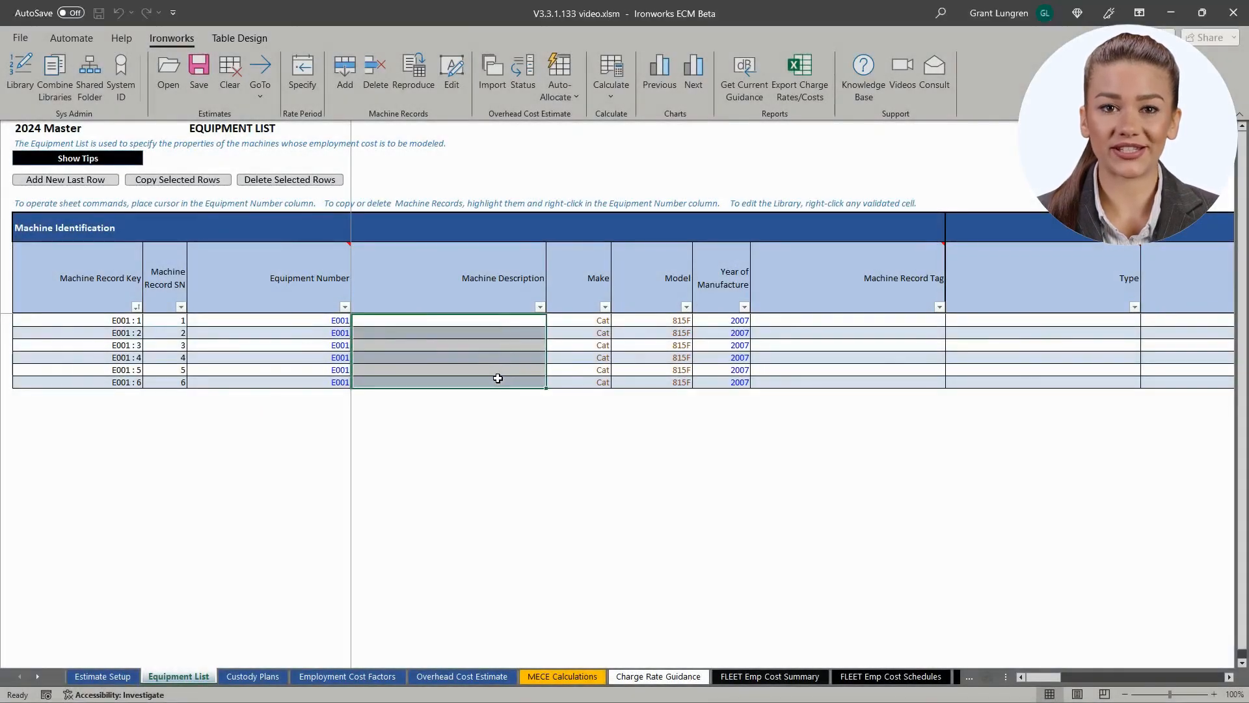
drag(797, 324, 800, 383)
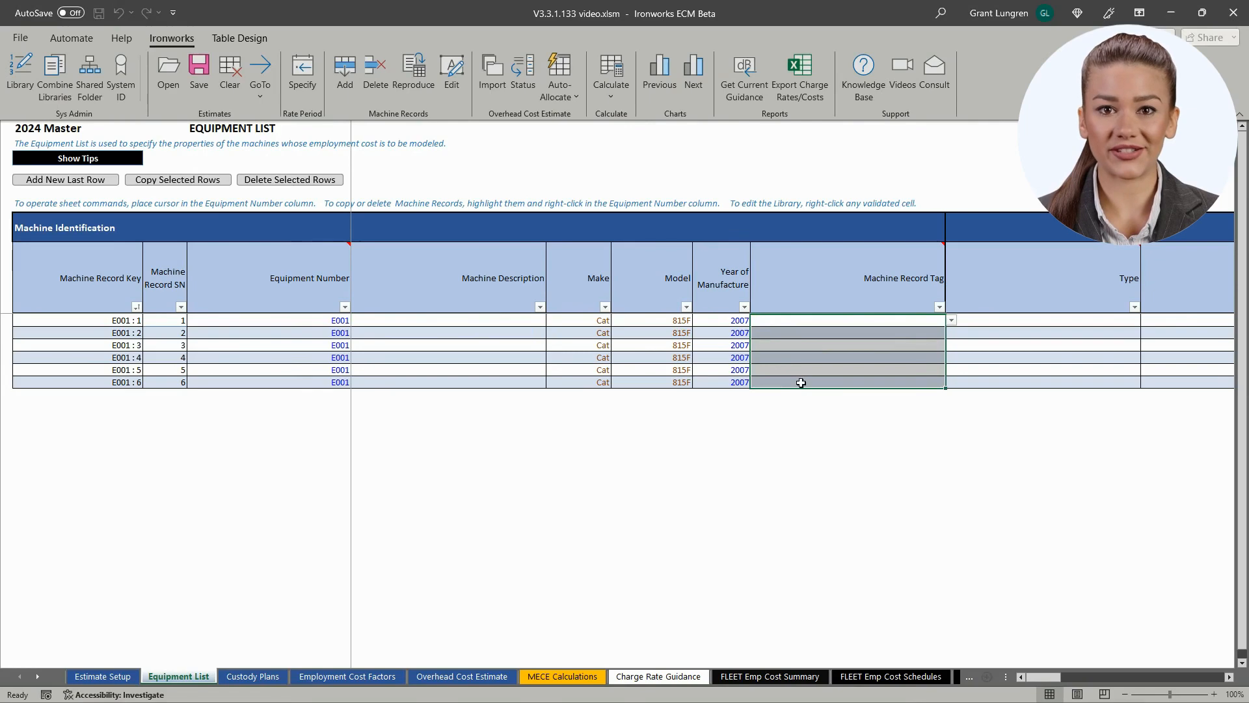
click(1230, 677)
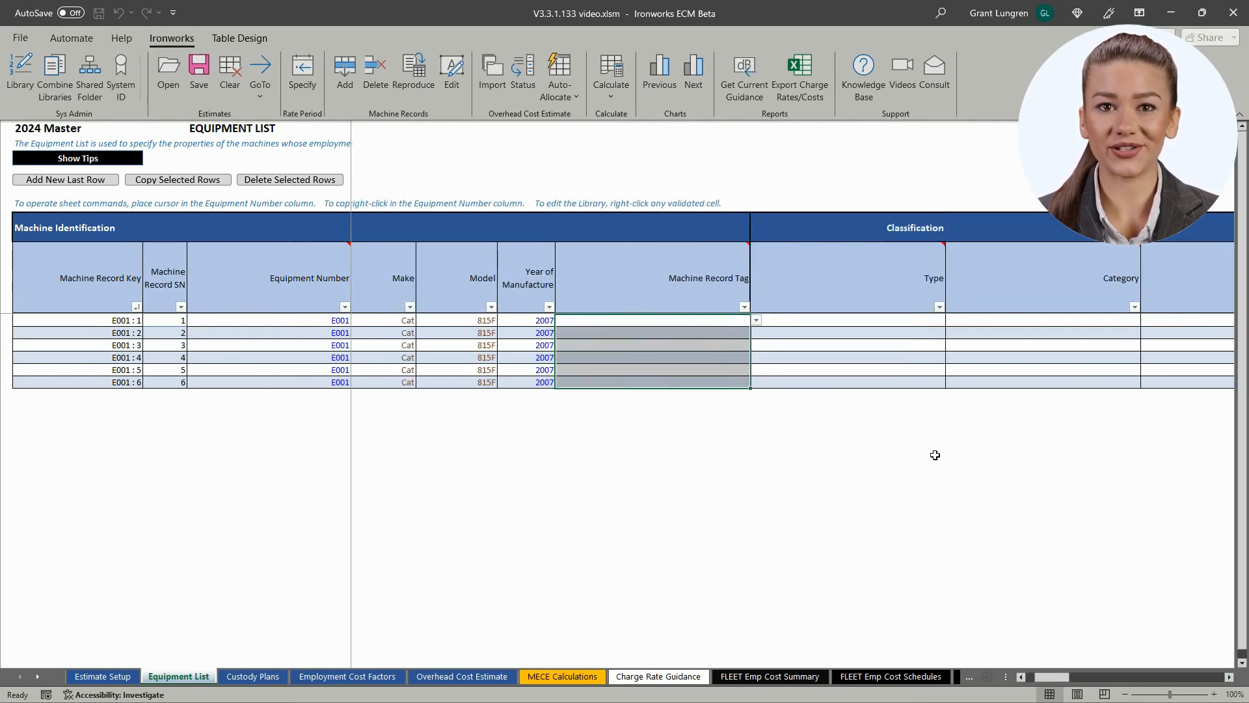
click(908, 319)
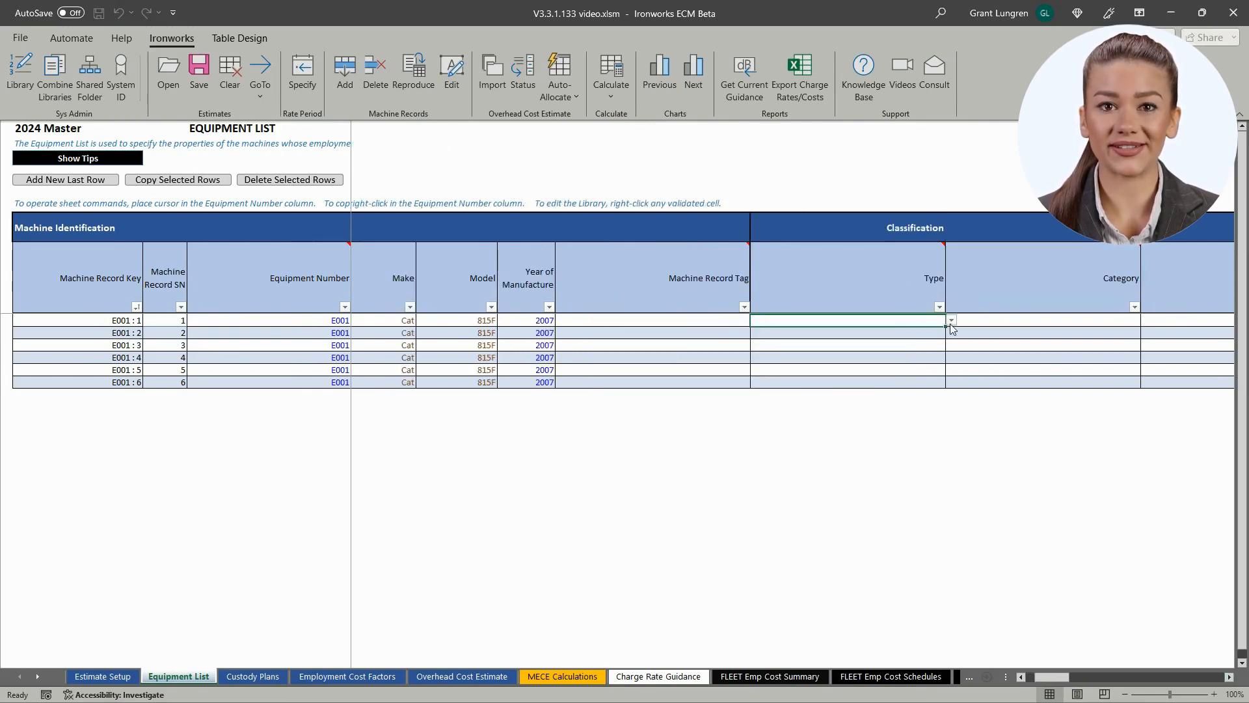
click(951, 321)
click(939, 356)
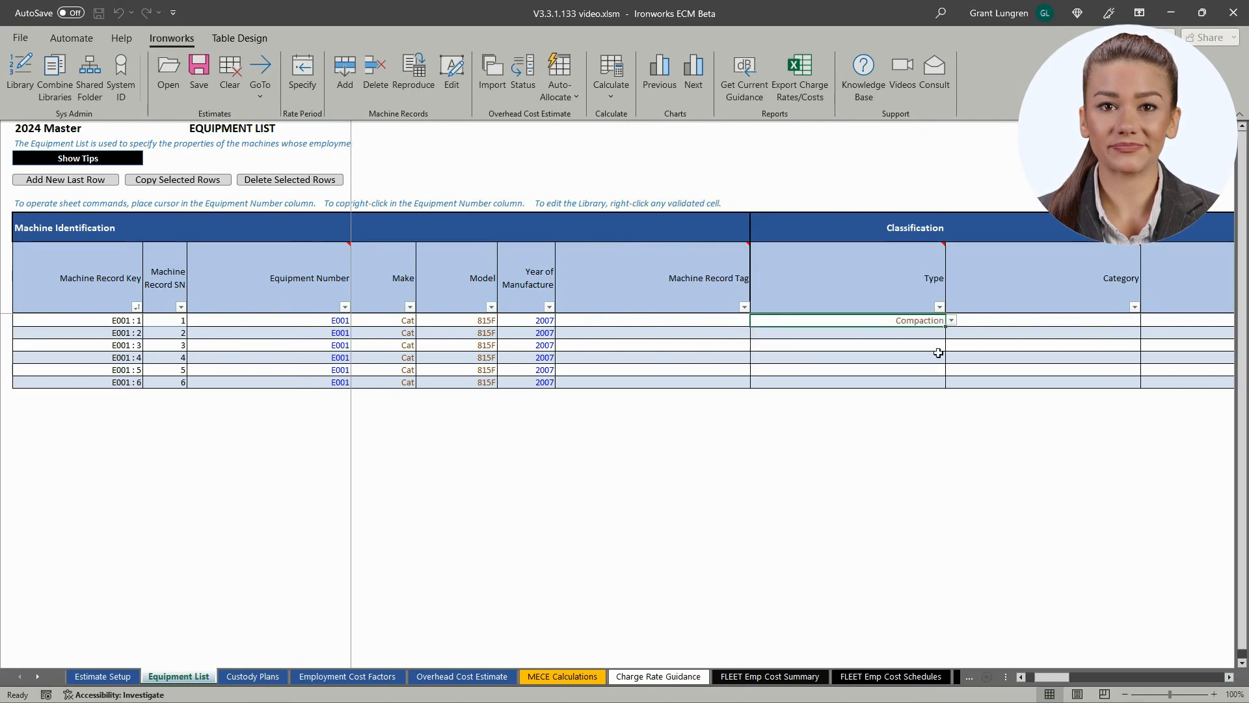
click(999, 320)
text(s)
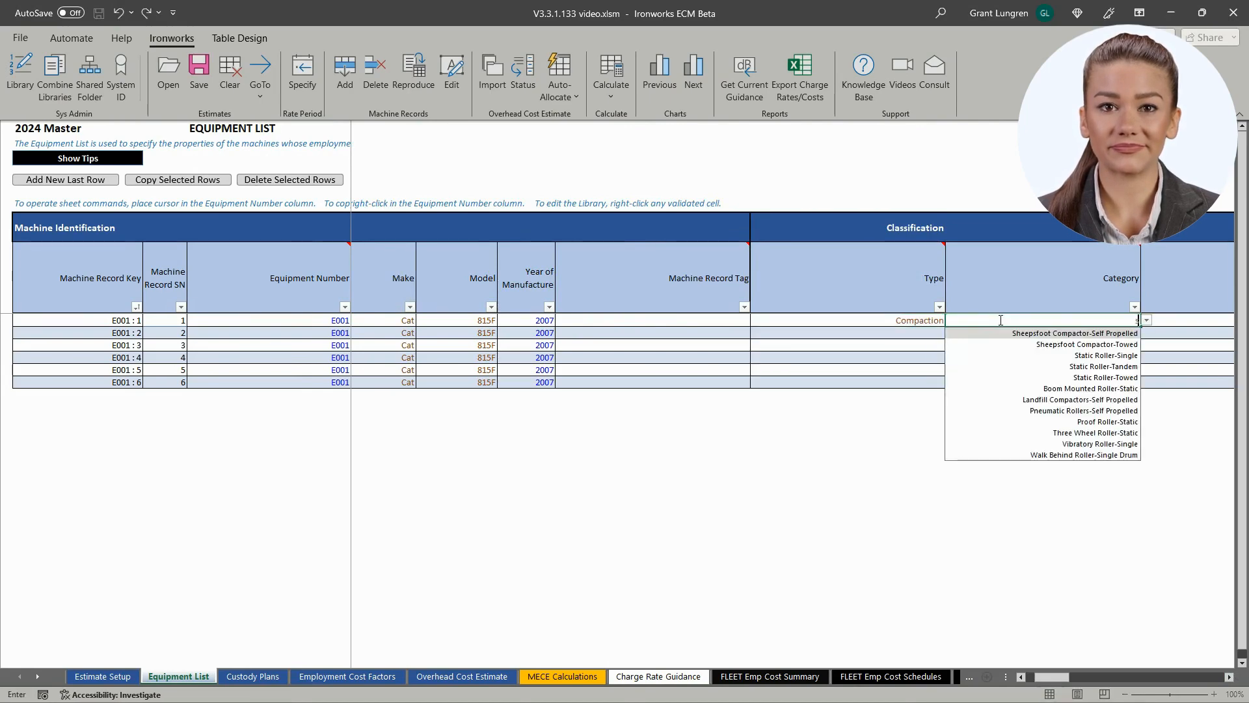
click(1026, 343)
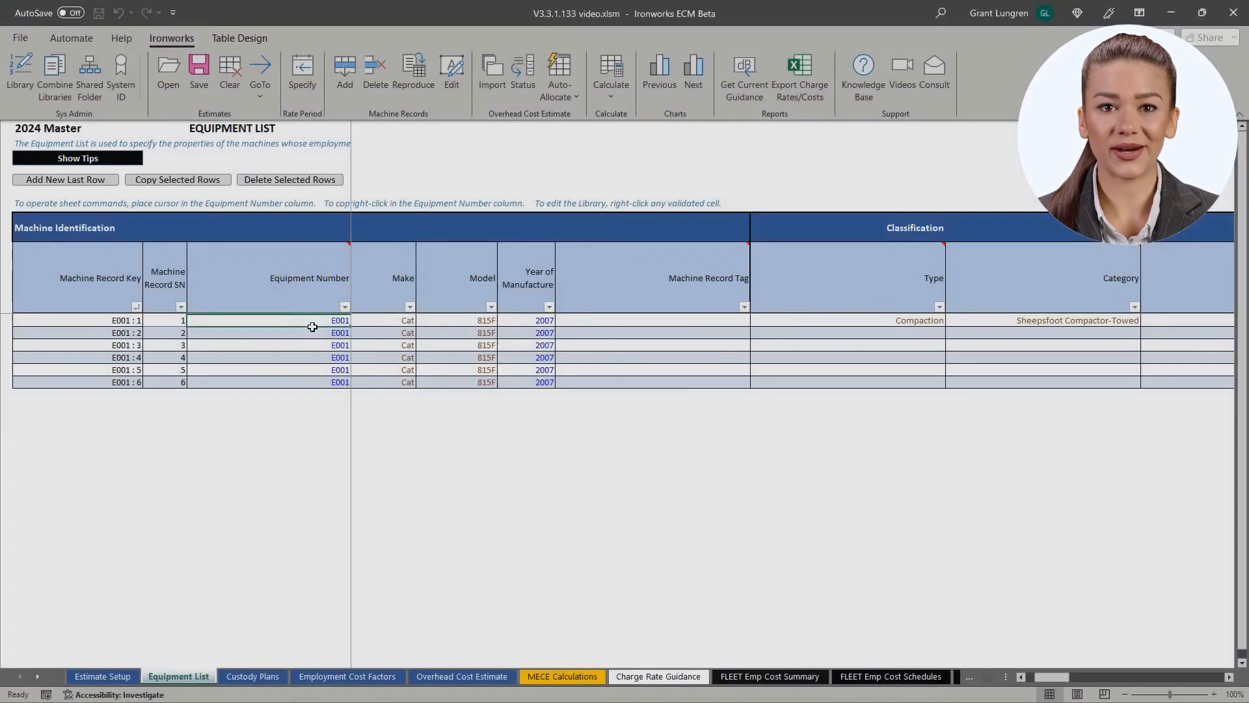
Open the Custody Plans without recalculating costs and choose Rented as the Custody Type of machine record E001 : 1.
drag(312, 326, 319, 390)
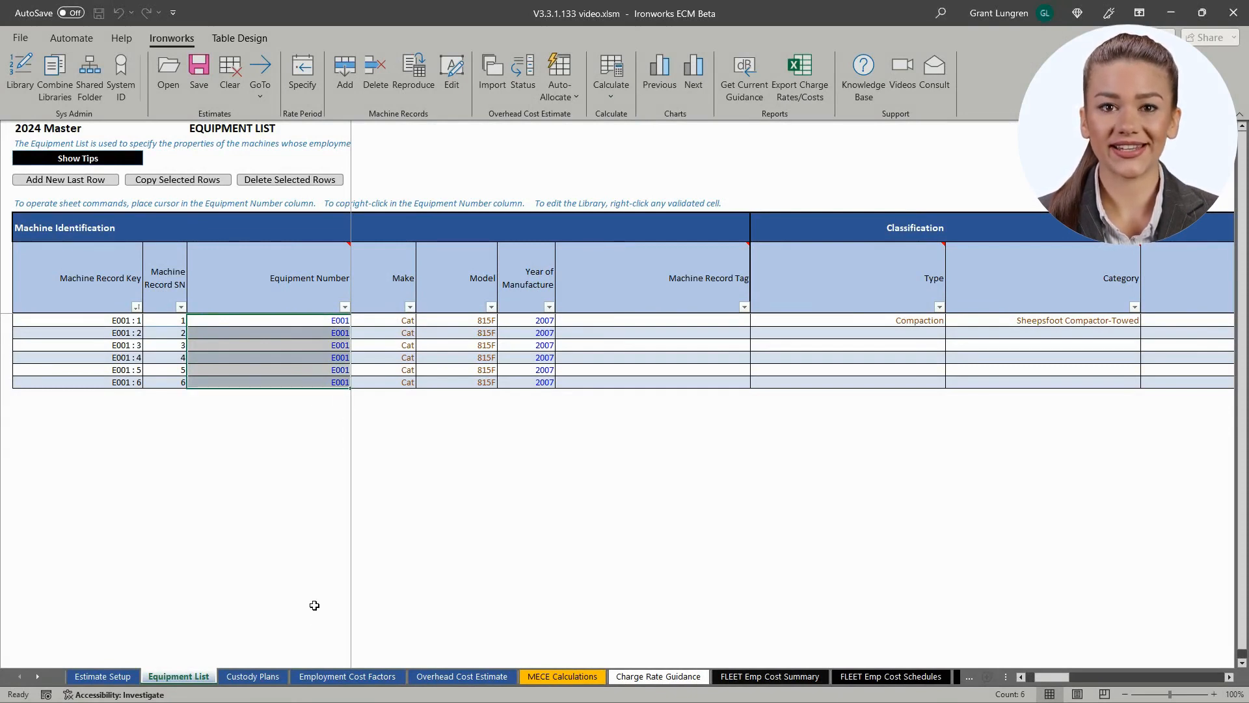
click(253, 677)
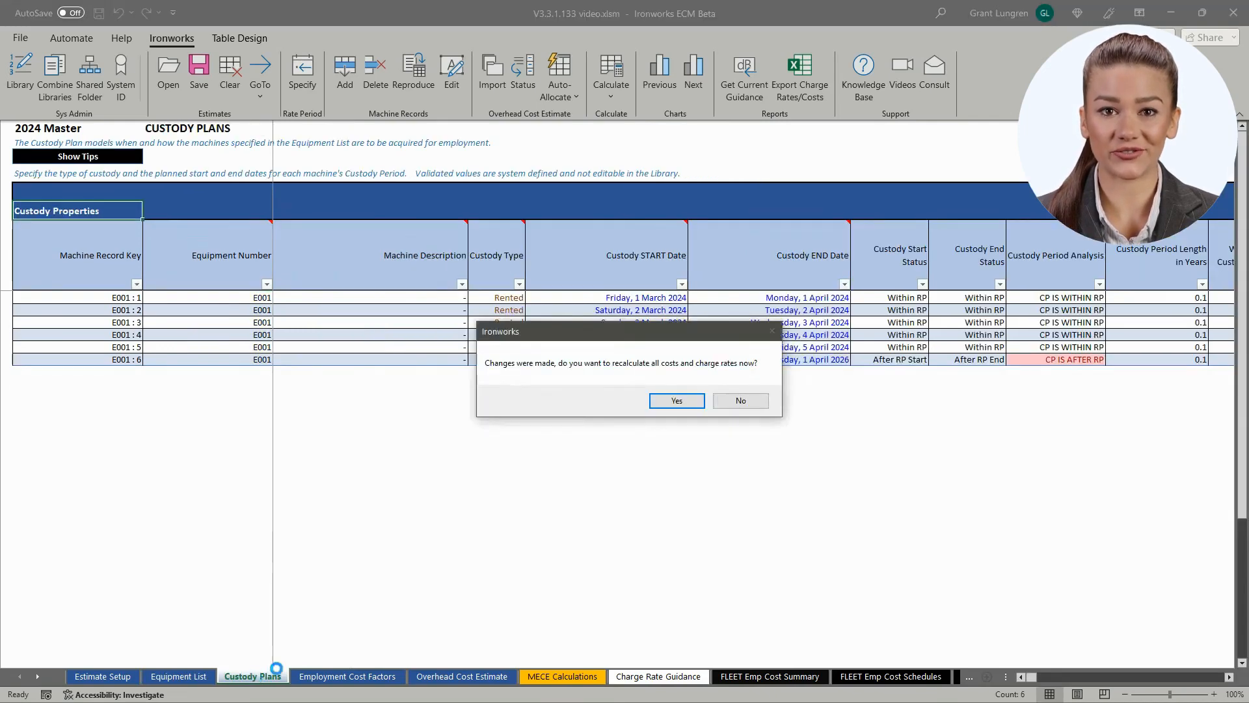
click(738, 401)
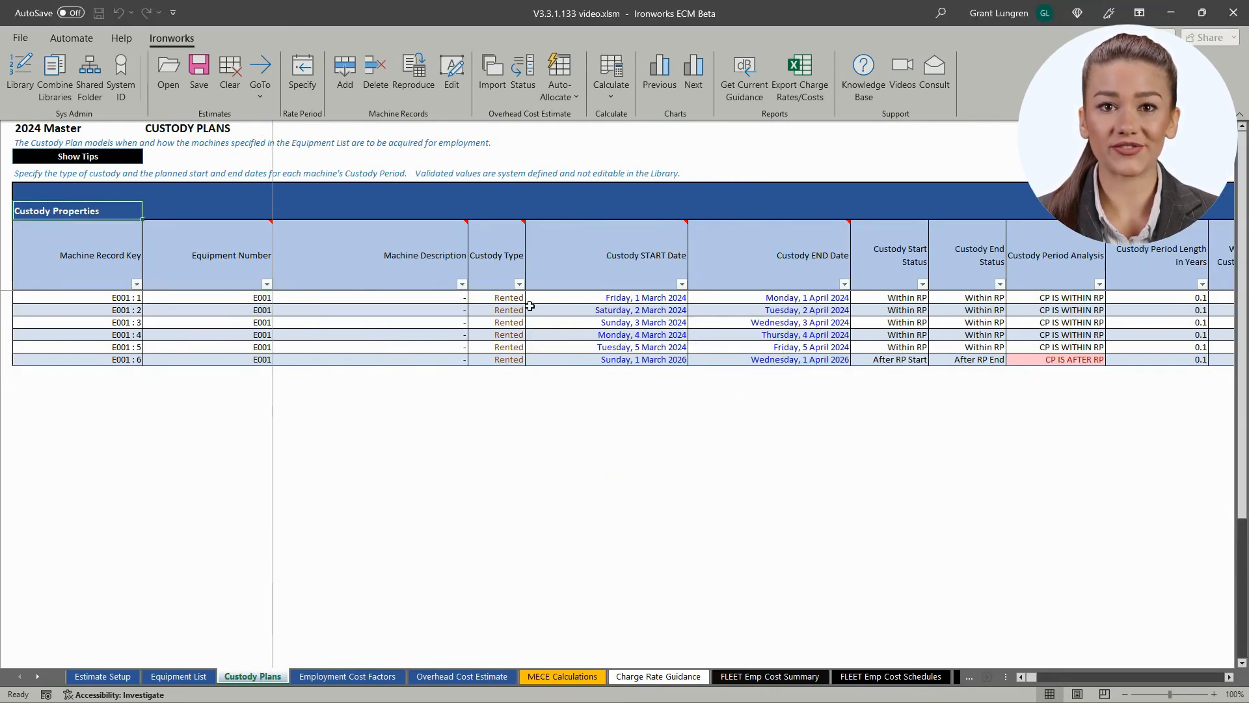
click(518, 297)
click(532, 297)
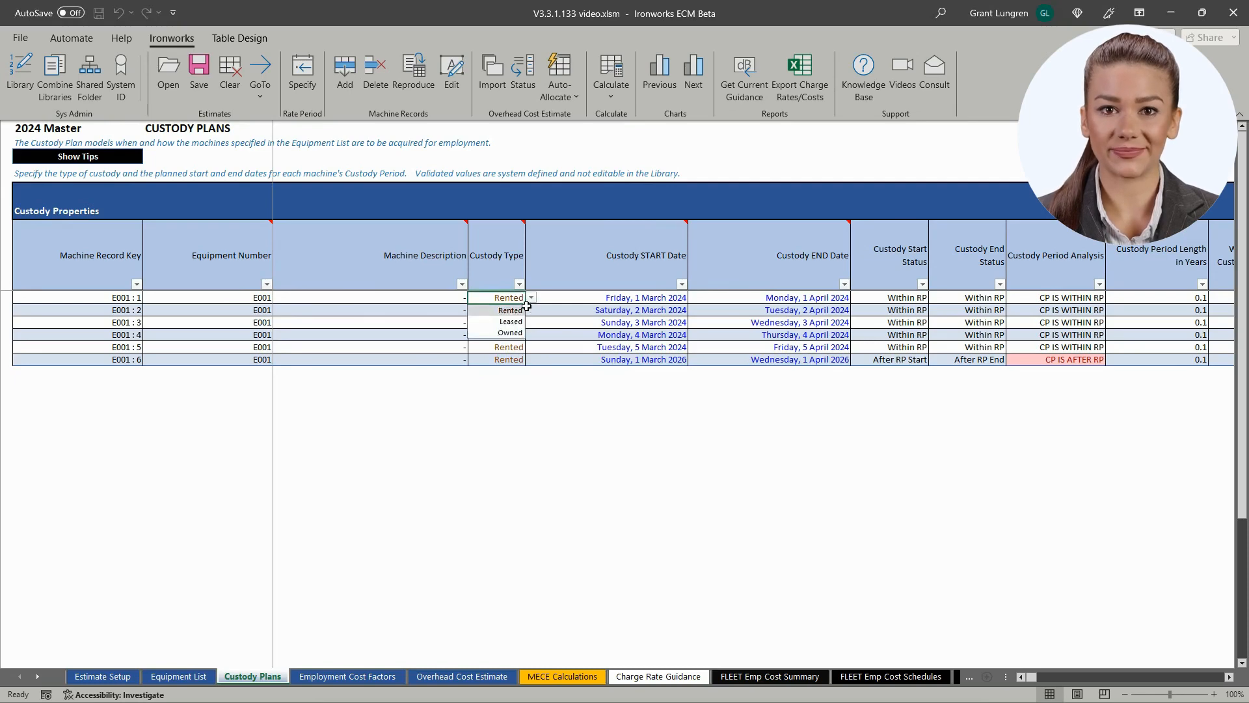
click(523, 311)
Set the Custody Type of machine record E001 : 2 to Leased and of E001 : 3 to Owned.
click(517, 310)
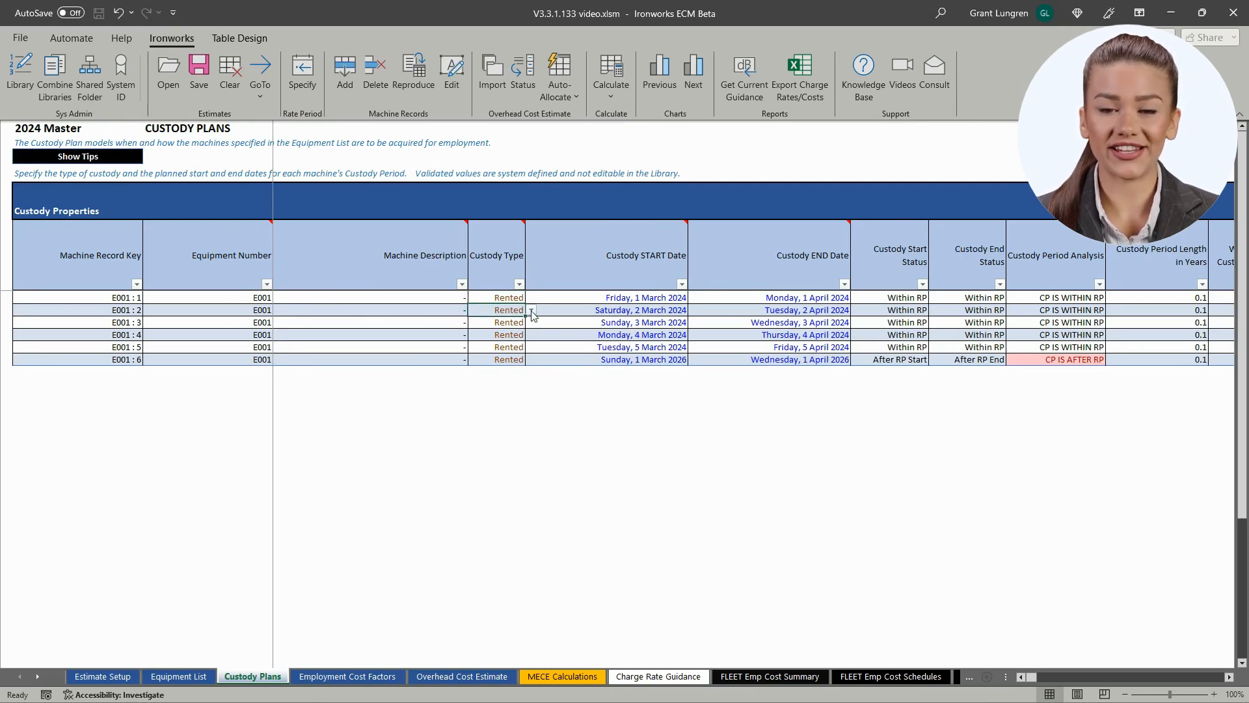
click(532, 310)
click(510, 333)
click(514, 324)
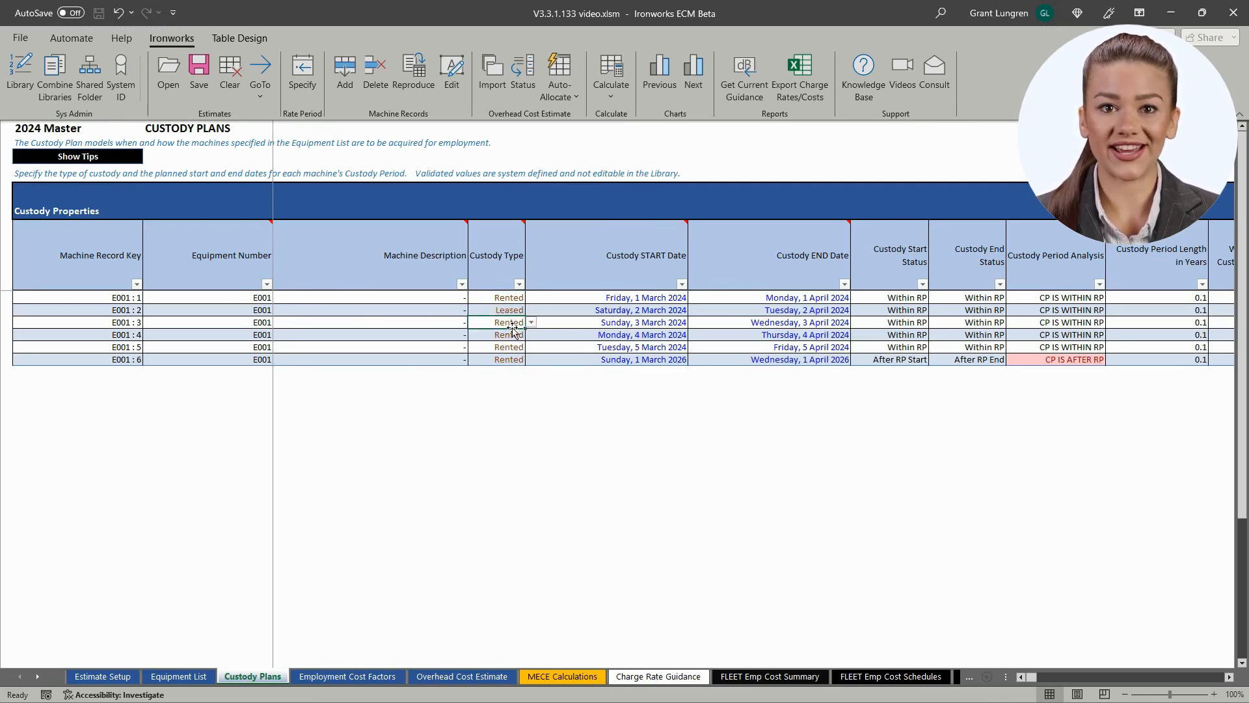
click(531, 322)
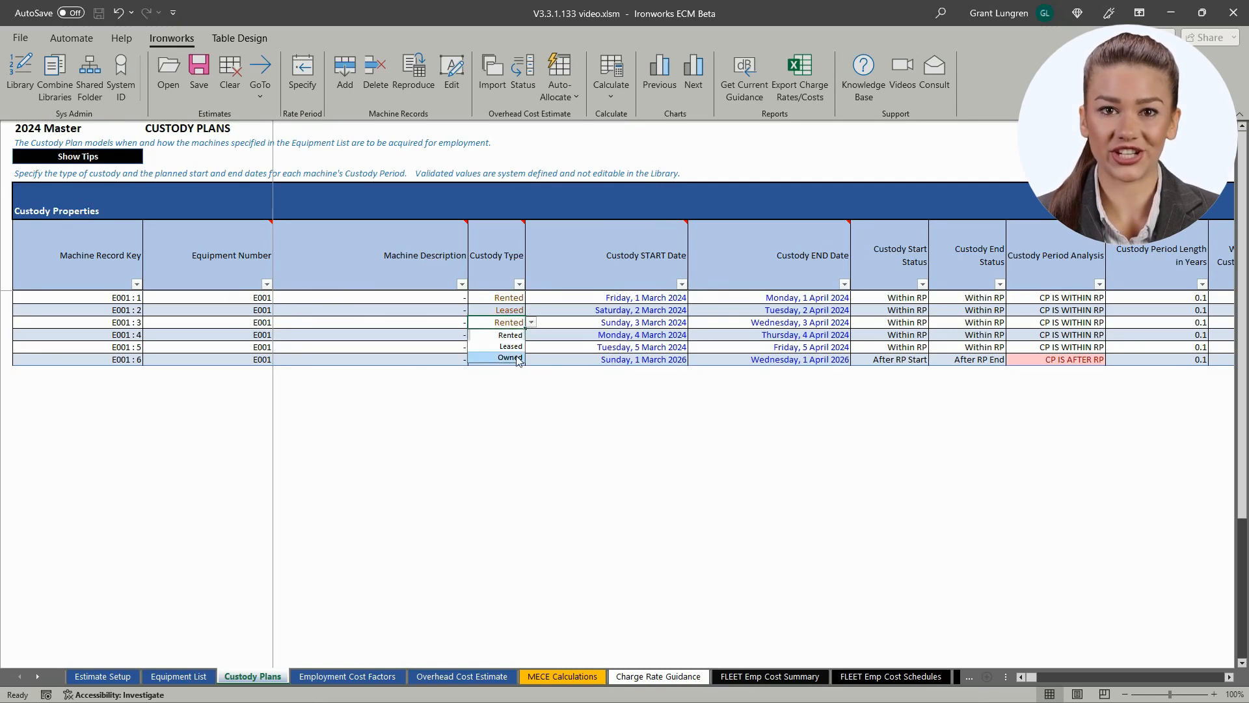
click(516, 358)
click(535, 414)
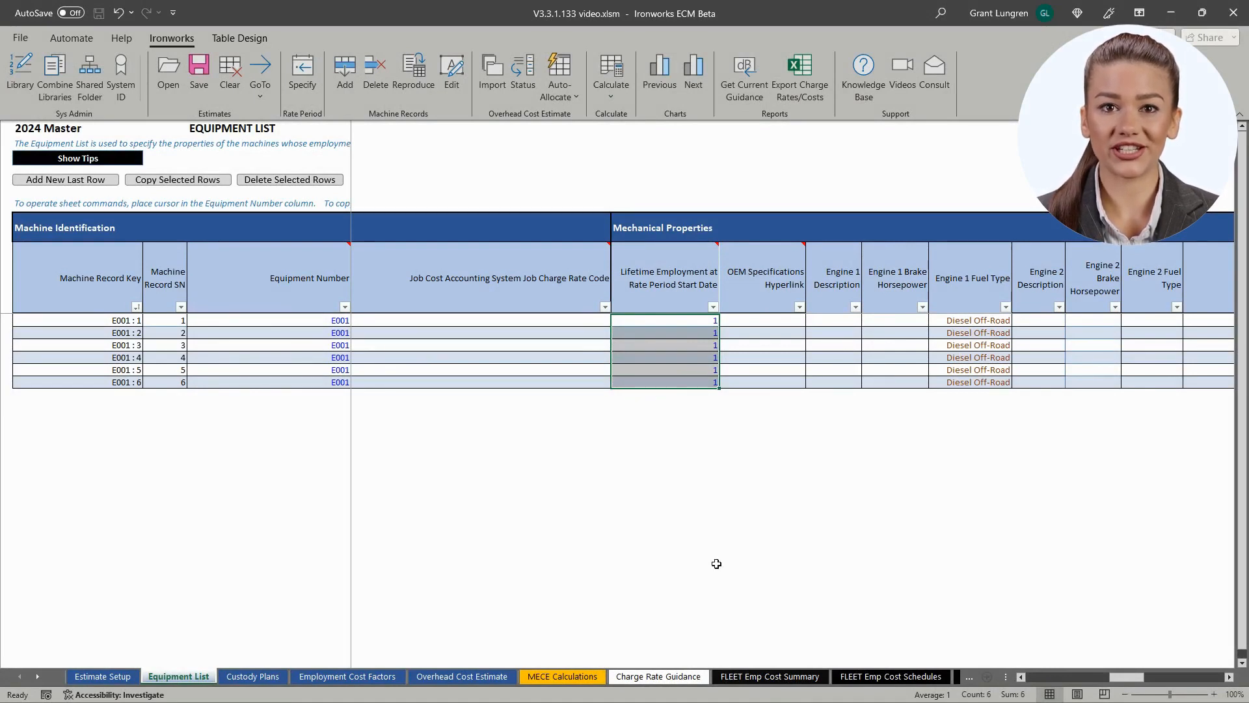
Set Lifetime Employment at Rate Period Start Date to 20,000 for machine records E001 : 1 through E001 : 6 in the Equipment List.
click(682, 321)
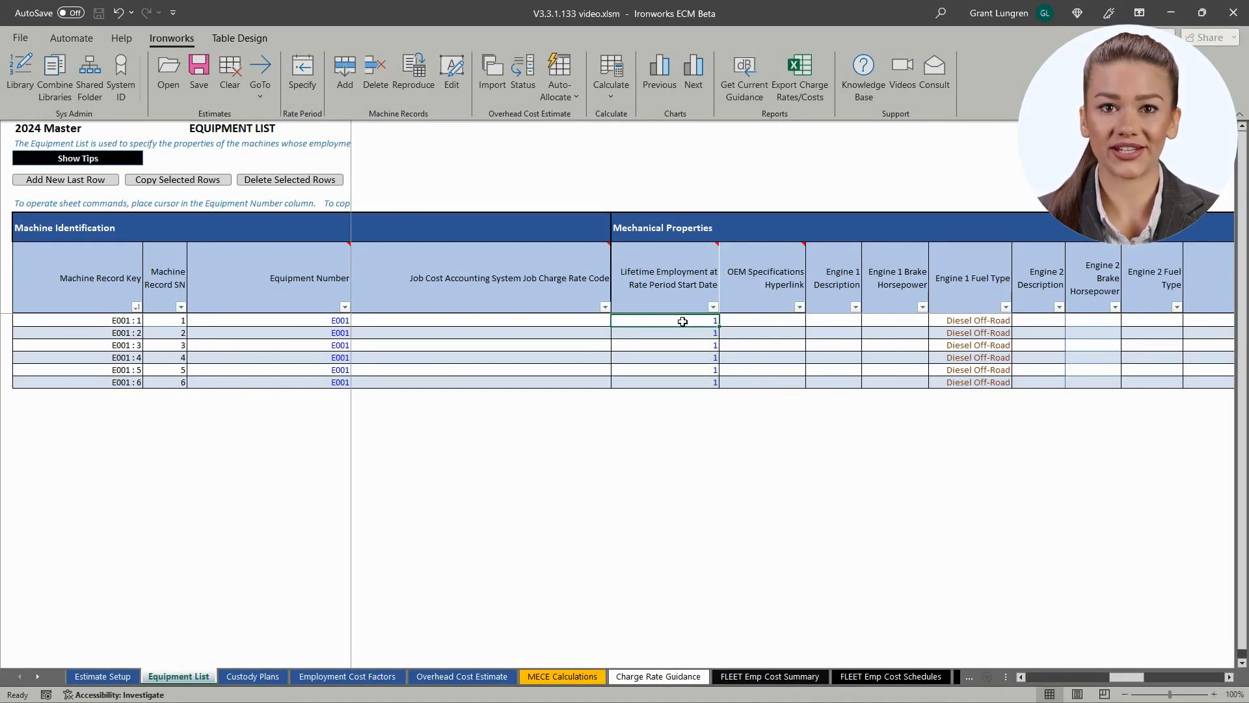
text(20000)
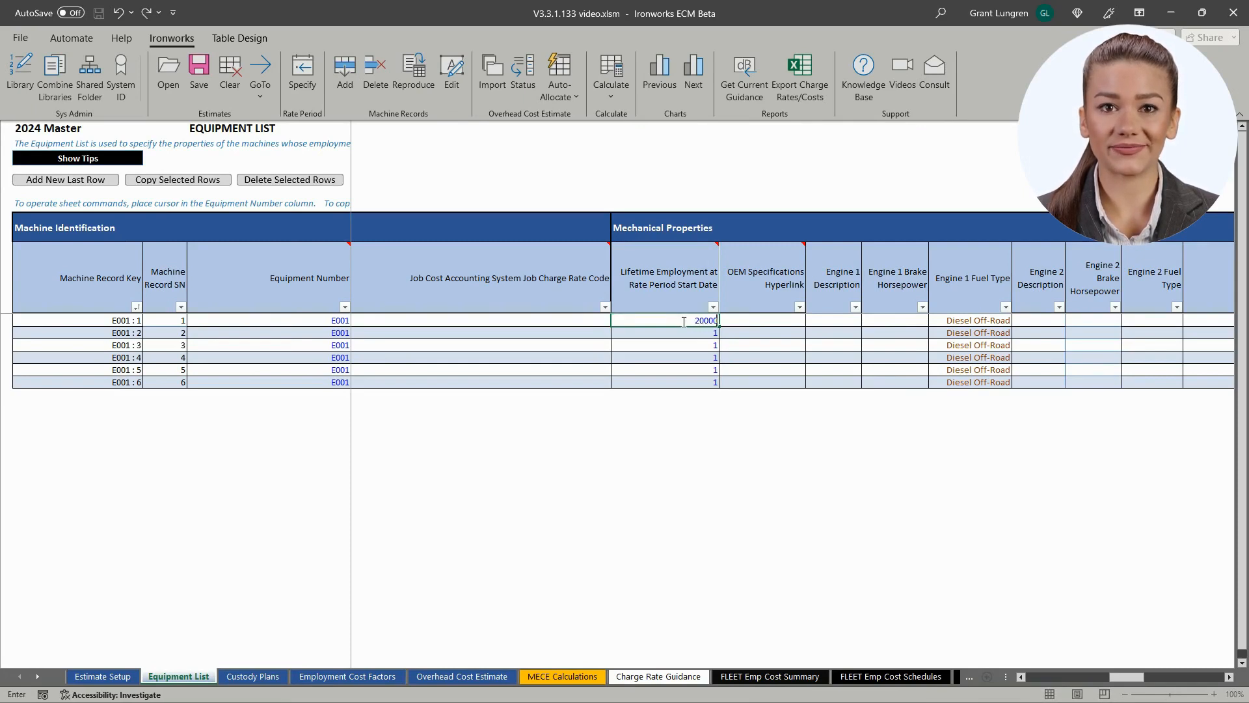
key(Return)
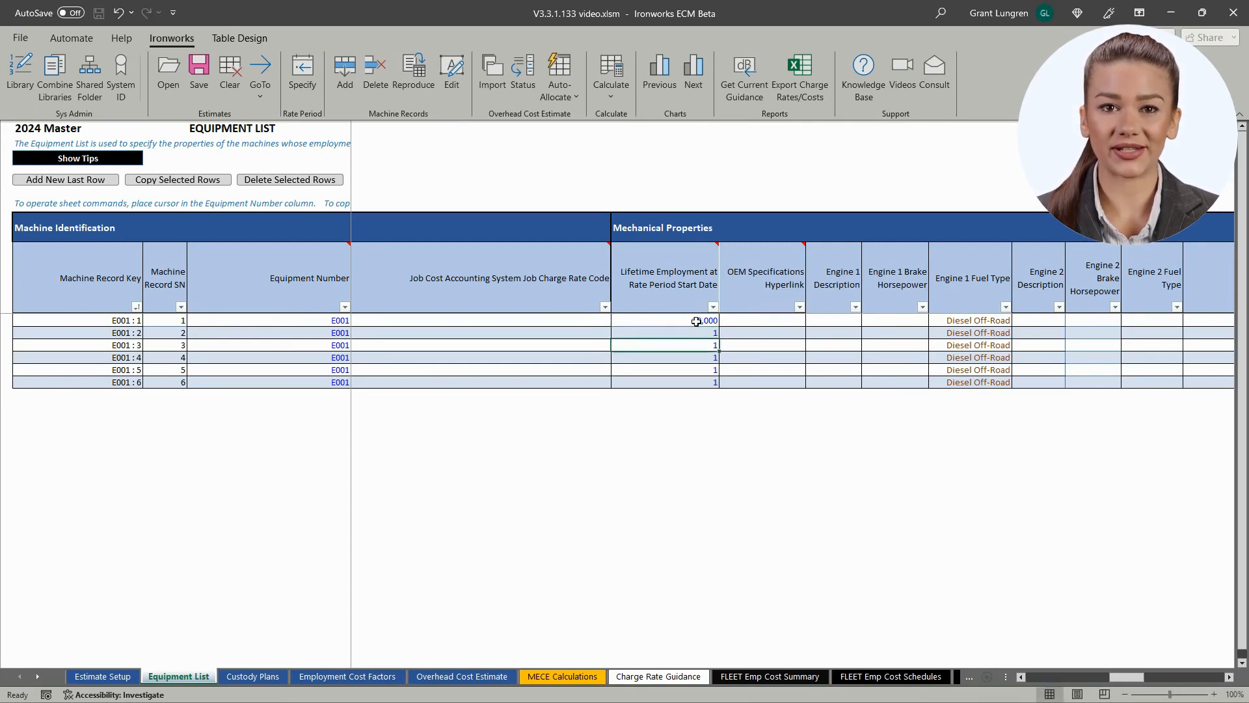
click(697, 321)
drag(719, 326, 719, 384)
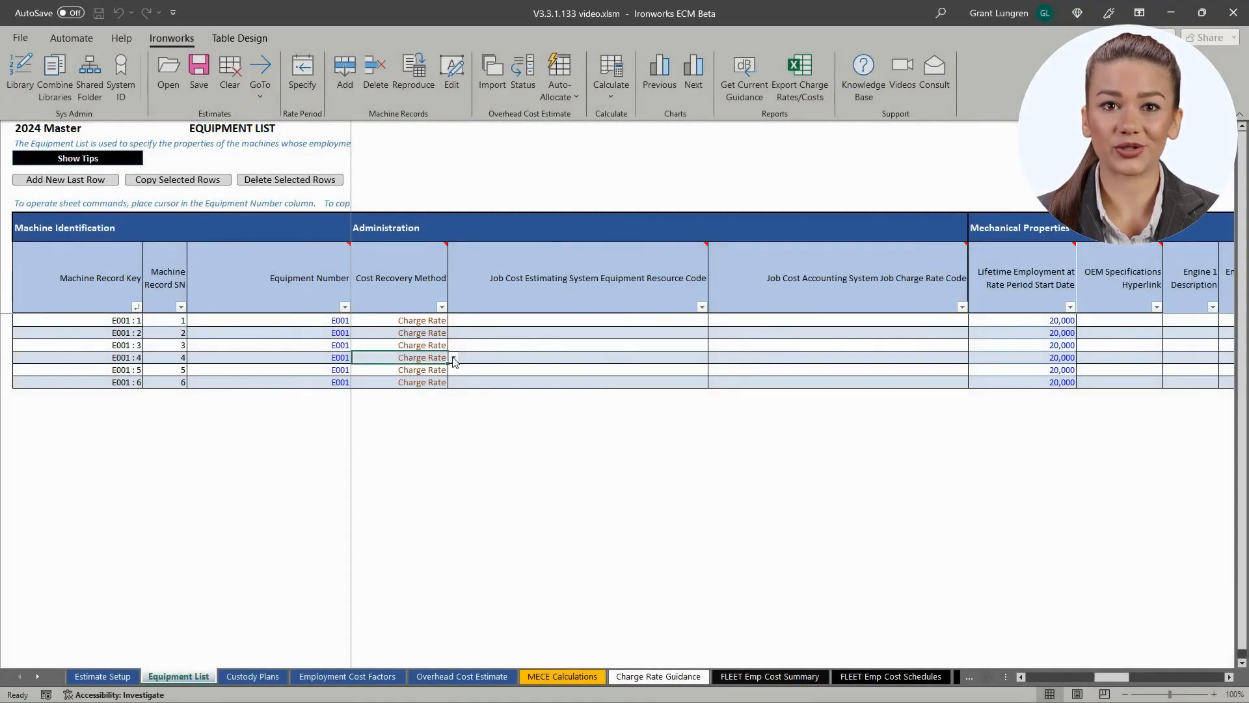
Set the Cost Recovery Method to Non-Pay Equipment for machine records E001 : 4 through E001 : 6 and check their resource and charge rate codes.
click(454, 362)
click(443, 375)
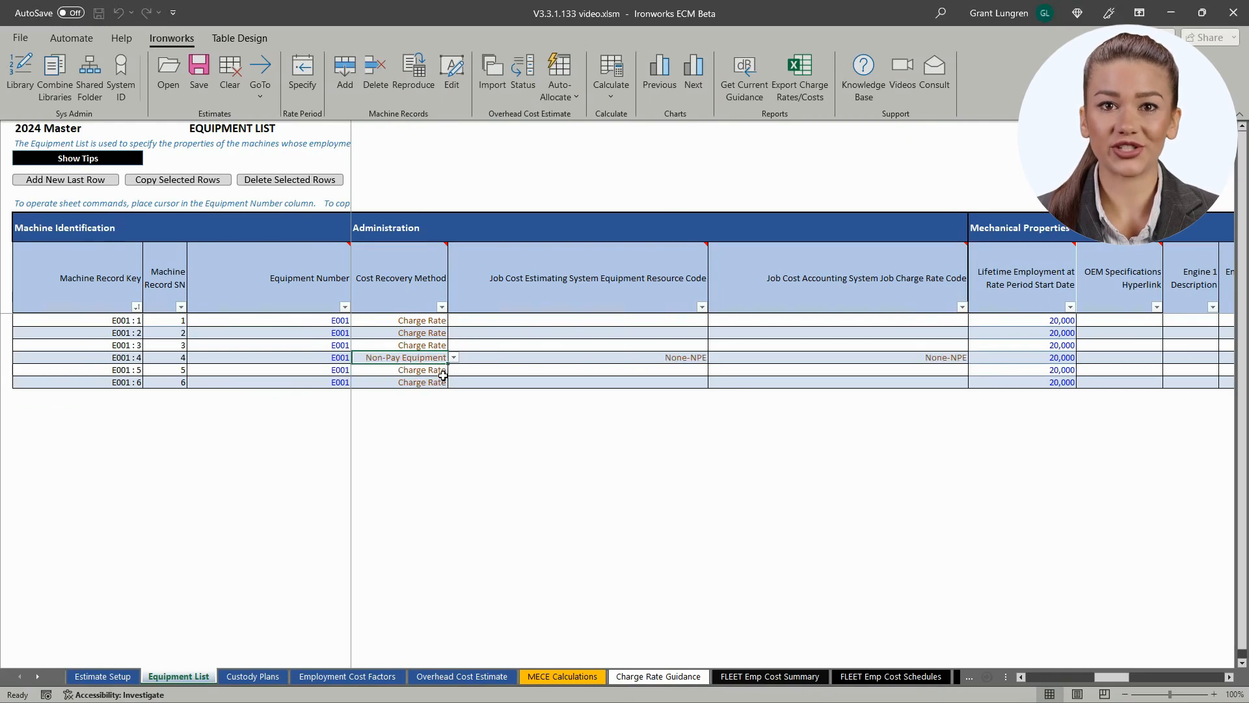
drag(448, 363, 445, 384)
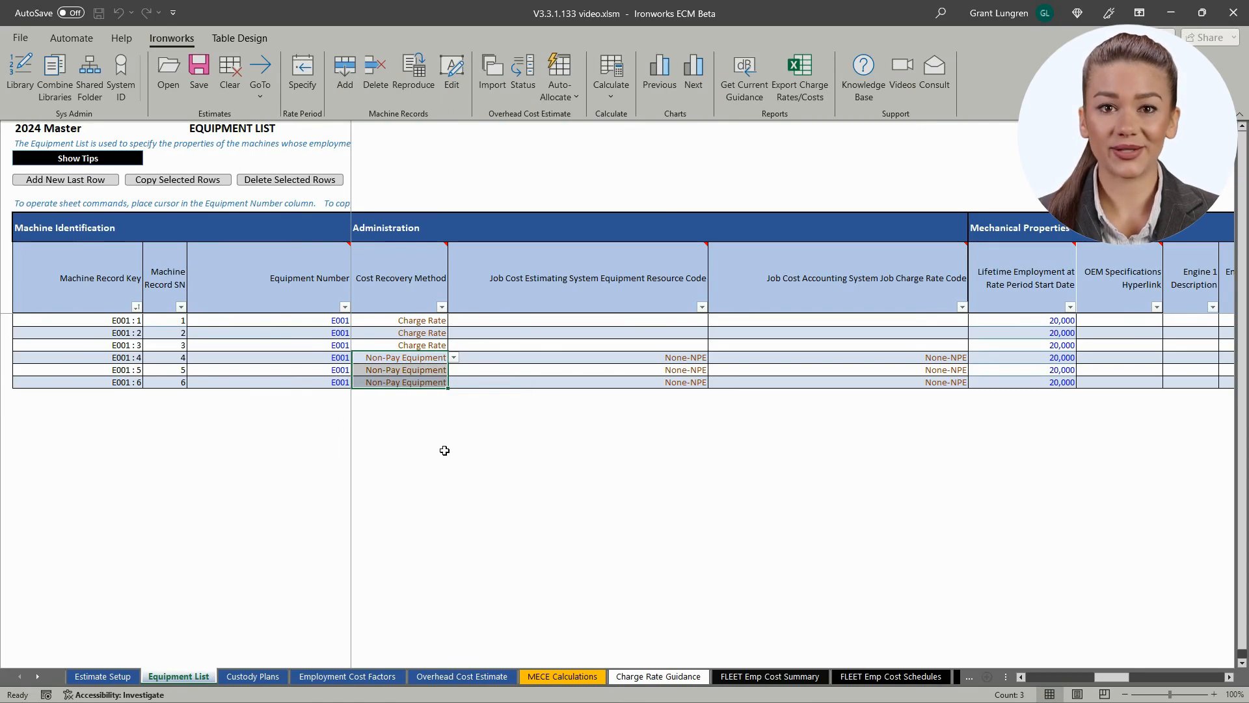
mouse_move(561, 360)
mouse_down()
mouse_move(869, 359)
mouse_move(869, 385)
mouse_up()
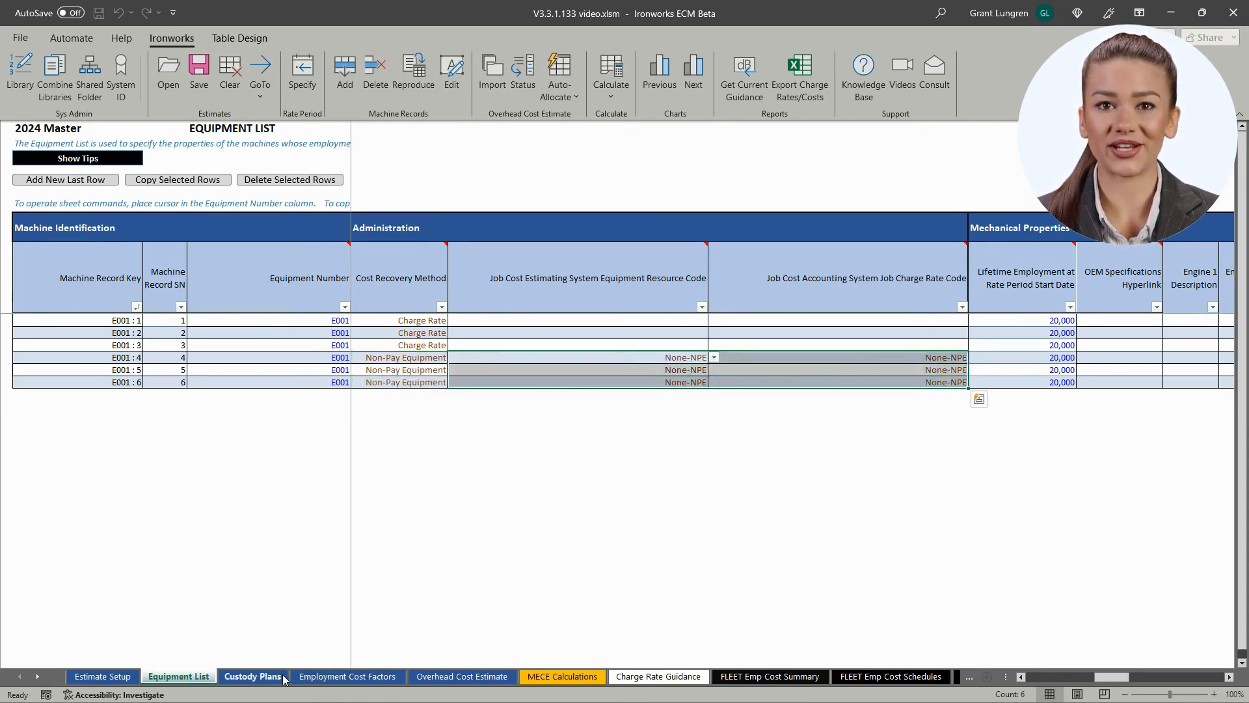
Recalculate all costs and charge rates on opening the Overhead Cost Estimate, and review the monthly Non-Pay Equipment Cost.
click(433, 677)
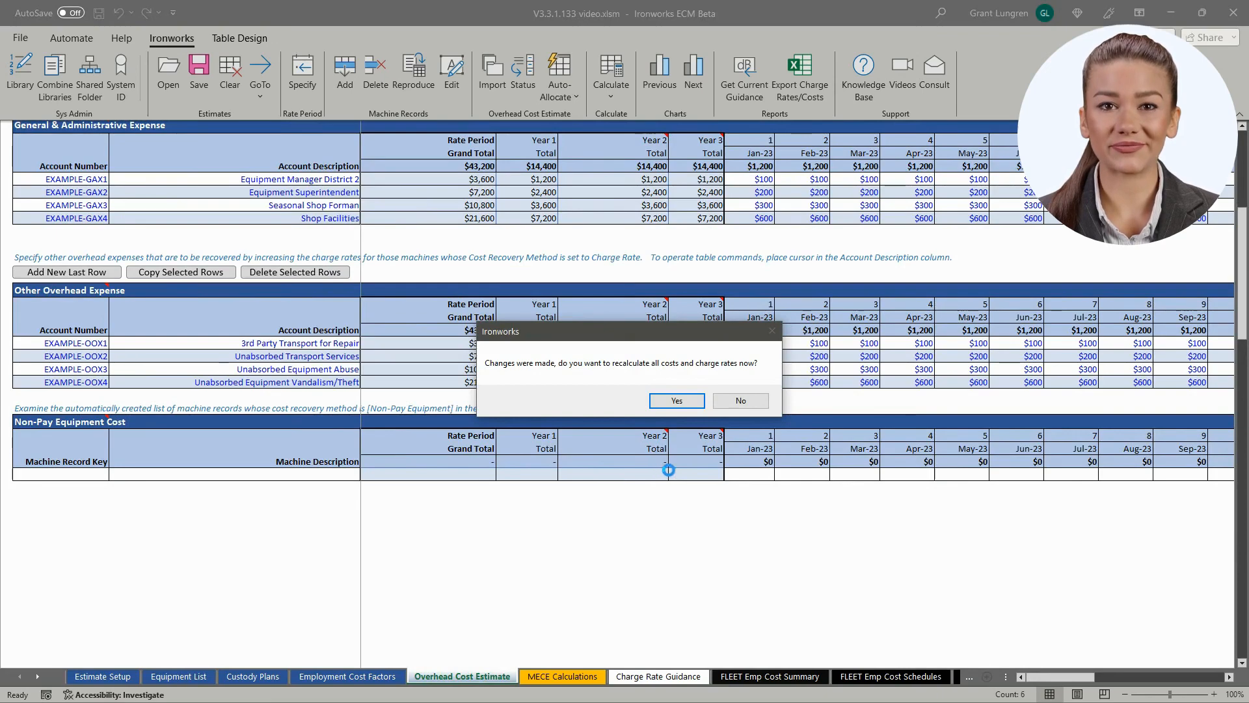
click(668, 399)
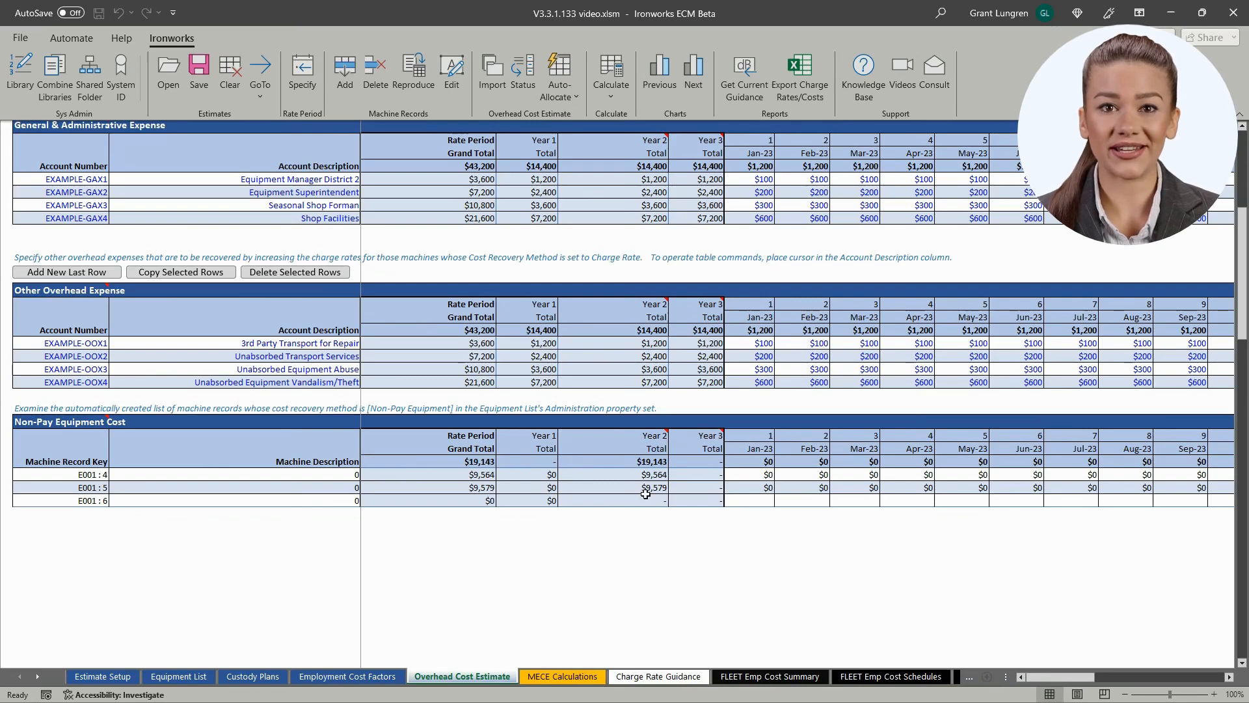
drag(1062, 675, 1125, 676)
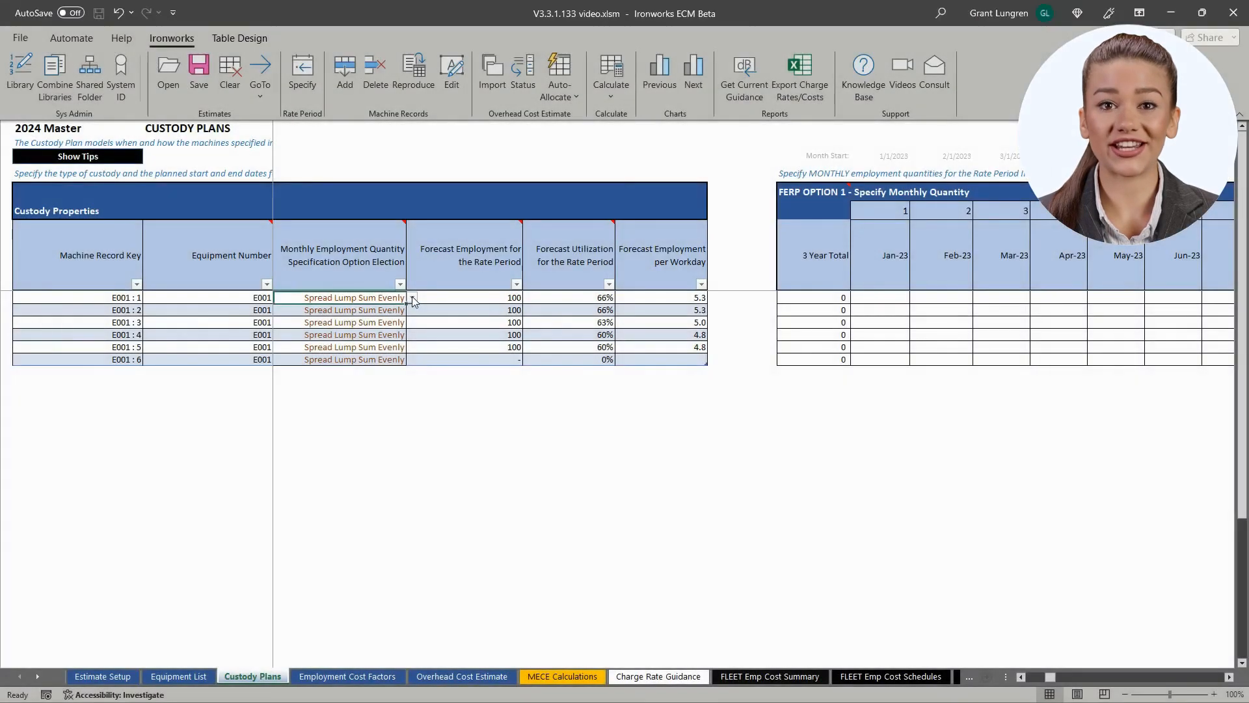
Set the Monthly Employment Quantity Specification Option Election to Specify Monthly Quantity for all six machine records in the Custody Plans.
click(412, 298)
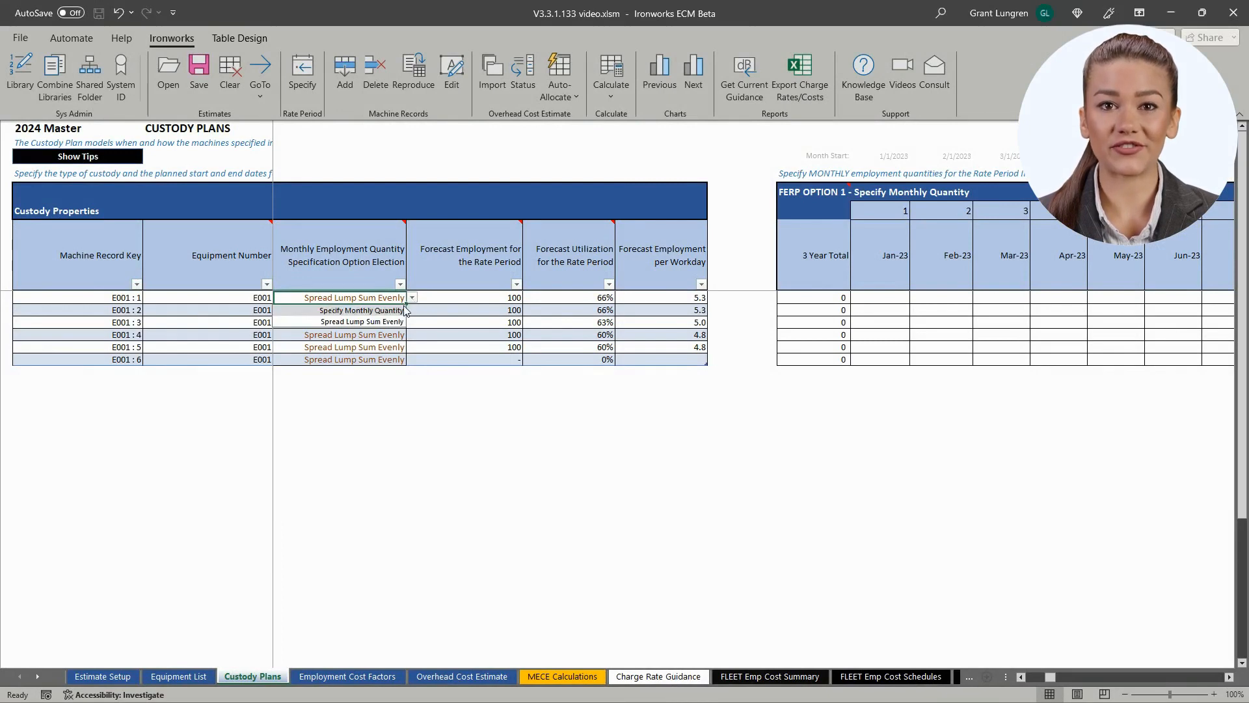
click(400, 311)
drag(407, 303, 409, 368)
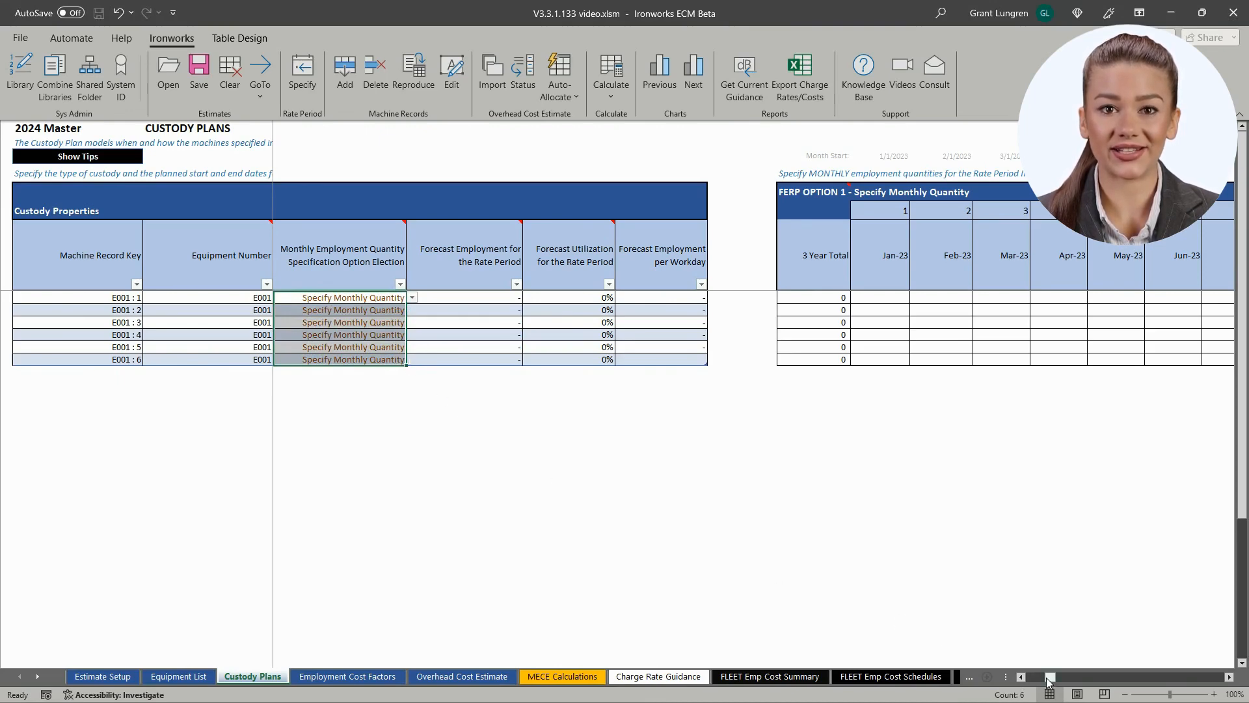
Enter 80 as the monthly quantity in Mar-24 for E001 : 1 through E001 : 5 and in Apr-24 for E001 : 2 through E001 : 5.
drag(1049, 680, 1055, 685)
click(712, 298)
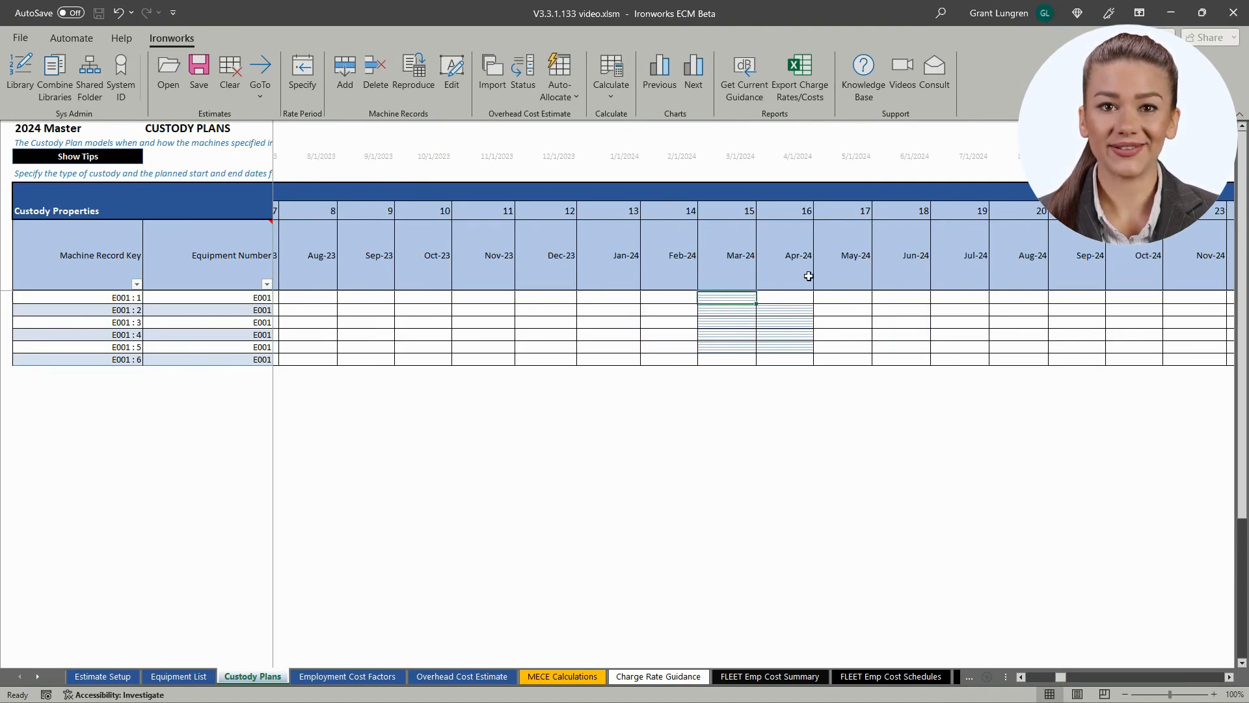
text(80)
click(748, 298)
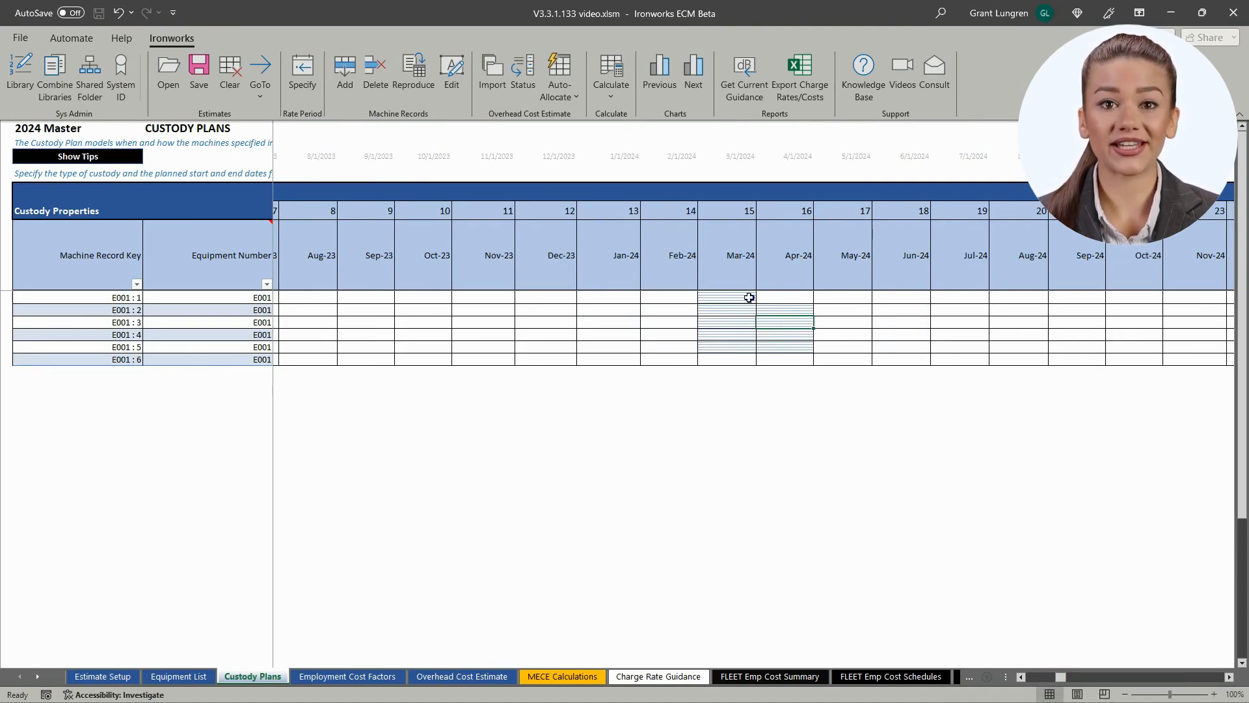
drag(758, 305, 802, 356)
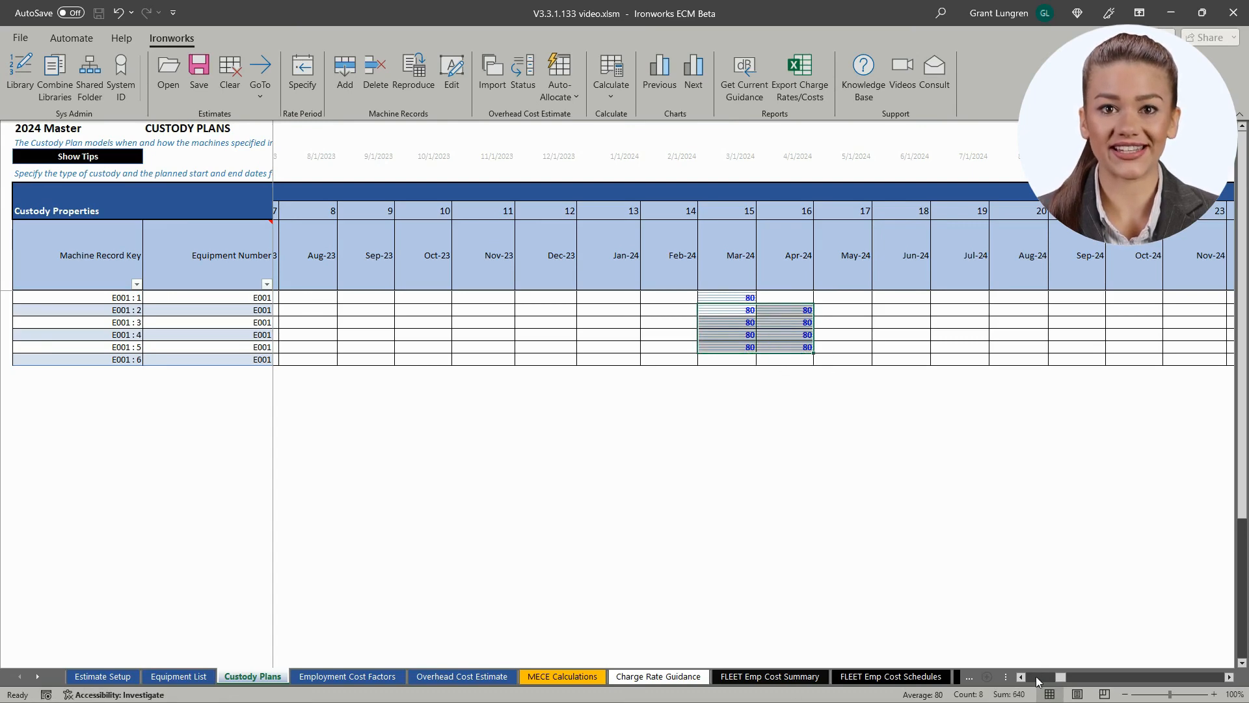
drag(1055, 678, 1049, 677)
drag(753, 297, 759, 345)
drag(822, 298, 829, 346)
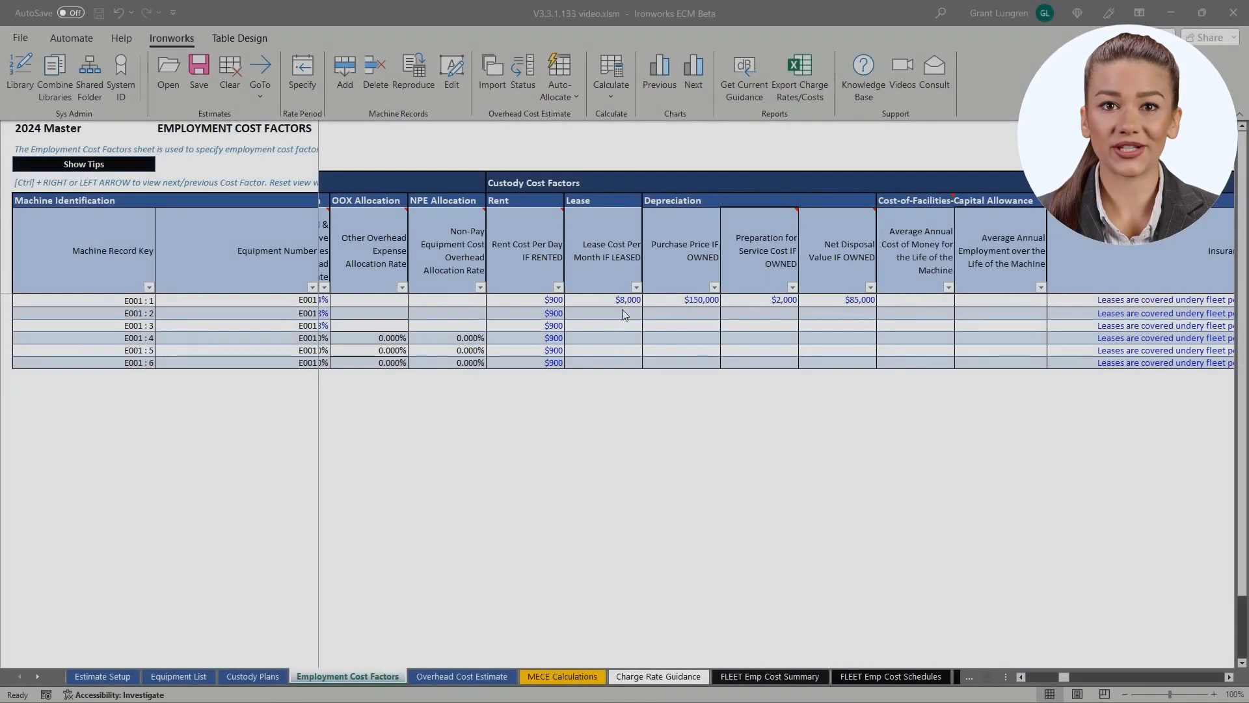
Examine the lease cost, purchase price, preparation for service cost and net disposal value of E001 : 1 in the Employment Cost Factors.
click(622, 301)
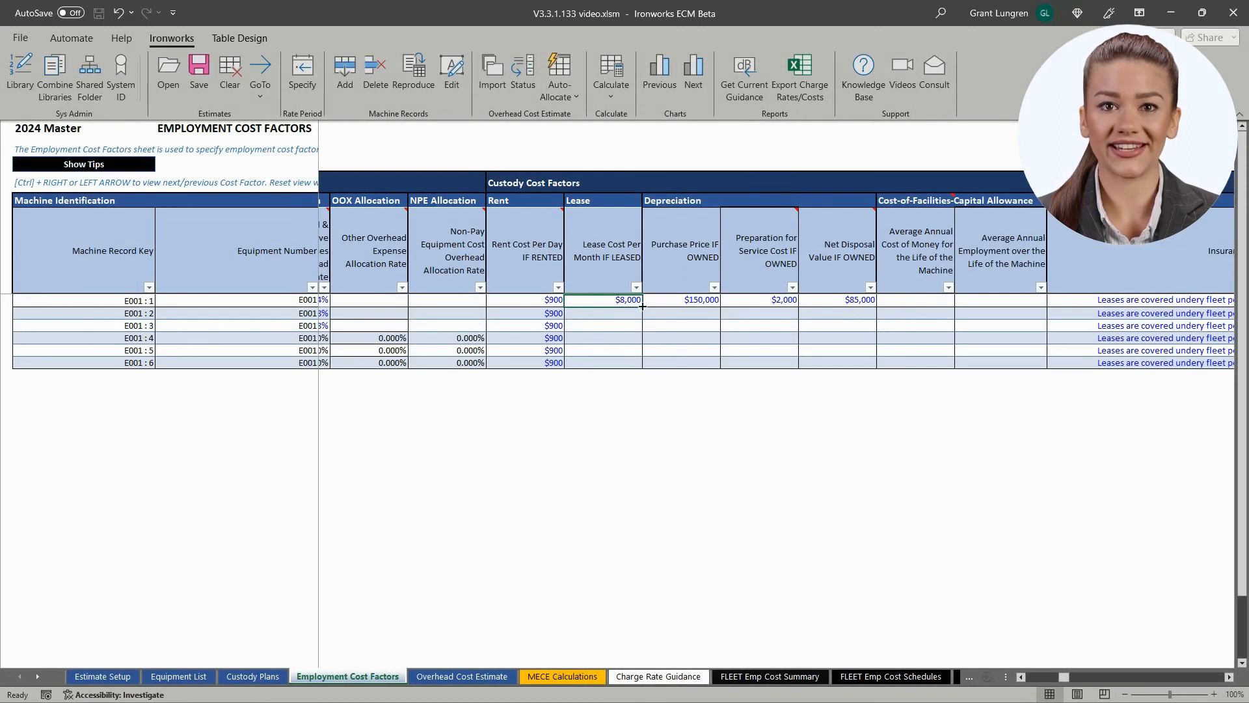
click(681, 301)
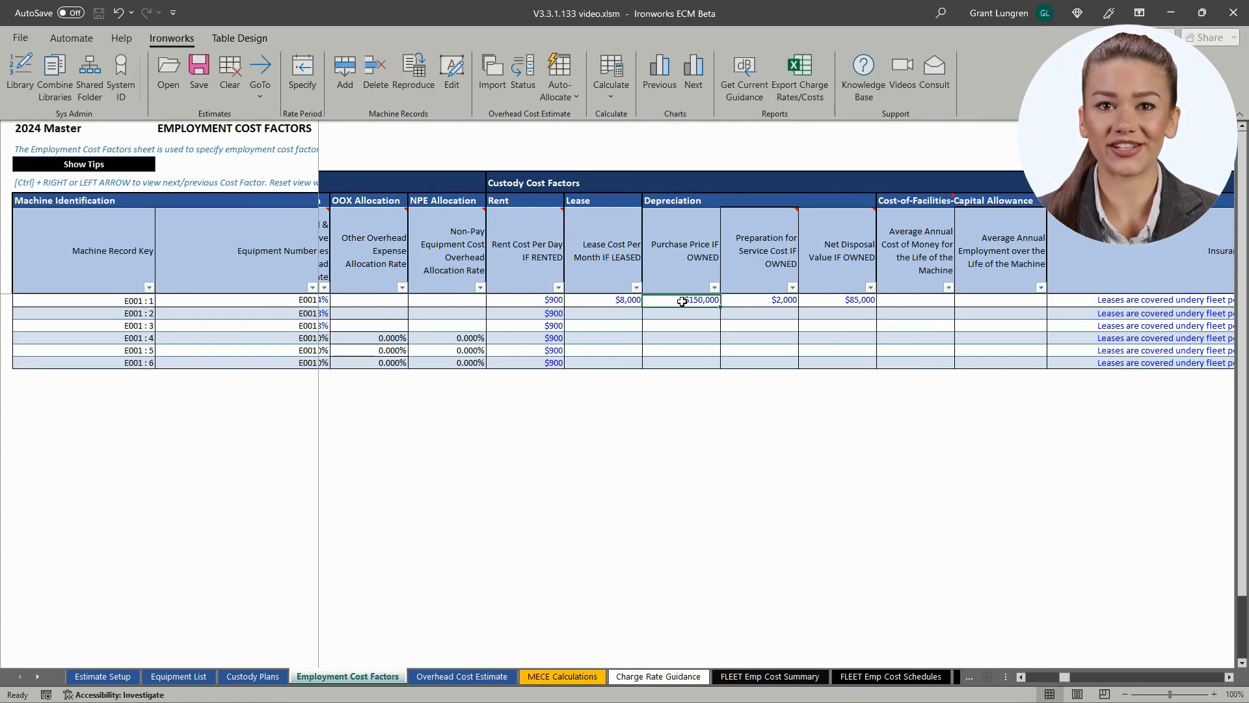
click(747, 300)
click(834, 300)
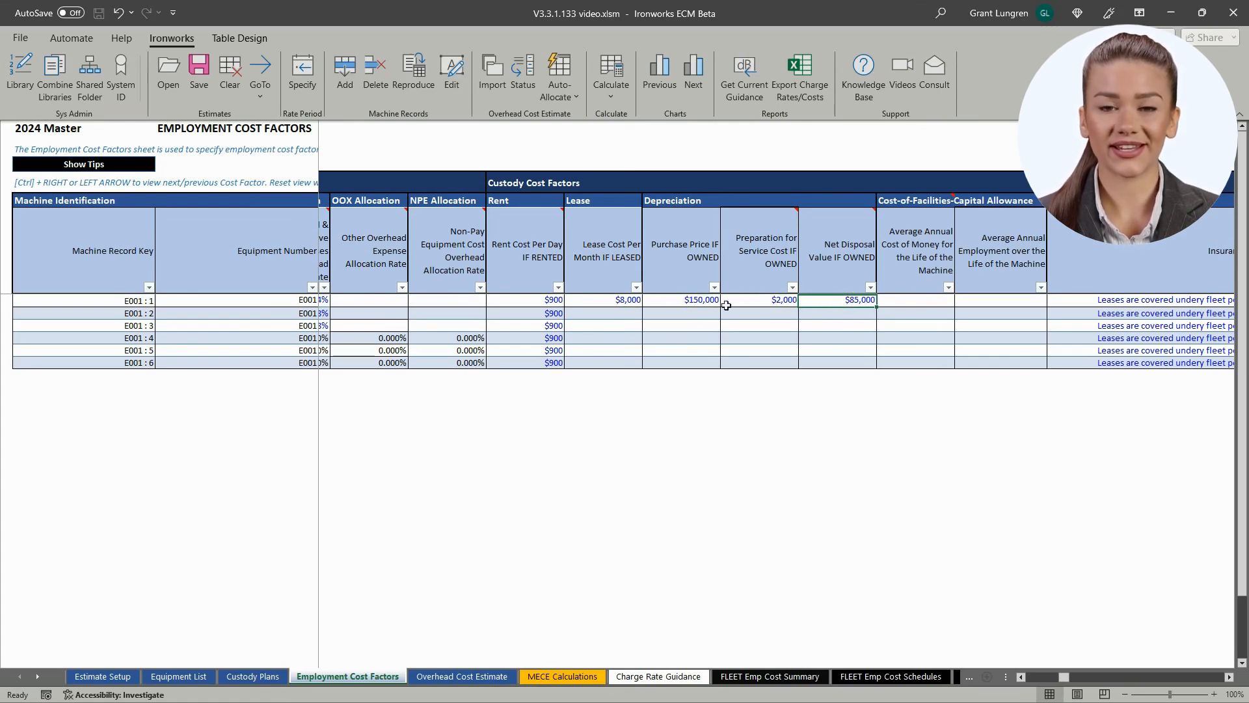
drag(624, 300, 877, 366)
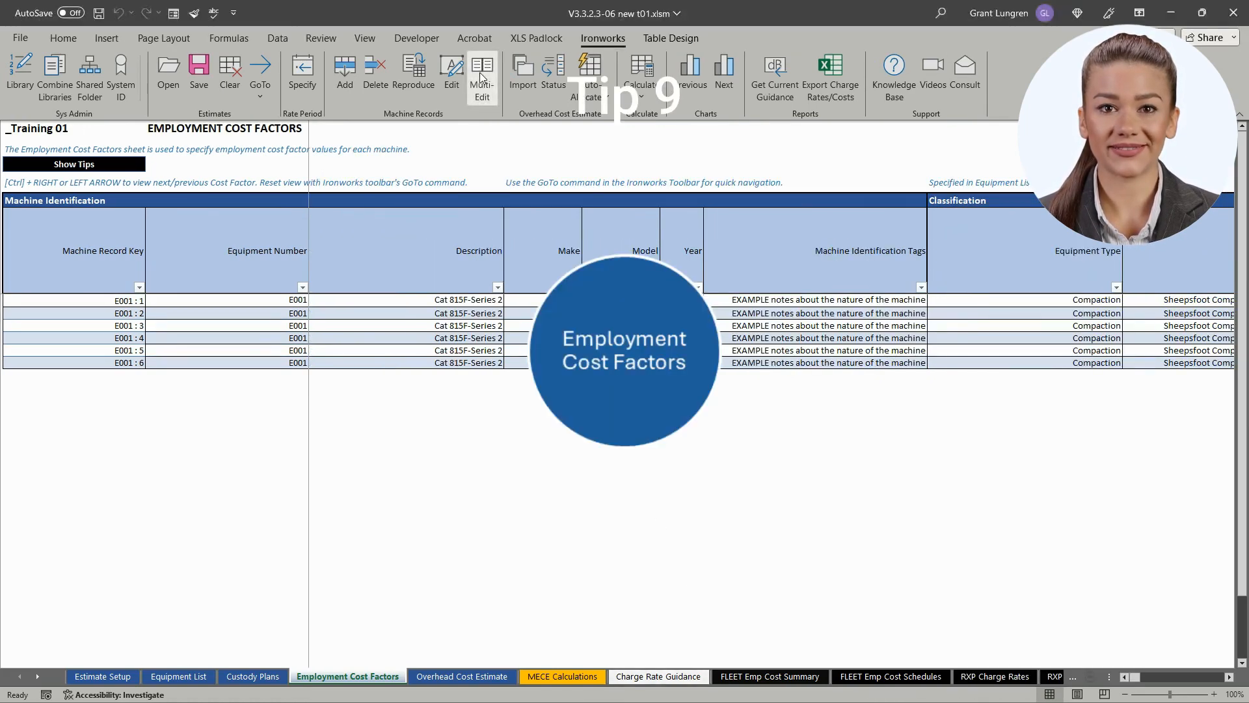
Open multiple machine record editing and add a Machine Identification filter for Model contains 815.
click(481, 76)
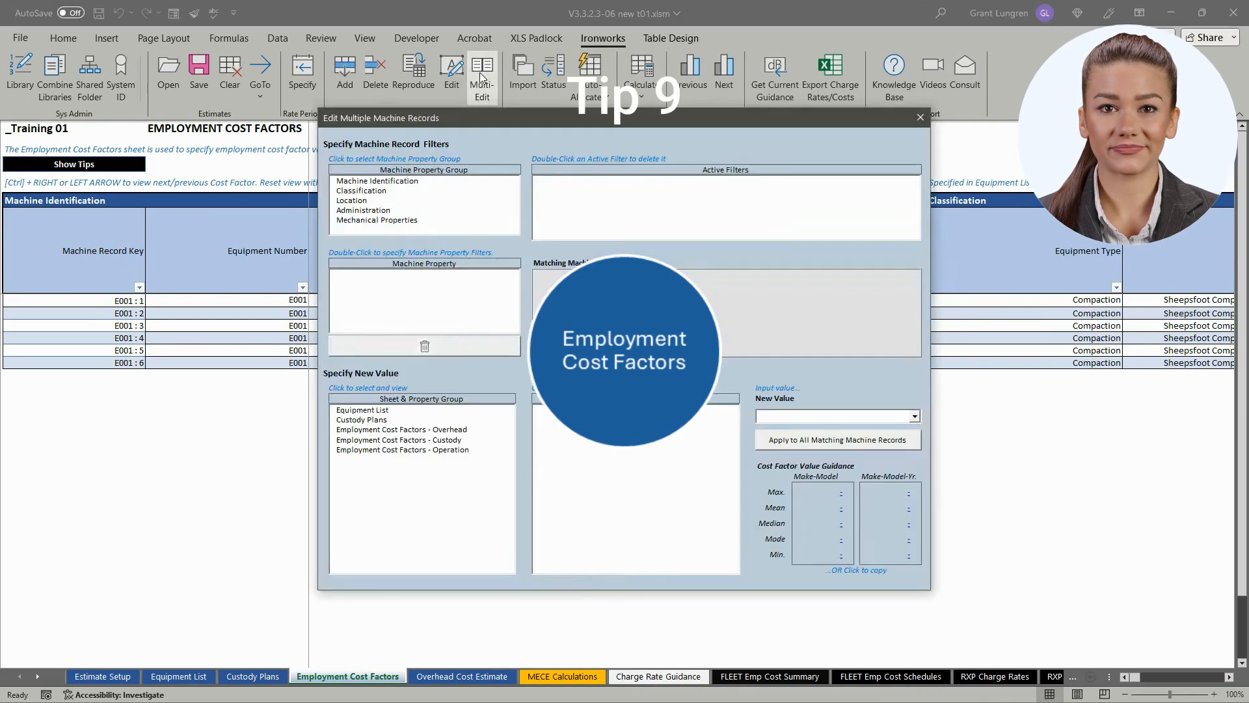
click(375, 181)
click(350, 304)
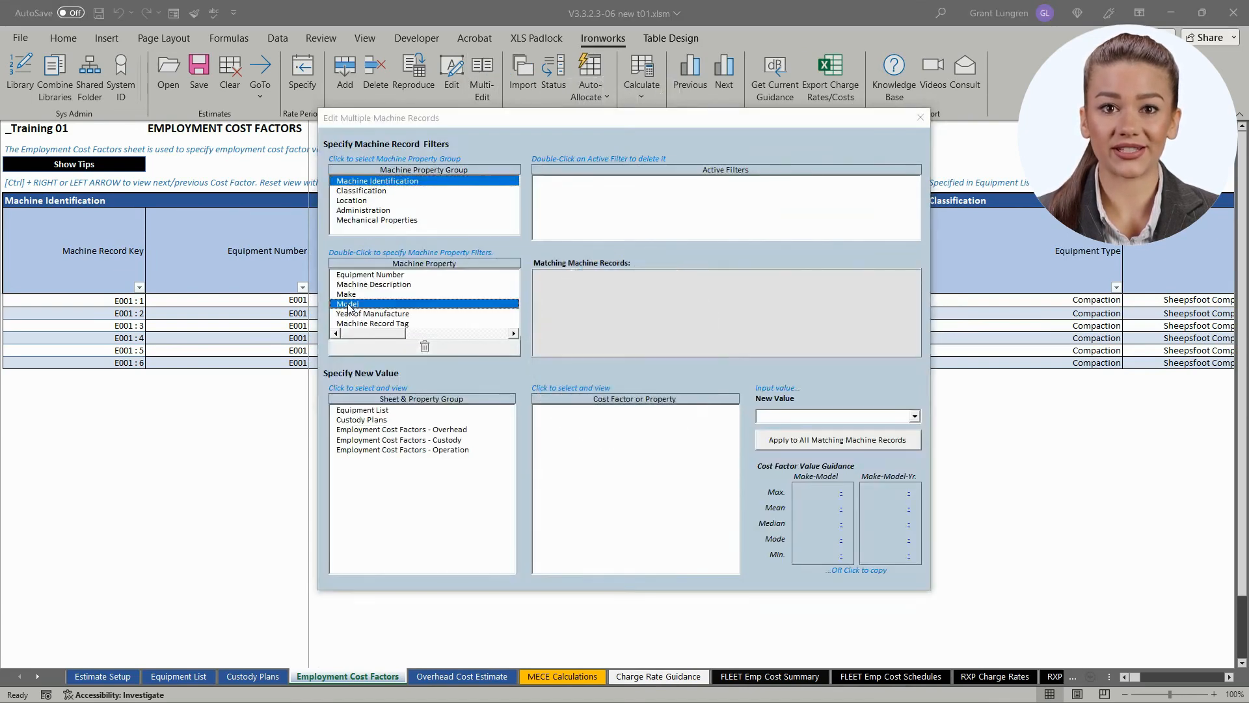
click(584, 324)
text(contains)
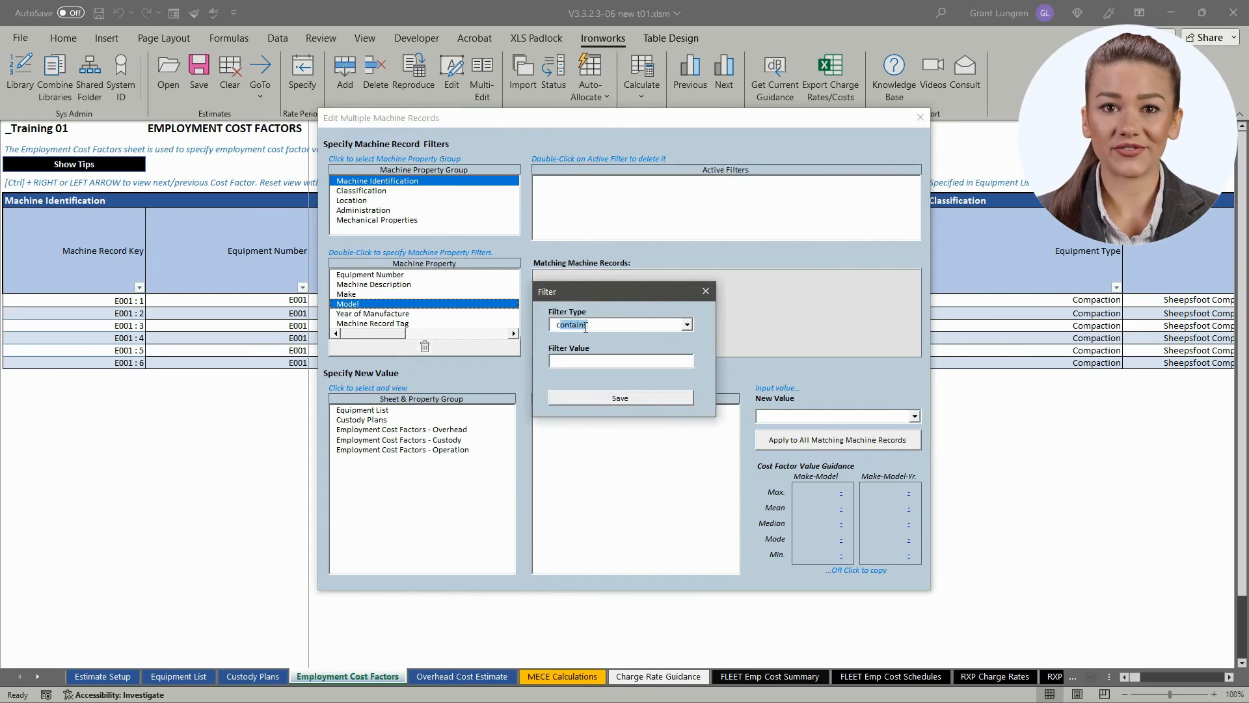
click(593, 362)
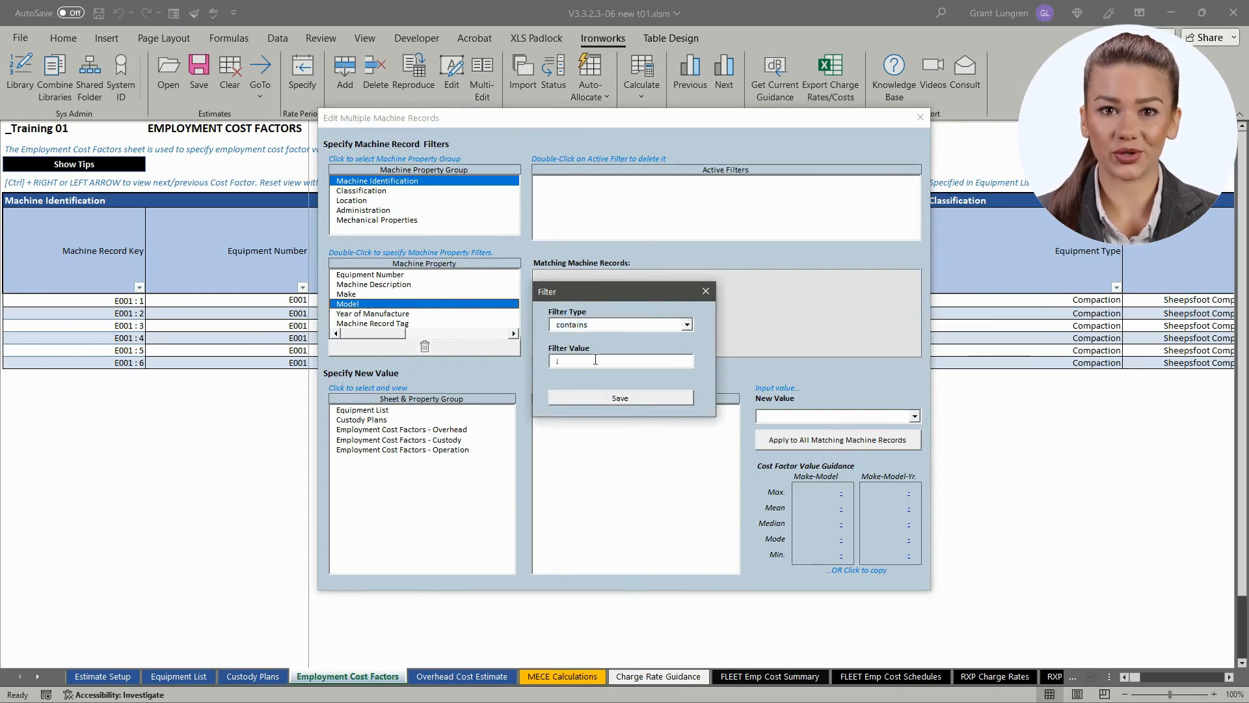
text(815)
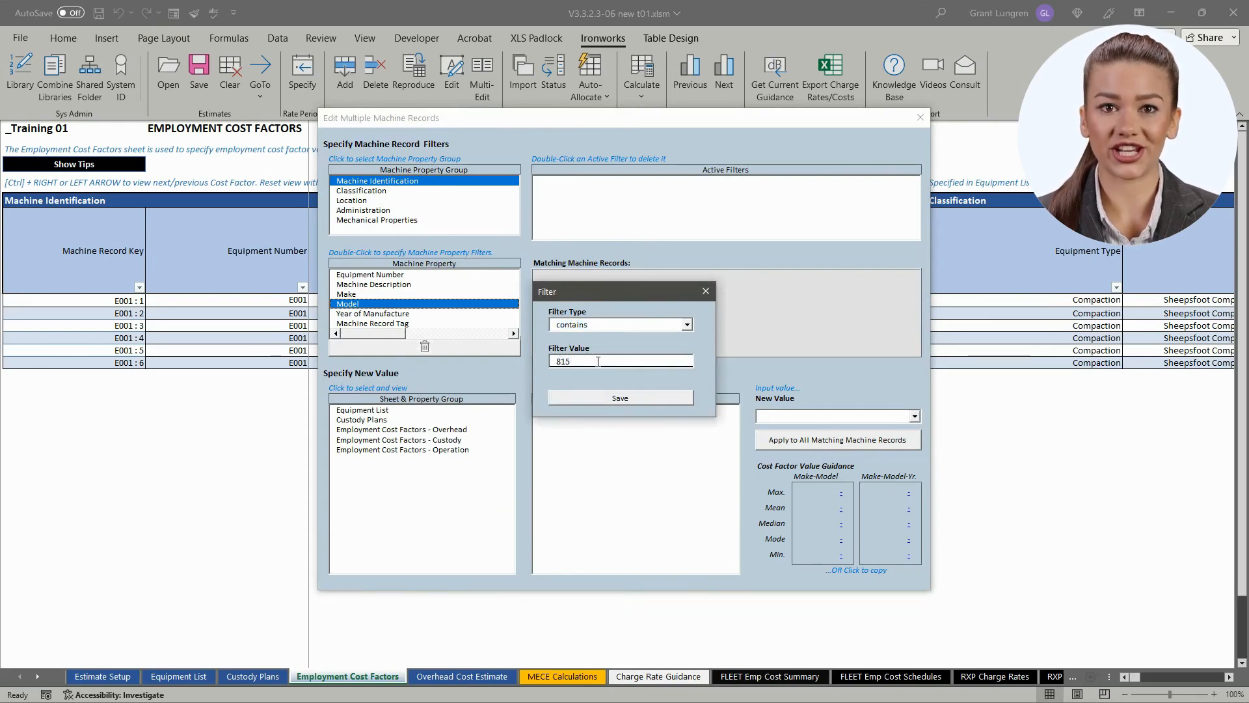
click(623, 398)
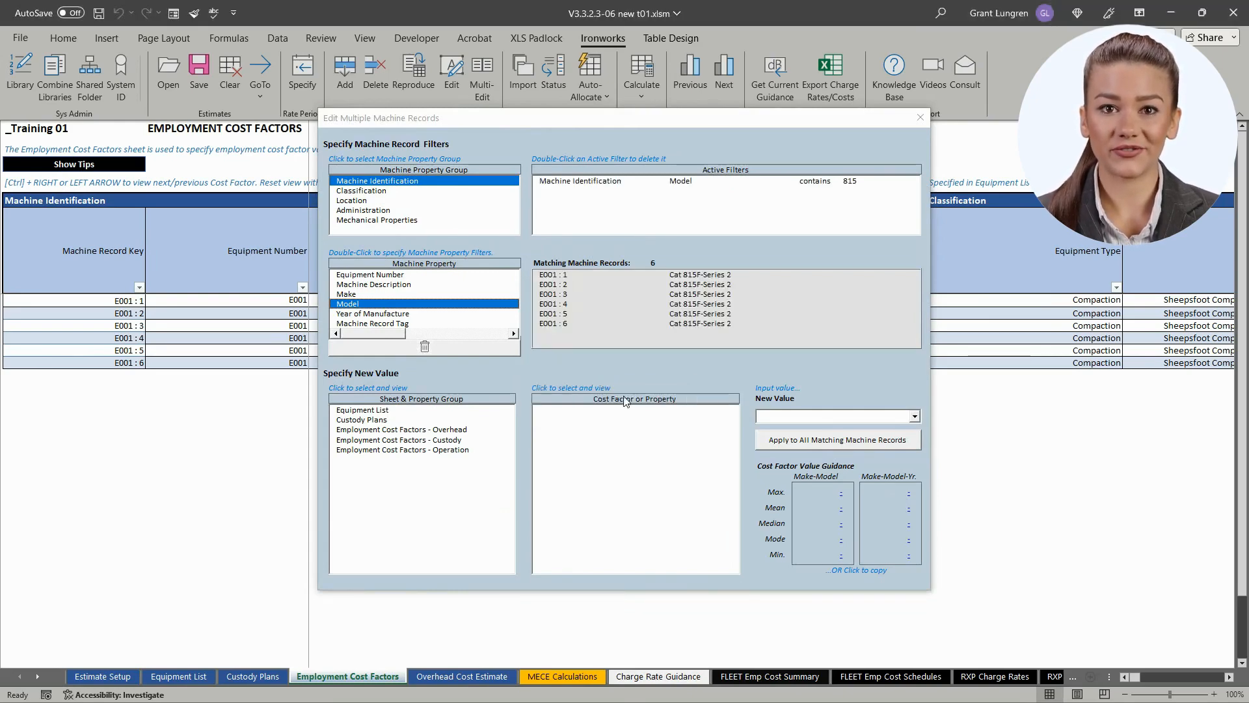
Add a Location filter for USA State contains Indiana to the active machine record filters.
click(344, 201)
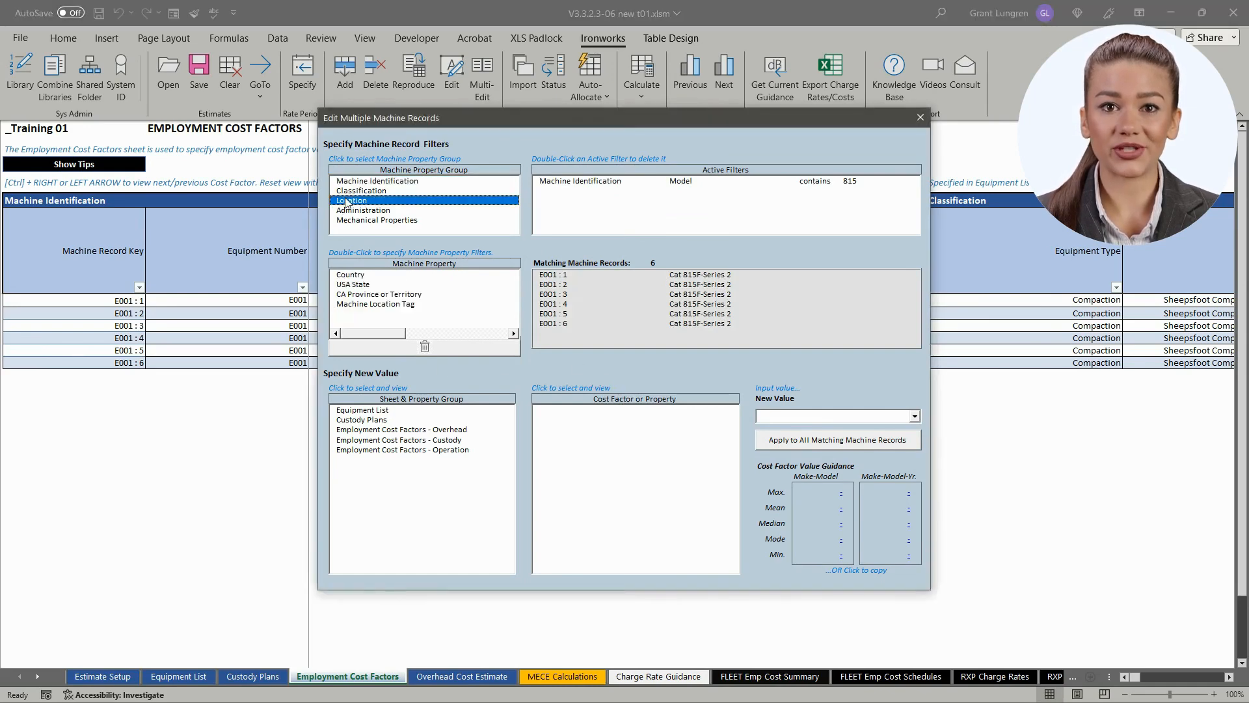
double_click(355, 285)
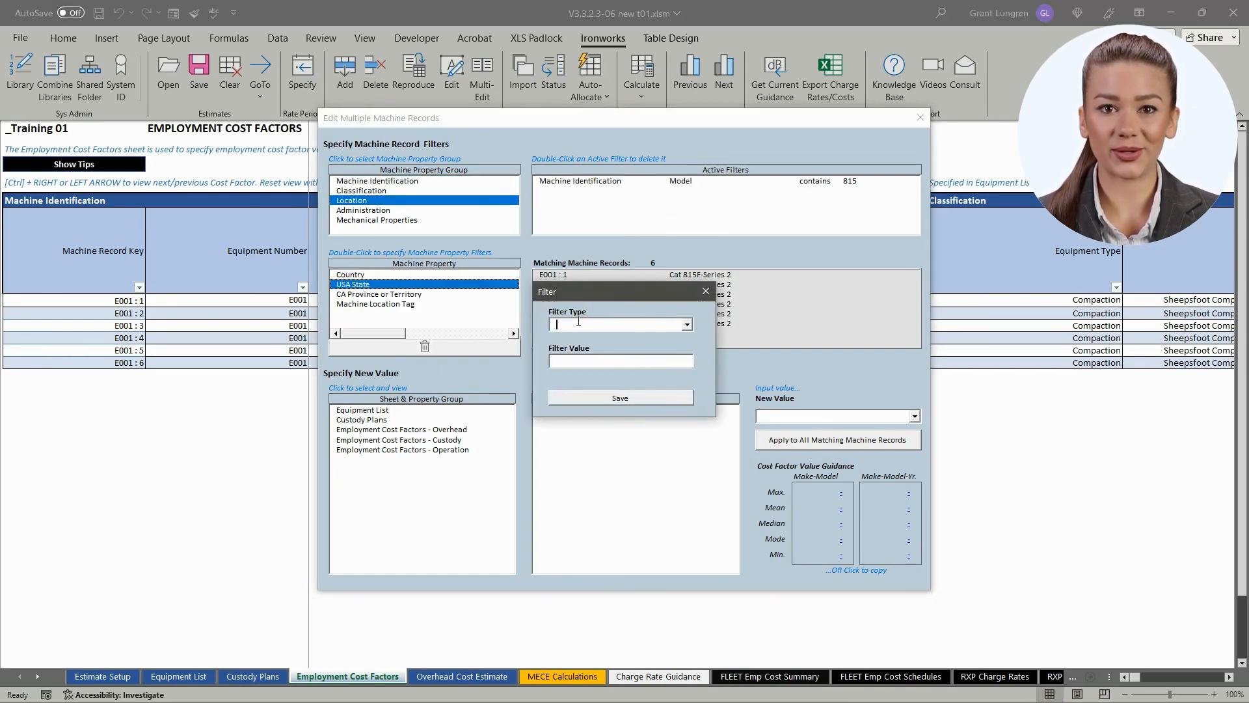
text(contains)
click(588, 360)
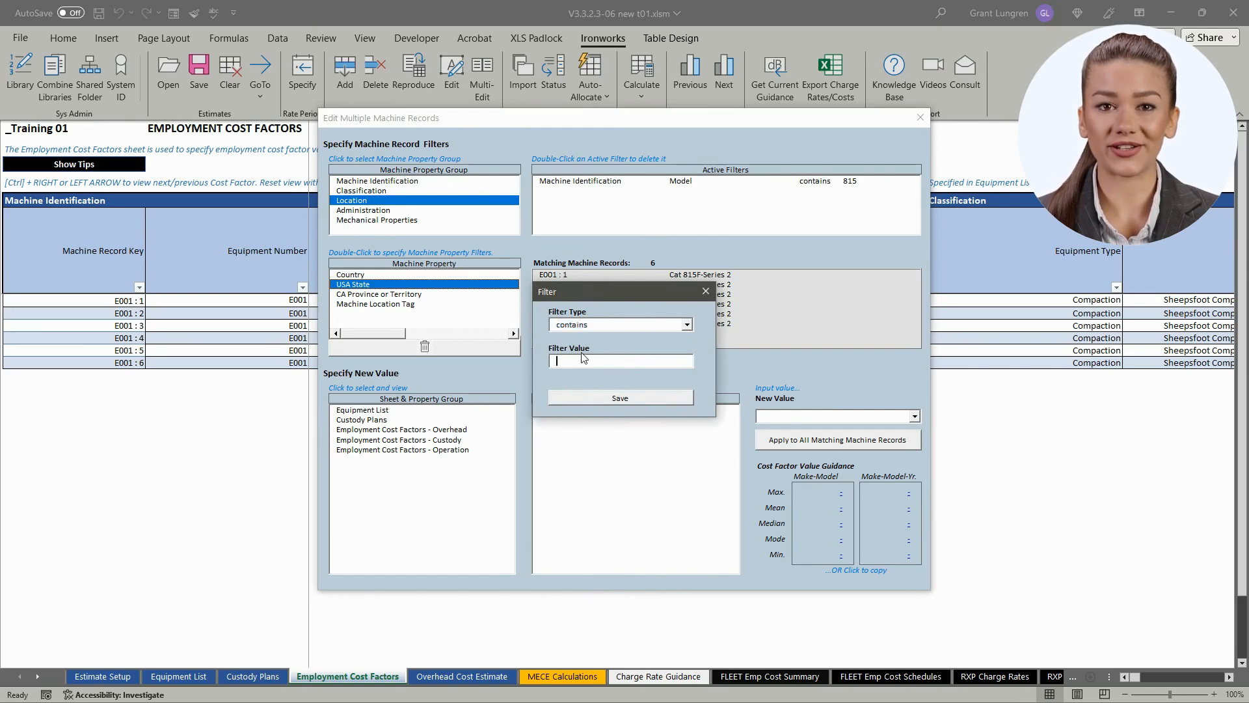
text(Indian)
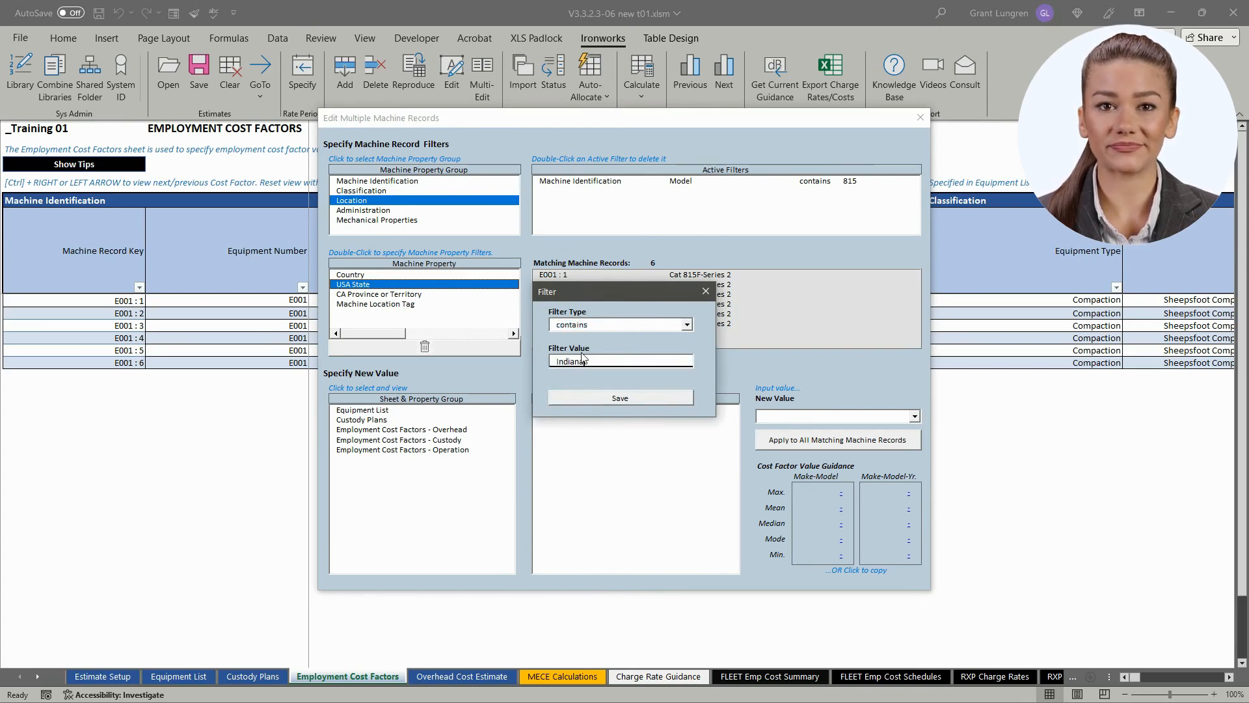
text(a)
click(653, 398)
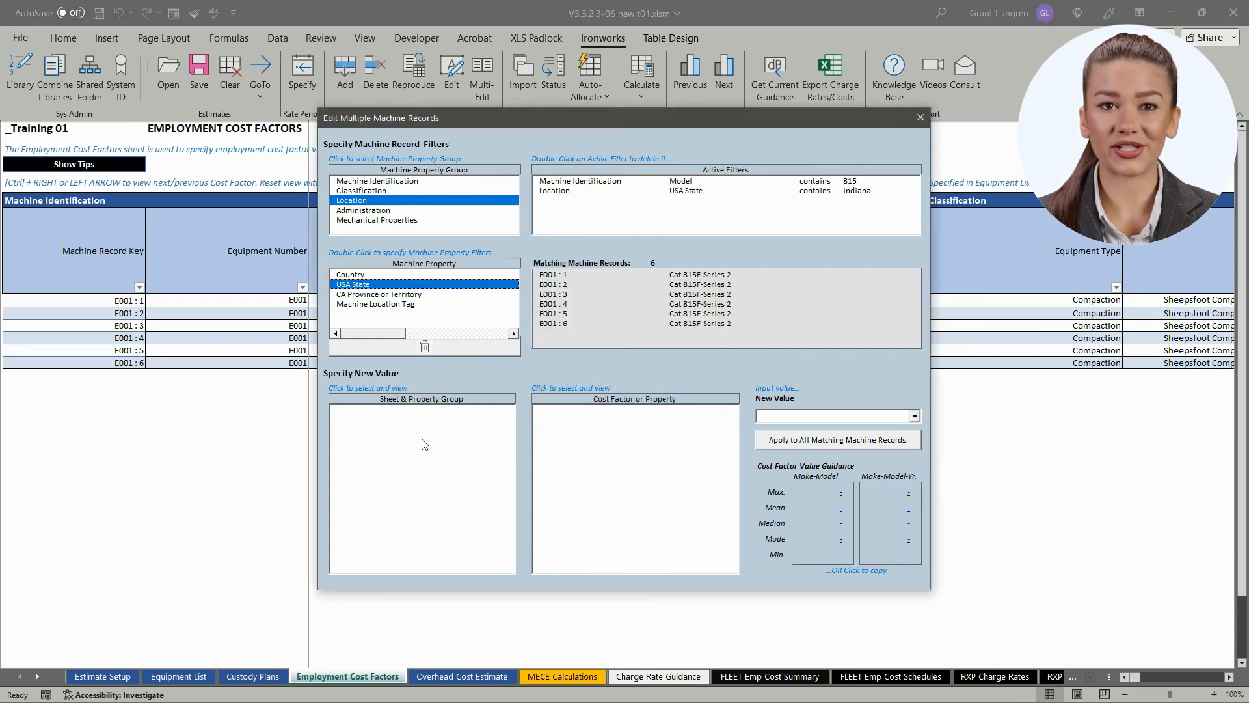
Apply the Make-Model mean guidance value of 915.97 as the custody Rent Cost Per Day IF RENTED for all matching machine records.
click(425, 440)
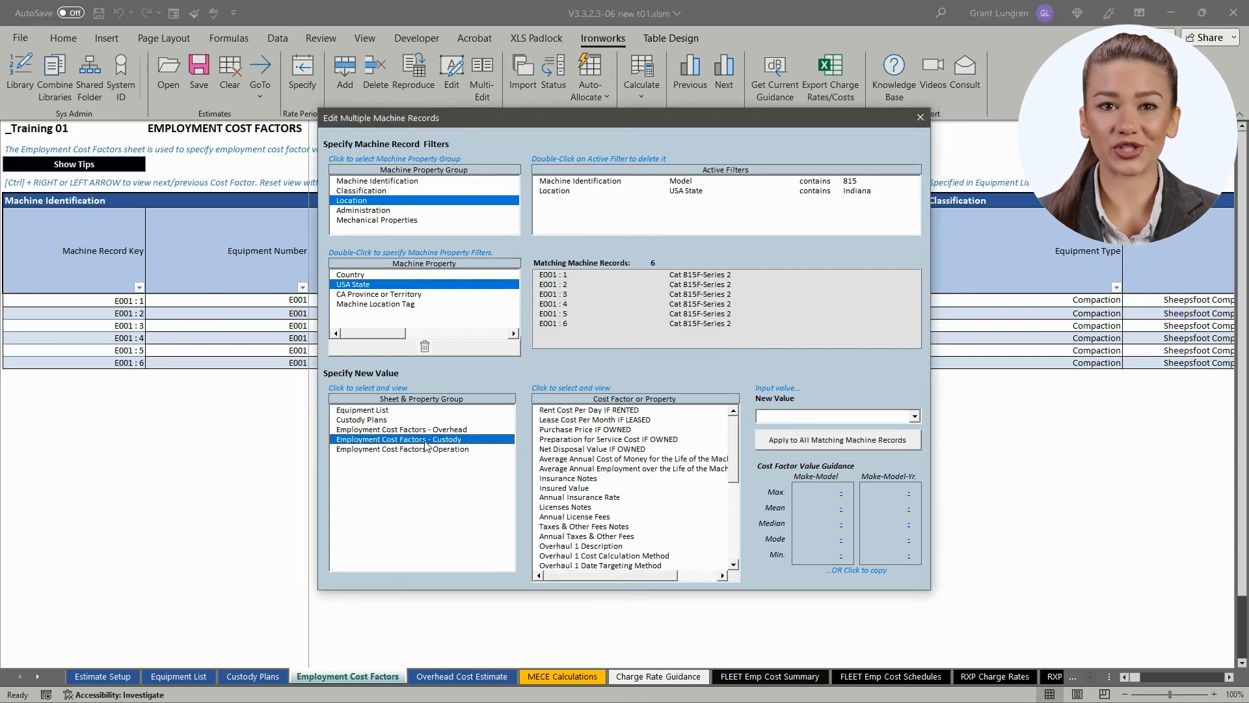
click(570, 411)
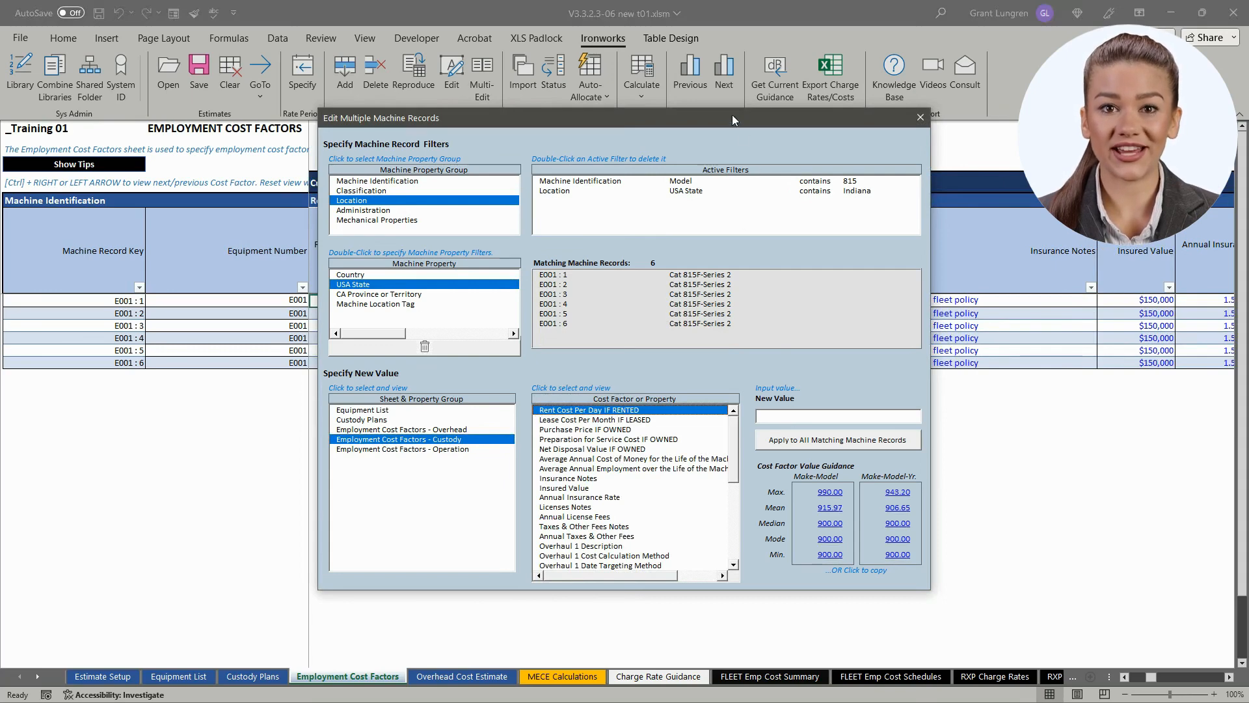
drag(732, 118, 815, 108)
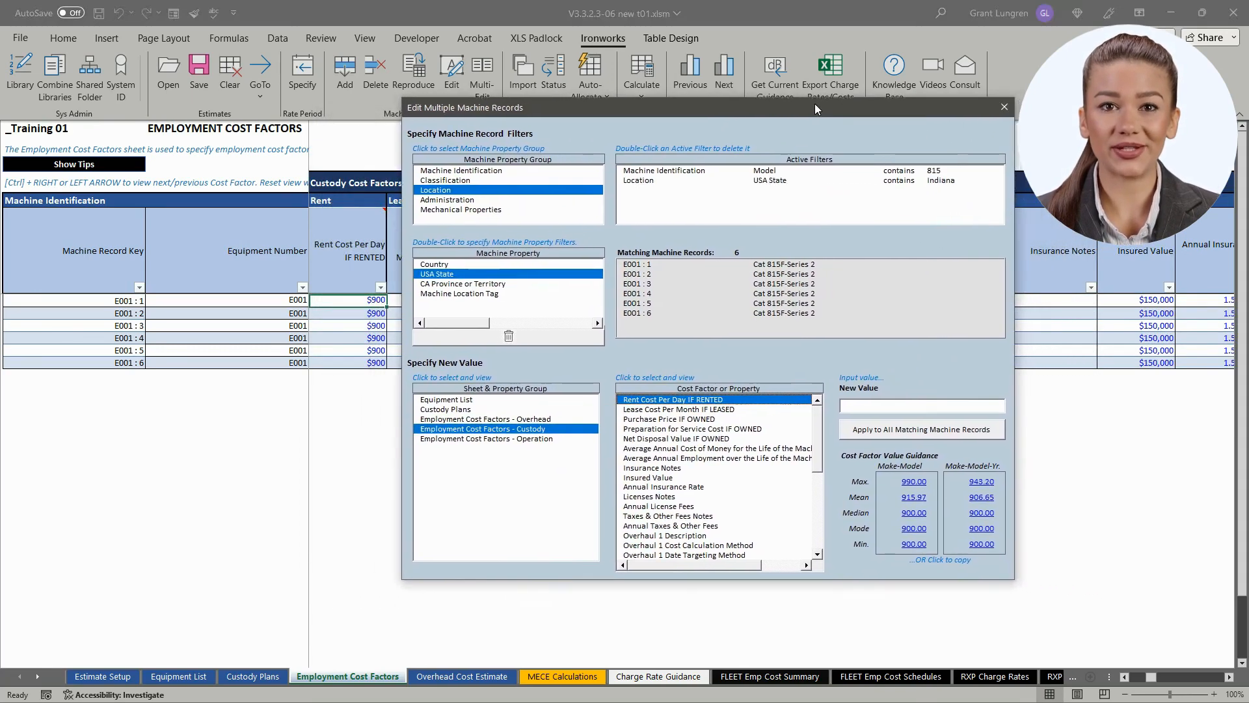
click(911, 500)
click(900, 431)
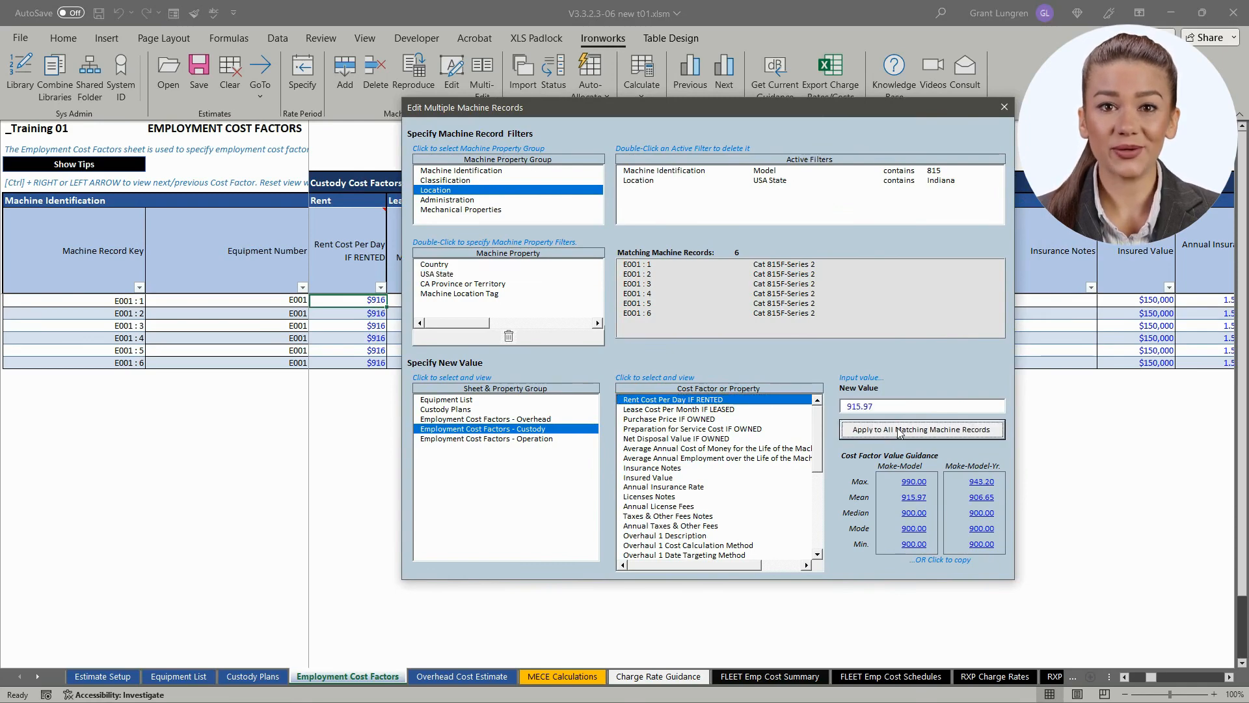